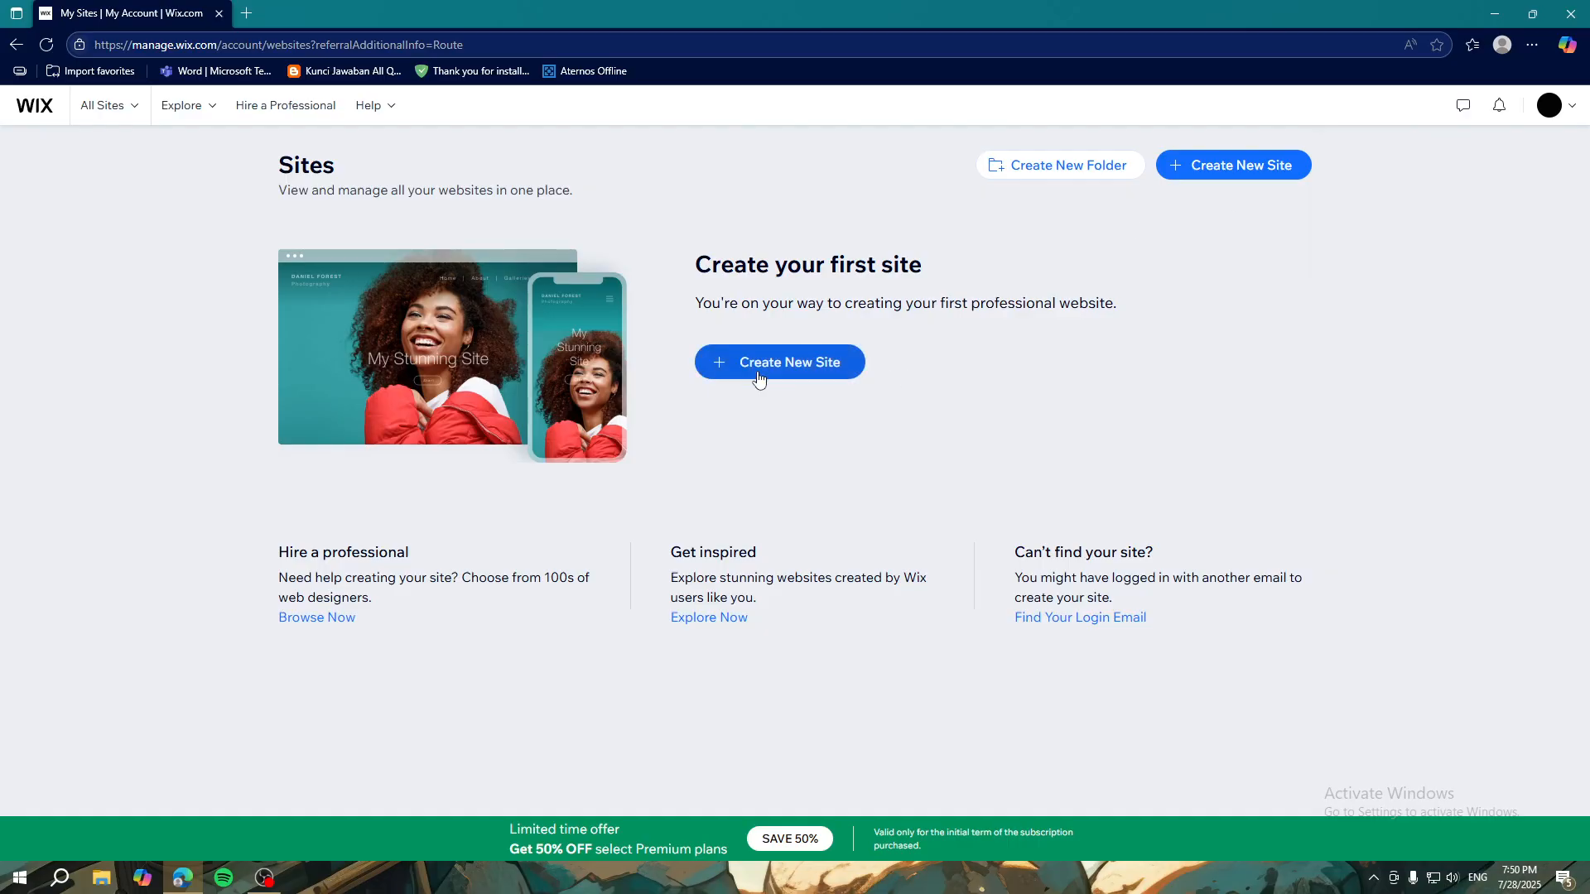
Step: Create a new site, start the AI setup chat, and end it to continue without answering
click(1233, 172)
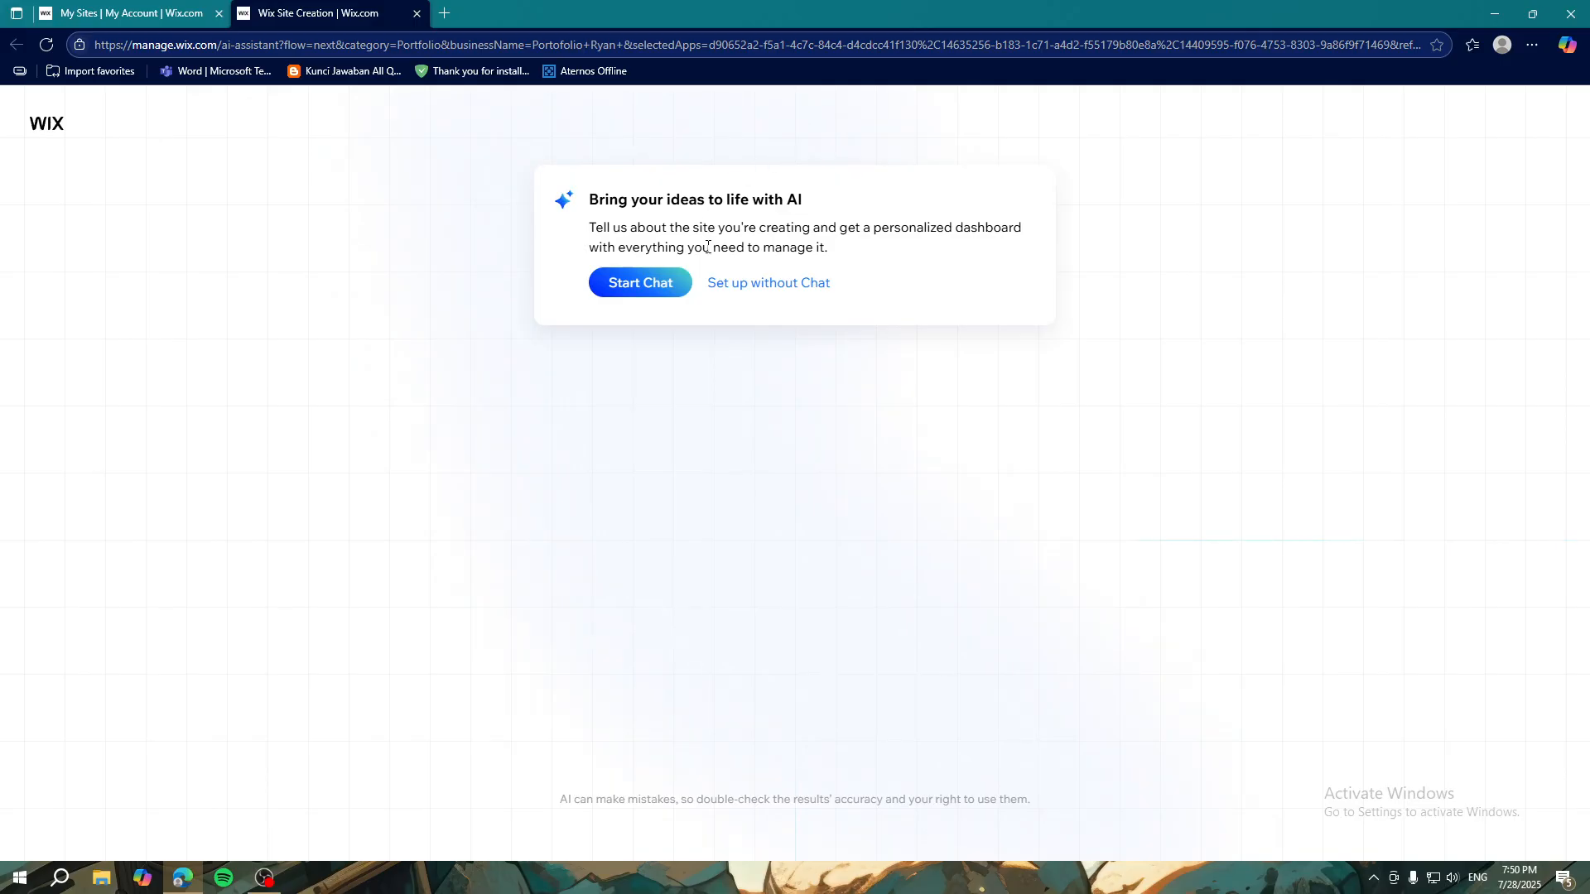
click(665, 292)
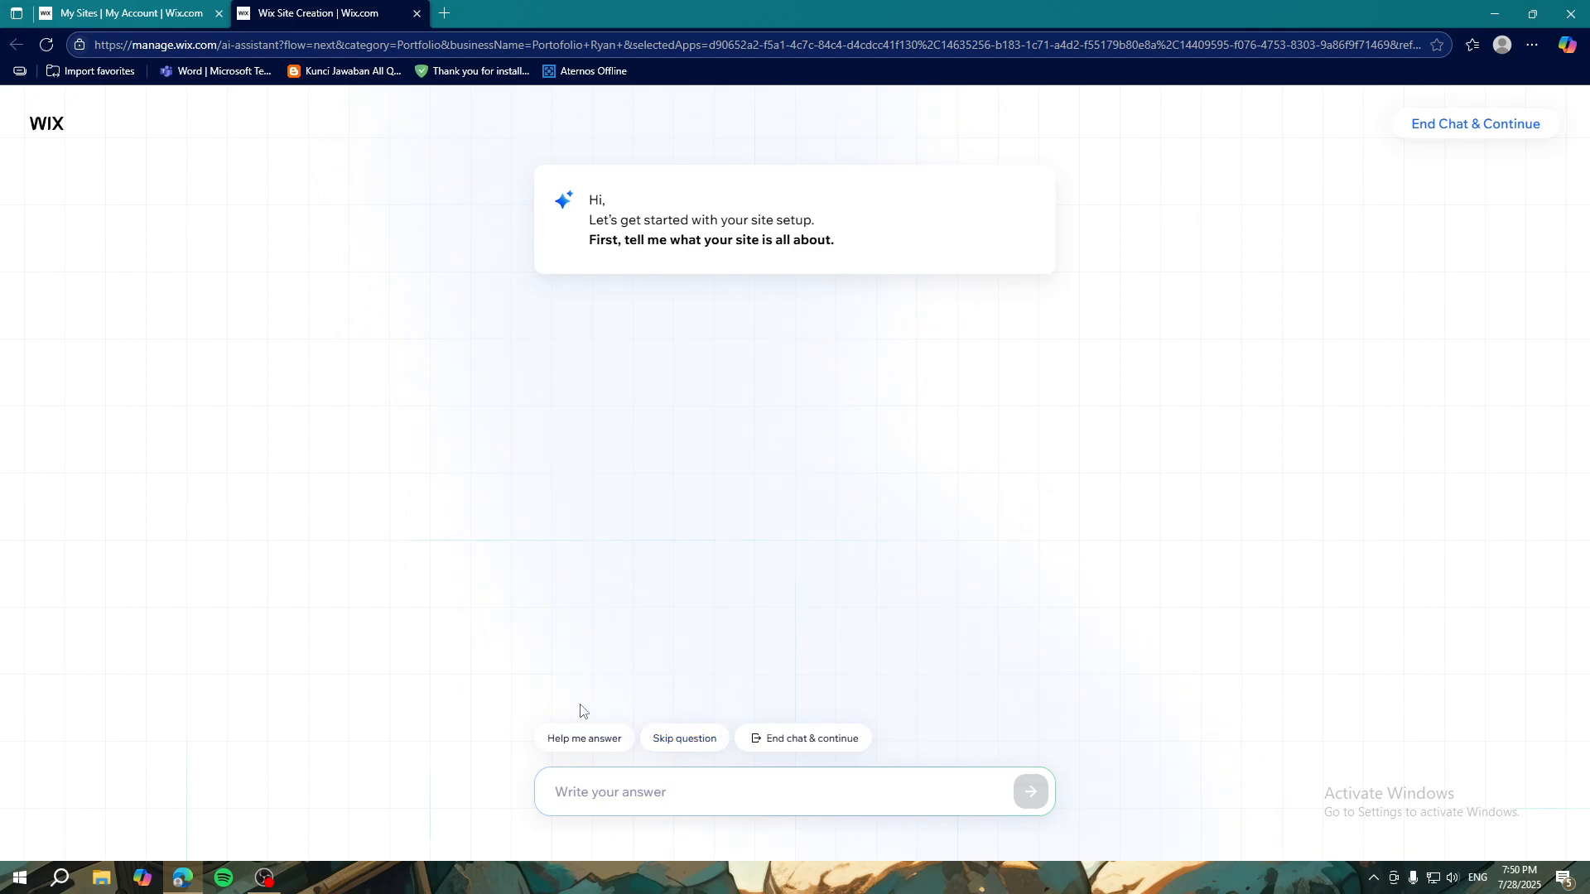
click(772, 745)
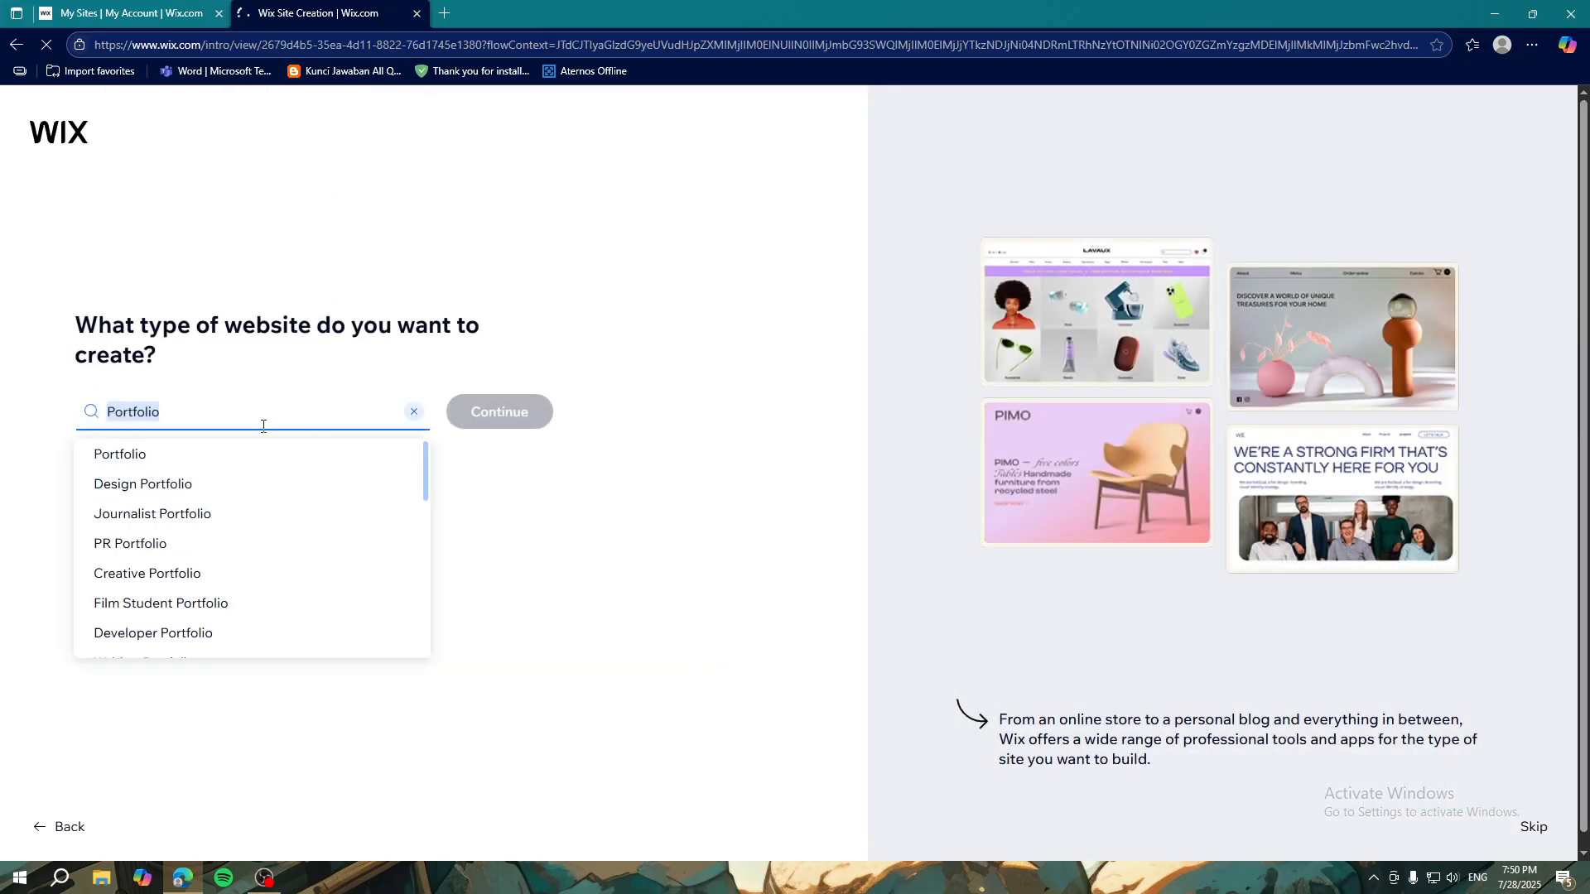
Step: Clear the prefilled Portfolio entry from the website type search
click(414, 411)
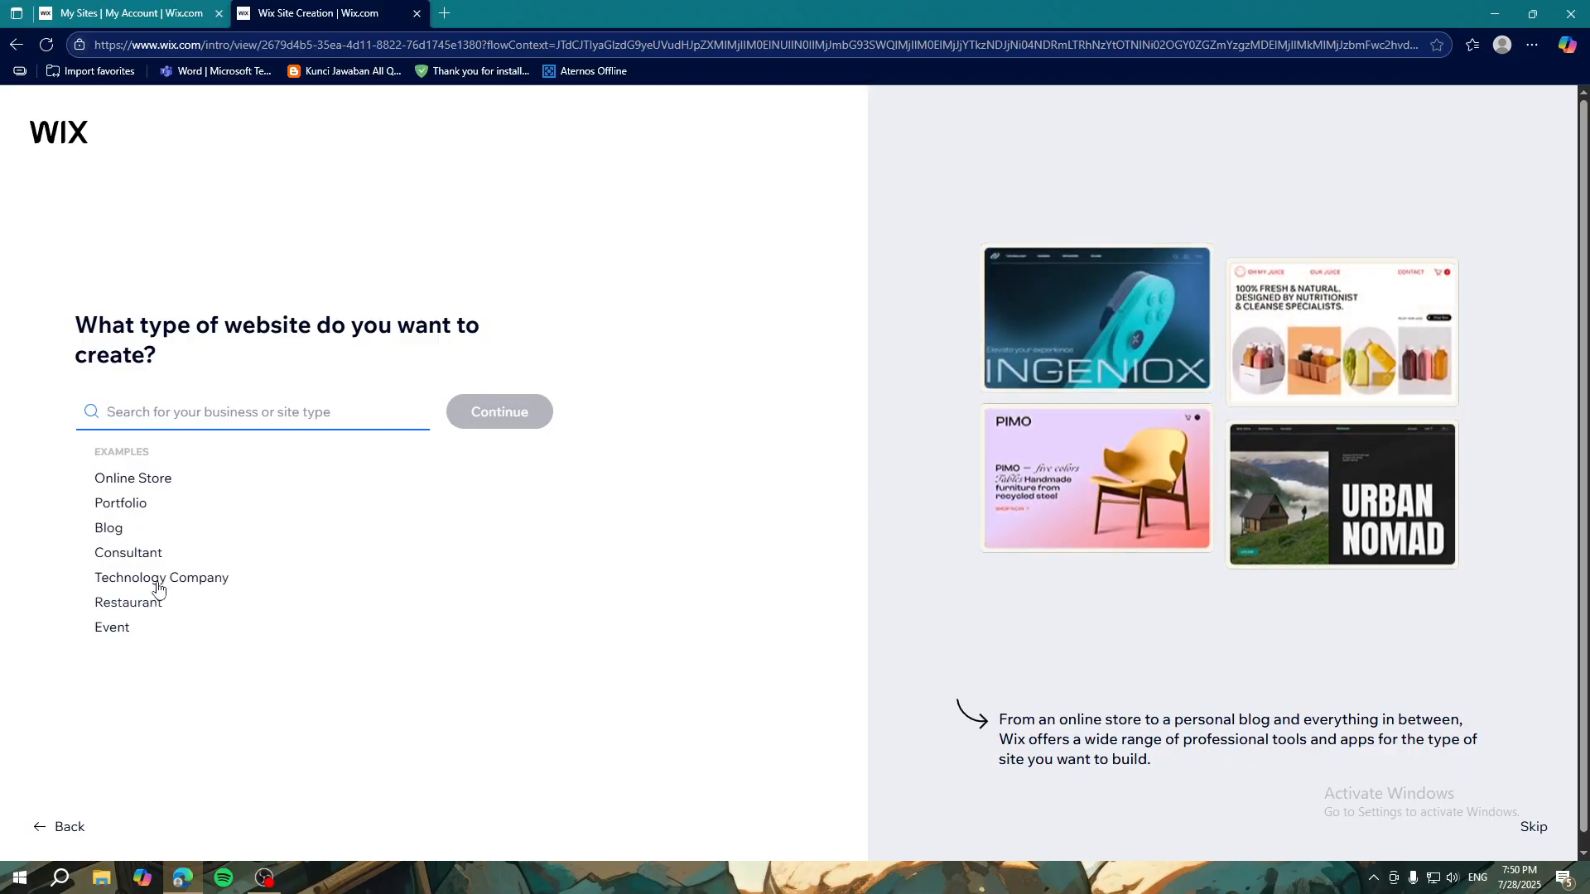
scroll(158, 583, down, 1)
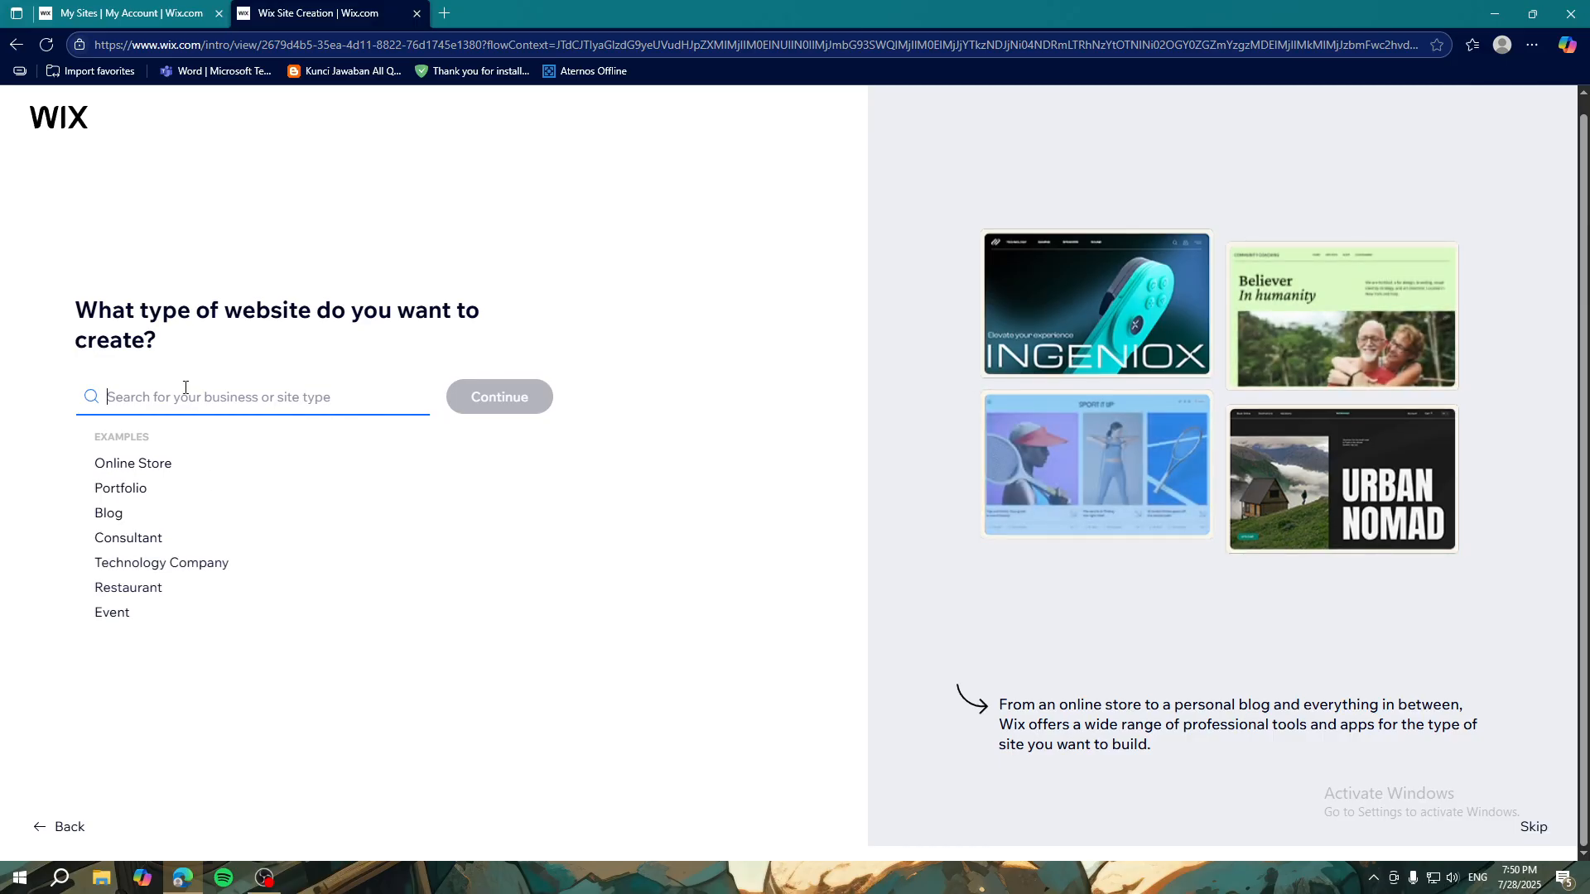
text(w)
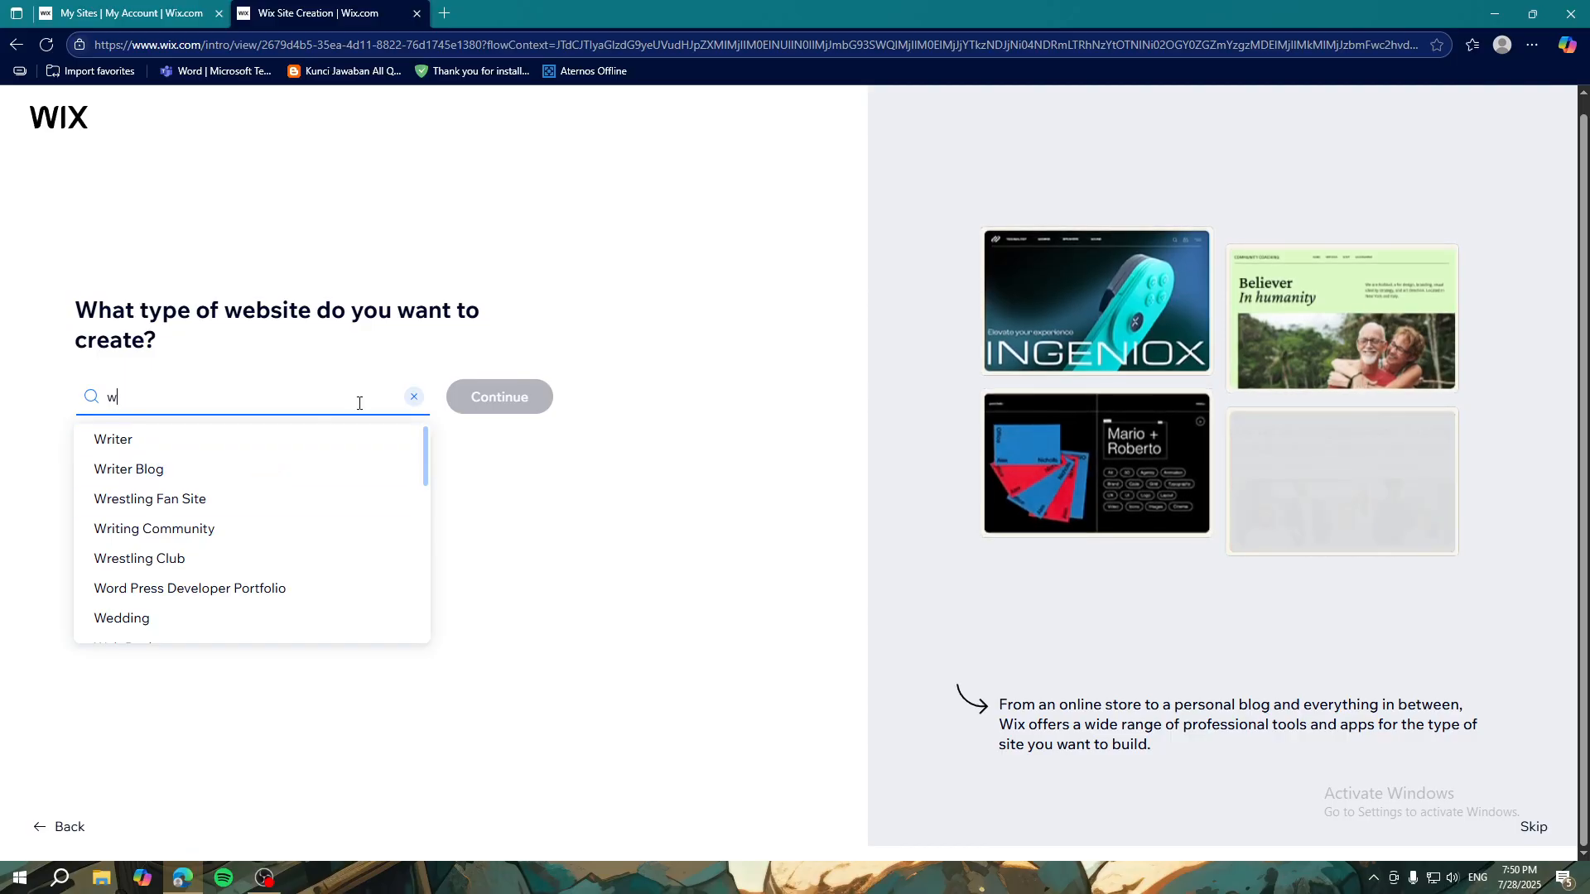
click(414, 397)
text(w)
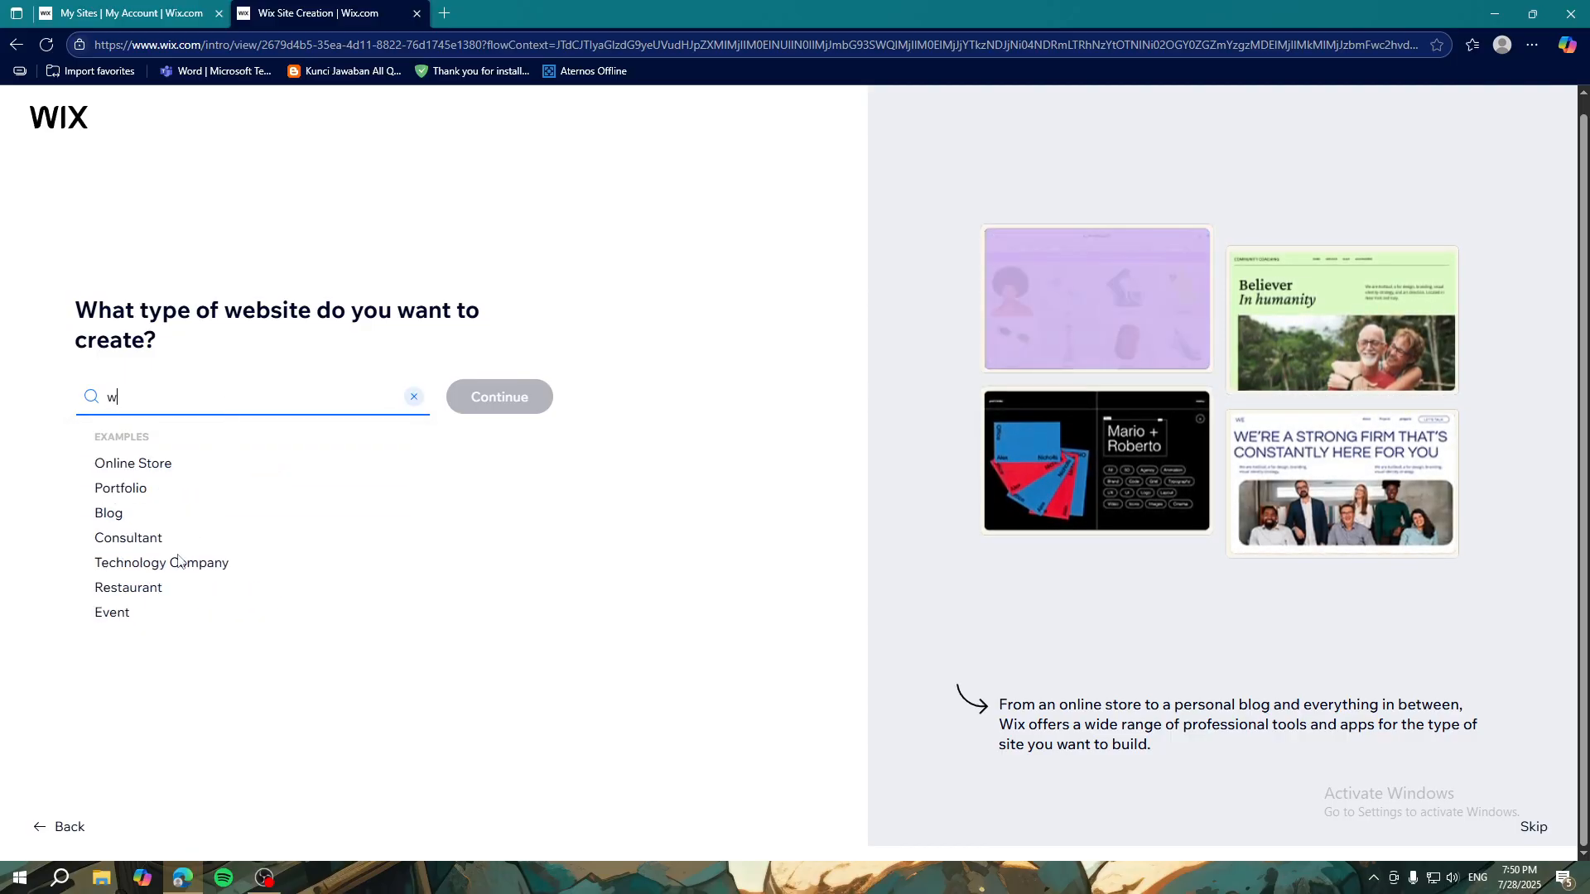
click(413, 397)
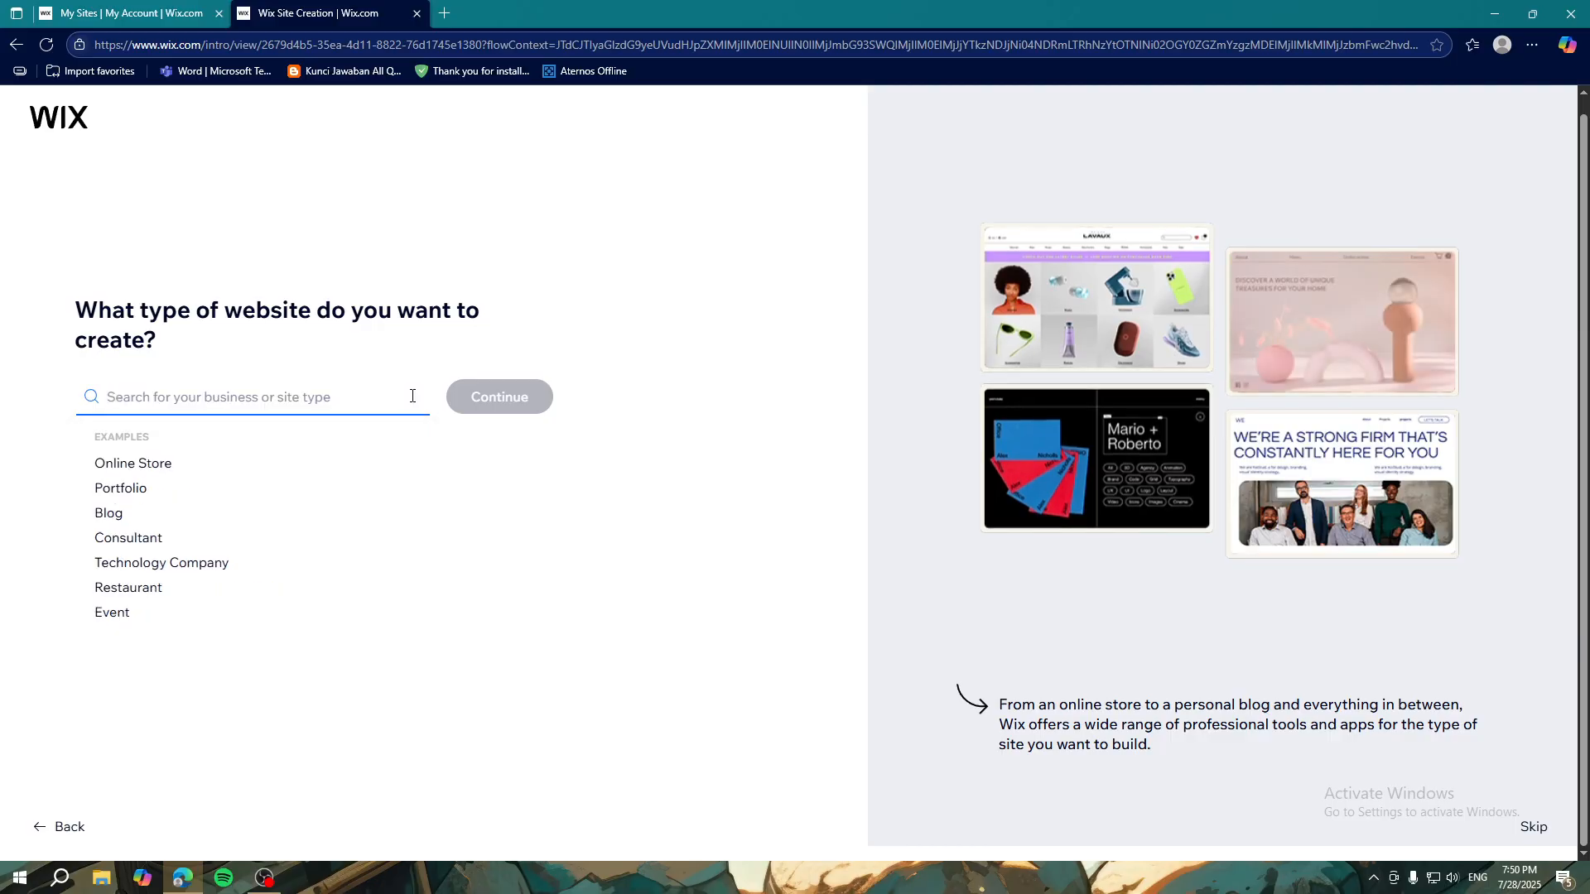
Step: Set the website type to Entertainment Blog from the Blog suggestions and continue
click(103, 517)
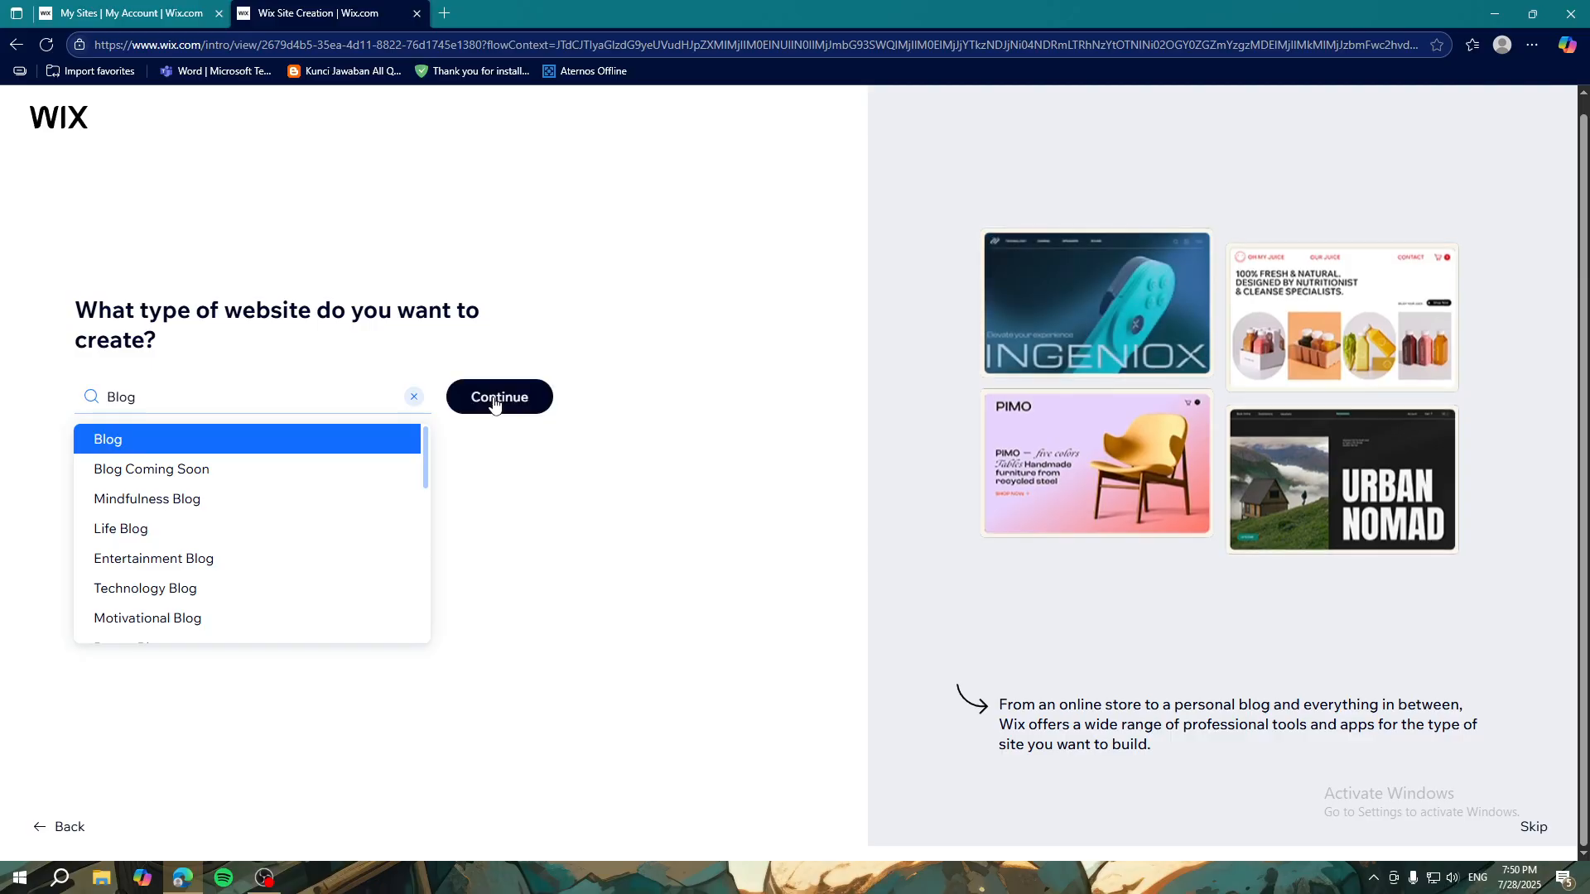
click(249, 557)
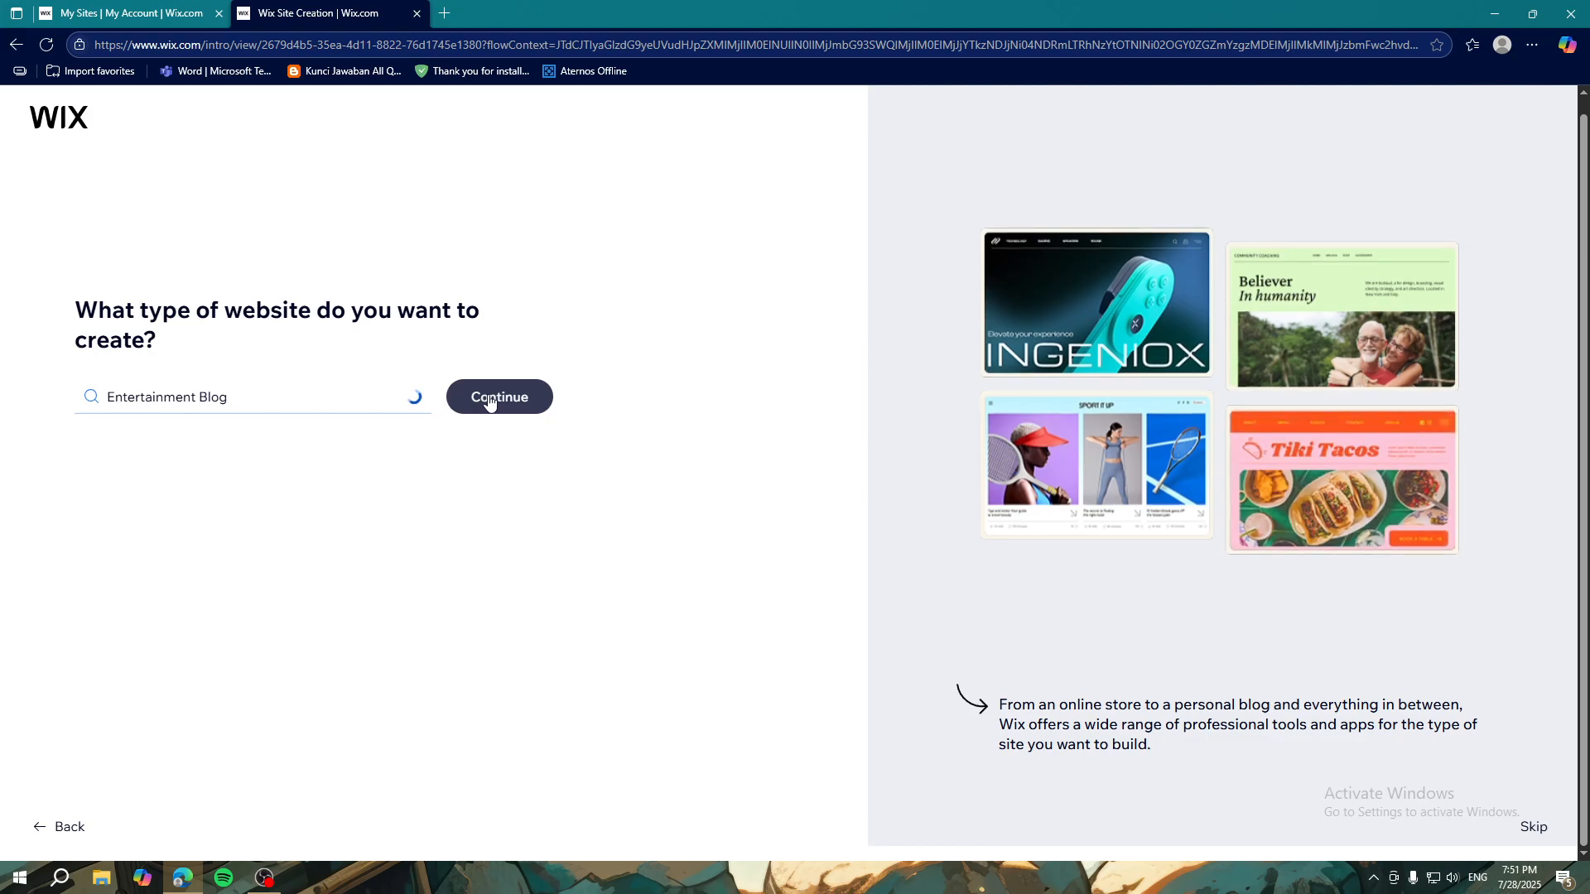
click(490, 399)
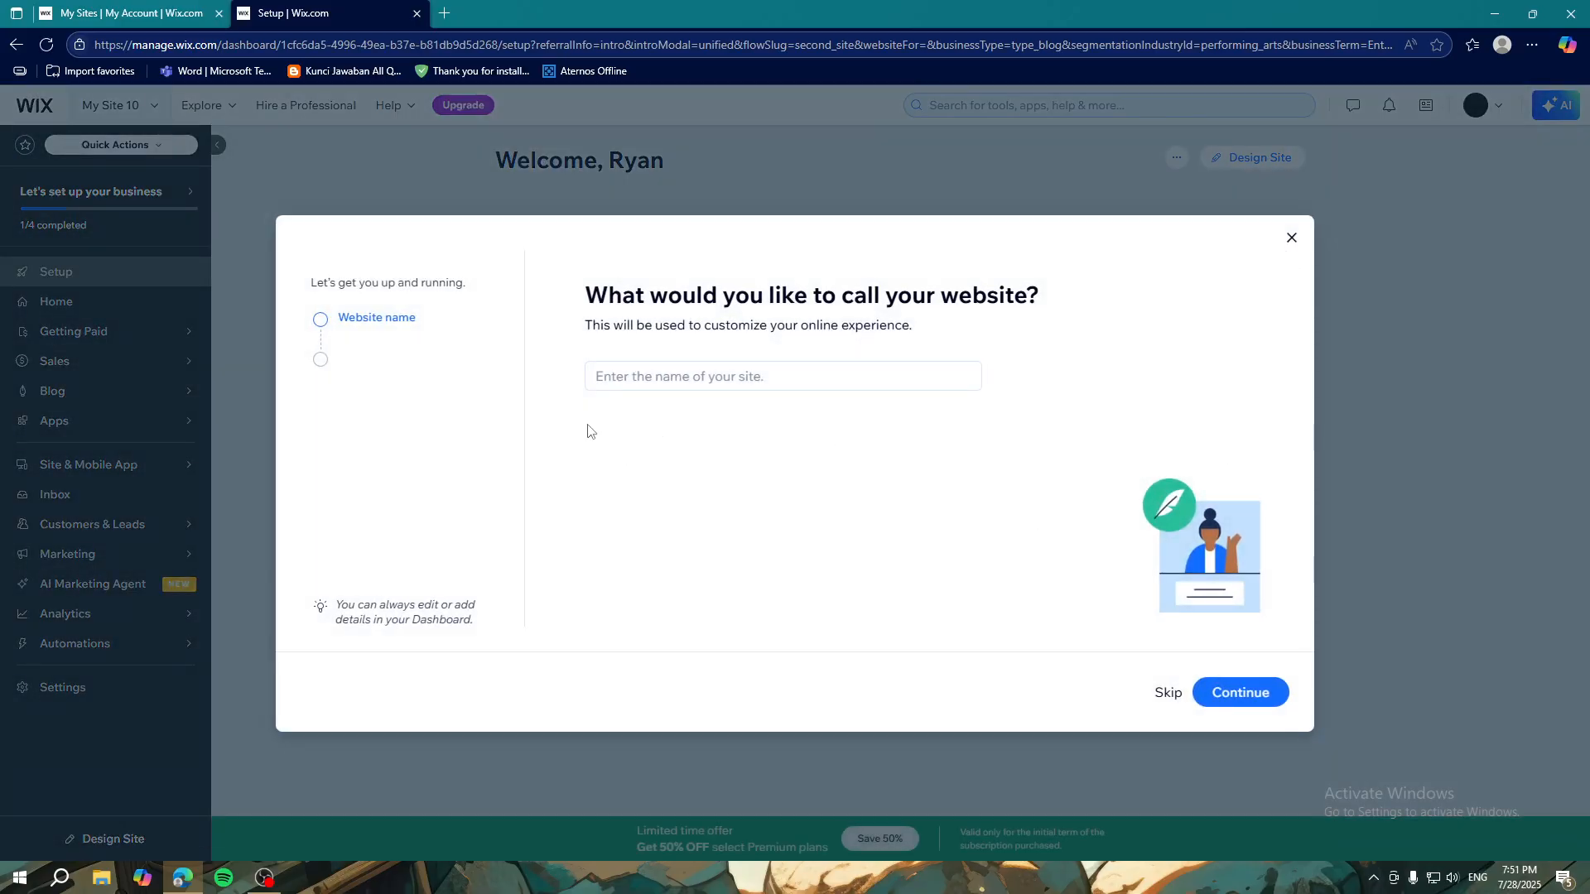
Step: Name the website "Blog" followed by the owner's full name and continue to the site goals
click(629, 373)
text(Blog)
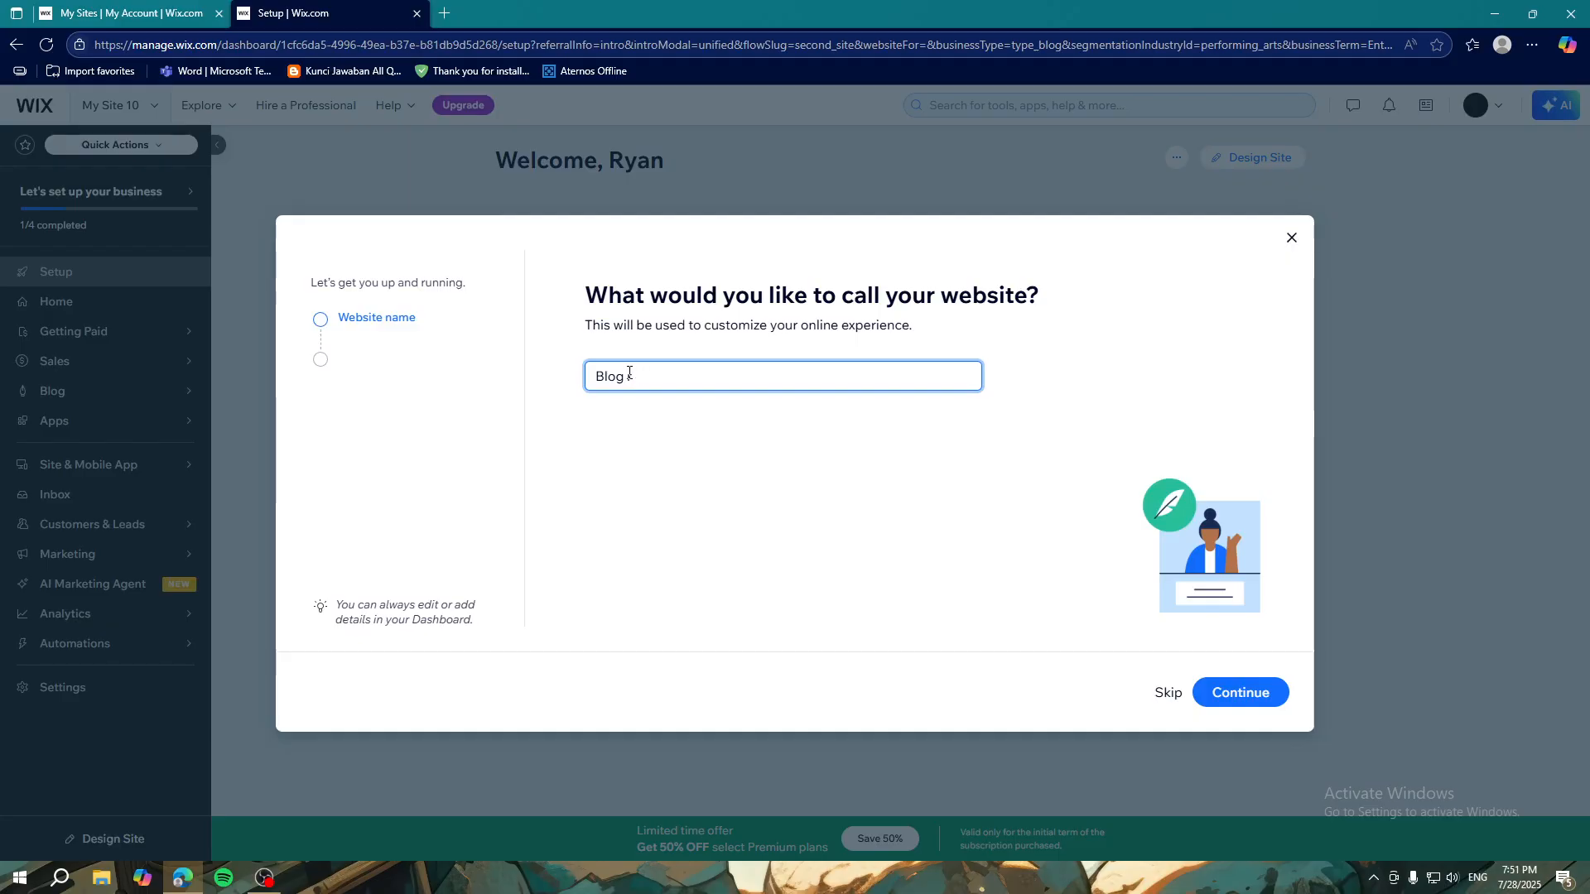
text( Ryan Hermanto)
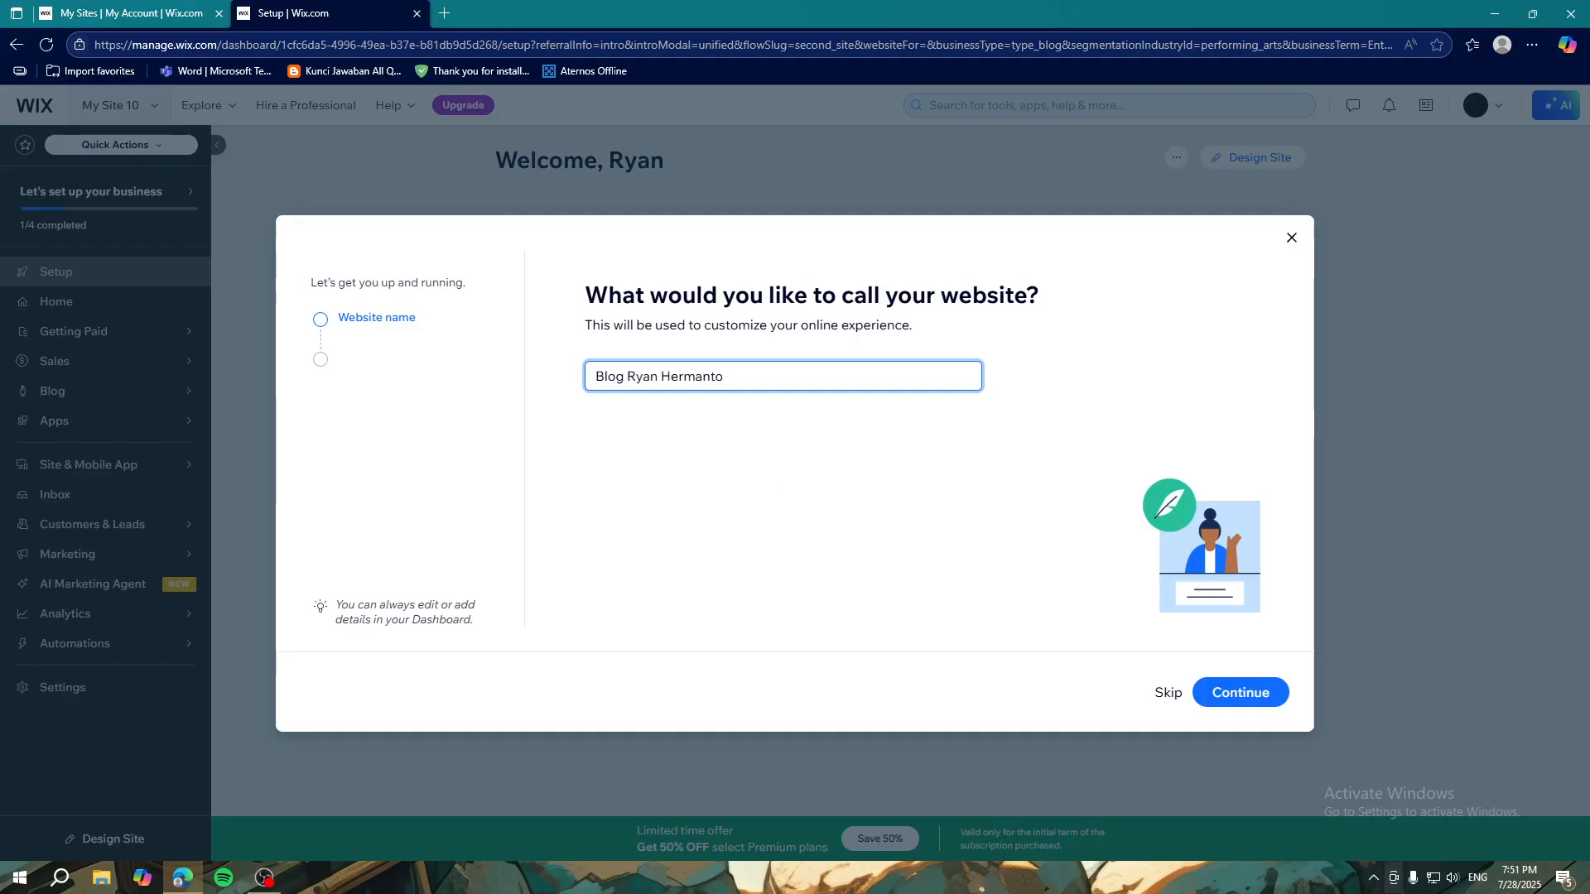
click(1273, 703)
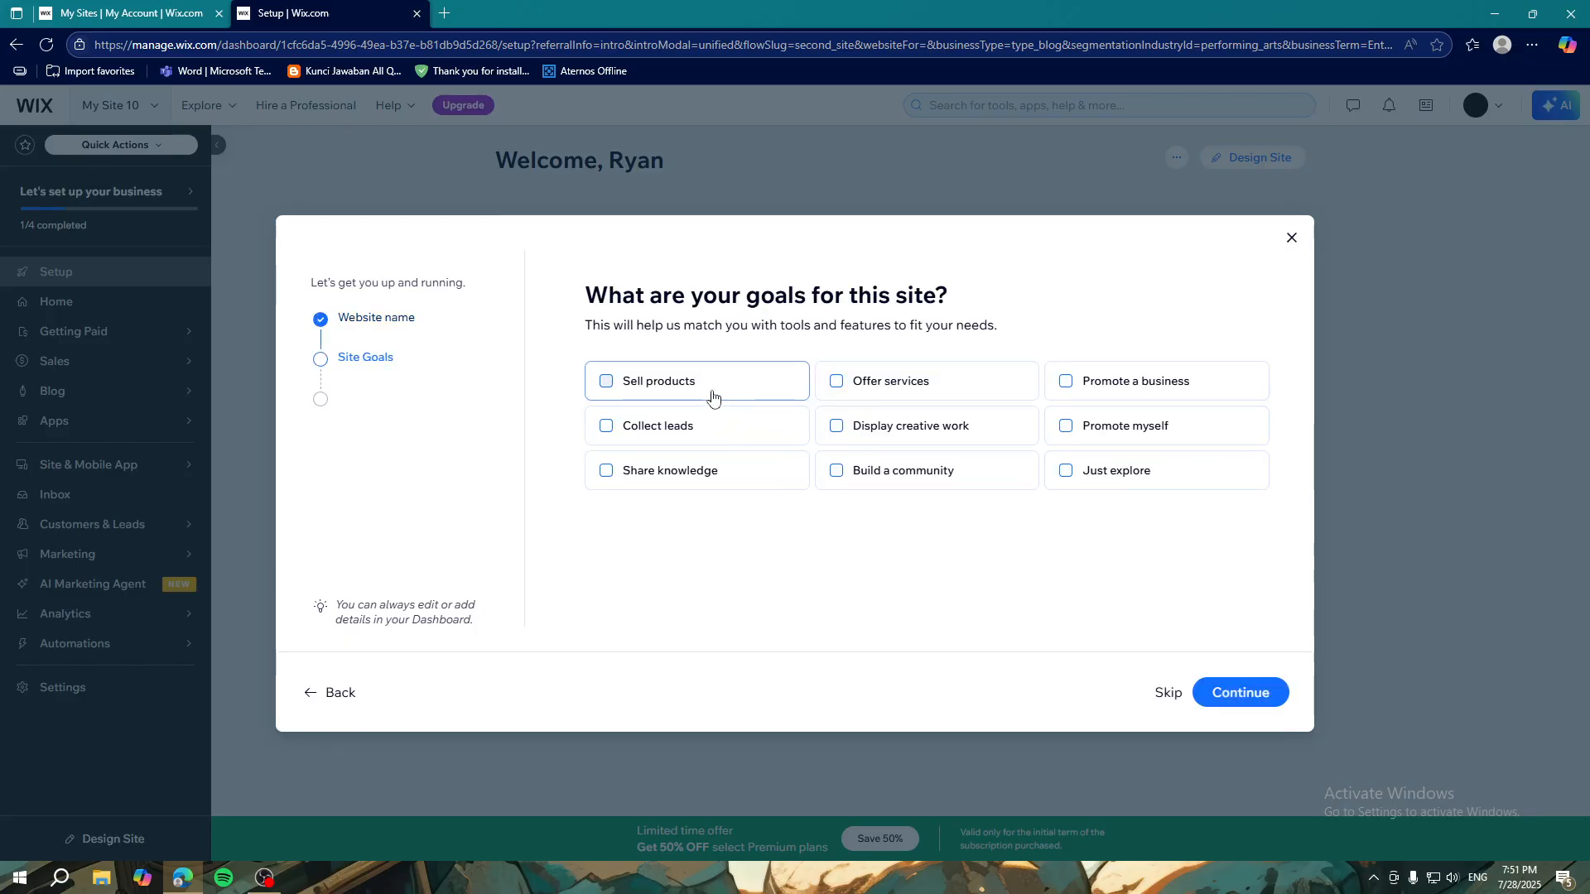
Step: Choose Display creative work, Build a community and Just explore as the site goals and continue
click(901, 429)
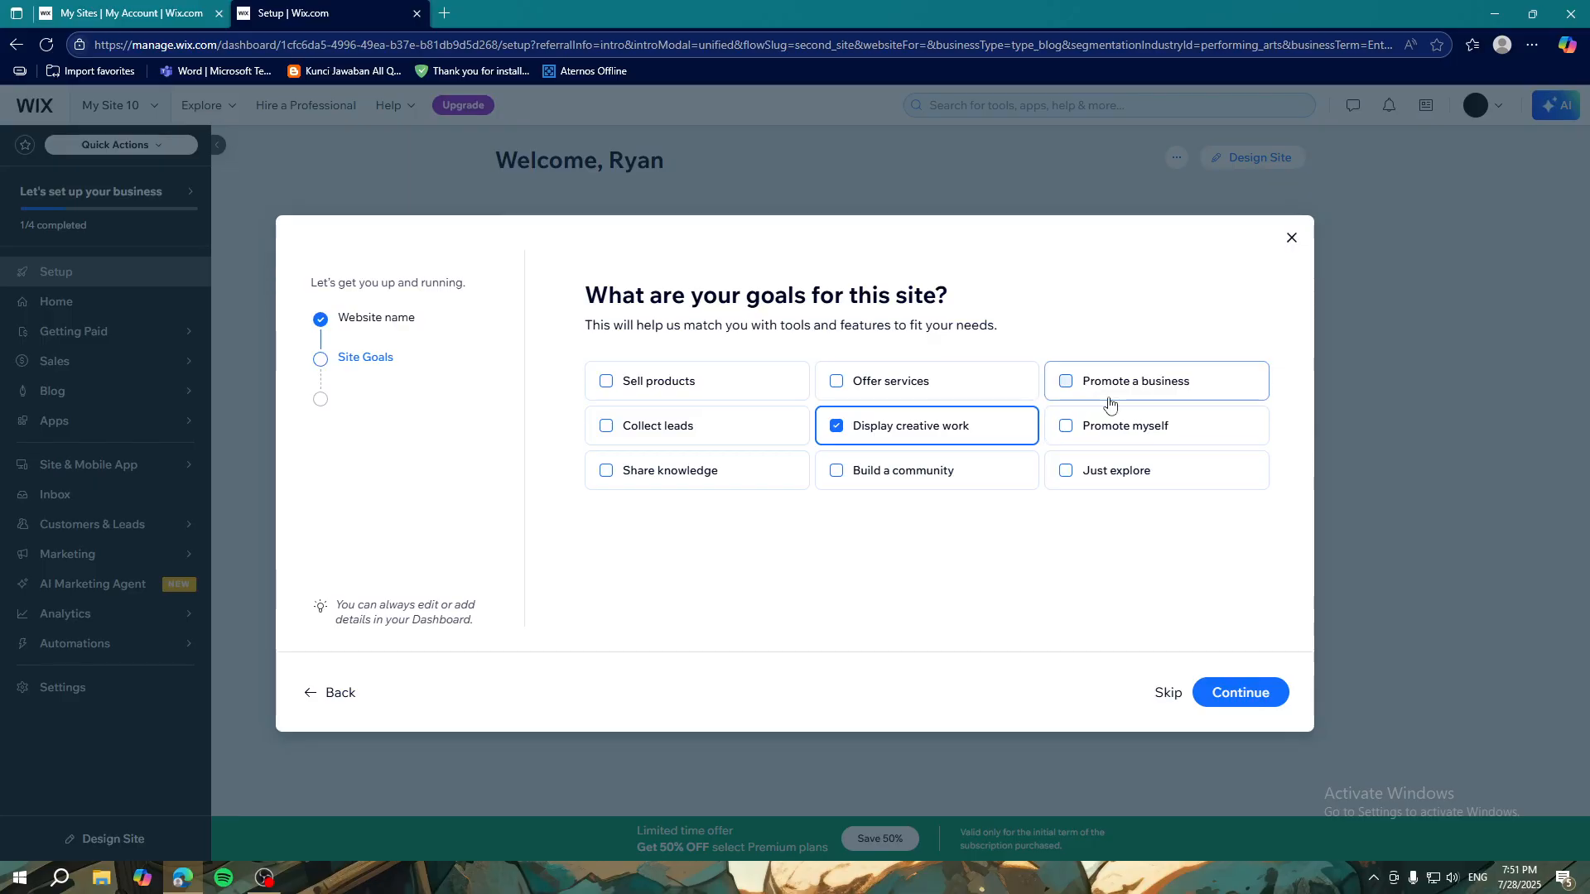
click(919, 474)
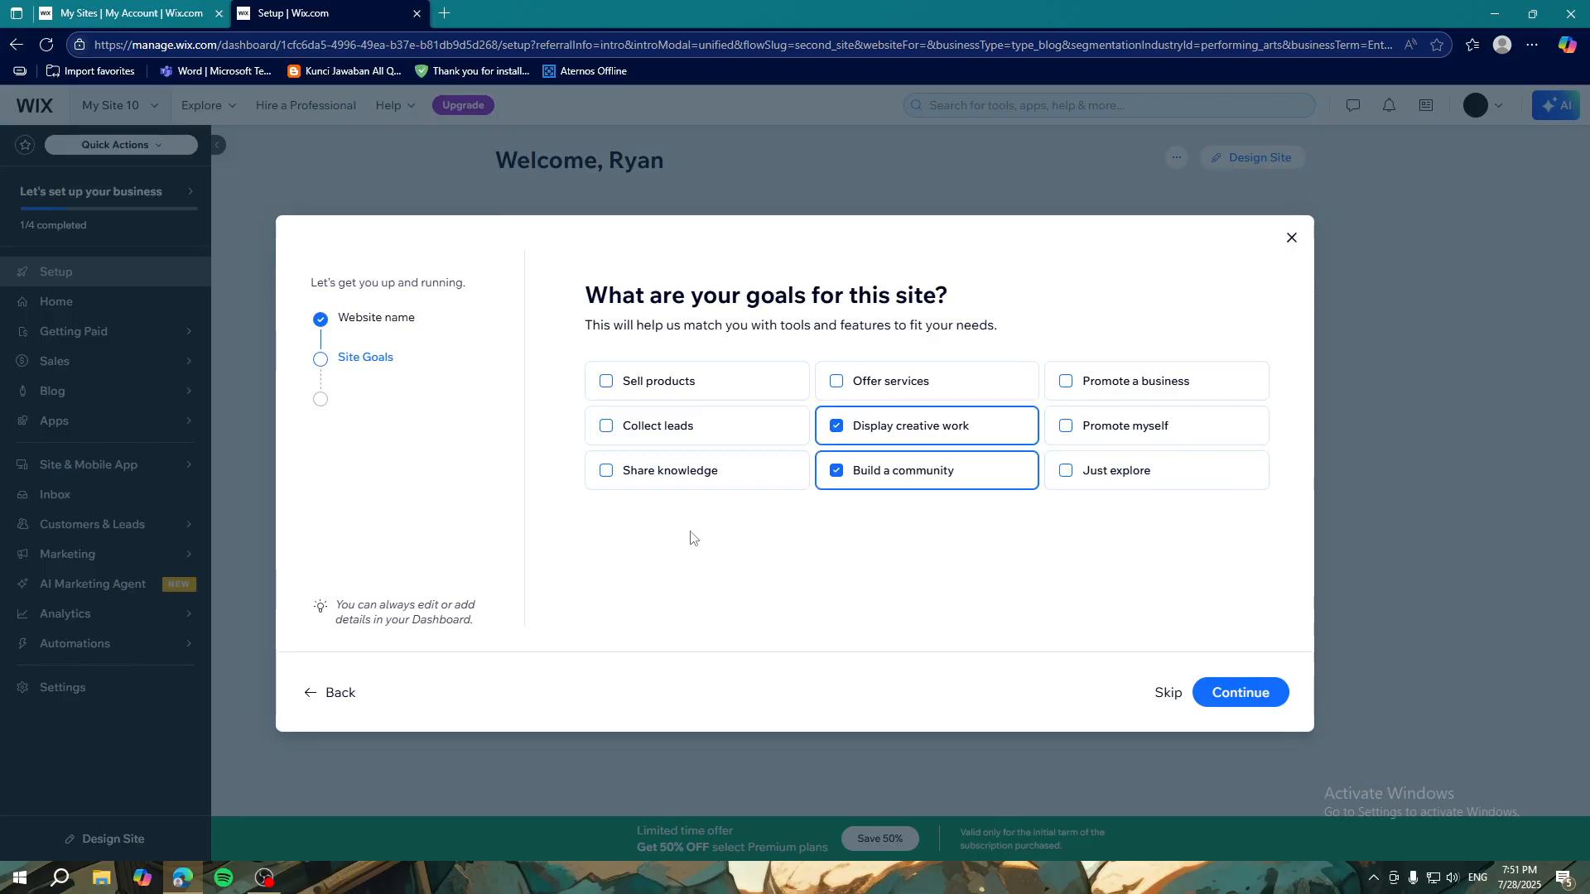
click(1081, 469)
click(1234, 692)
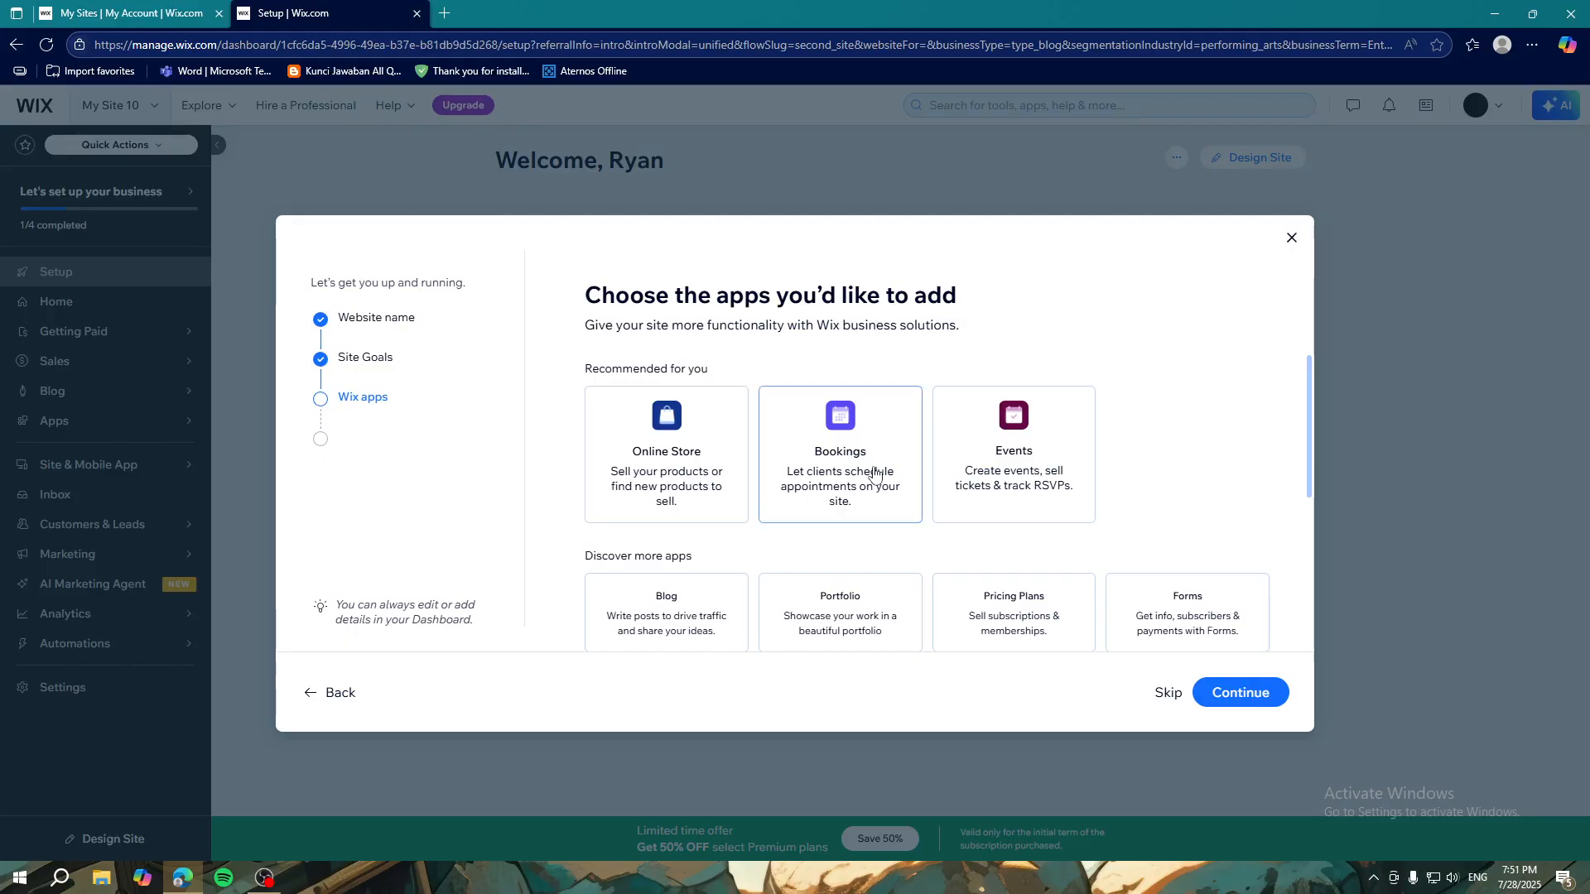
Step: Select the Video and Instagram Feed apps to add to the site
scroll(745, 474, down, 1)
scroll(719, 471, up, 1)
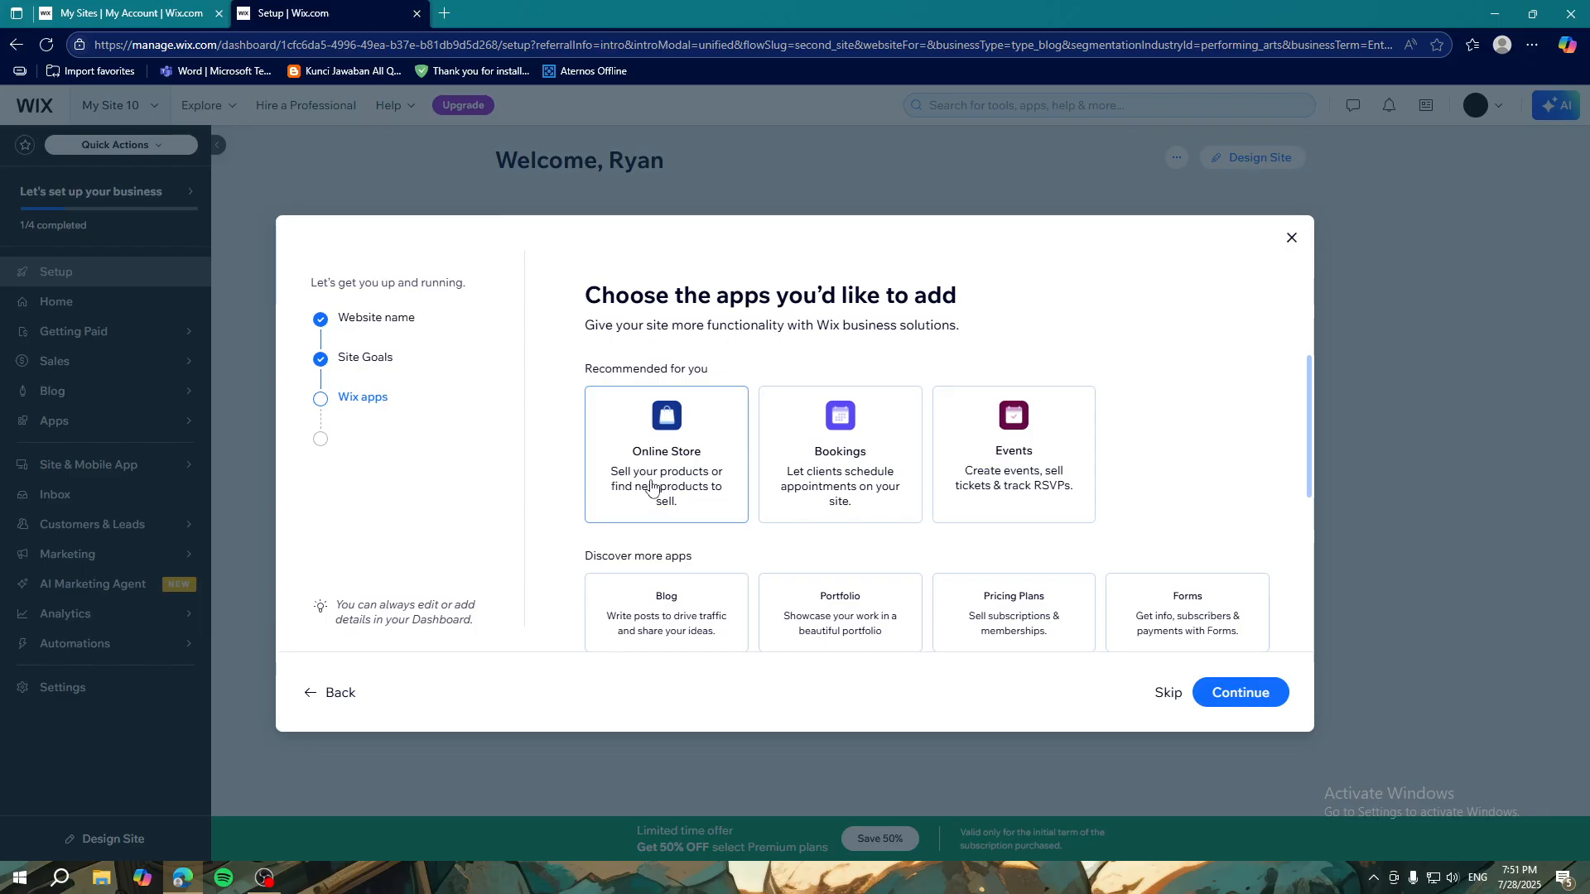
scroll(710, 473, down, 3)
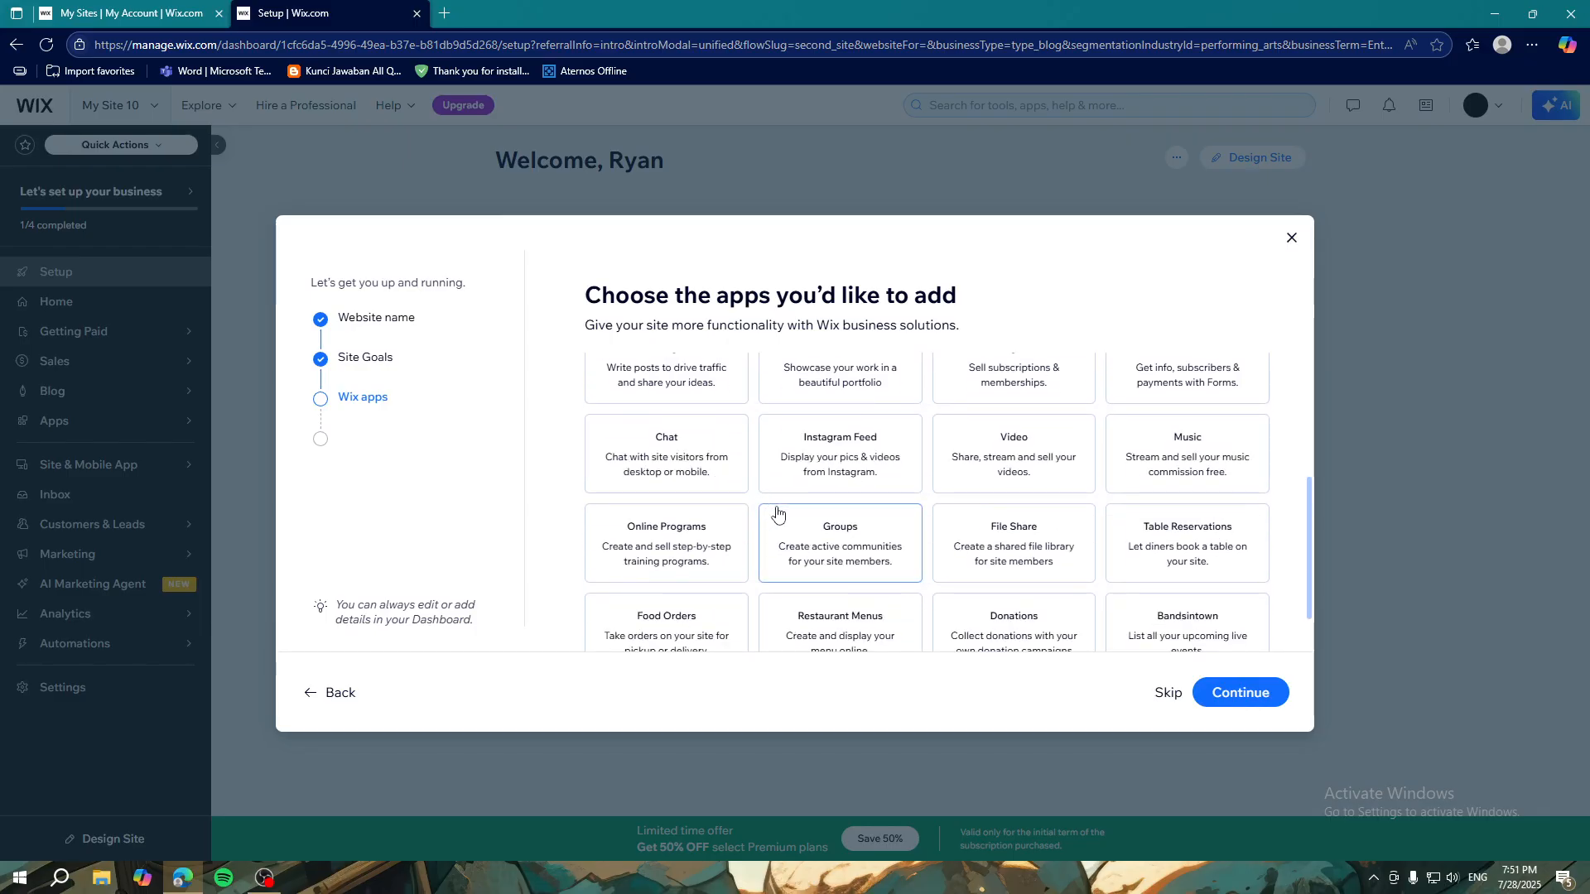
click(982, 461)
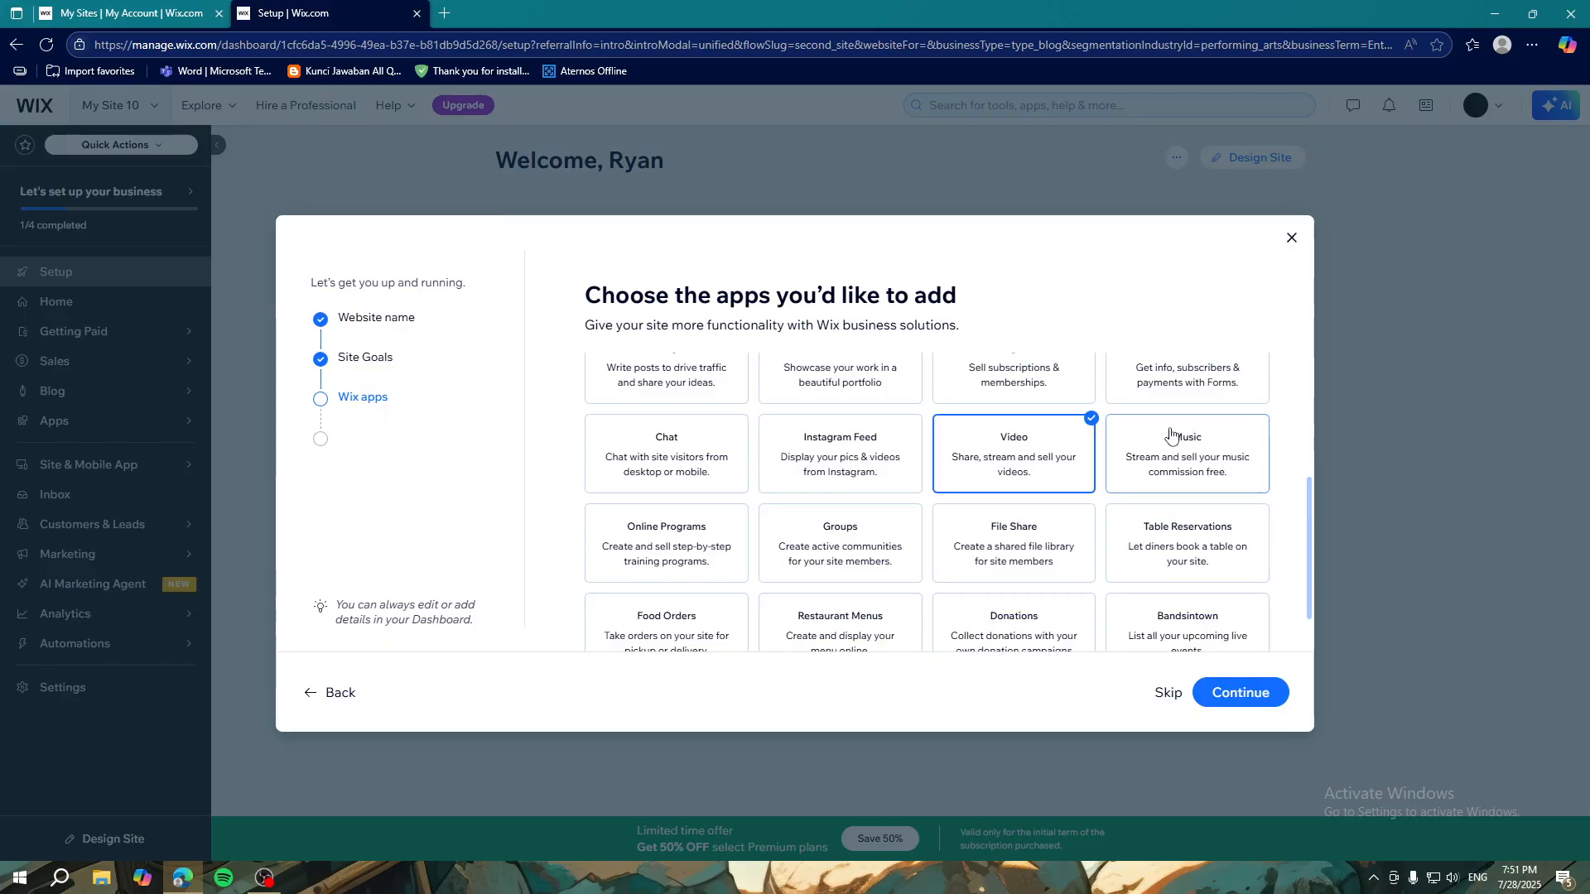
scroll(1170, 435, up, 2)
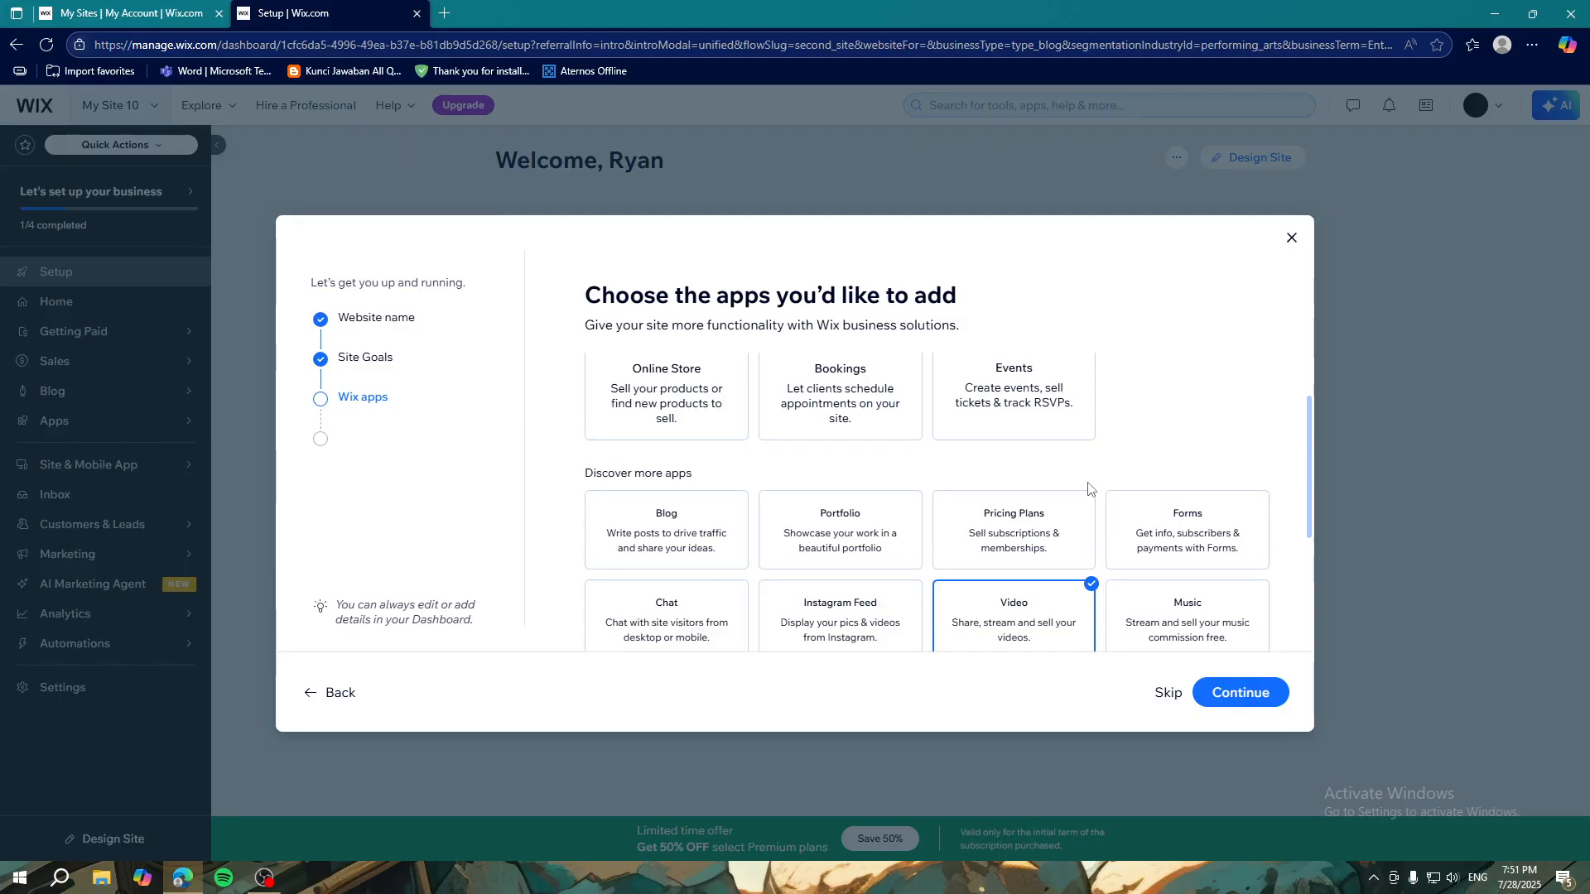
scroll(1088, 488, up, 1)
scroll(1118, 500, down, 2)
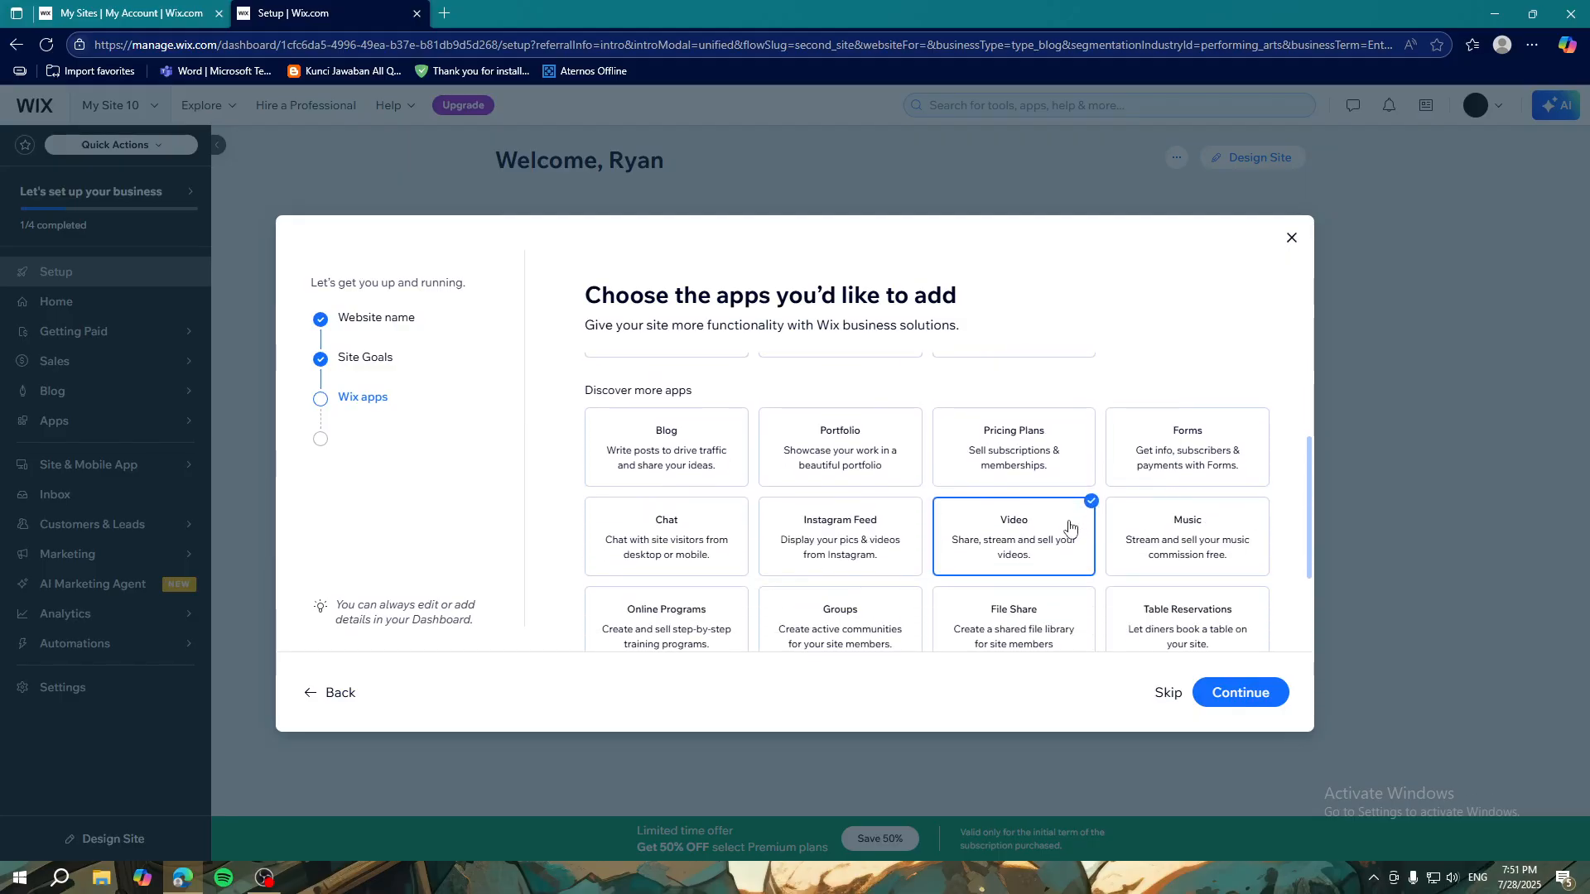
click(857, 530)
Step: Add the Groups and Portfolio apps to the selection and finish the setup questions to reach the dashboard
scroll(857, 531, down, 1)
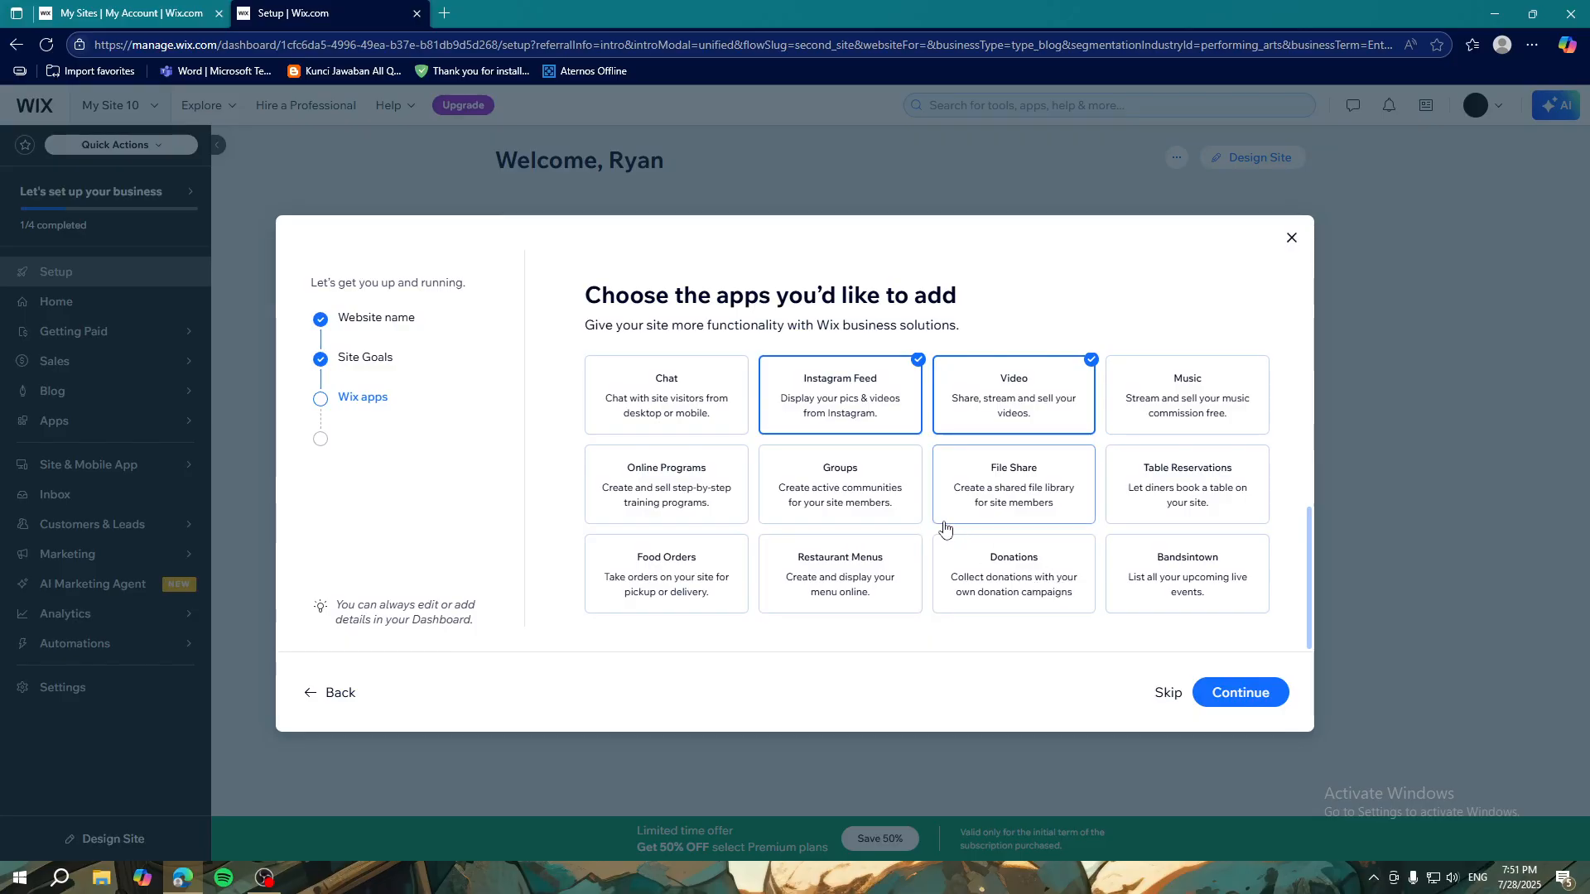
click(856, 510)
scroll(862, 512, up, 1)
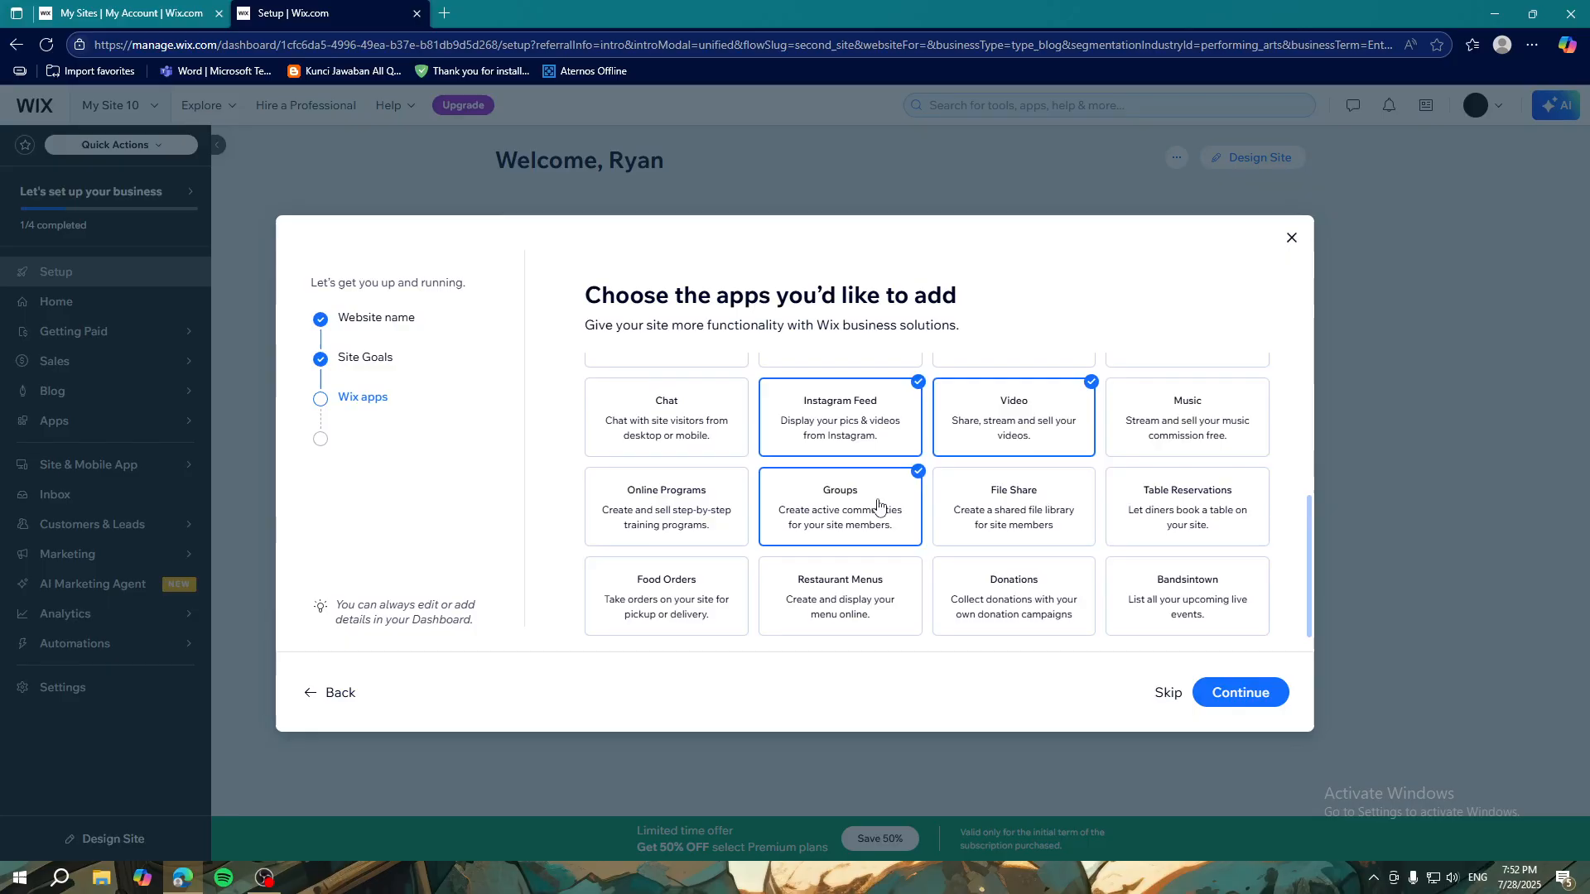
scroll(930, 508, up, 1)
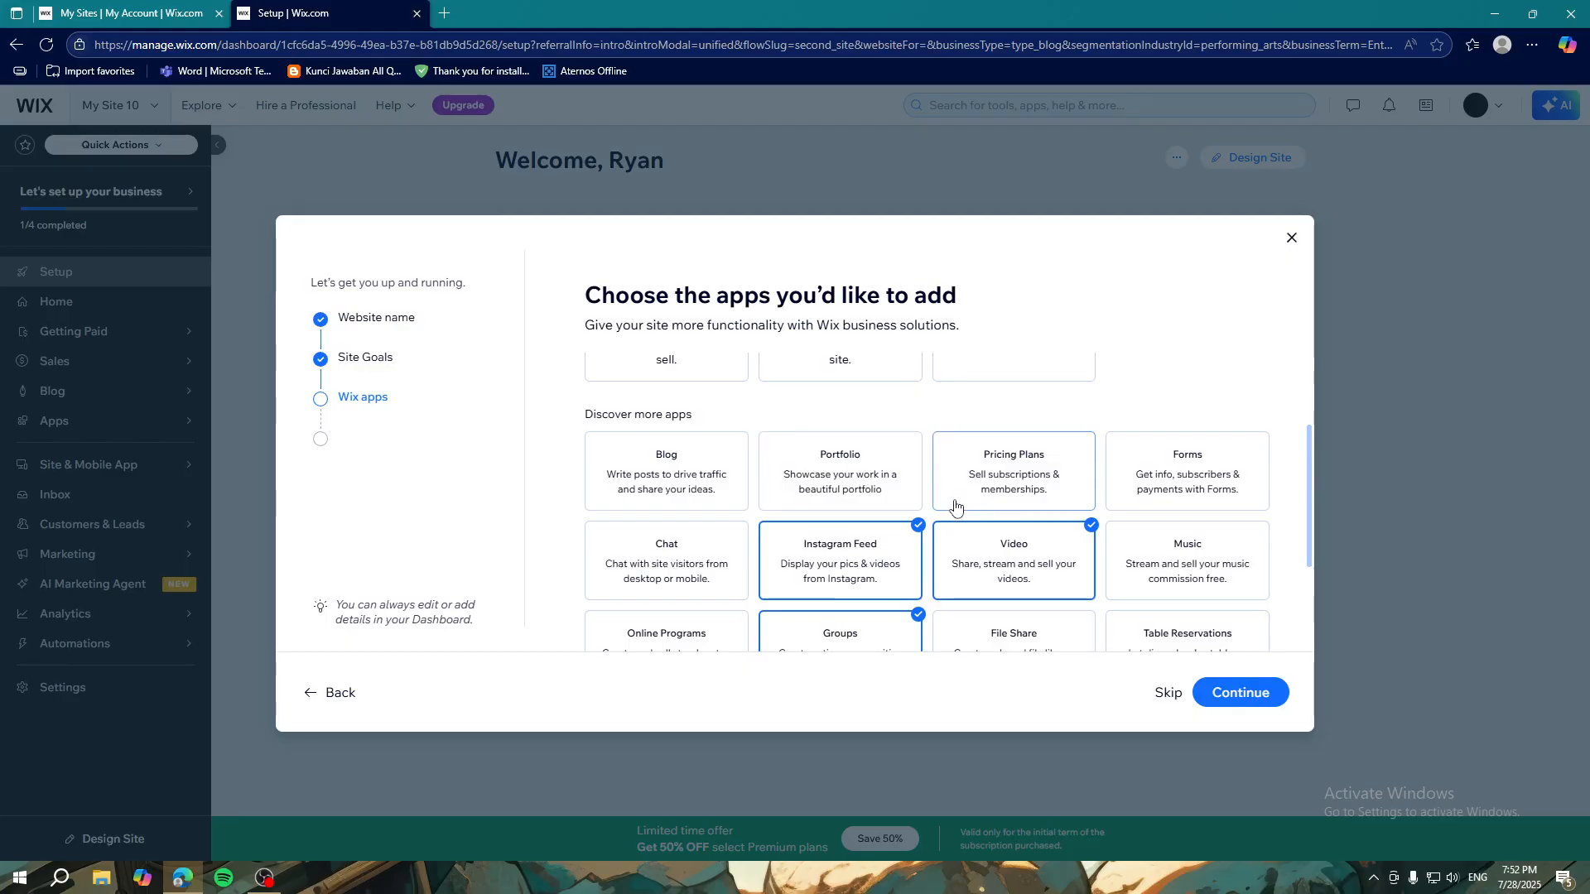
scroll(911, 530, up, 1)
click(883, 557)
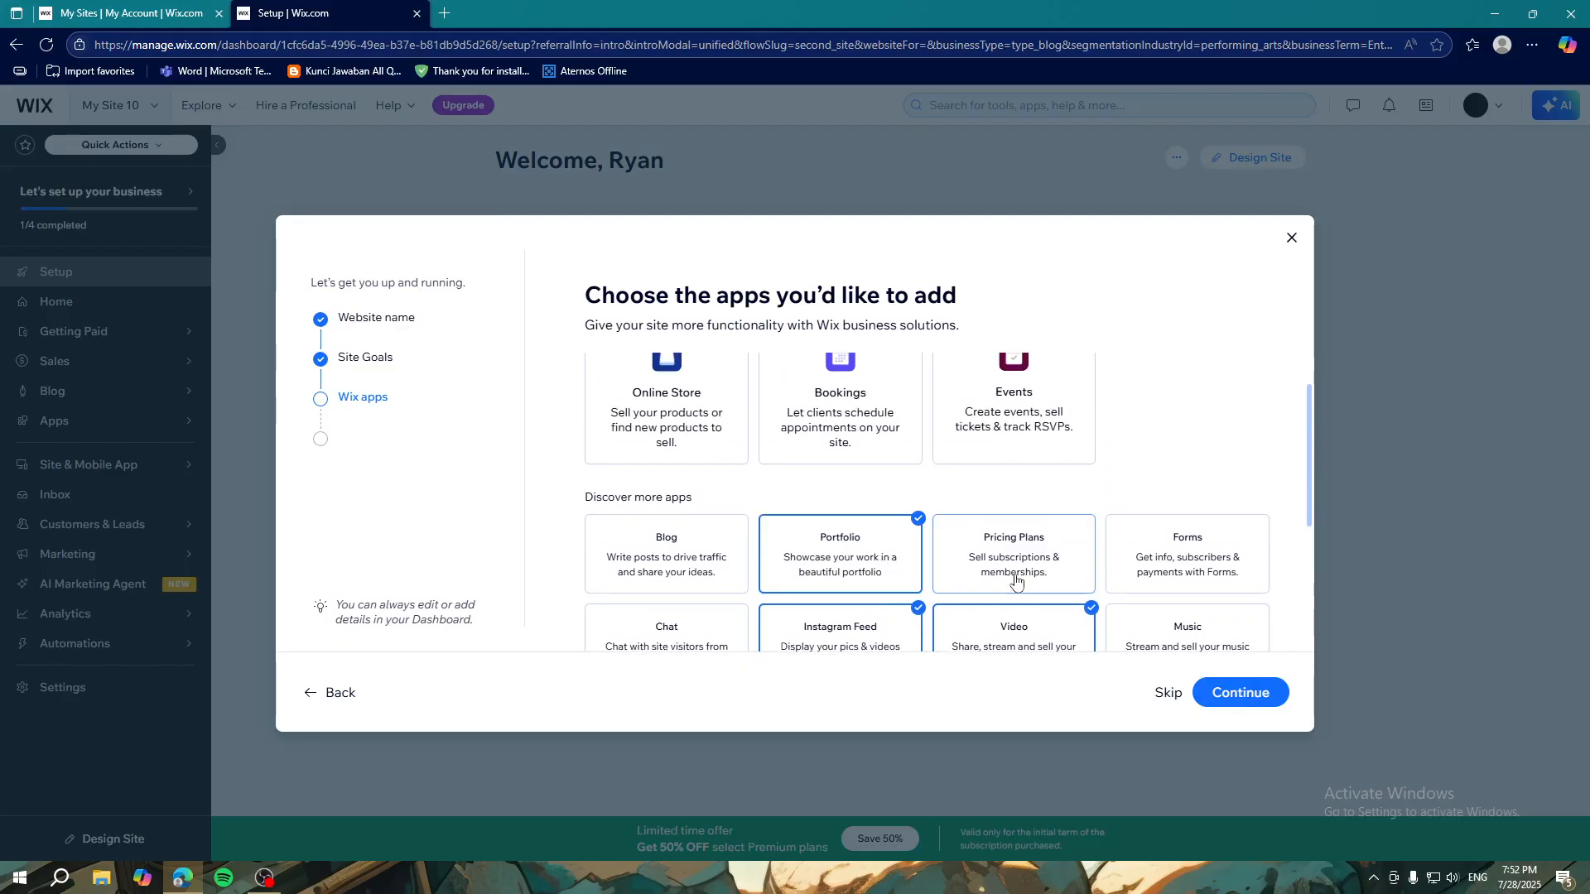
click(1218, 686)
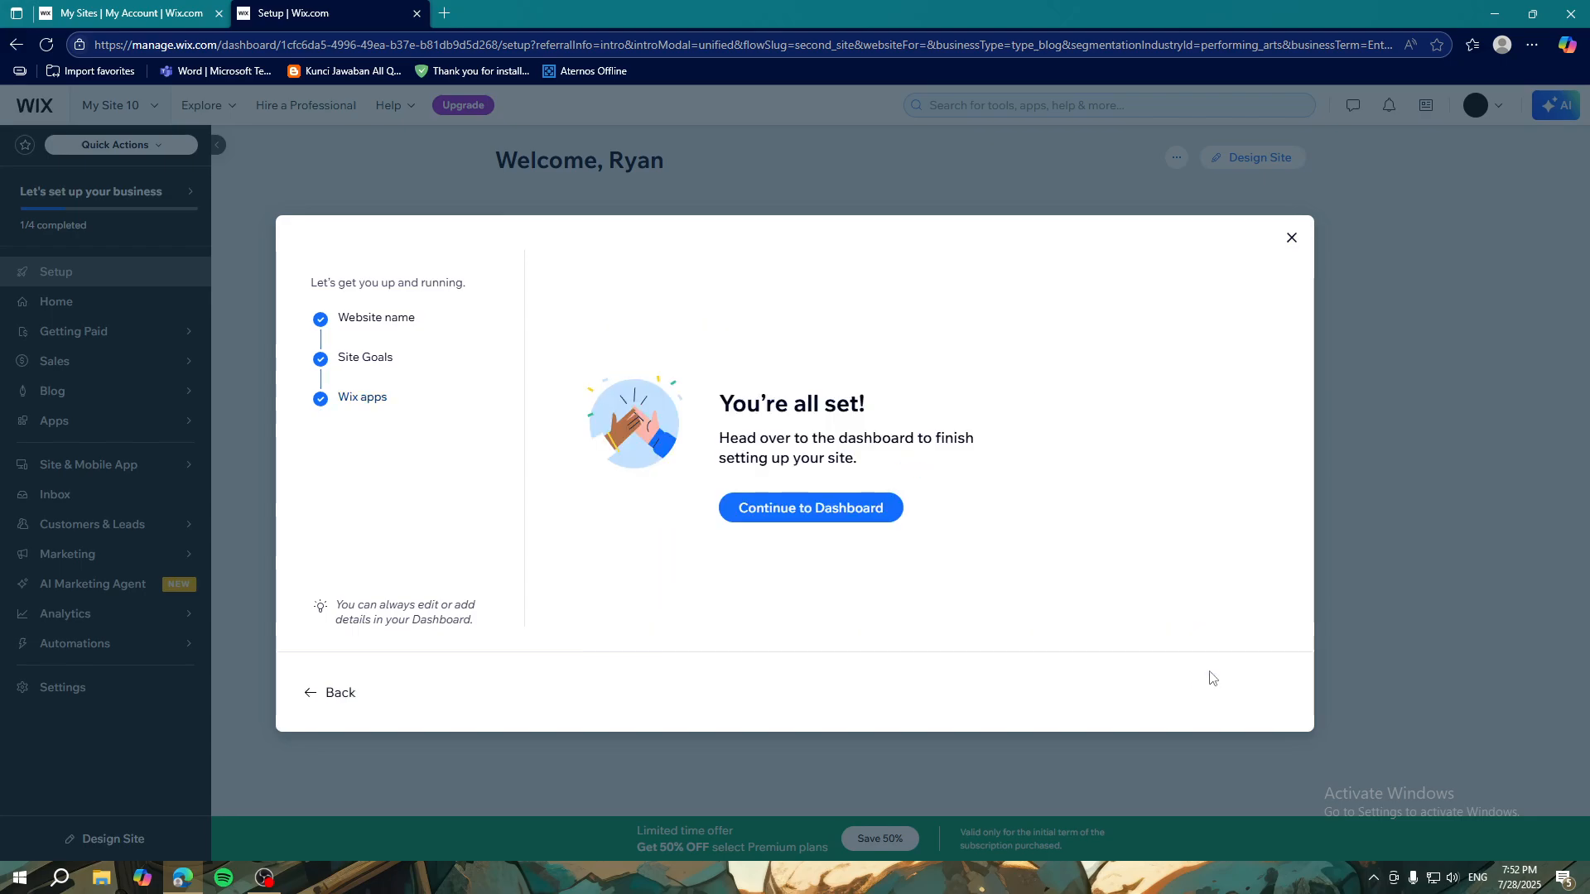
click(828, 517)
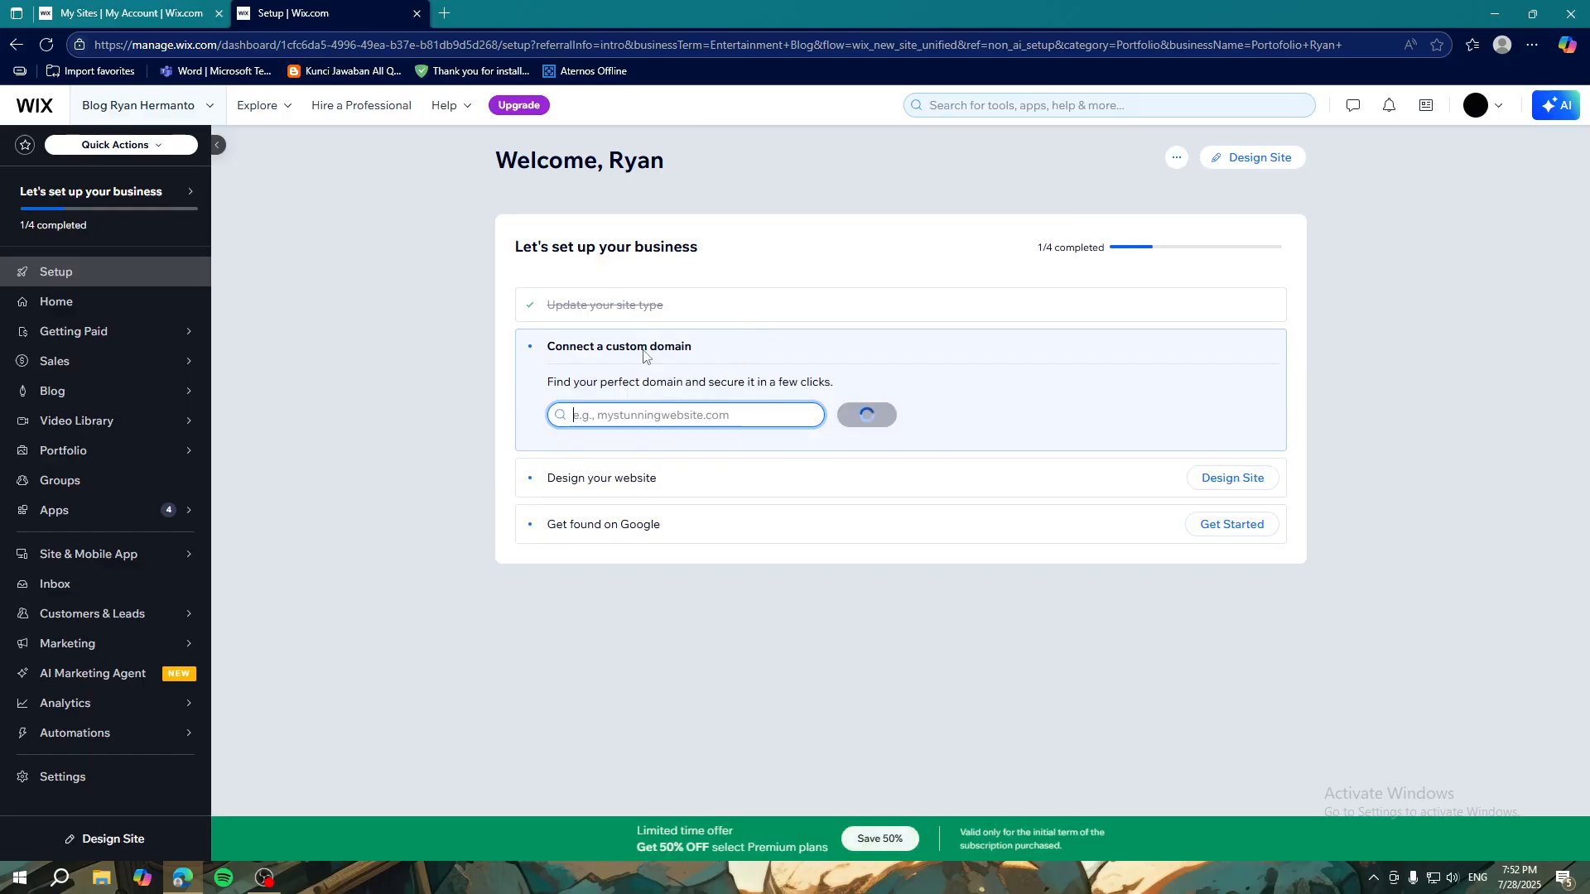
Step: Start designing the website by choosing to customize a template
click(679, 494)
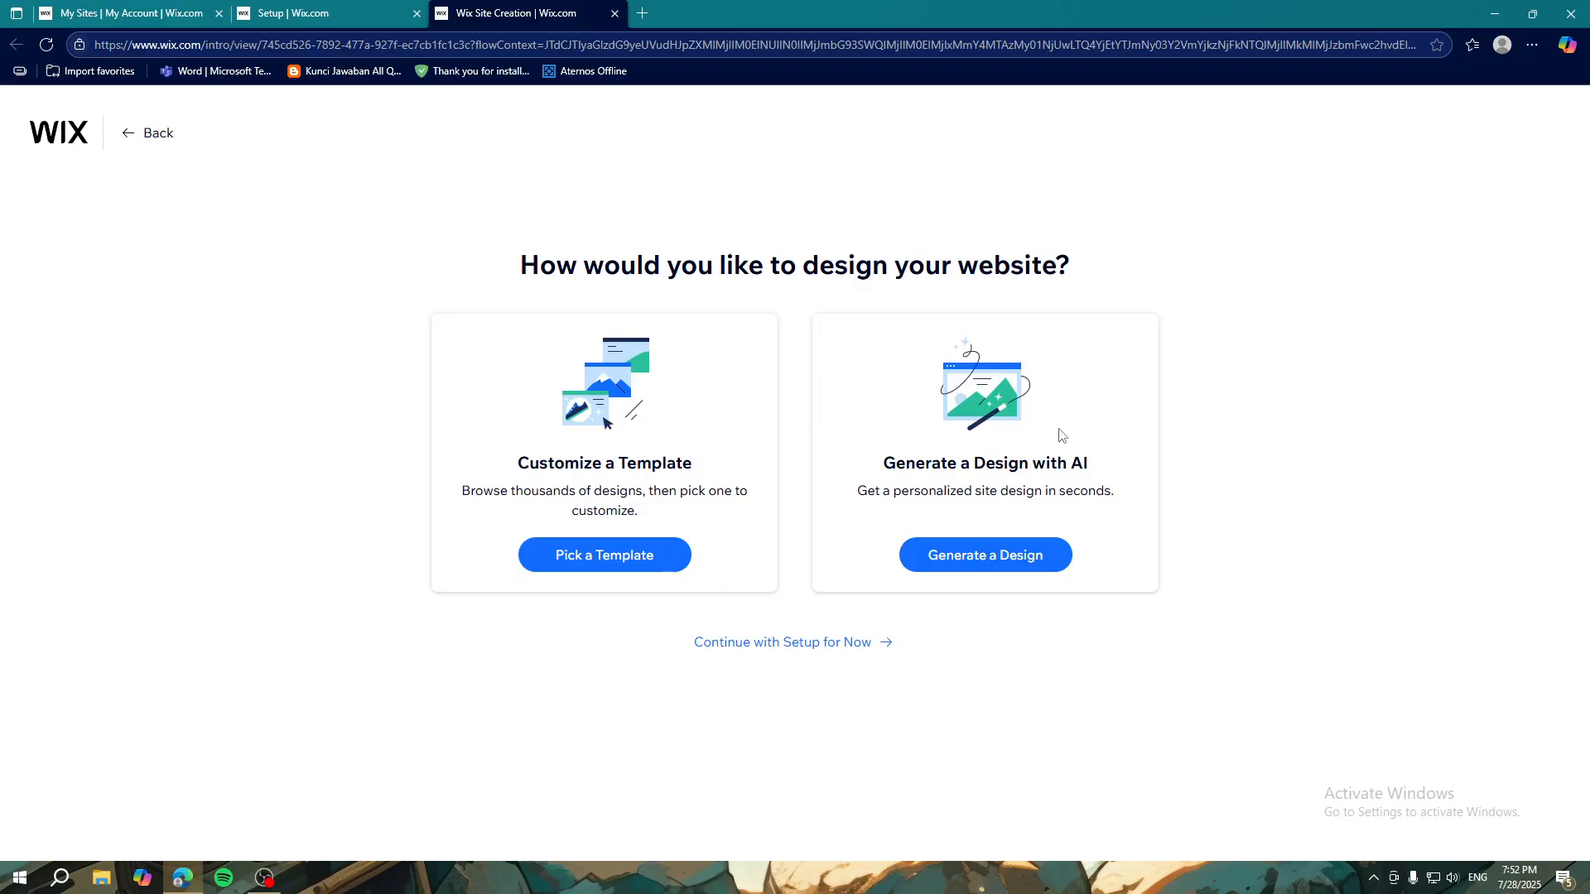
click(624, 562)
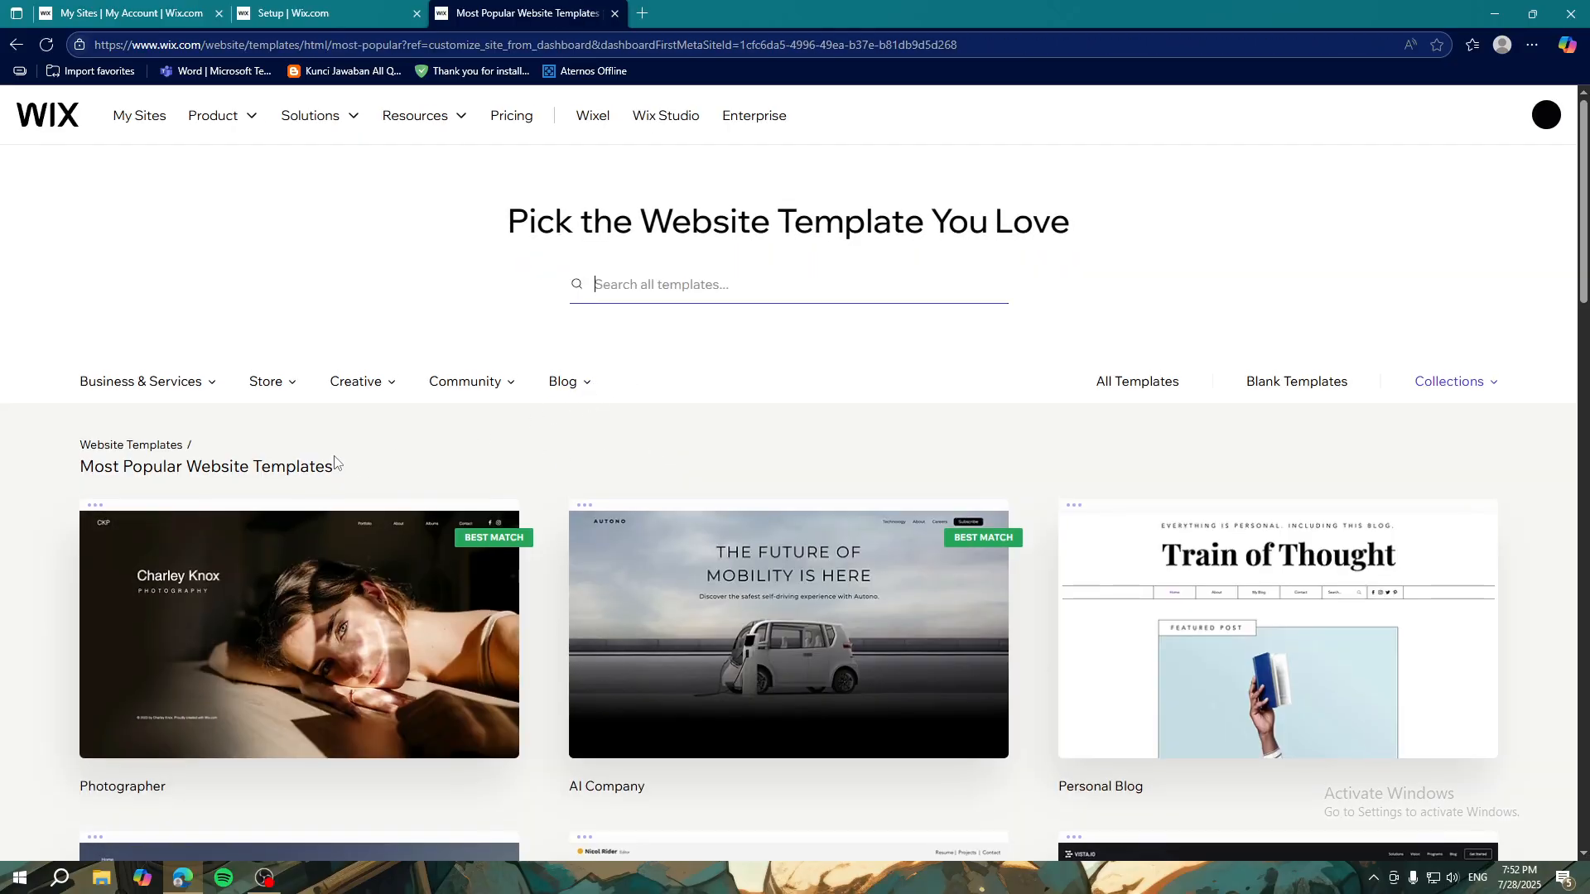
Step: Browse all three pages of the most popular website templates to compare the available designs
scroll(492, 497, down, 7)
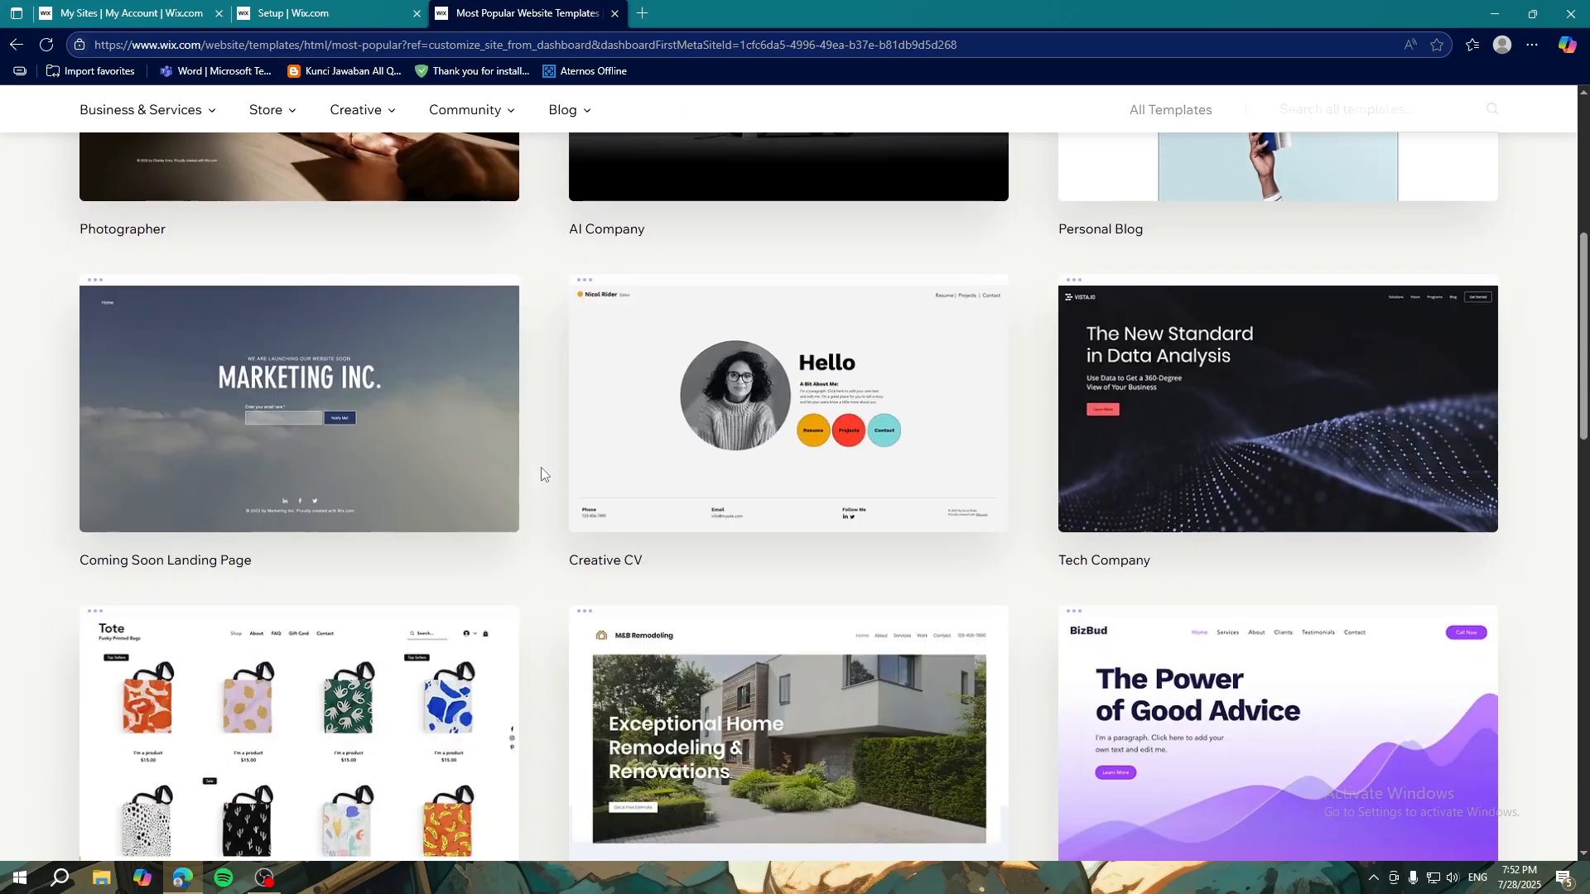
scroll(419, 539, down, 4)
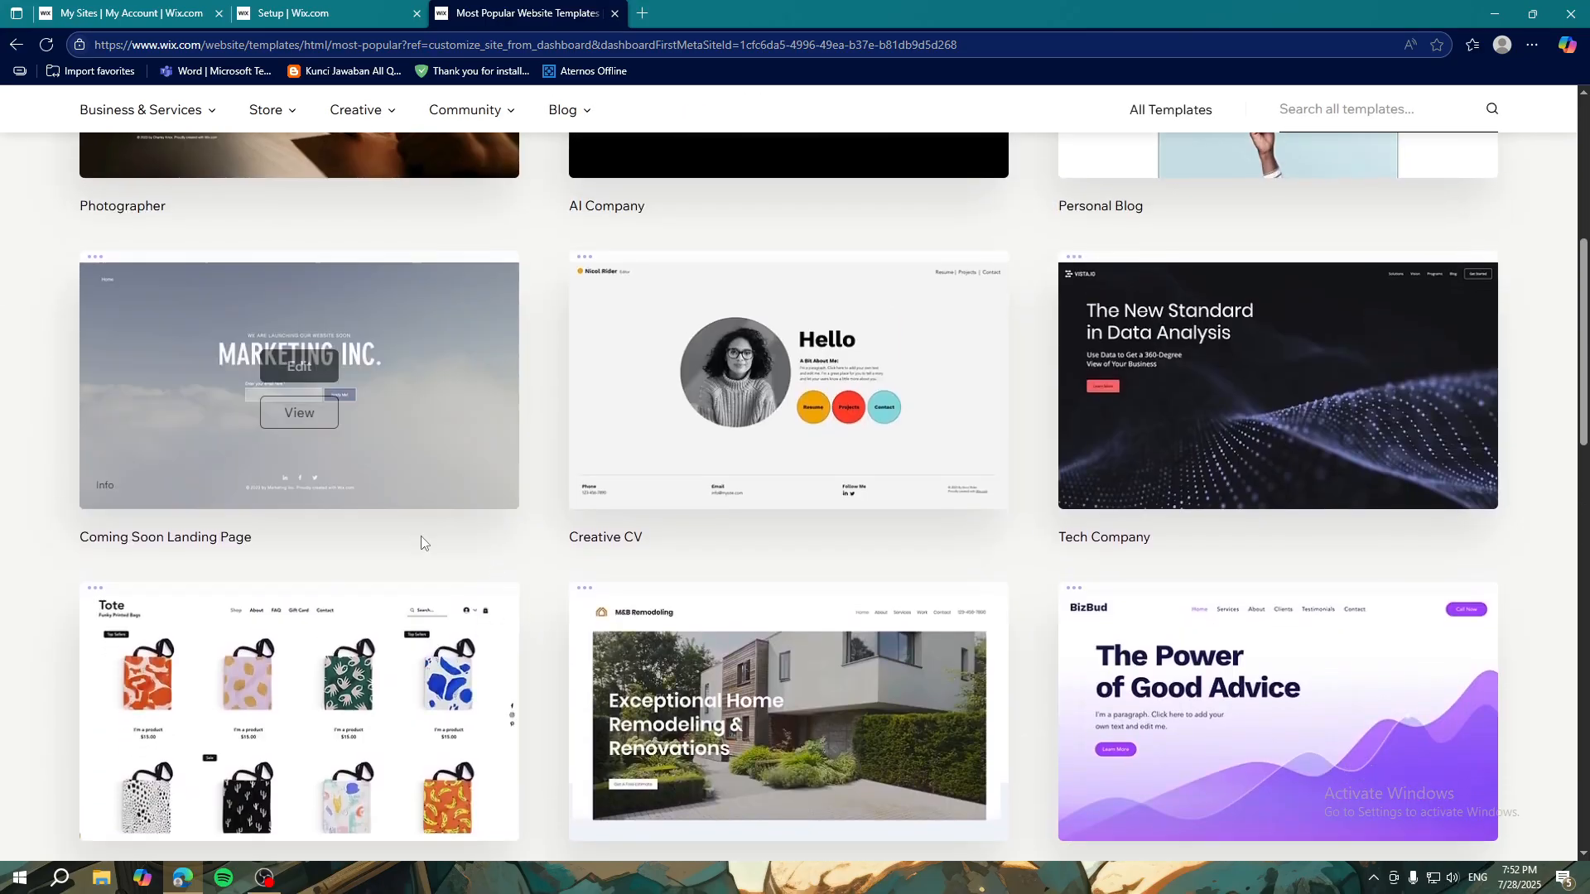
scroll(468, 569, down, 7)
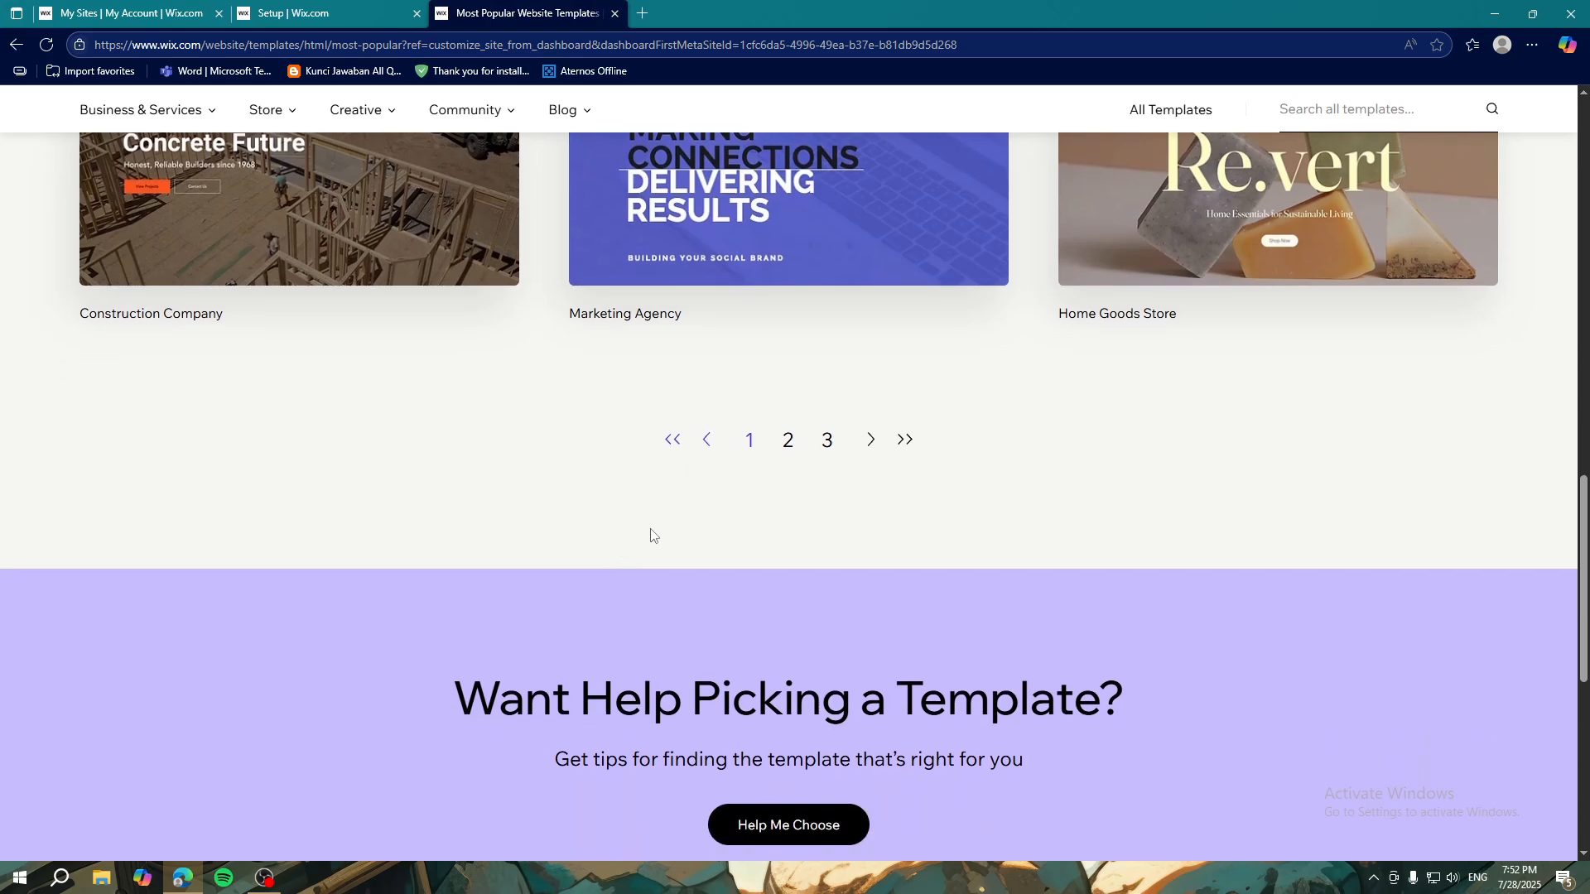
click(786, 440)
scroll(668, 471, down, 5)
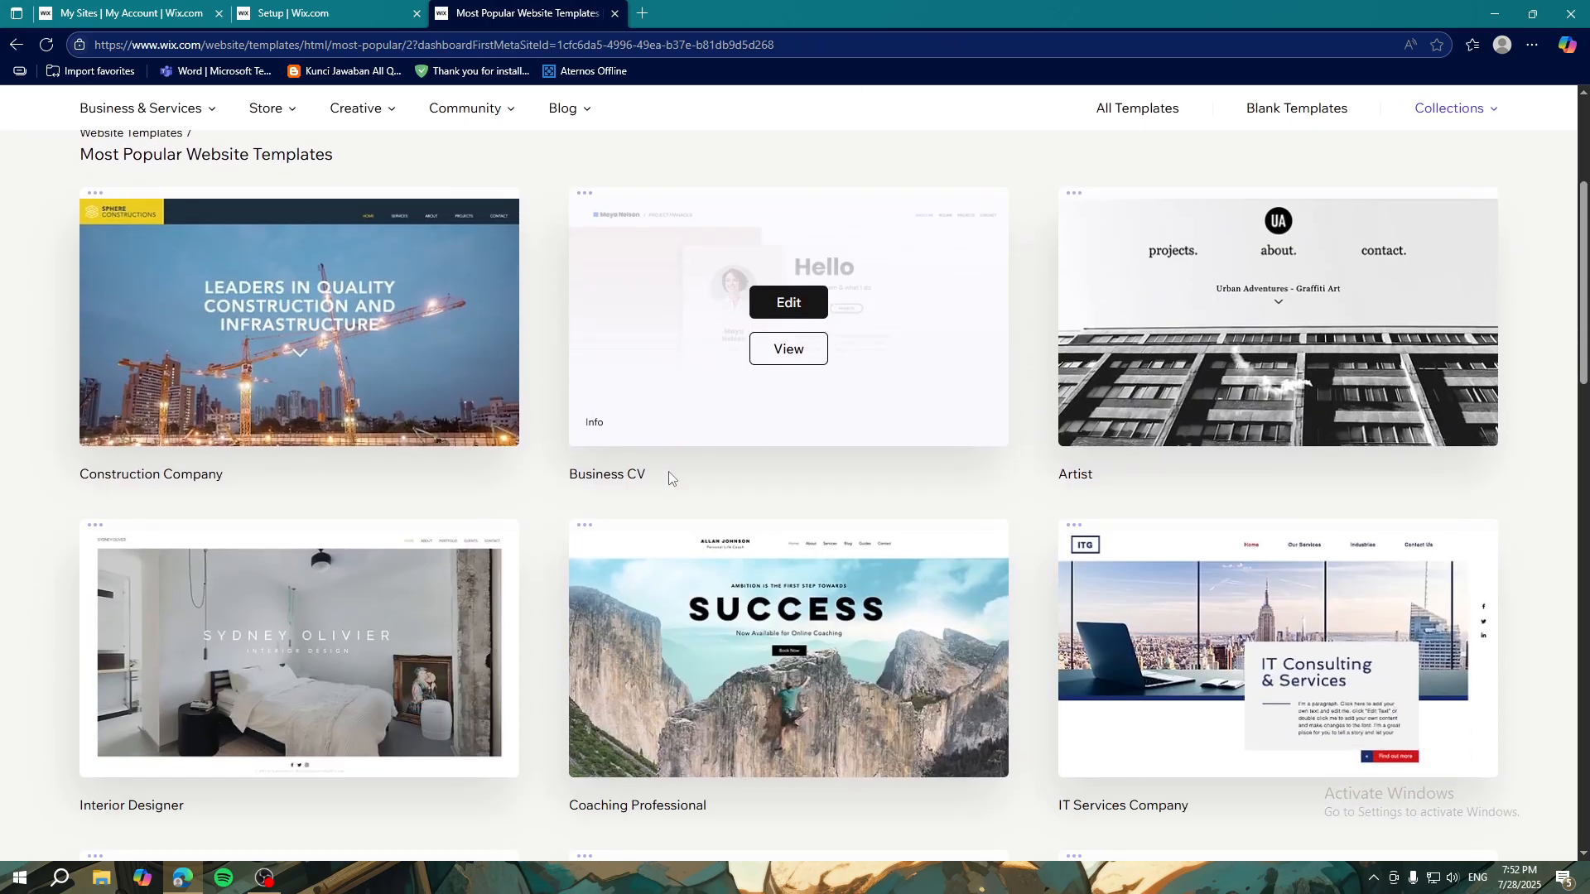
scroll(563, 505, down, 5)
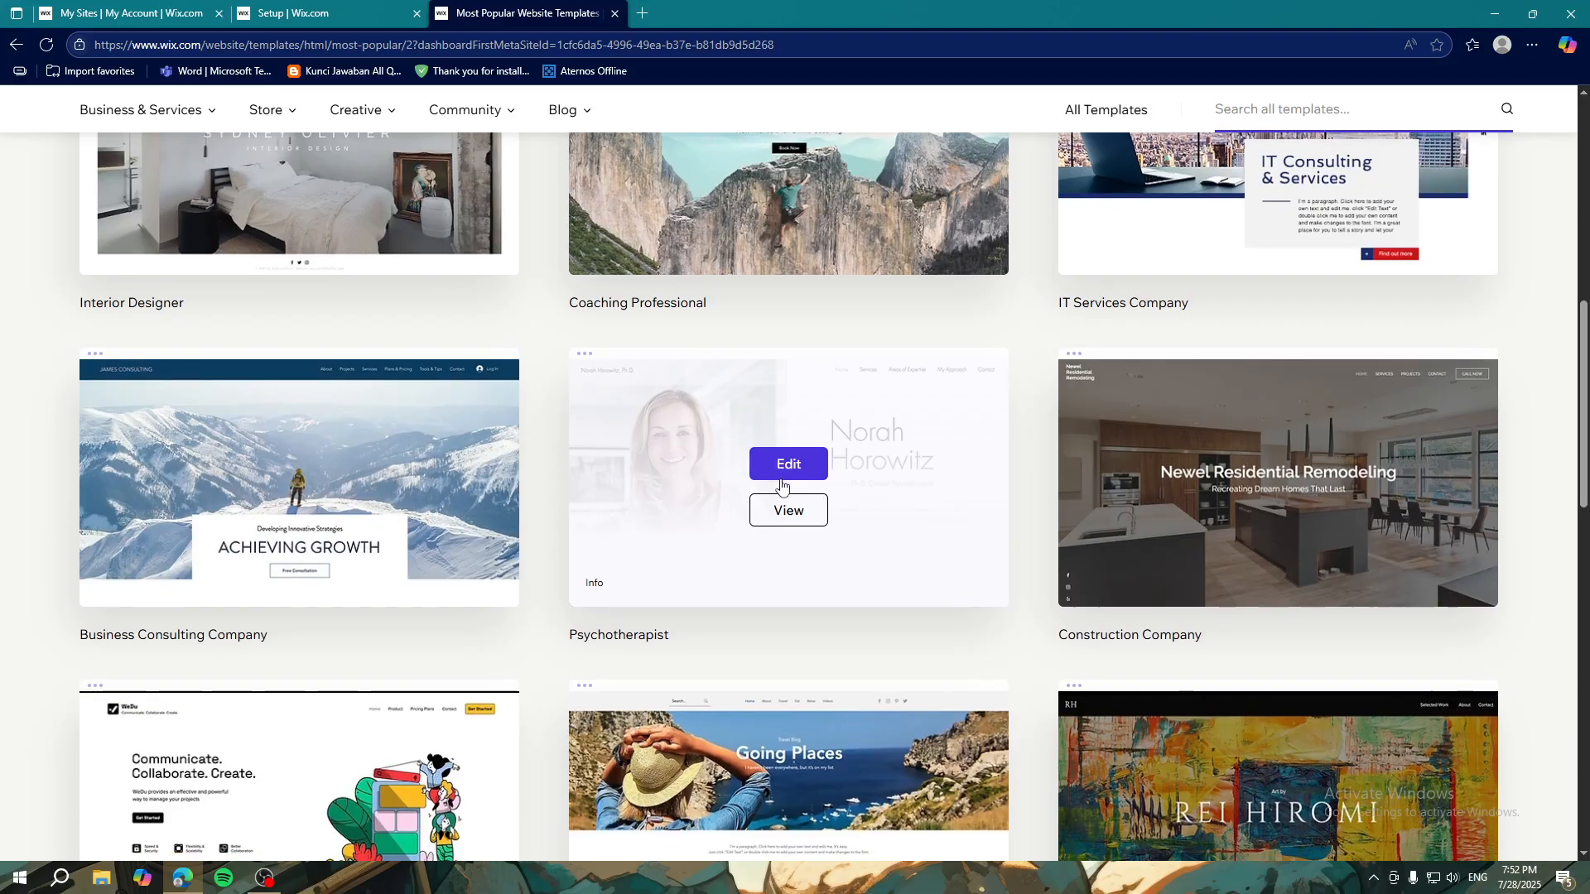
scroll(795, 530, down, 5)
click(826, 689)
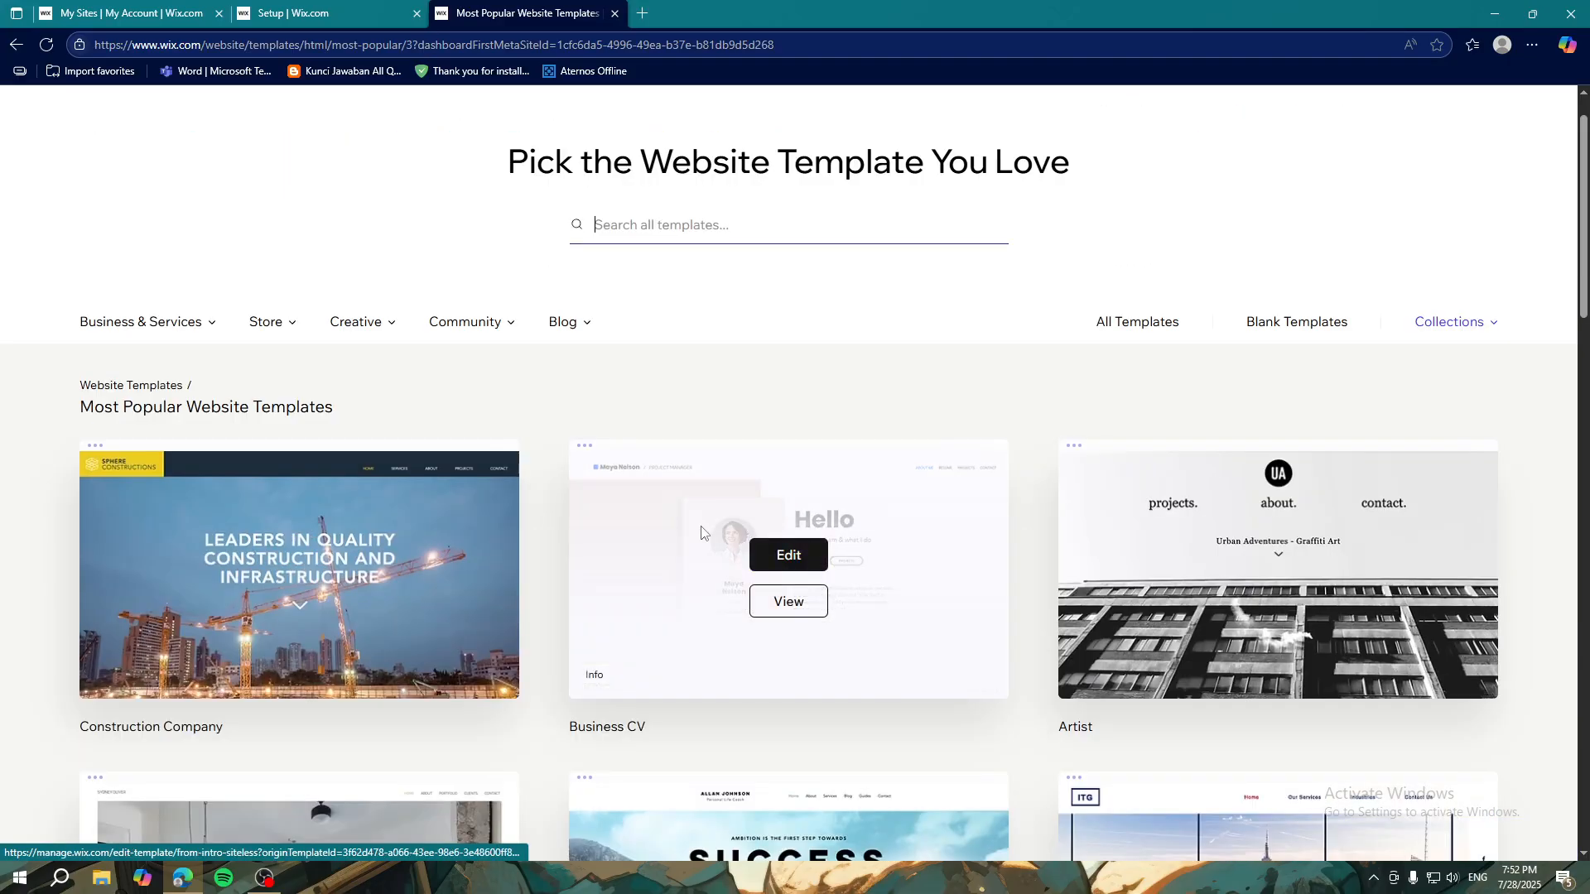
scroll(514, 621, down, 13)
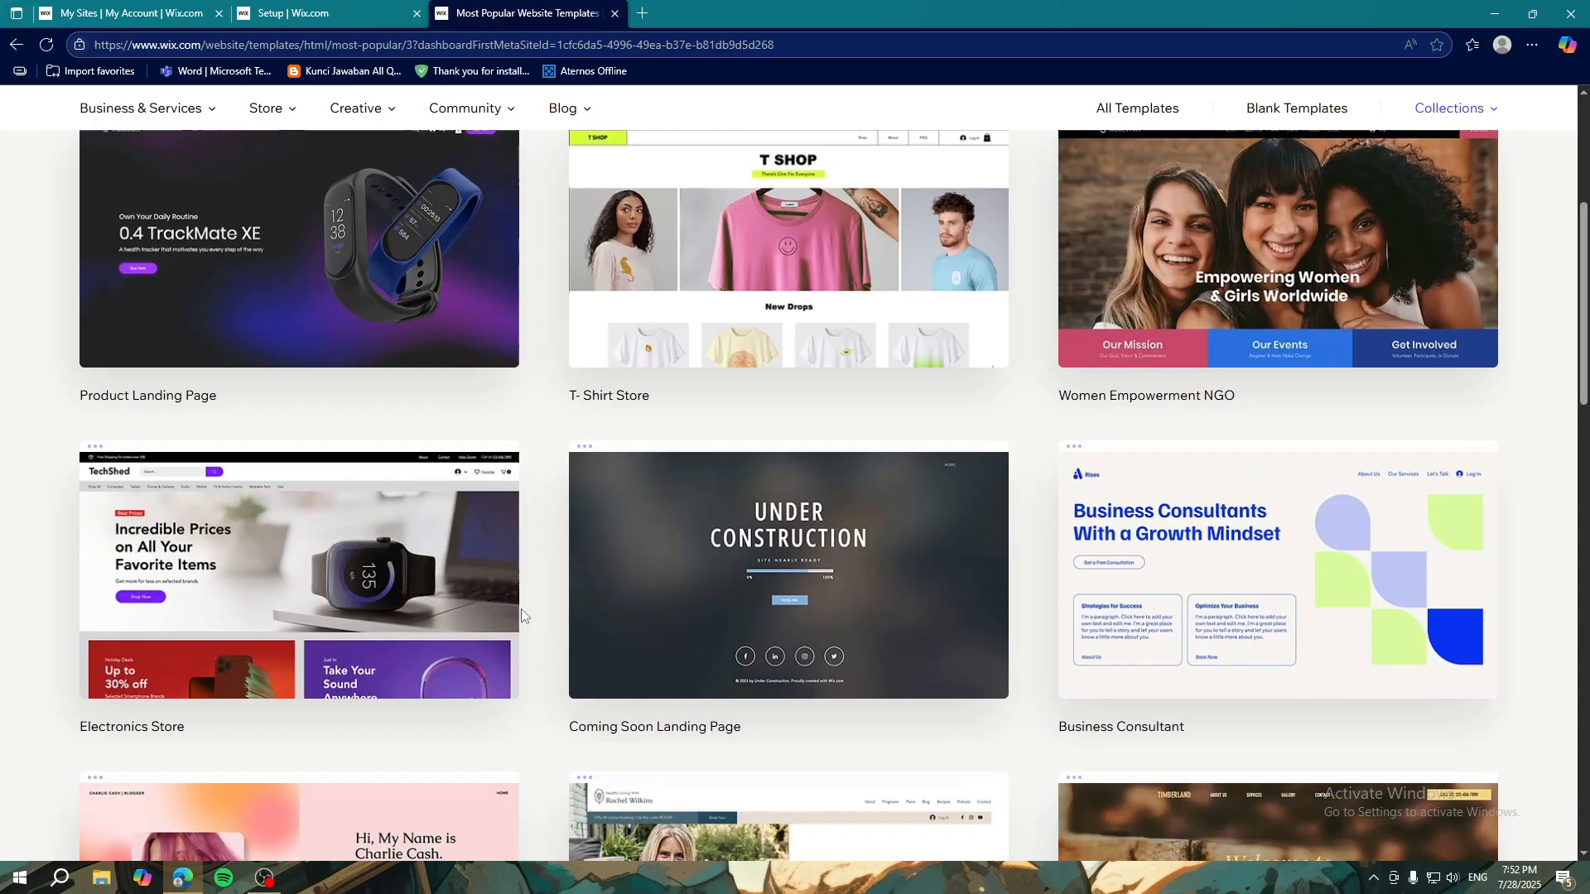
scroll(522, 602, down, 2)
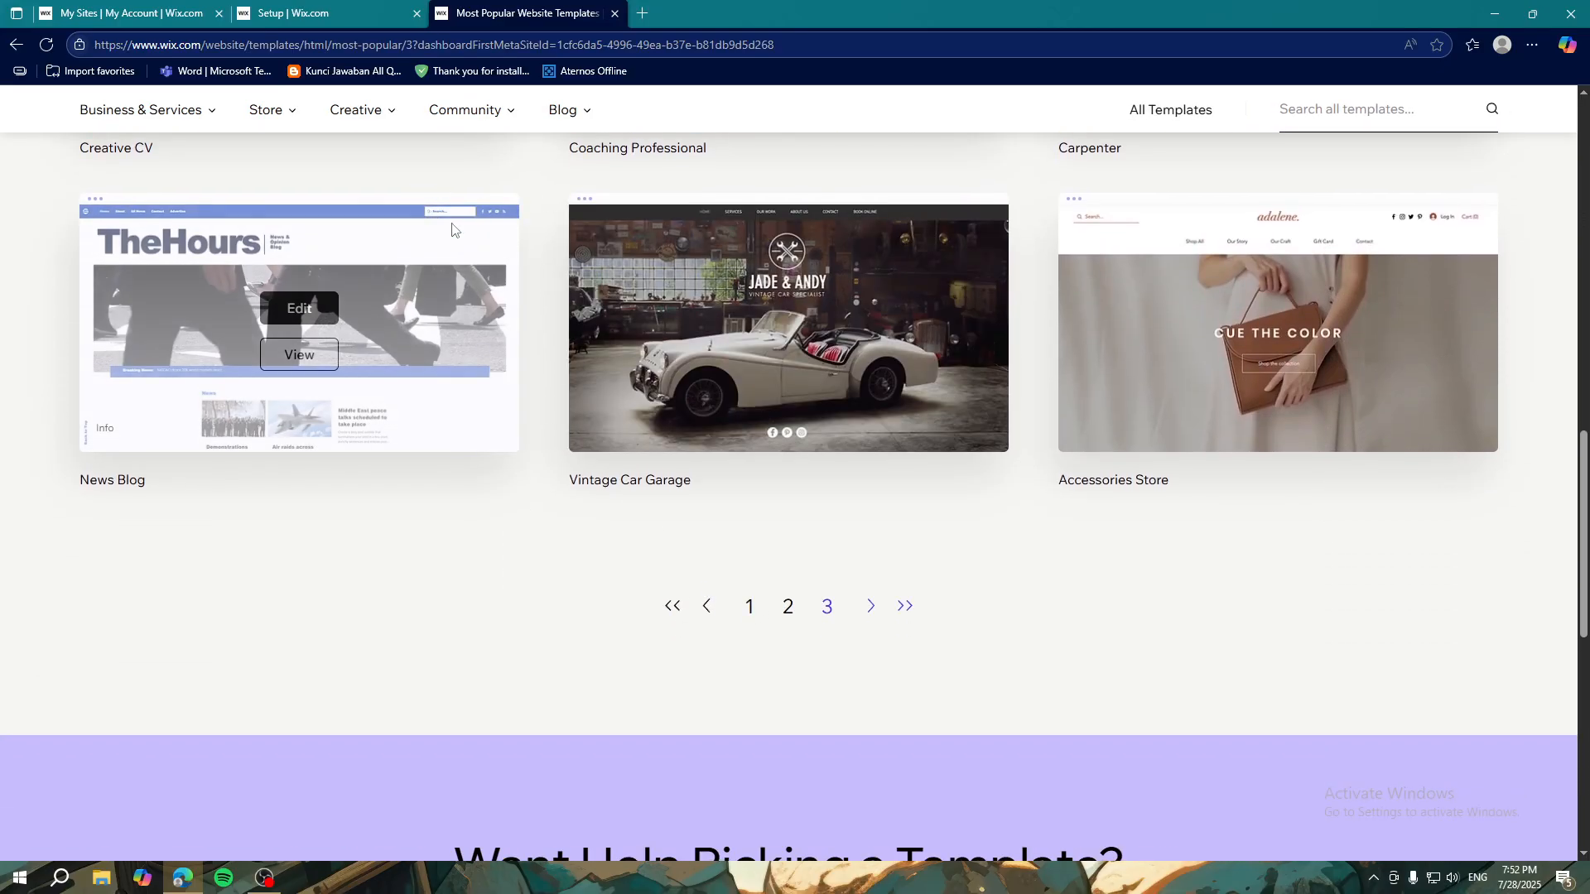
Step: Return to the first page of templates and open the Photographer template for editing
click(750, 609)
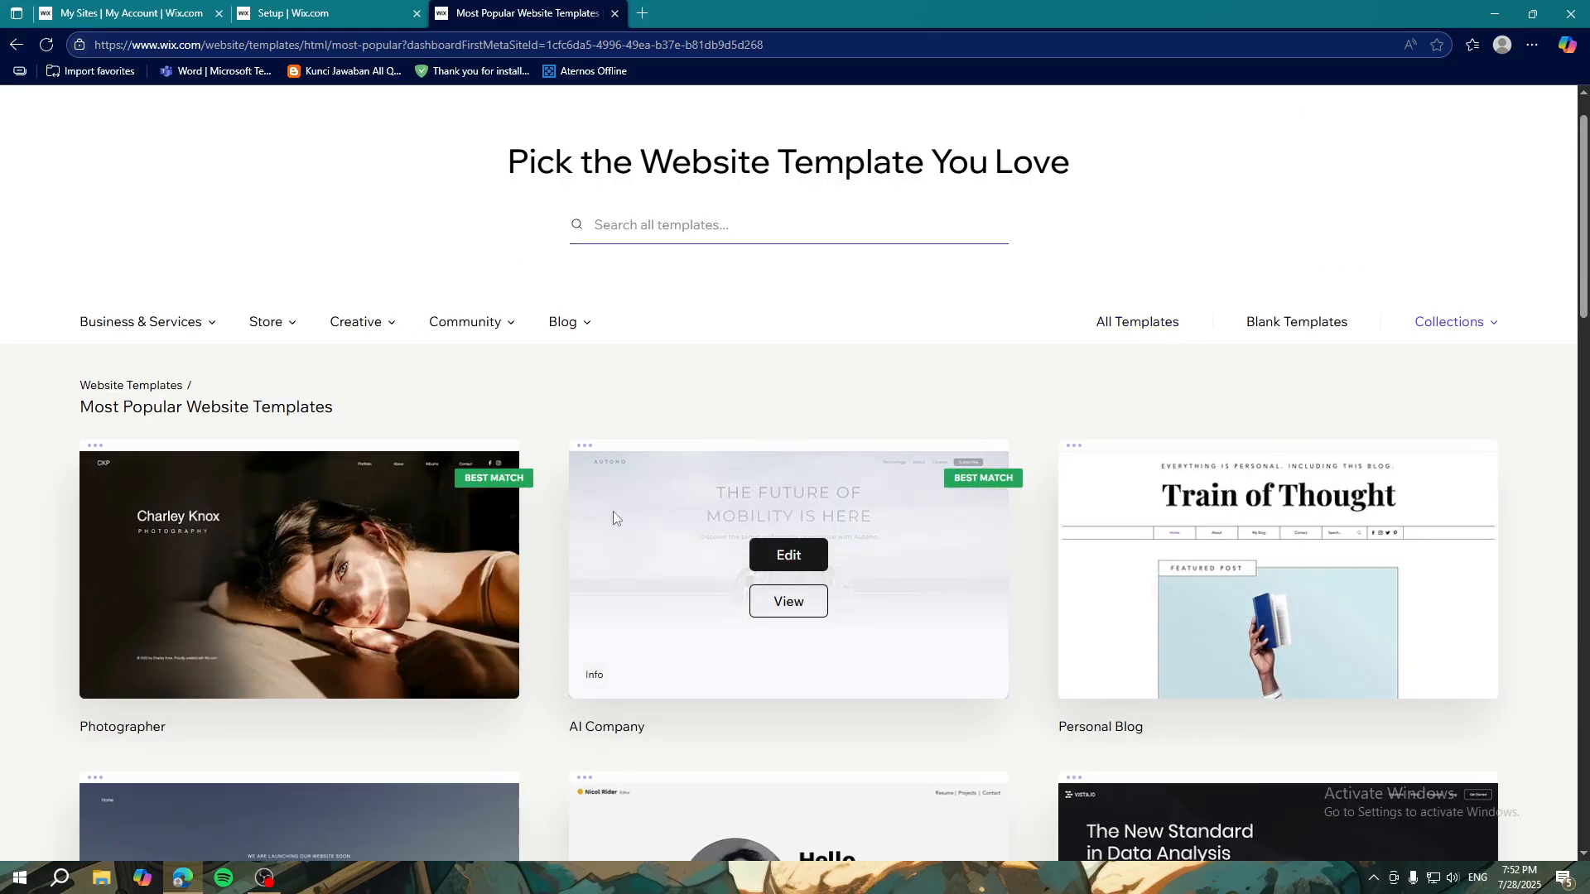
mouse_move(315, 617)
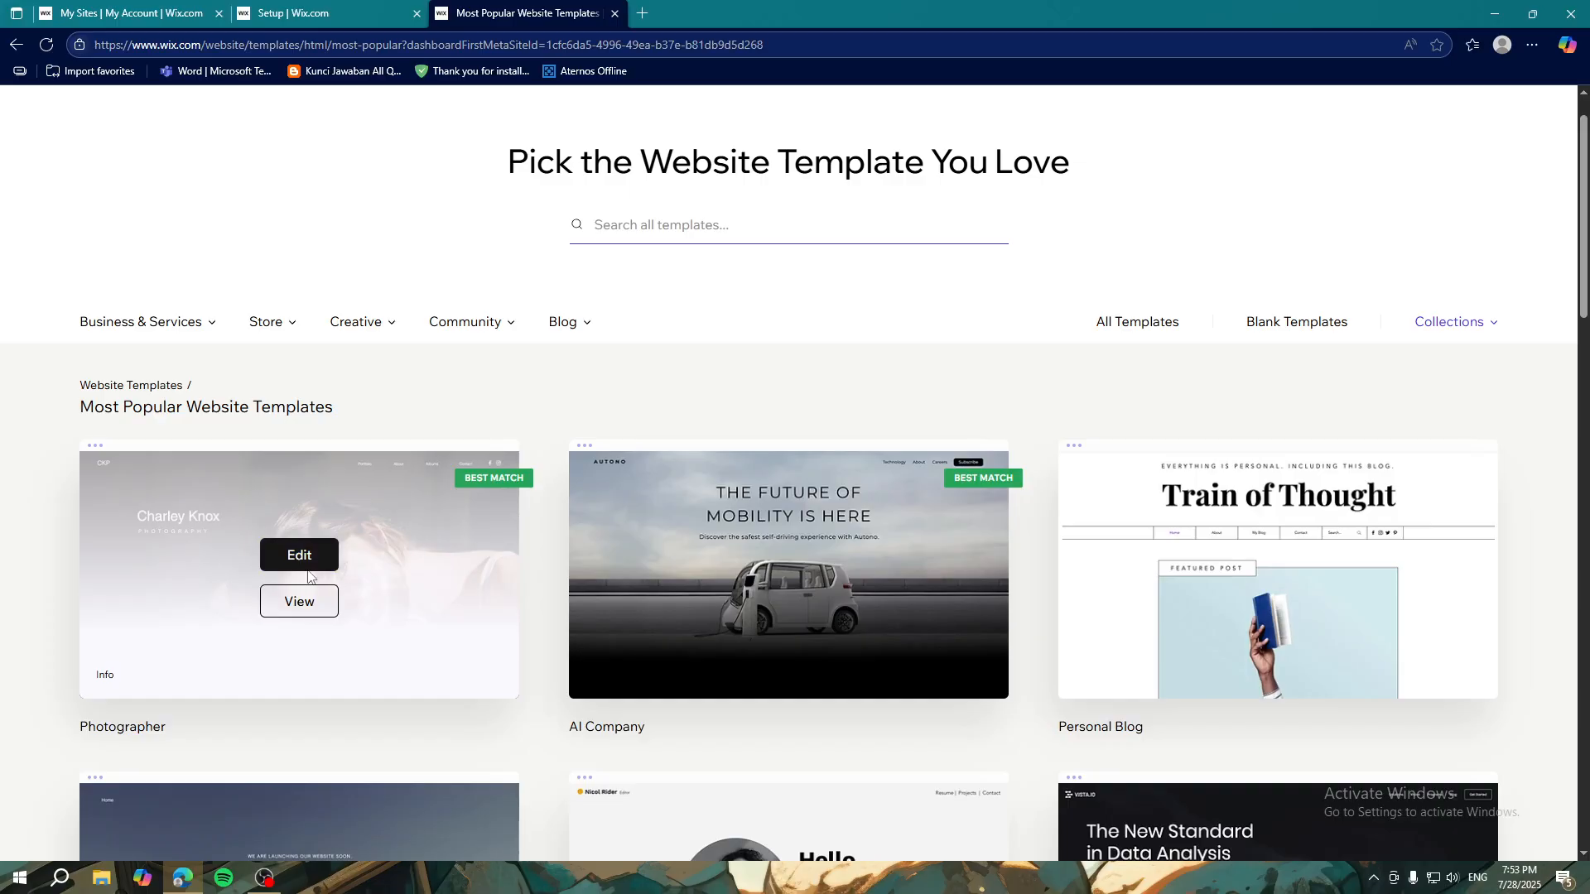
click(300, 557)
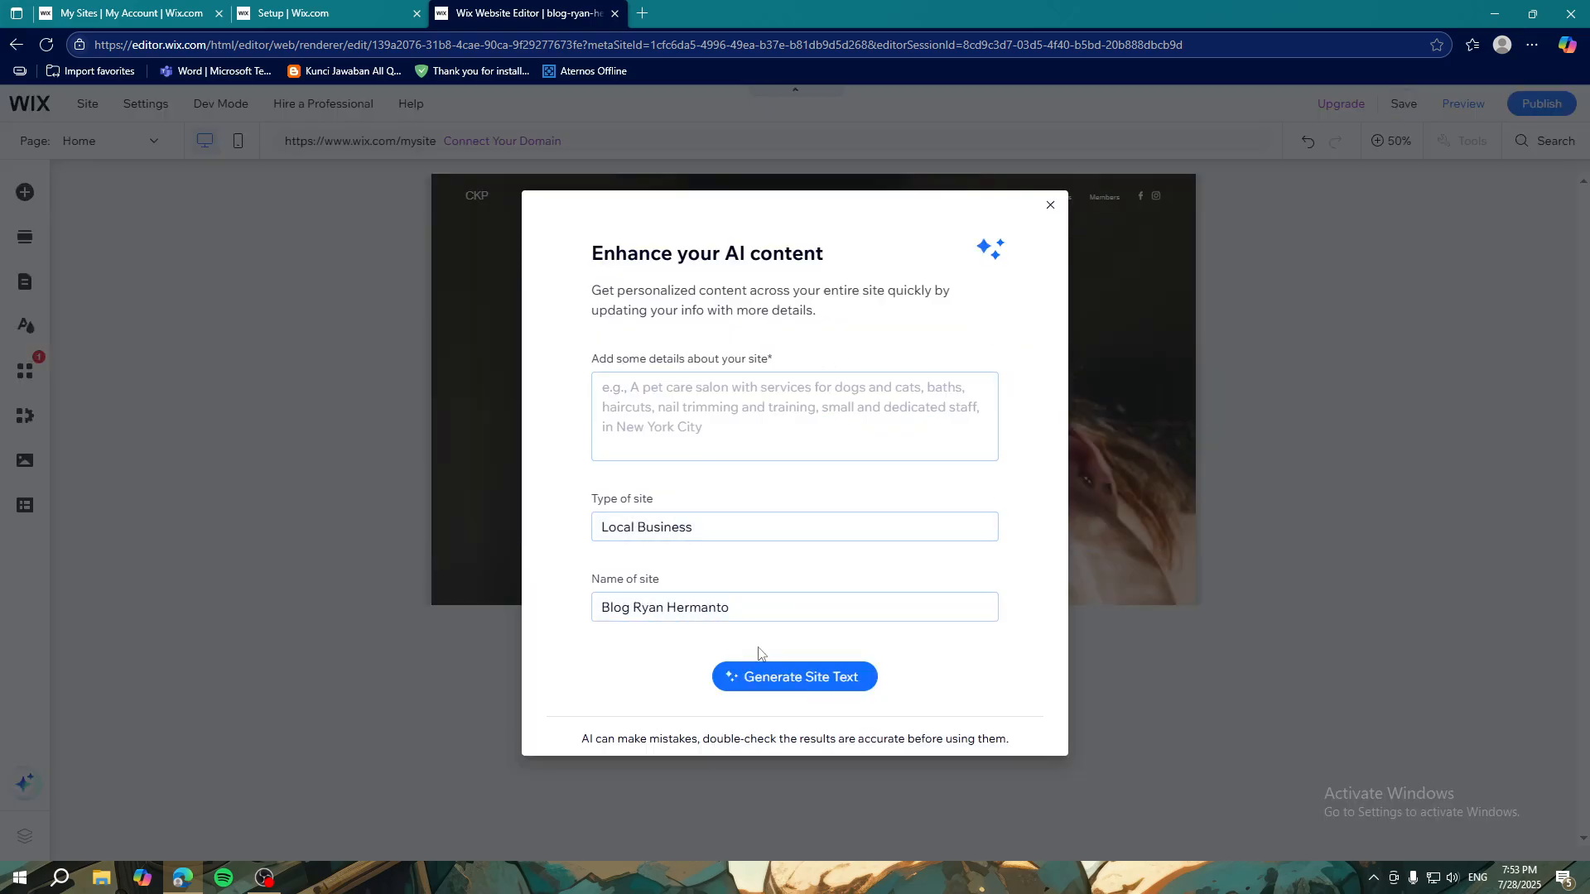
click(845, 416)
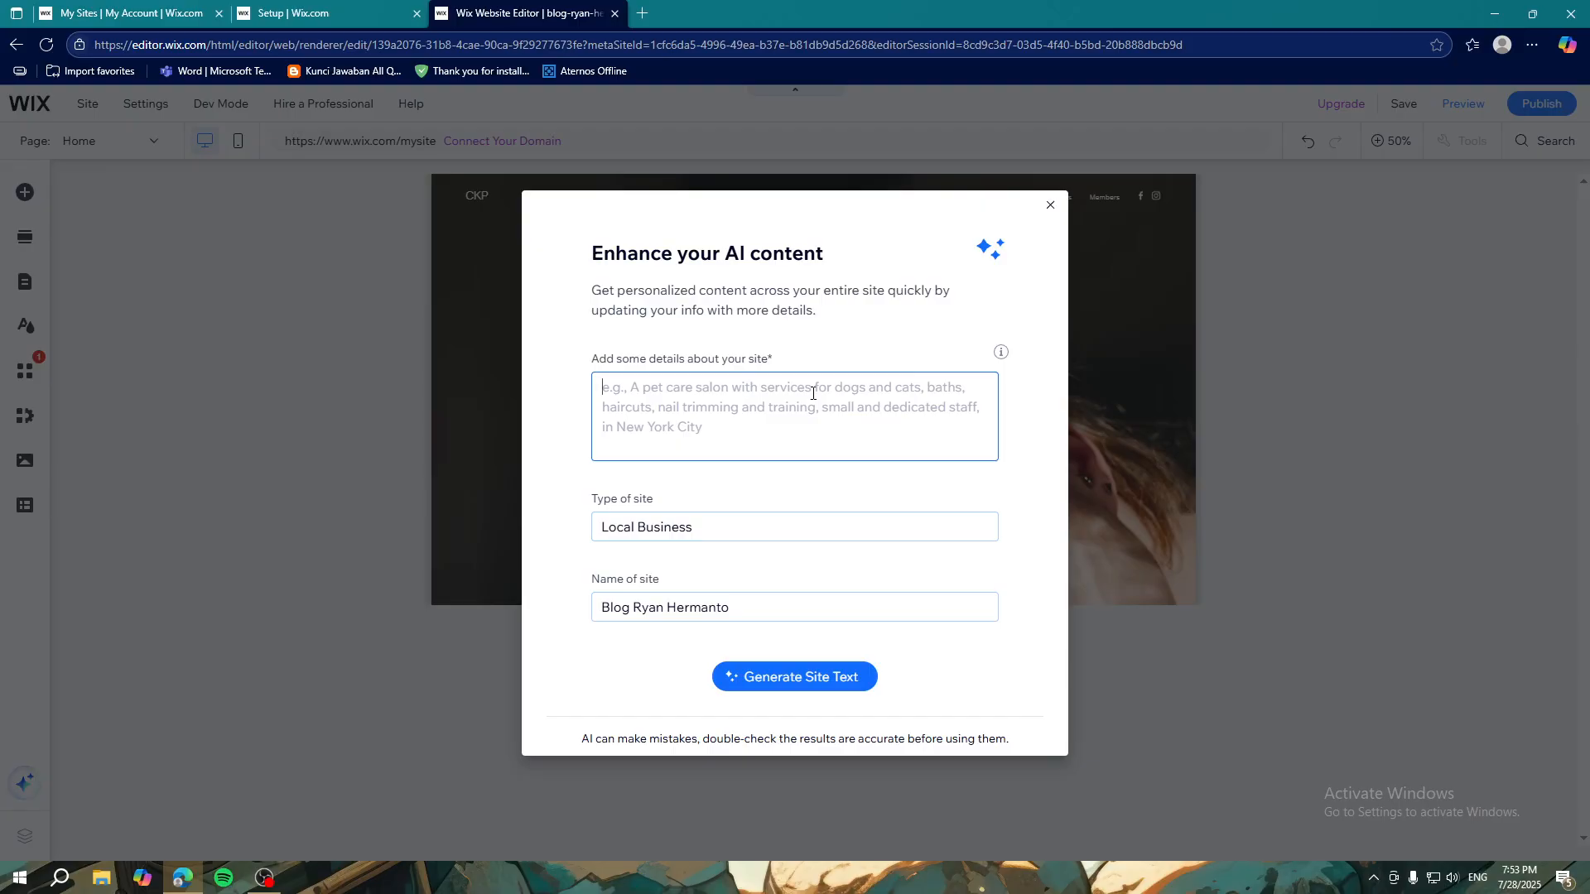
text(saya ingi)
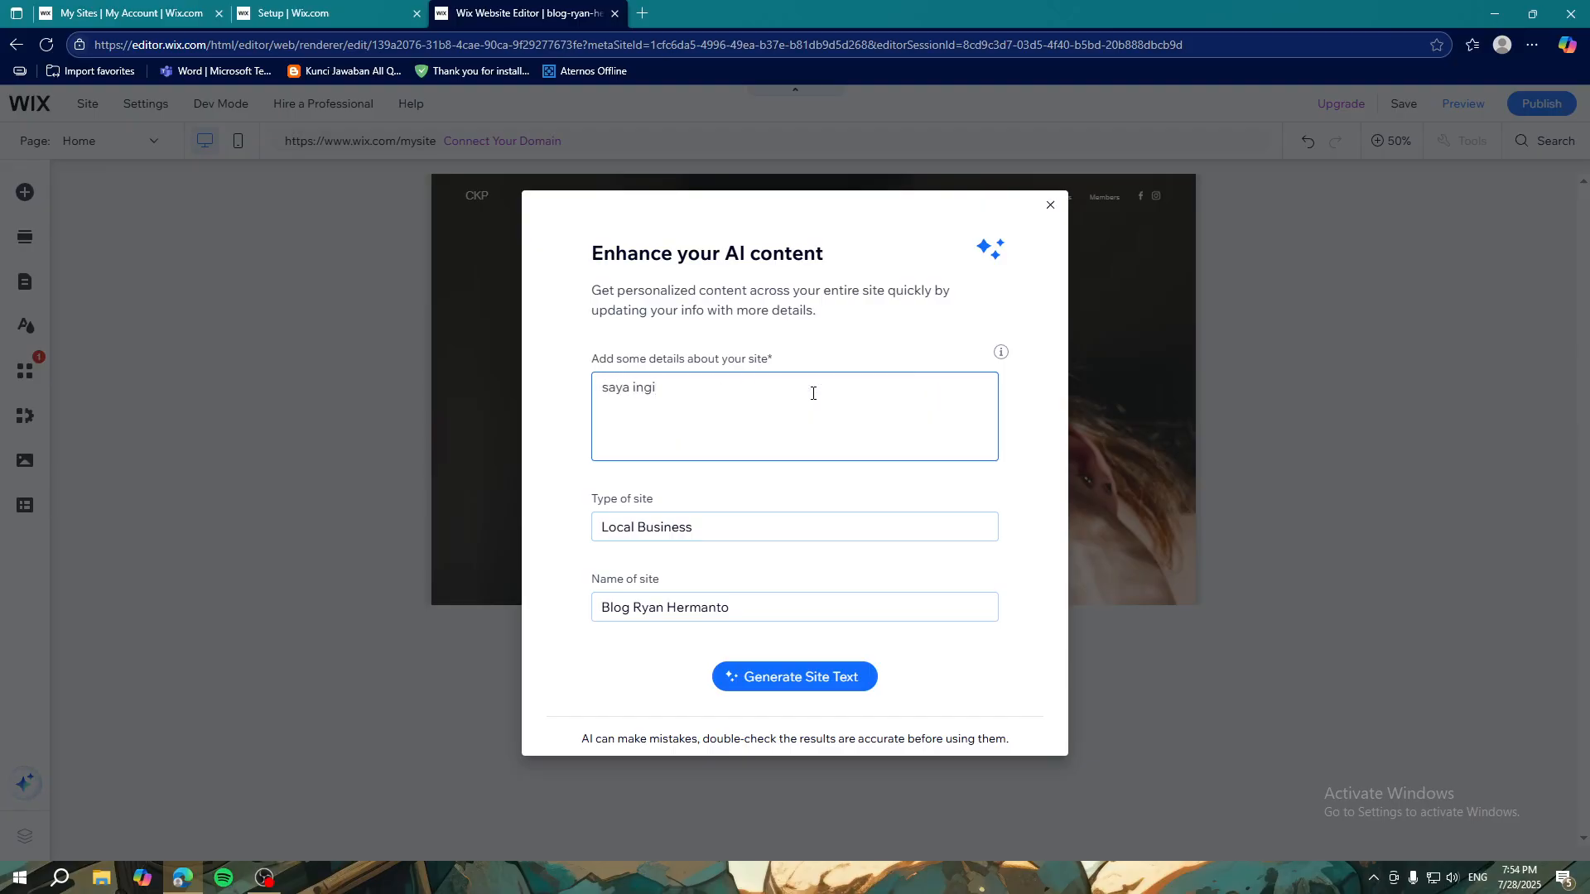
key(BackSpace)
key(BackSpace)
key(BackSpace)
key(BackSpace)
key(BackSpace)
key(BackSpace)
key(BackSpace)
key(BackSpace)
key(BackSpace)
Step: Start the site details with "i want to introduce my self being content creator that have a good community and i want"
text(i want to introduce my self bein)
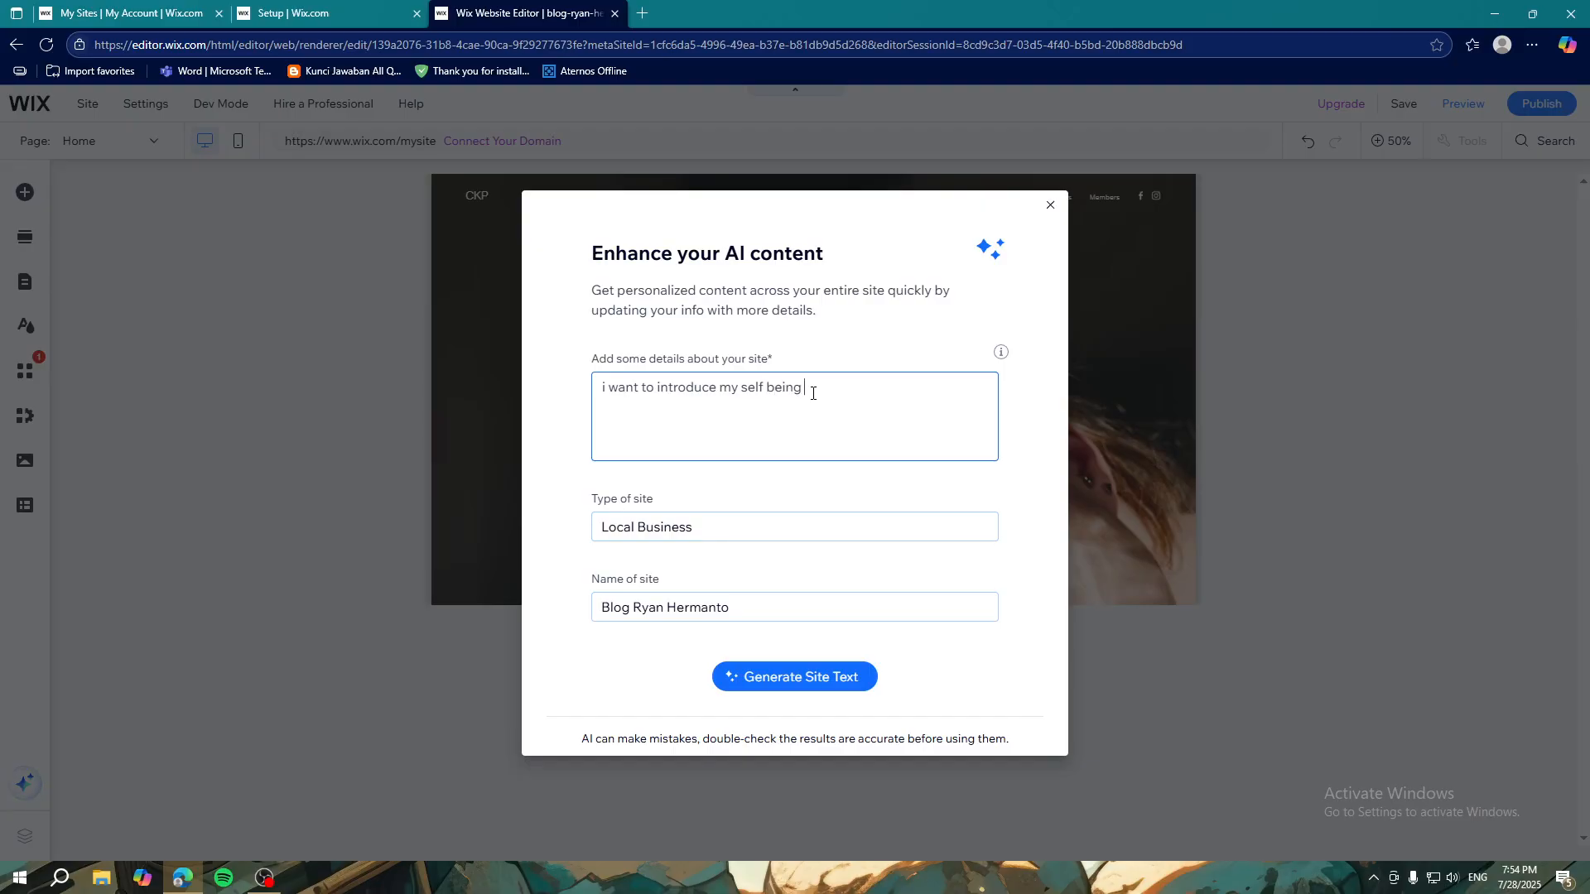
text(g content creator)
key(BackSpace)
text(or that have )
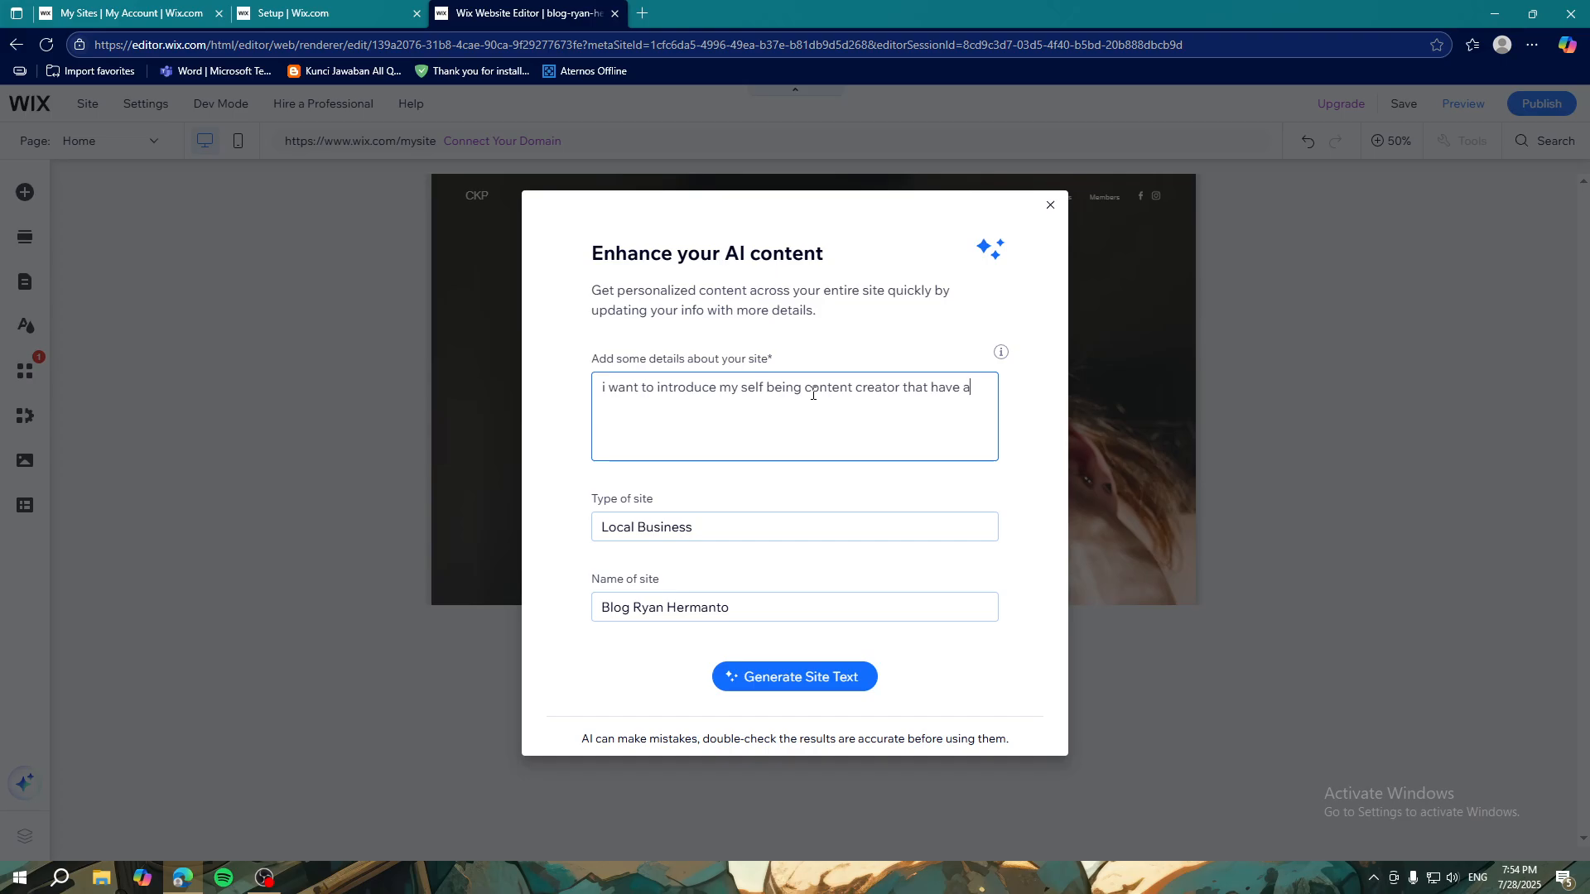
text(a go)
key(BackSpace)
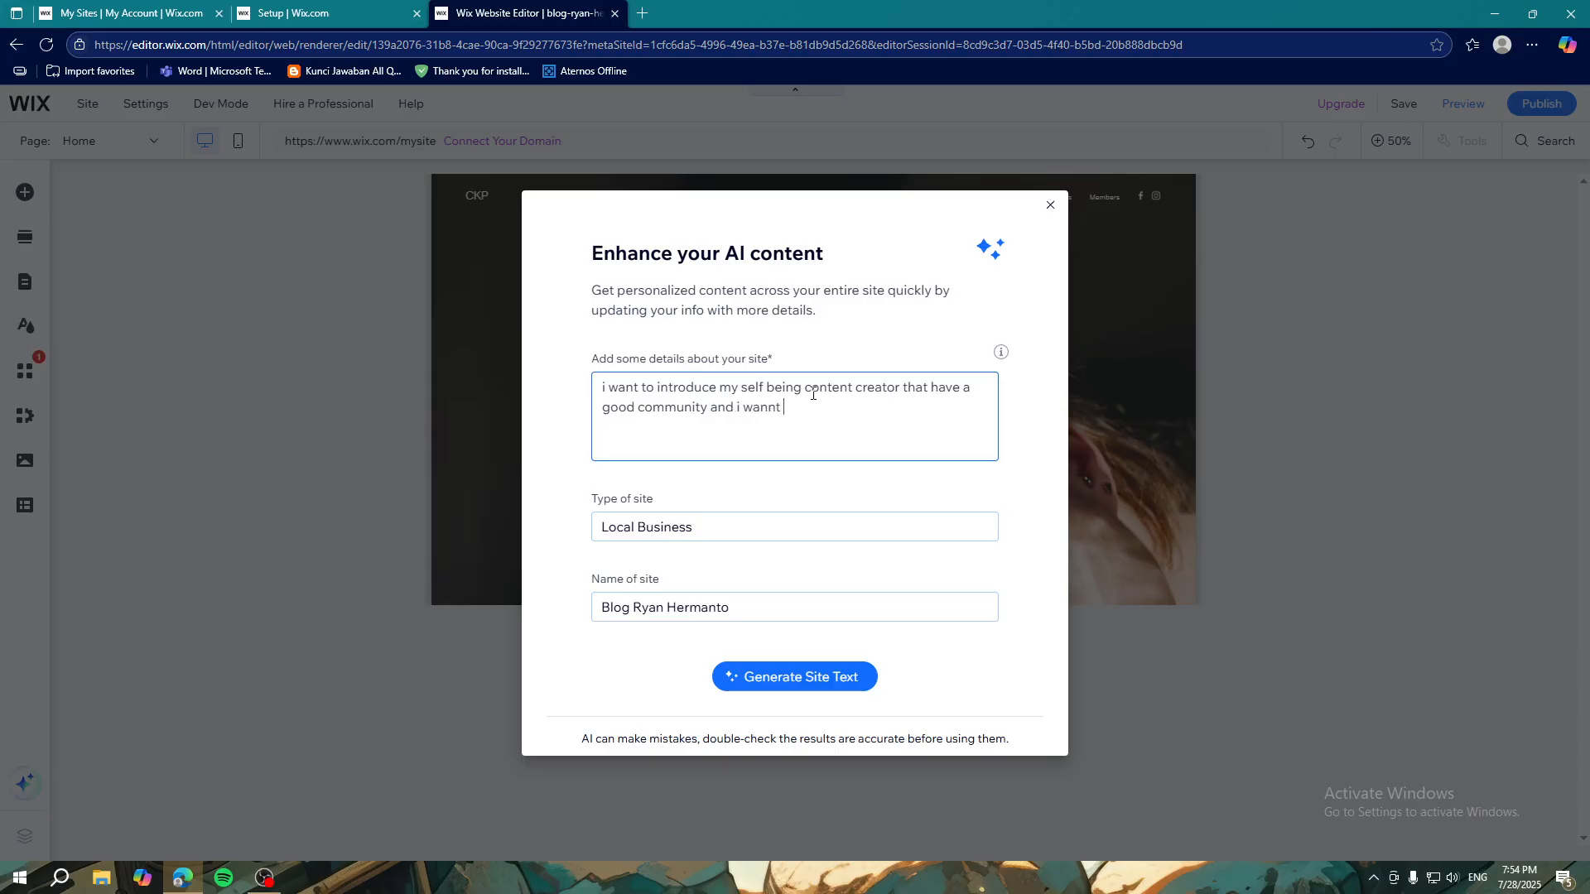
Step: Finish the details with "to promote my self so other person can see want i seek on this website" and generate the site text
text(to promote my self so other person)
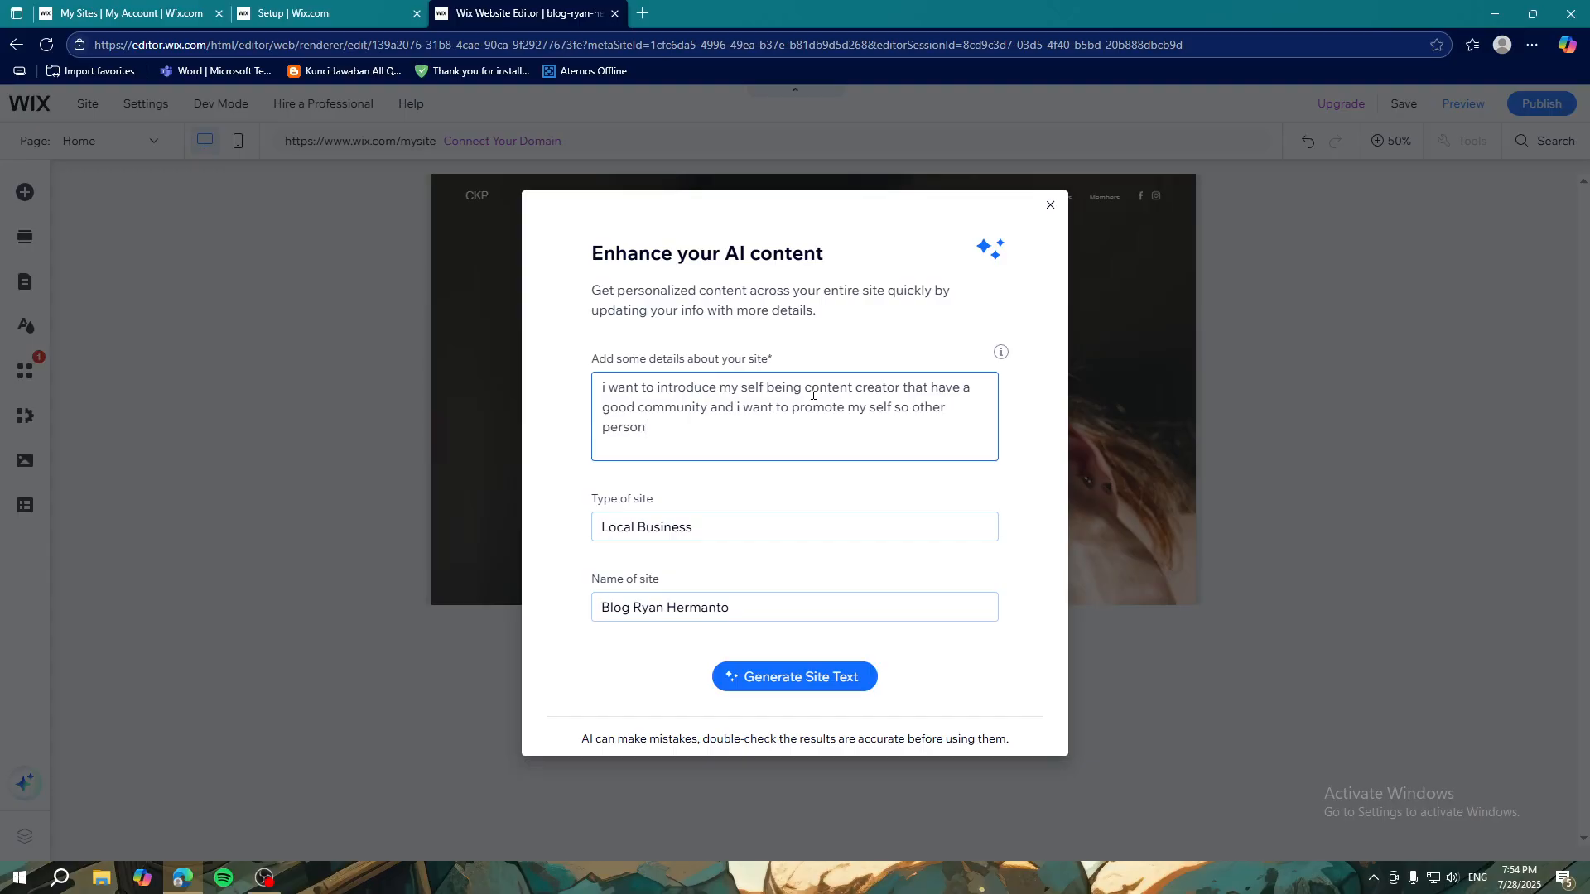
text( can see want i seek on this website)
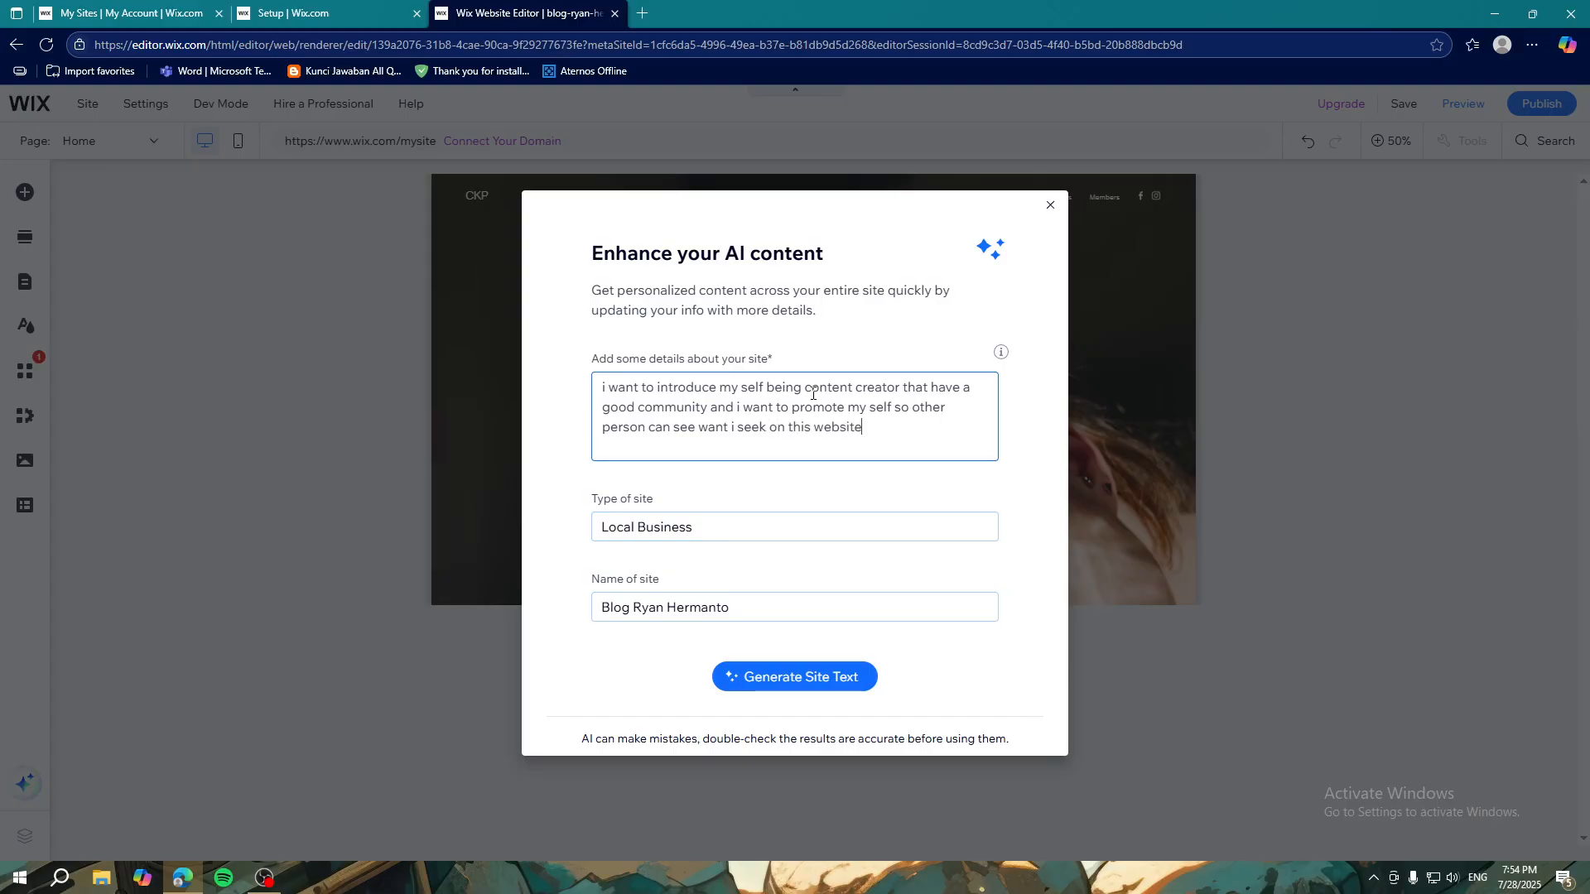
click(858, 669)
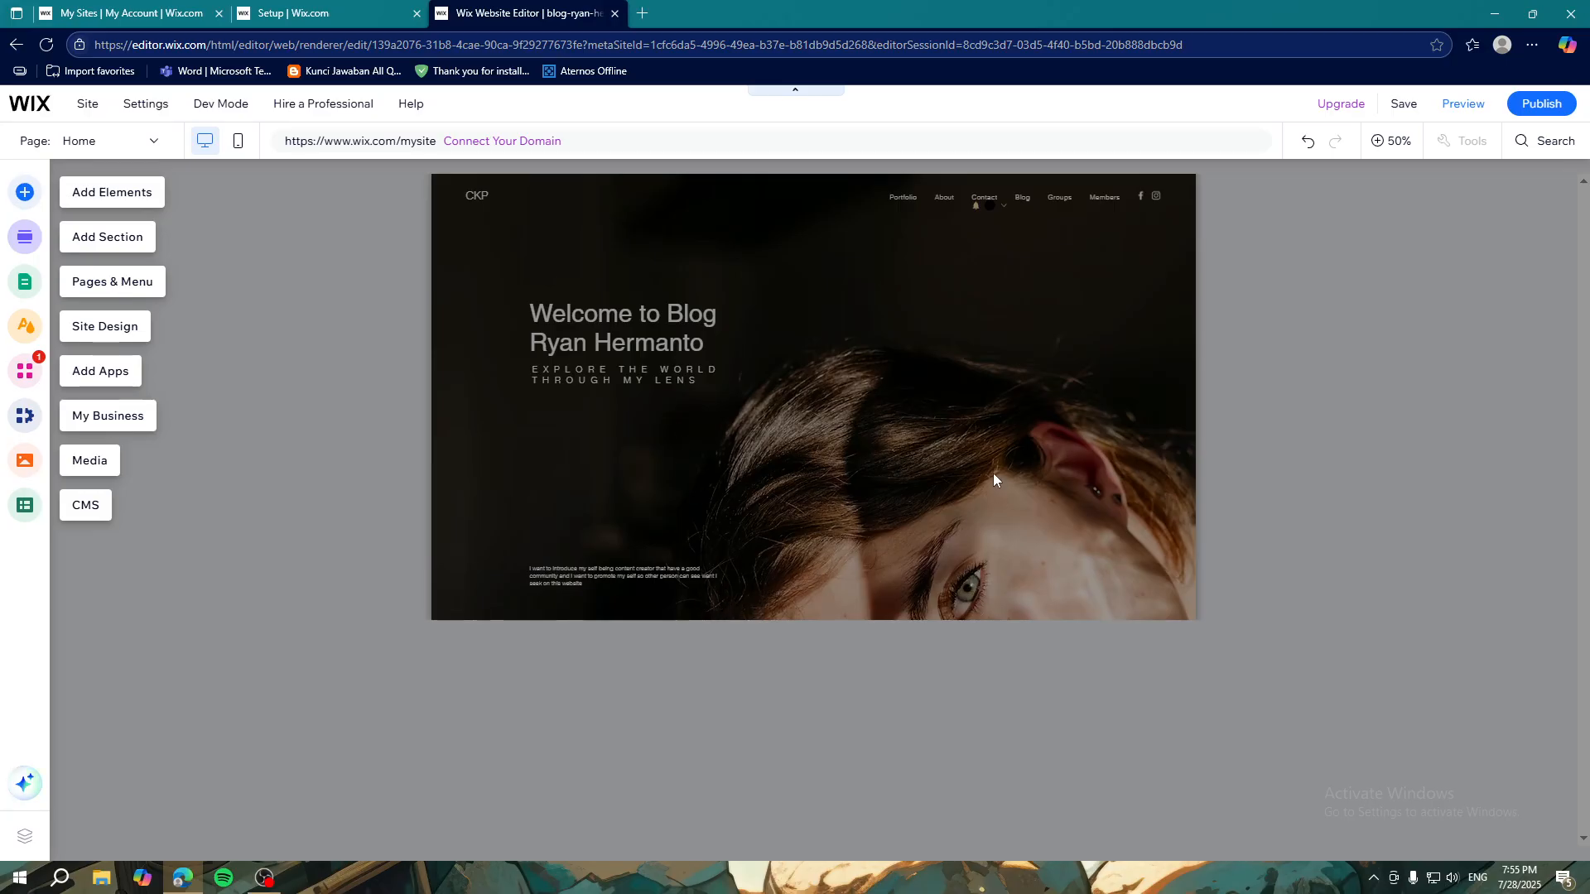
Step: Add the white "Welcome to Our Site" section from the Welcome designs between the header and the existing welcome section
click(16, 247)
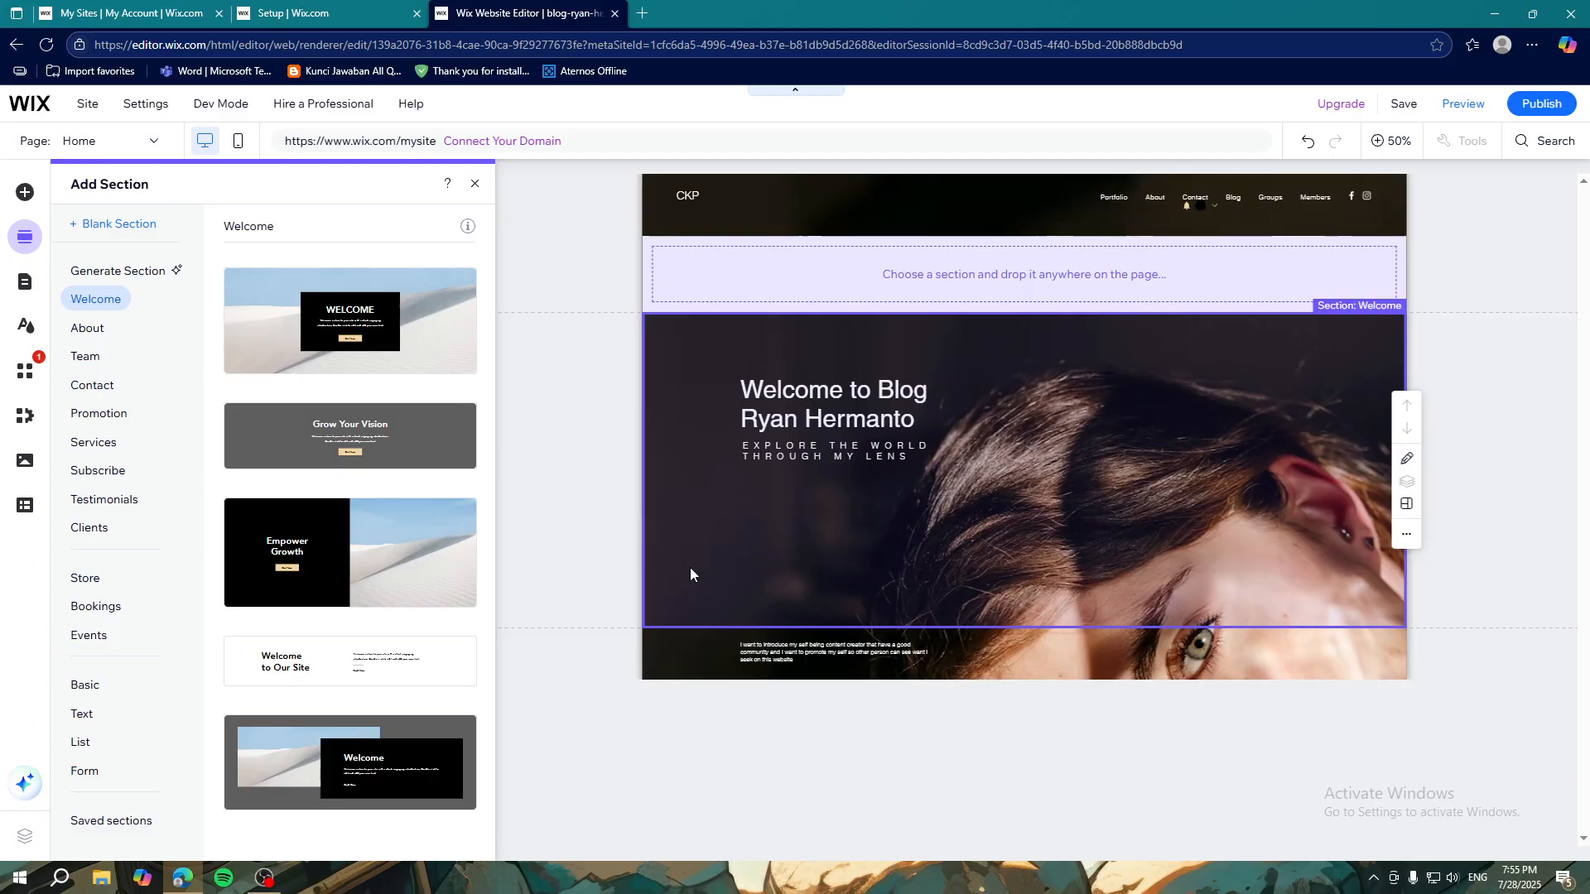
scroll(310, 600, down, 1)
drag(338, 648, 976, 399)
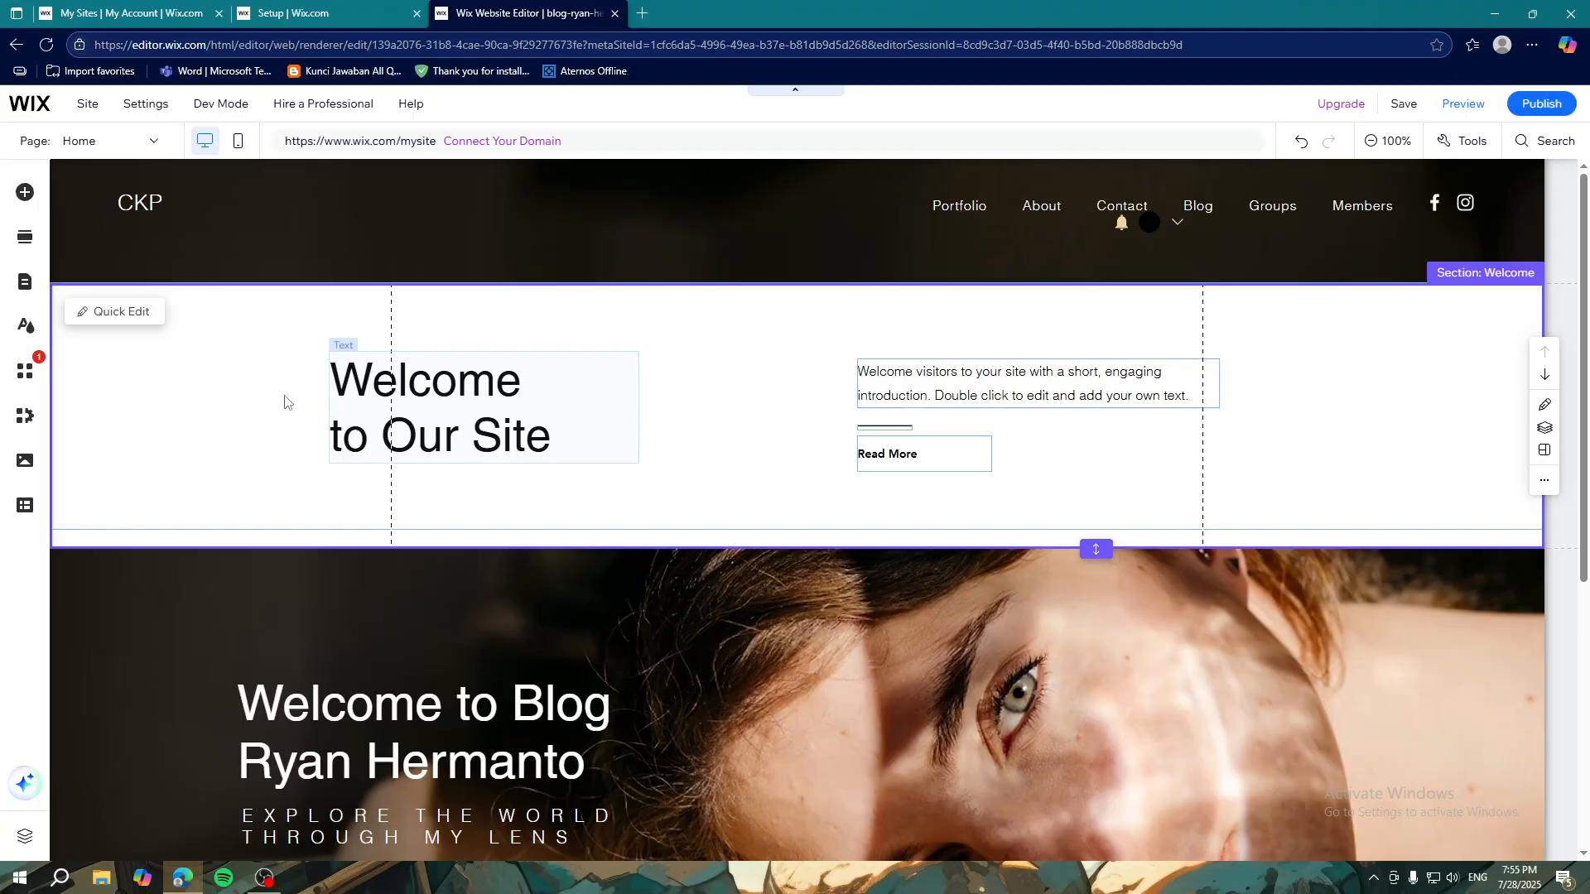
Step: Change the new Welcome section's title to "Welcome to My Personal Blog" through Quick Edit
click(151, 315)
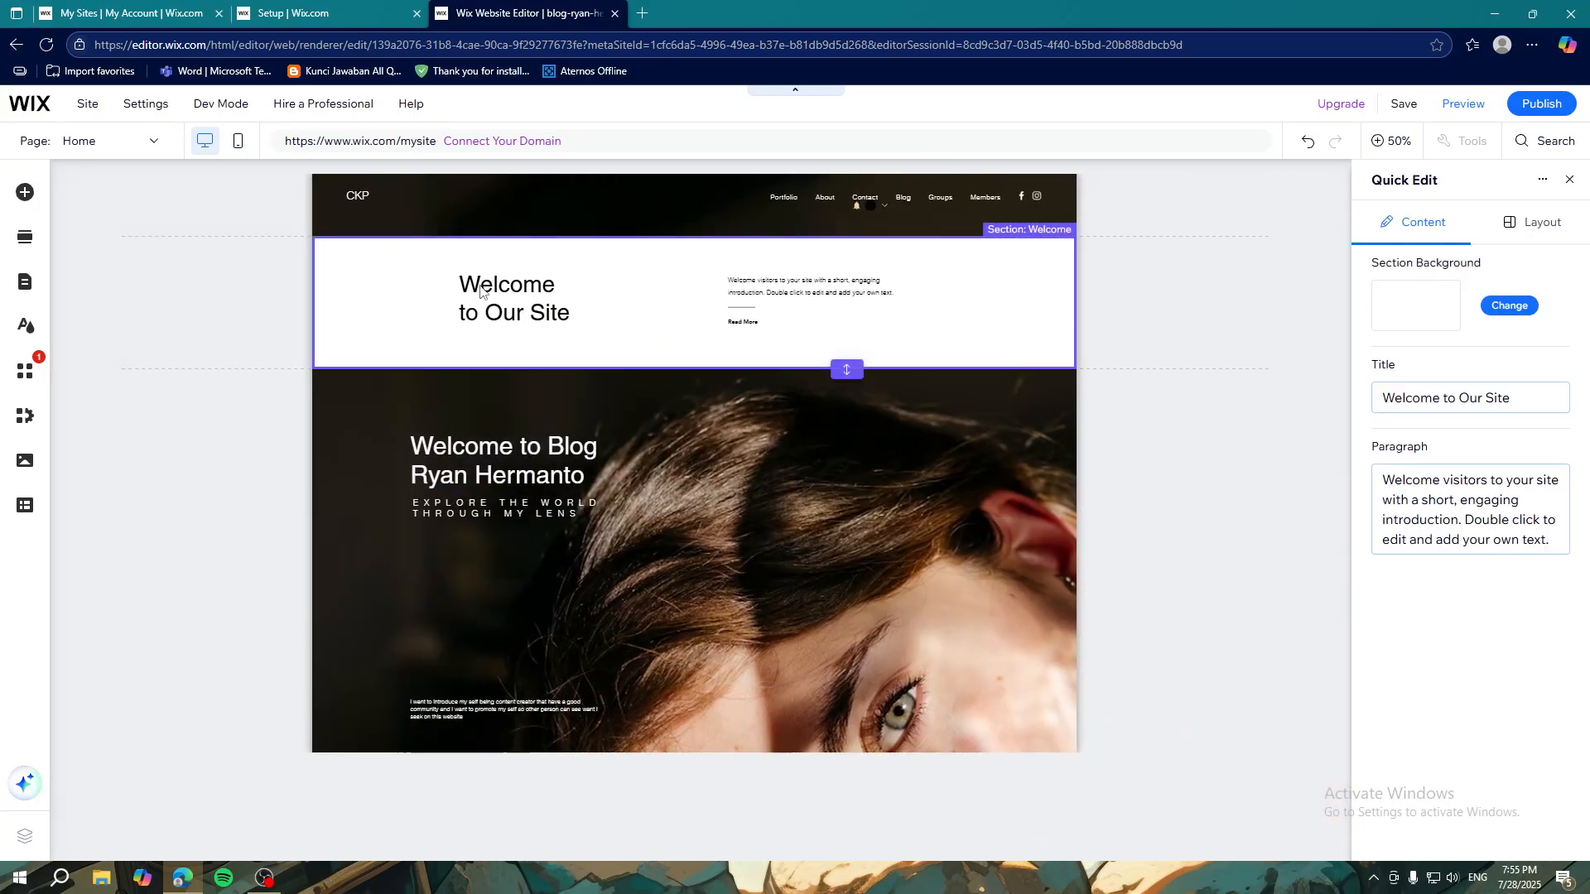
click(1519, 400)
key(BackSpace)
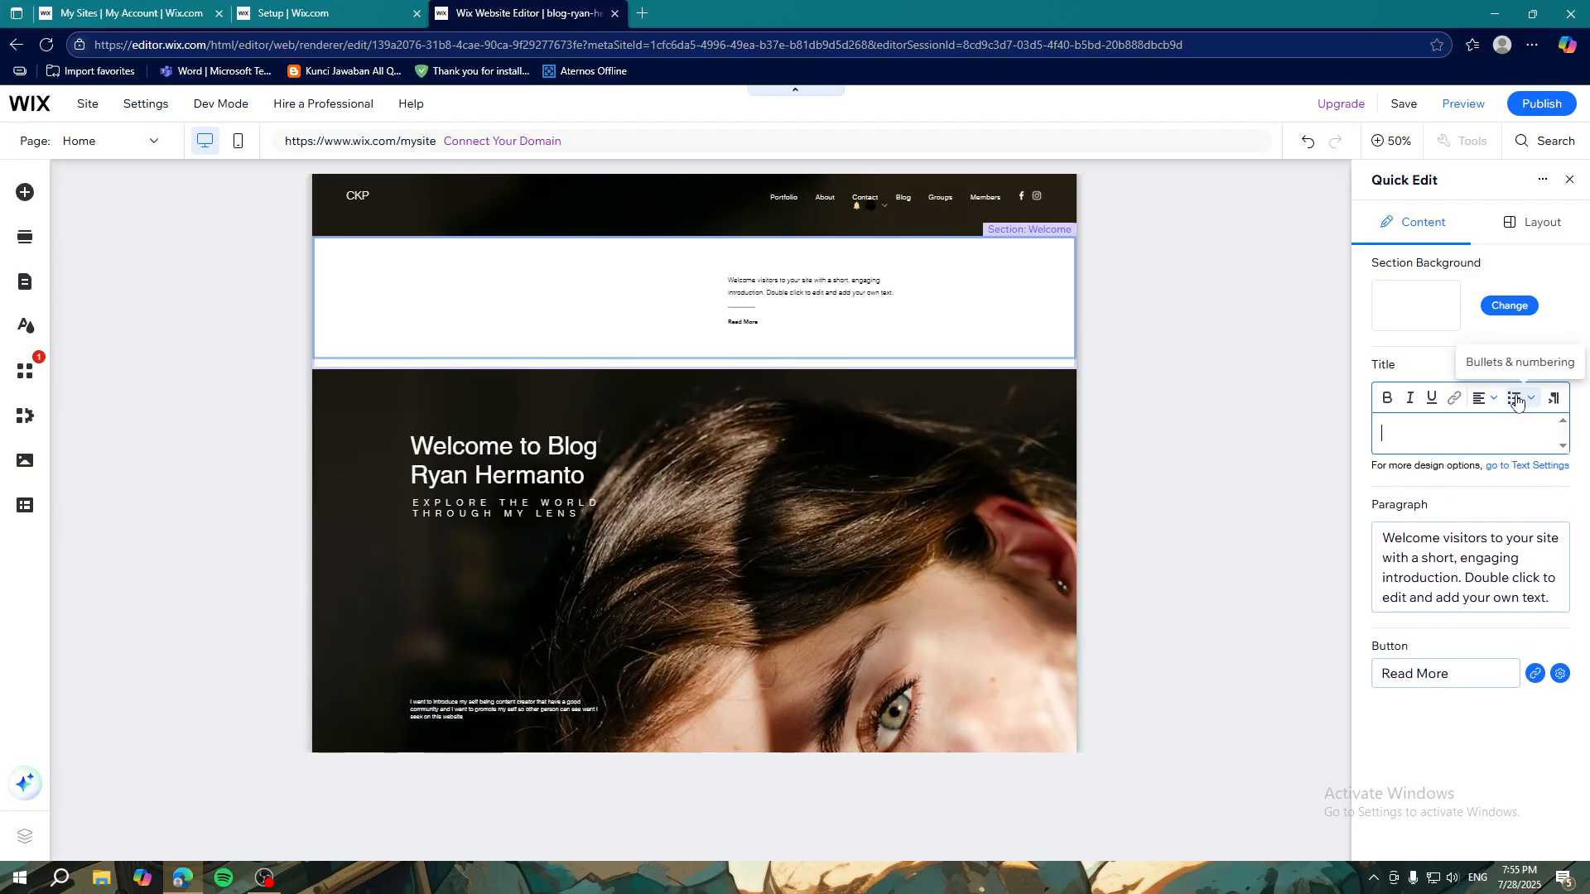
text(wwW)
key(BackSpace)
key(BackSpace)
text(e)
key(BackSpace)
key(BackSpace)
text(WI)
key(BackSpace)
text(elcome)
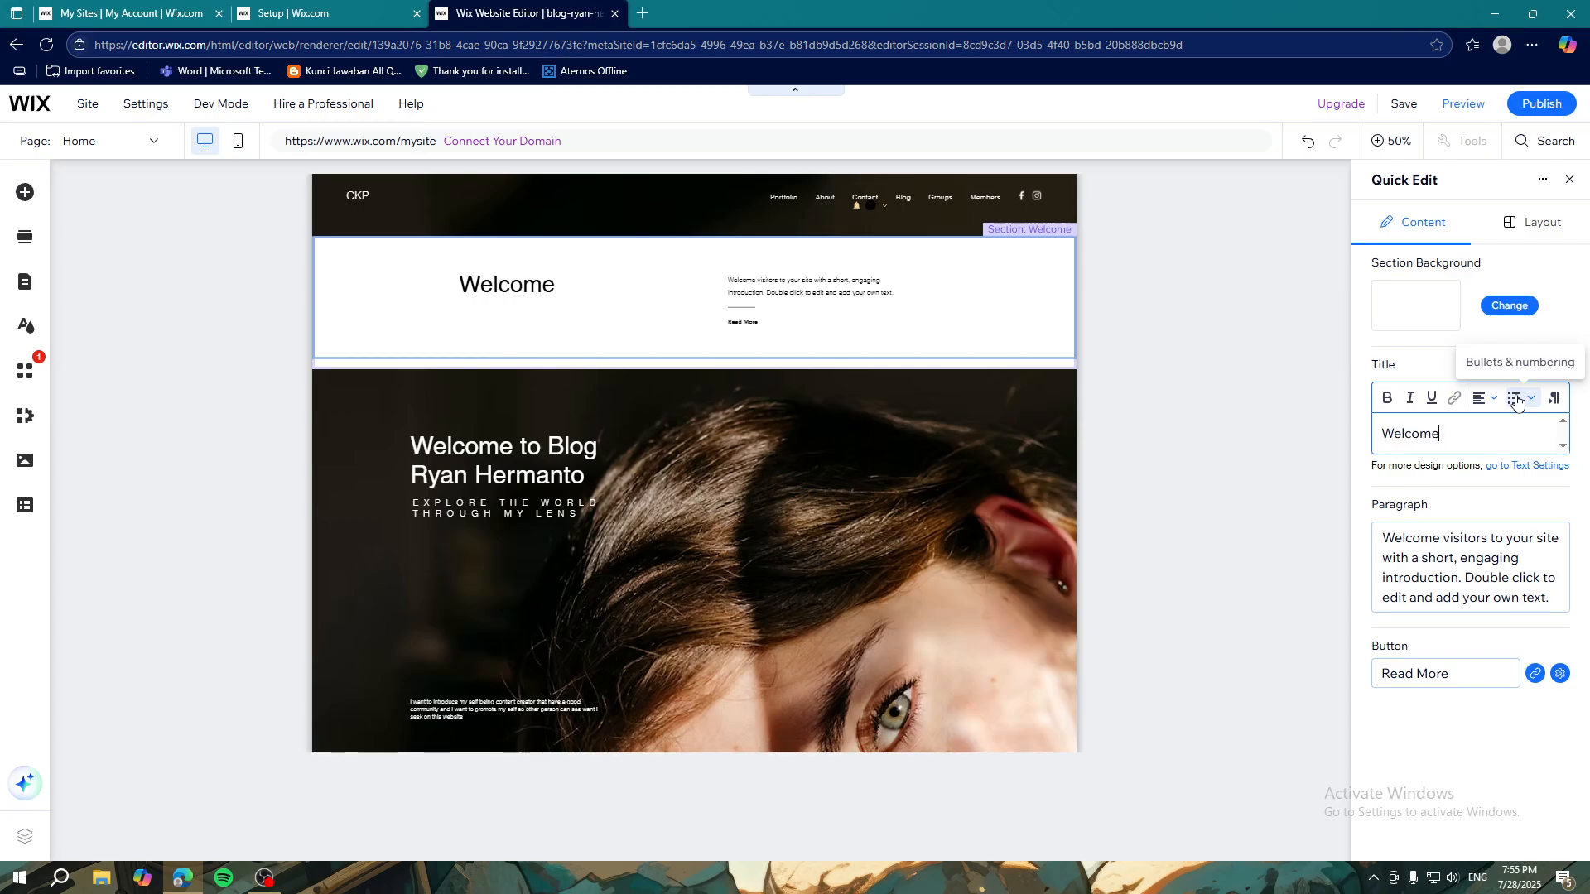
text( to my Personal Blog)
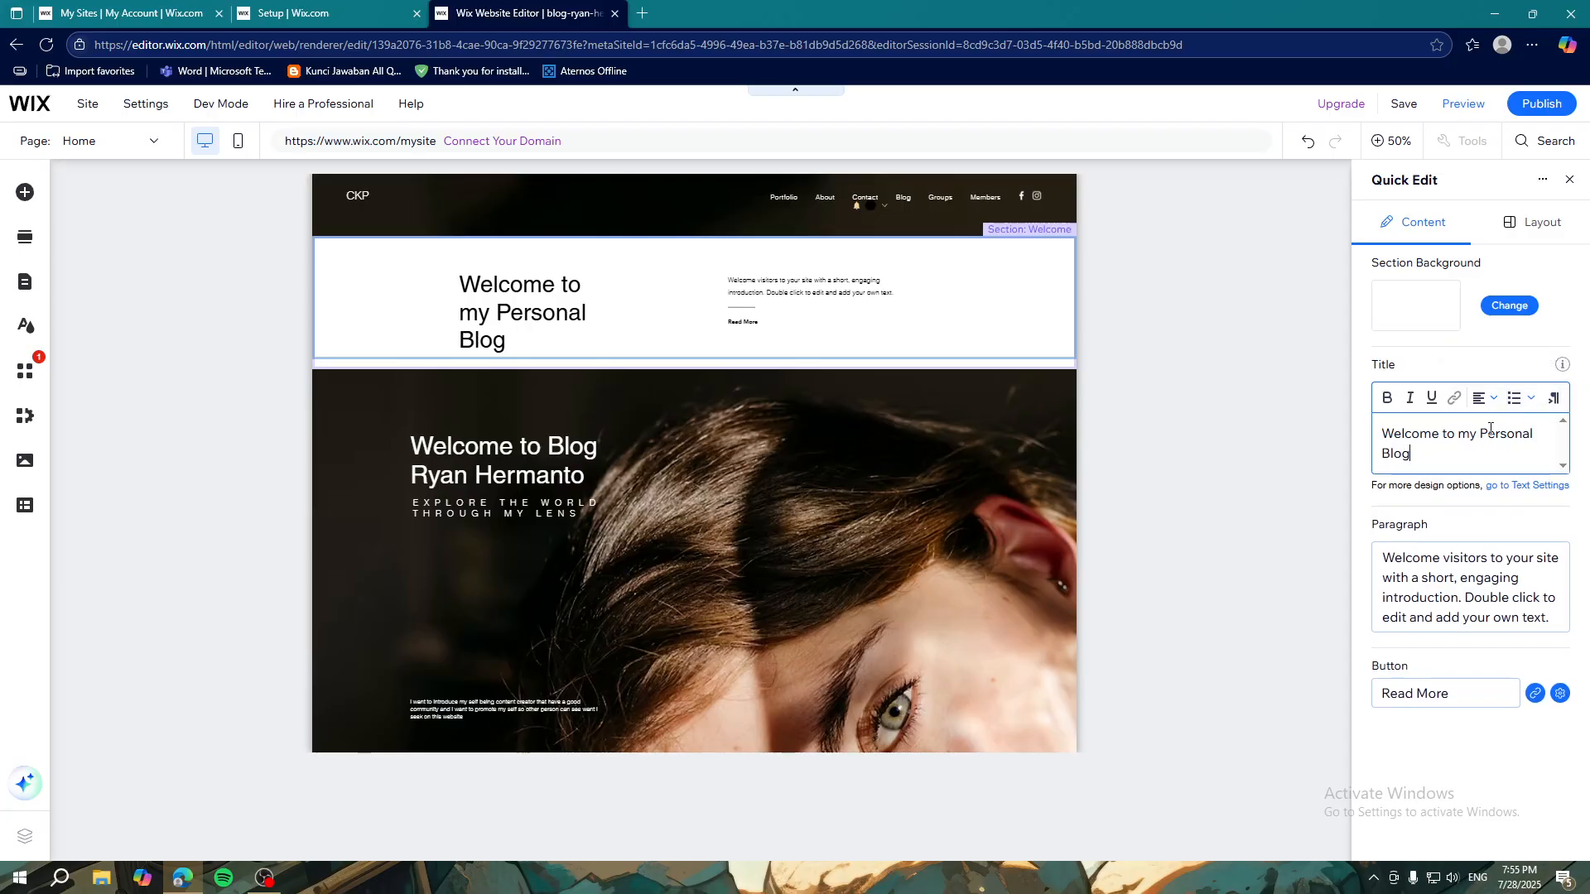
key(BackSpace)
text(M)
click(1229, 399)
click(704, 341)
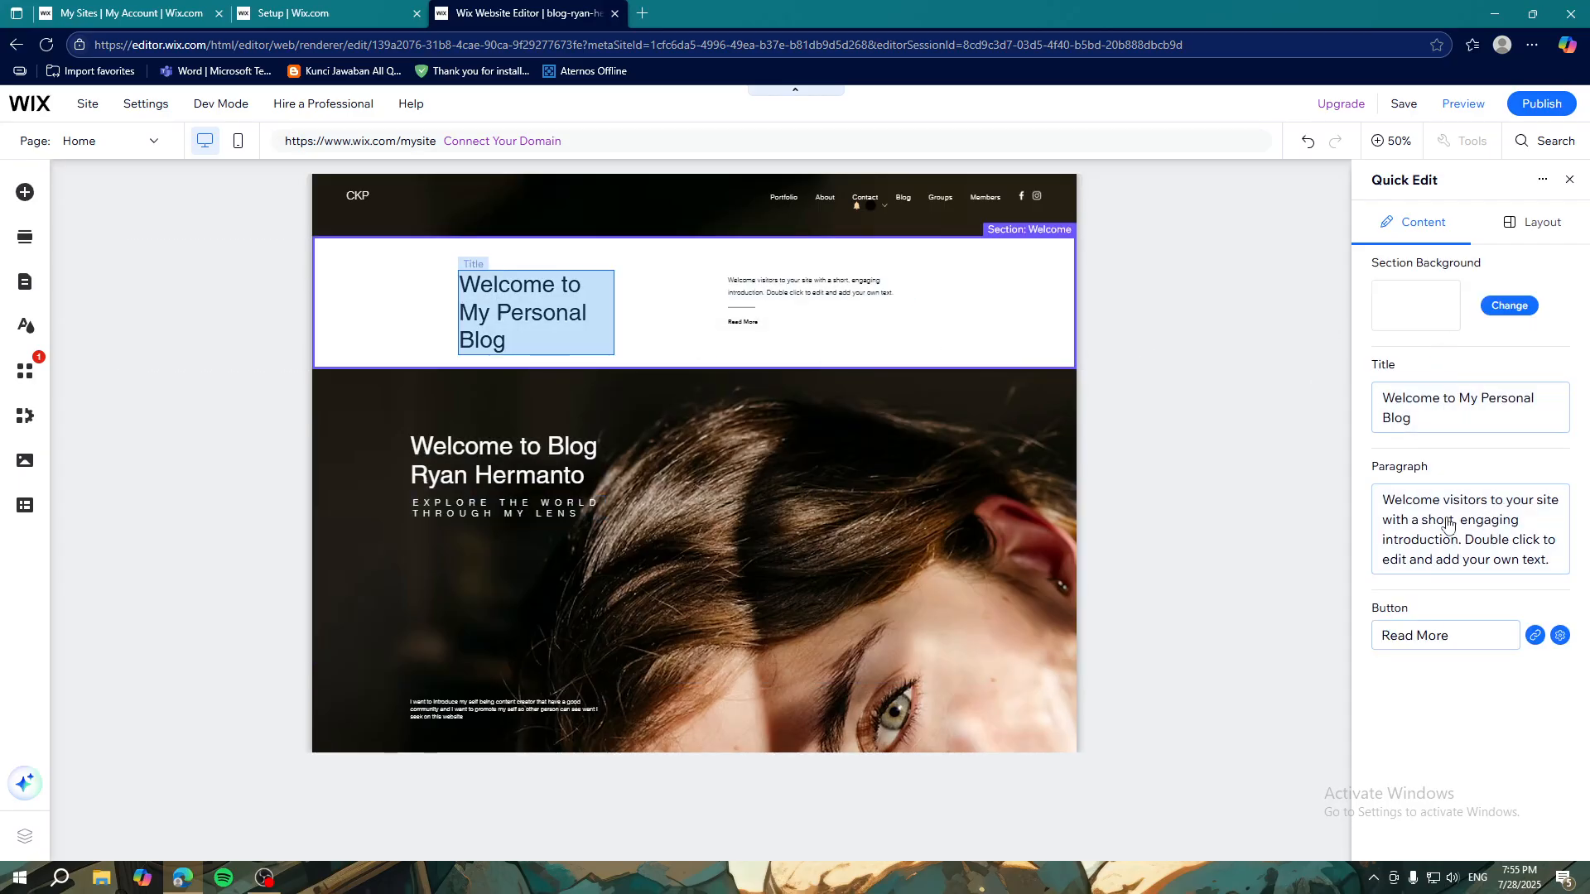
Step: Try the snowy mountain video as the new Welcome section's background and play its preview
click(1509, 305)
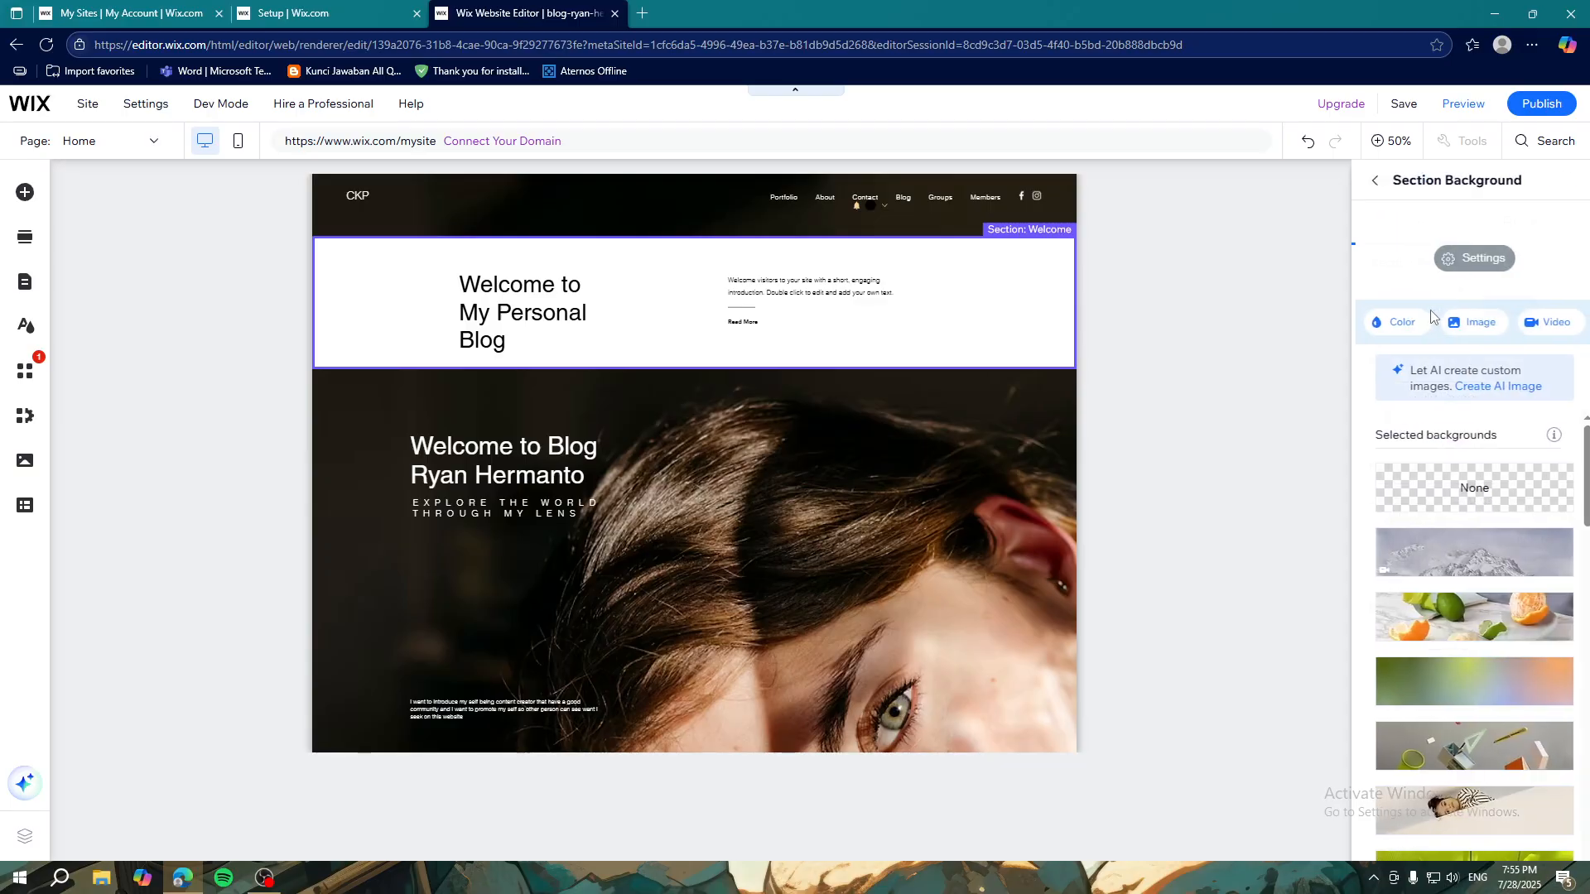
click(1462, 500)
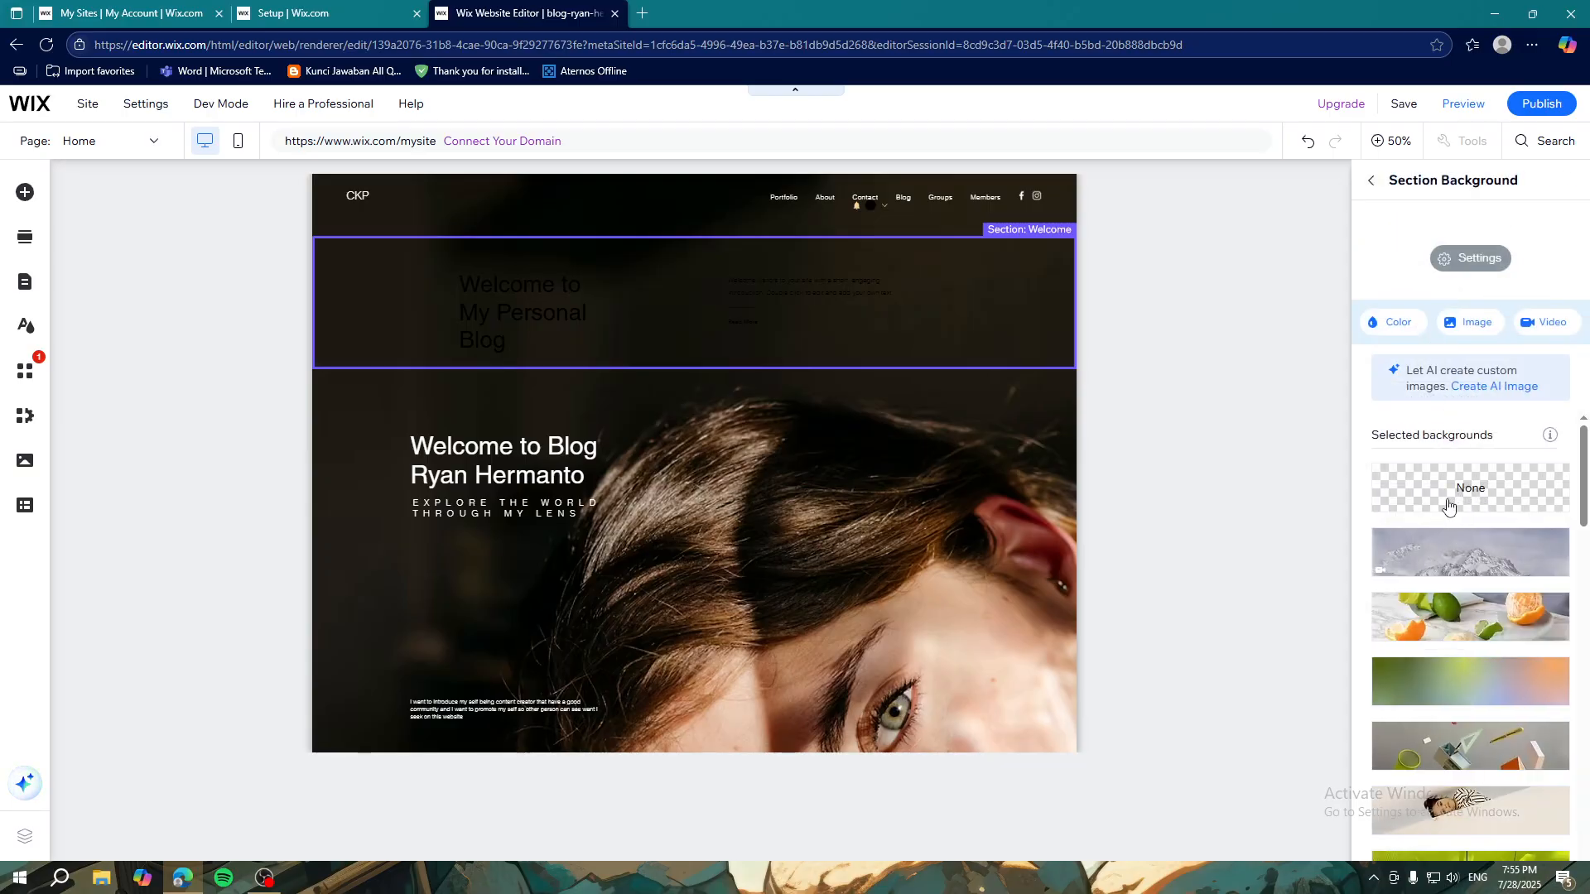
mouse_move(1469, 613)
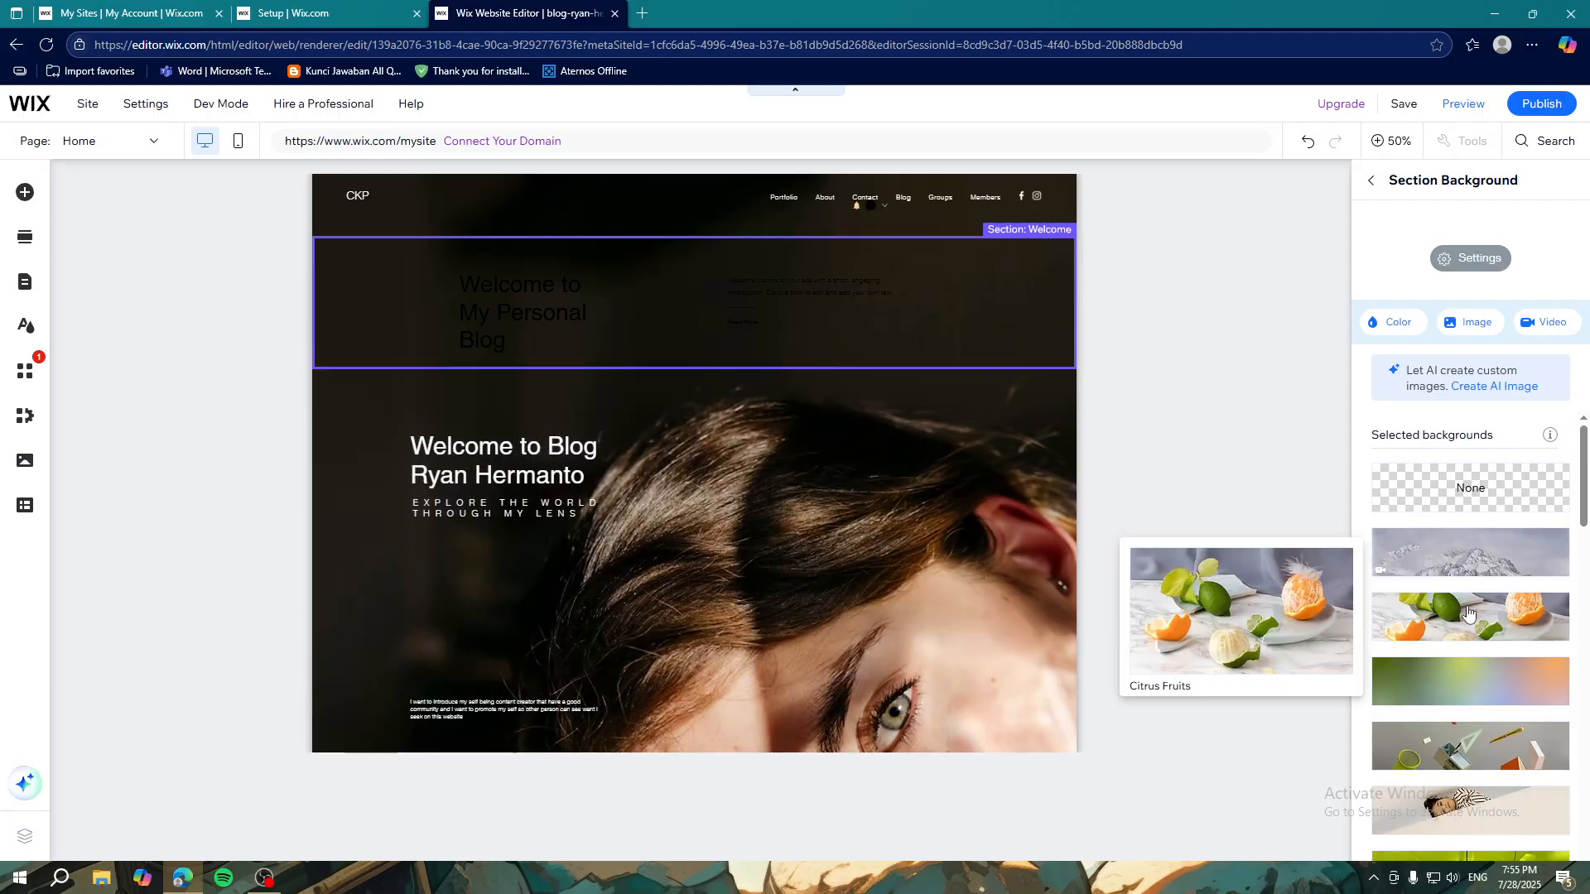
click(1482, 570)
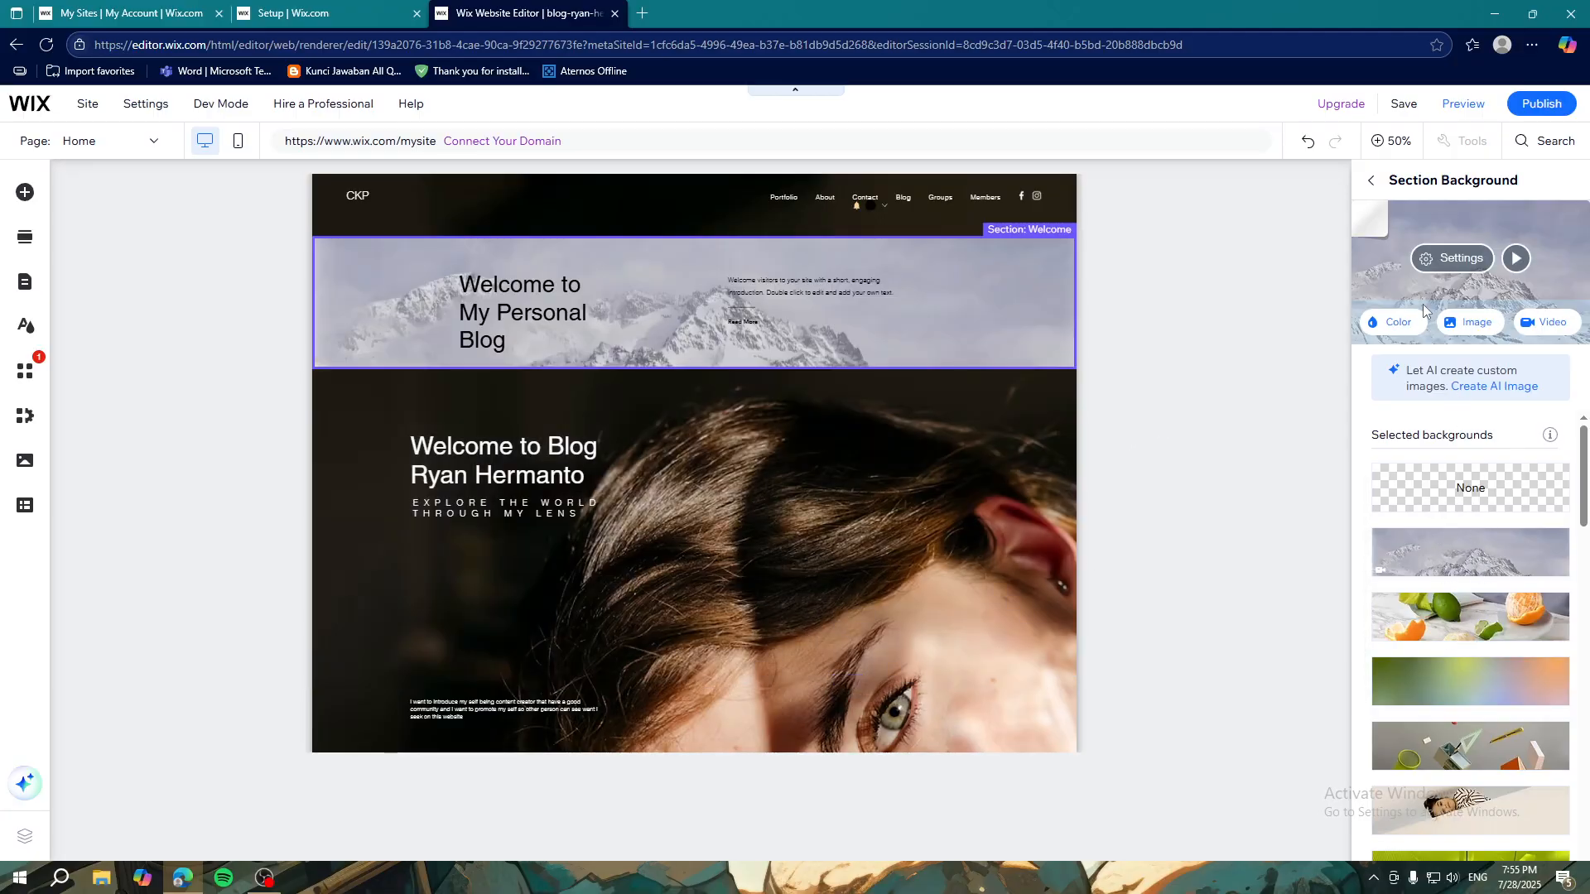
click(1515, 258)
click(1516, 260)
Step: Try the silver fabric image and the purple-and-yellow leaf image as the new Welcome section's background
scroll(1482, 546, down, 10)
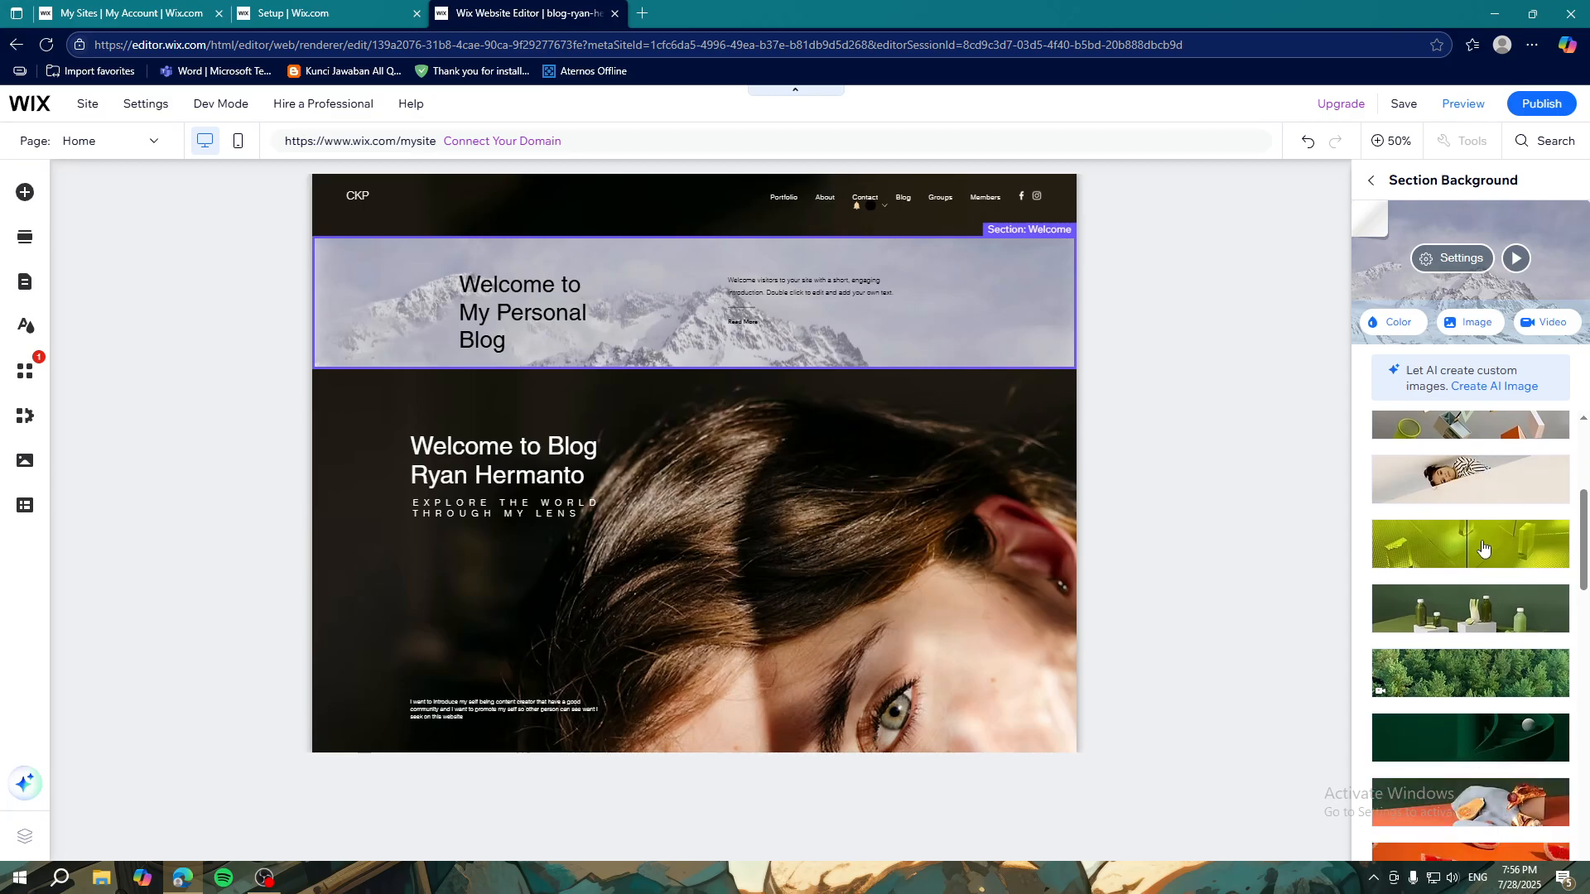
scroll(1482, 550, down, 5)
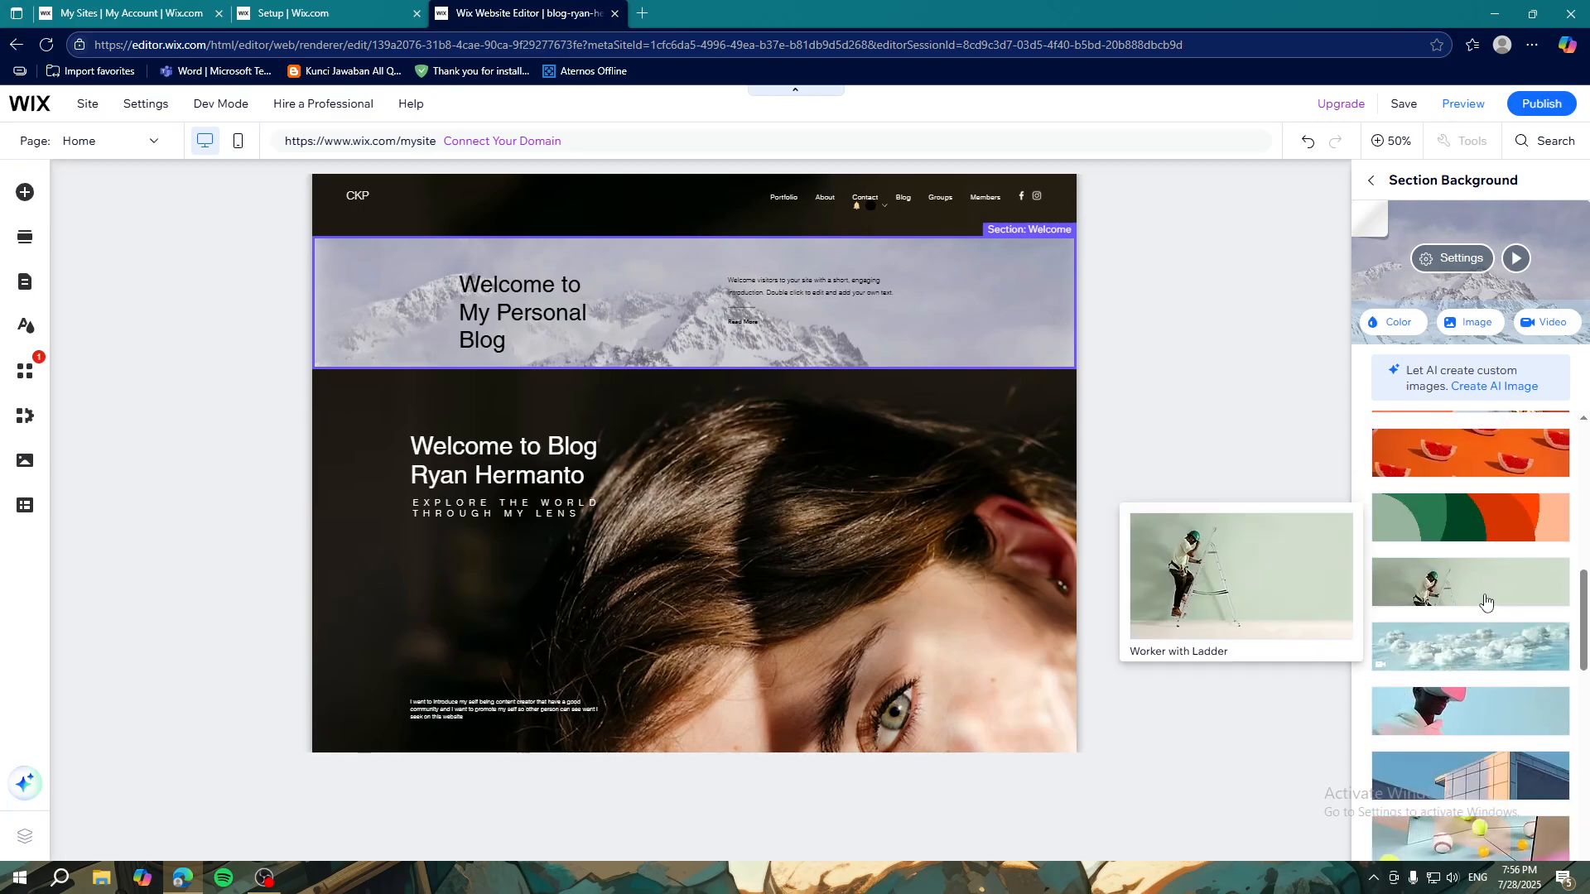
scroll(1485, 632, down, 4)
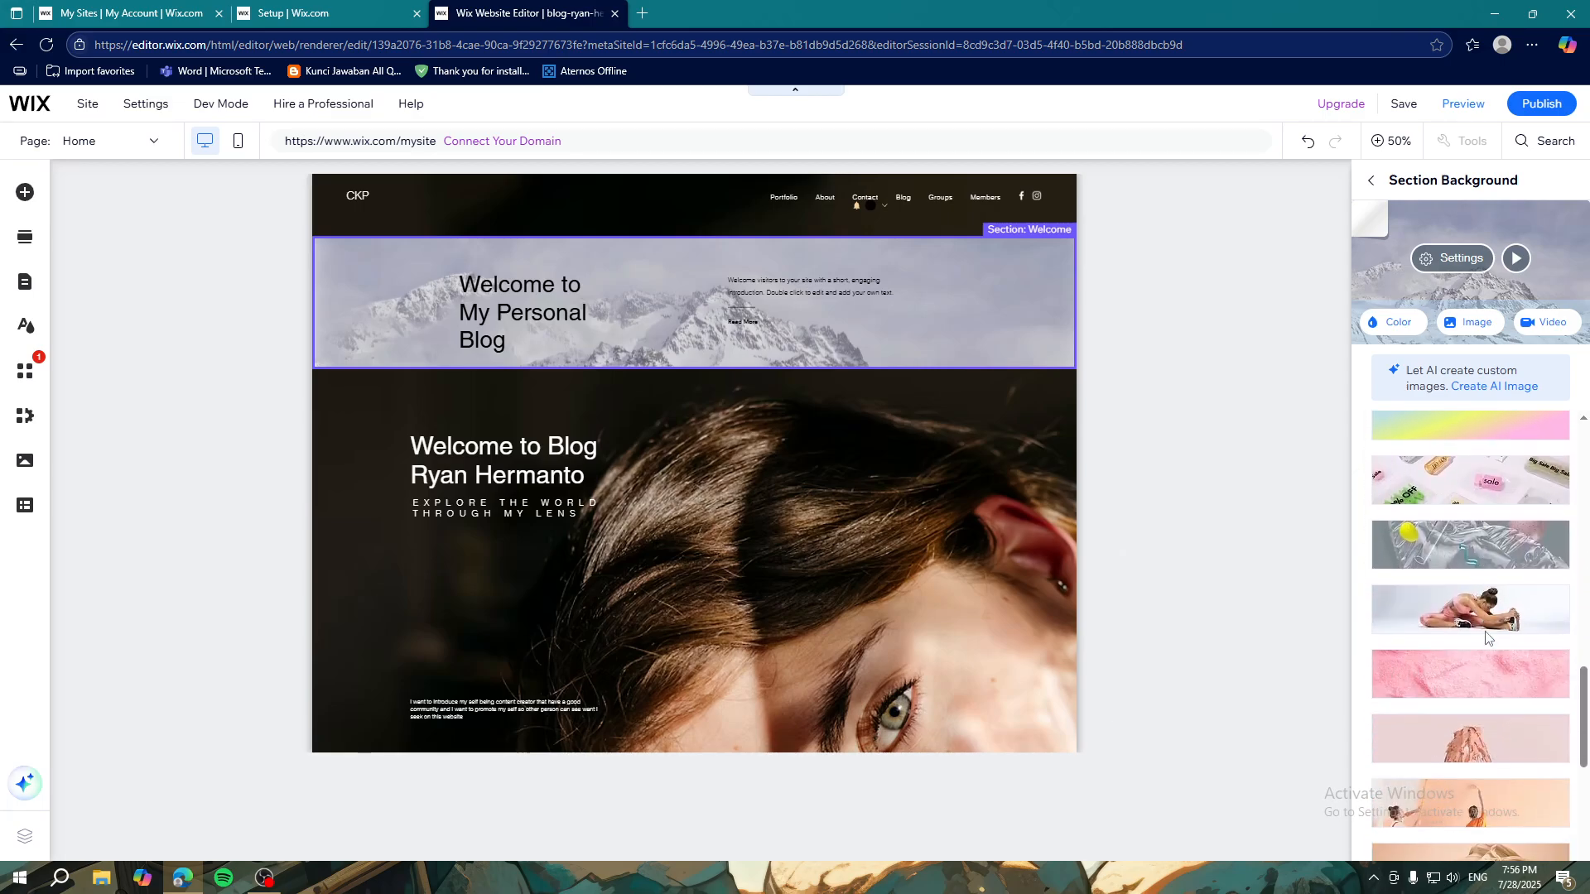
click(1447, 542)
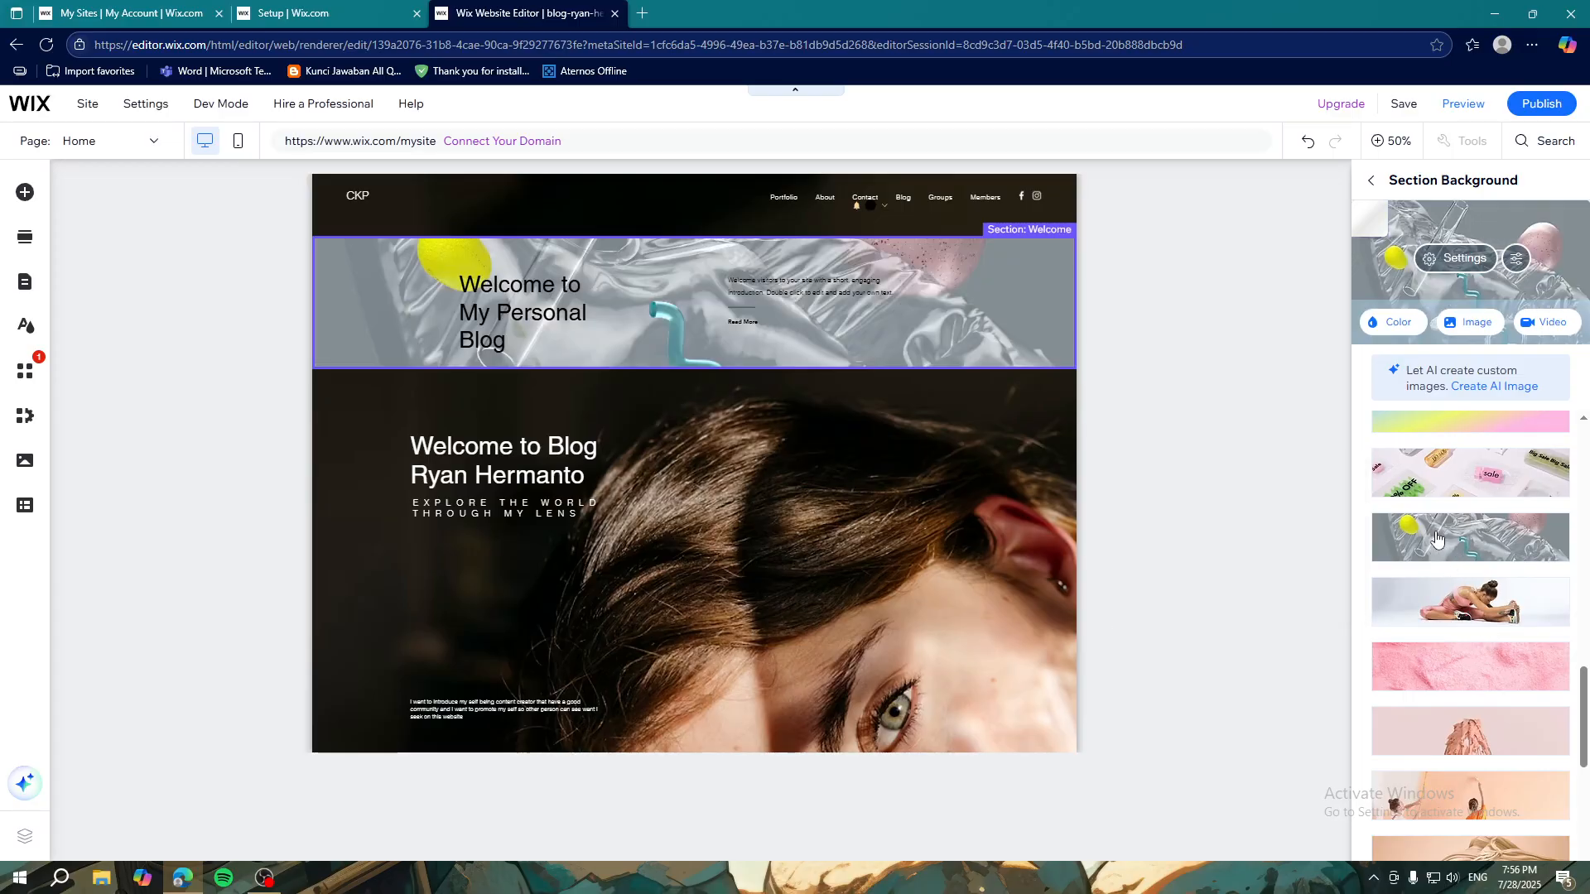
scroll(1459, 573, down, 3)
scroll(1458, 560, down, 3)
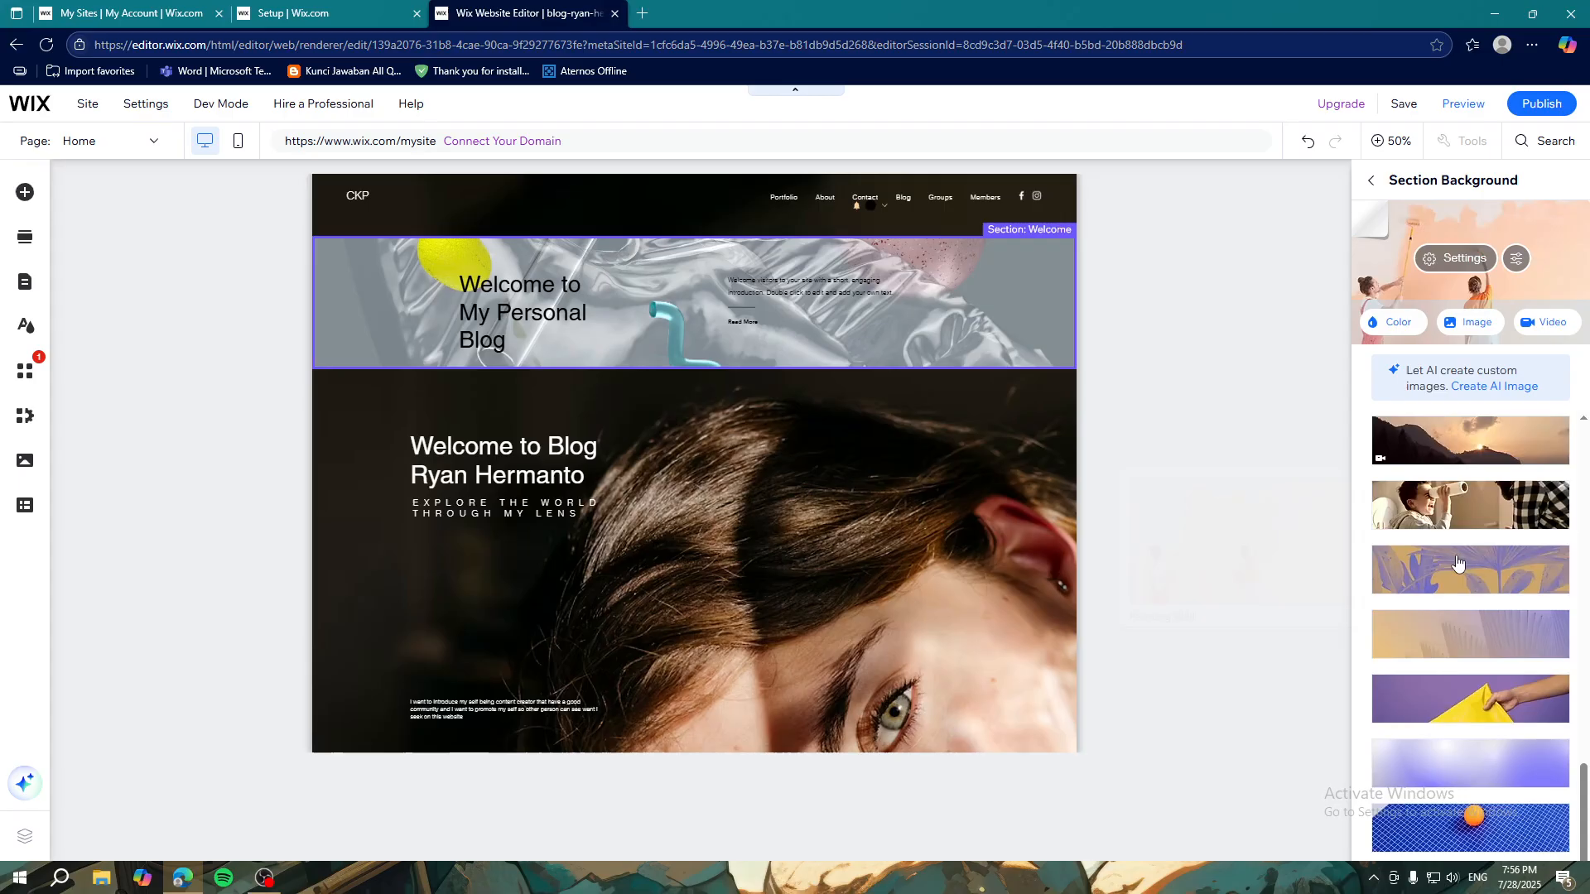
click(1442, 559)
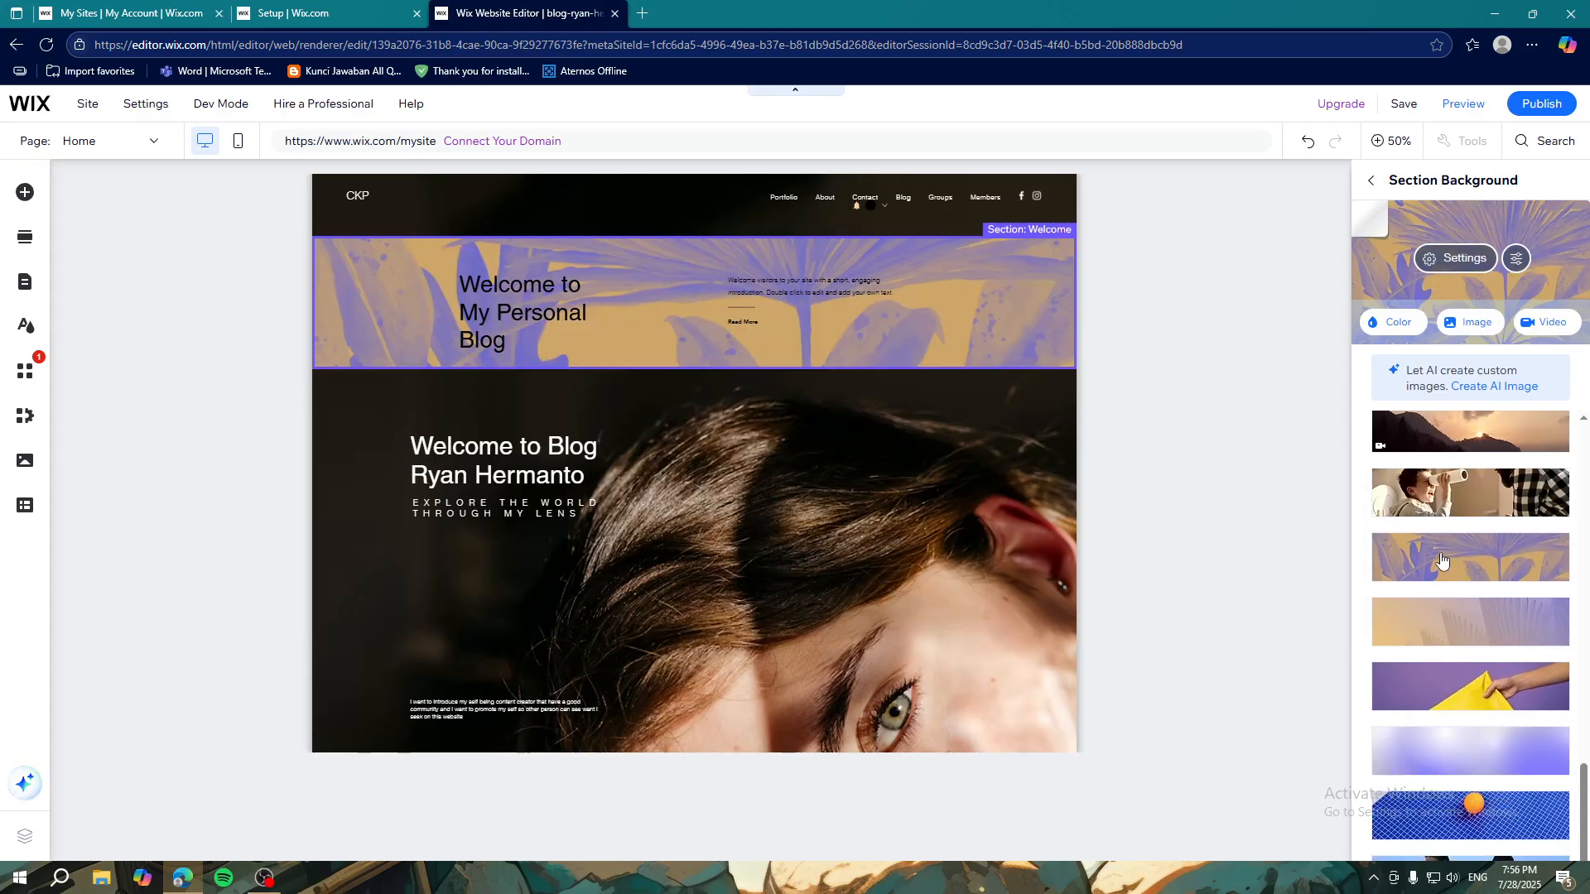
Step: Try the white-and-purple gradient as the new Welcome section's background
scroll(1442, 561, down, 2)
scroll(1449, 580, down, 1)
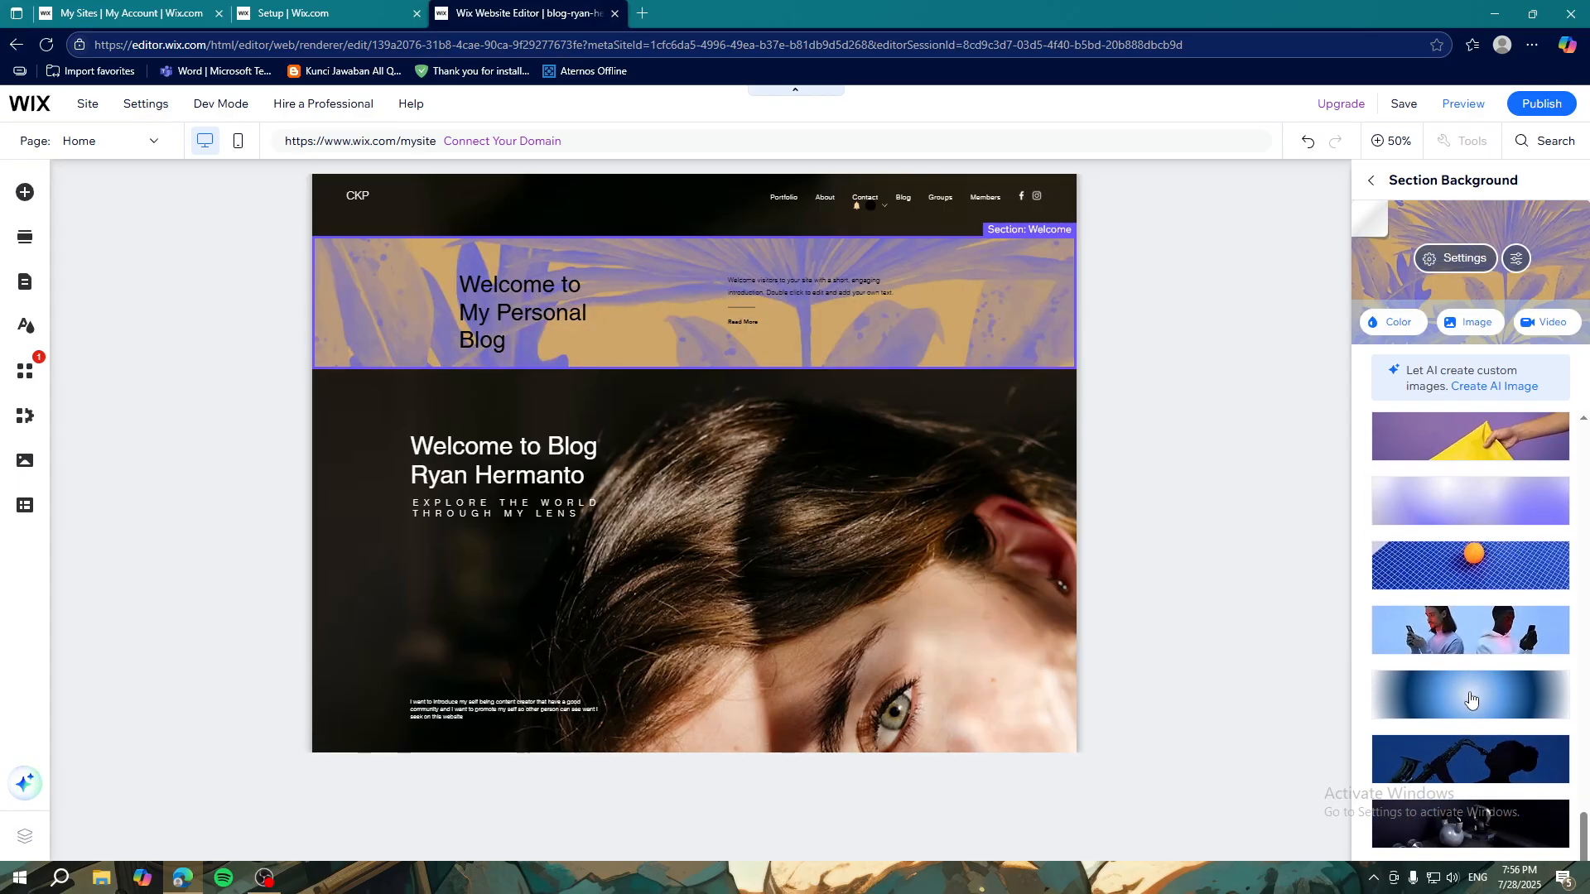
scroll(1474, 587, up, 1)
scroll(1474, 589, up, 2)
click(1480, 752)
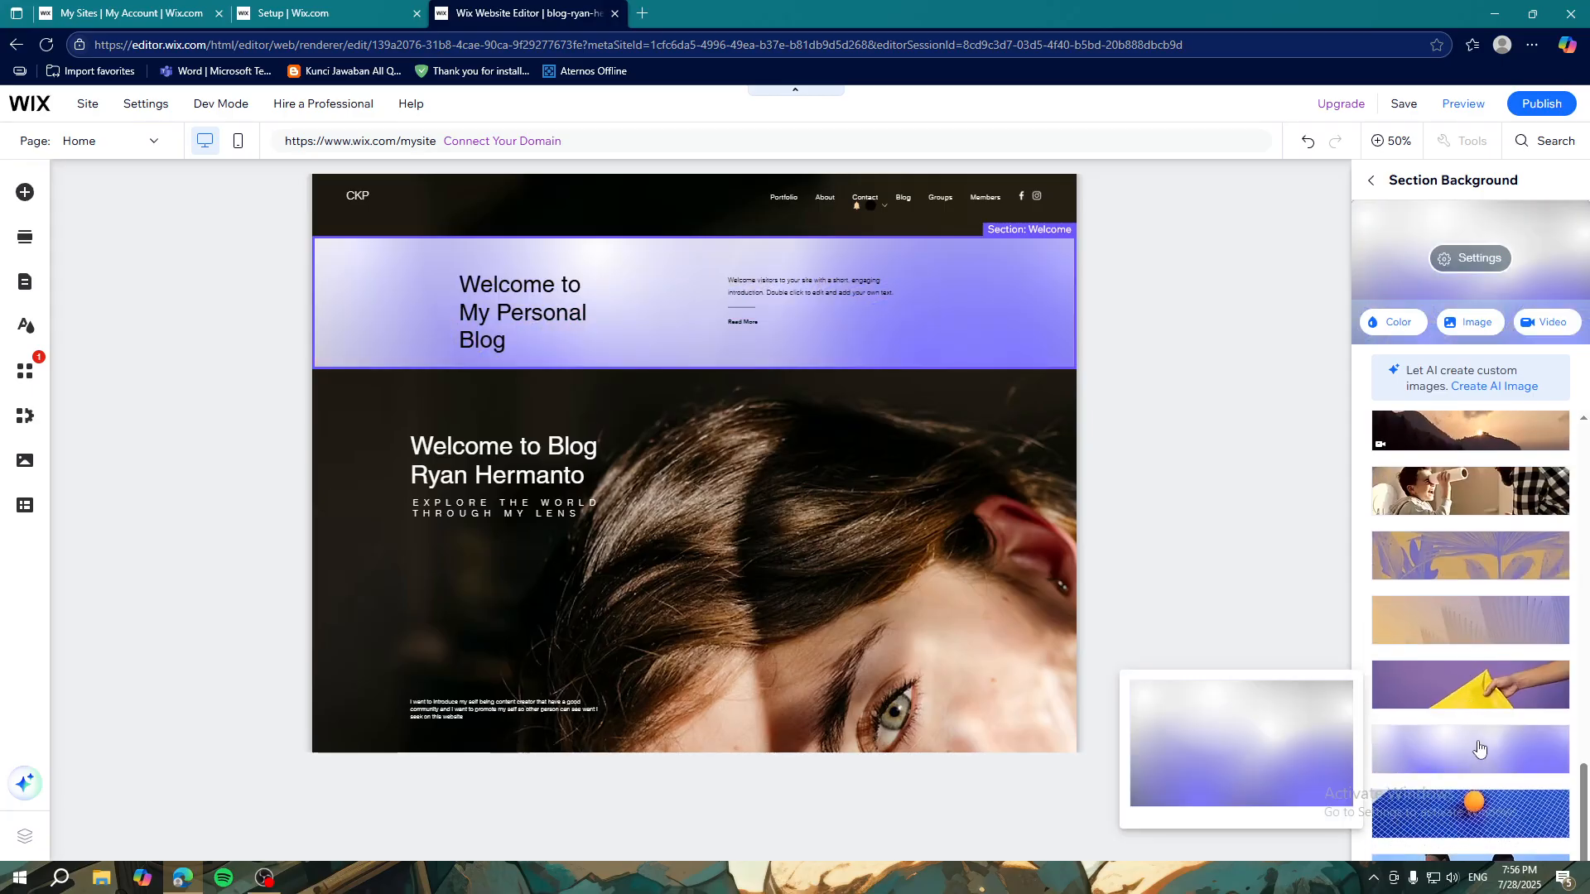
Step: Try the Flexibility image, the glass building image and the Dead Sea video as the new Welcome section's background
scroll(1473, 751, up, 5)
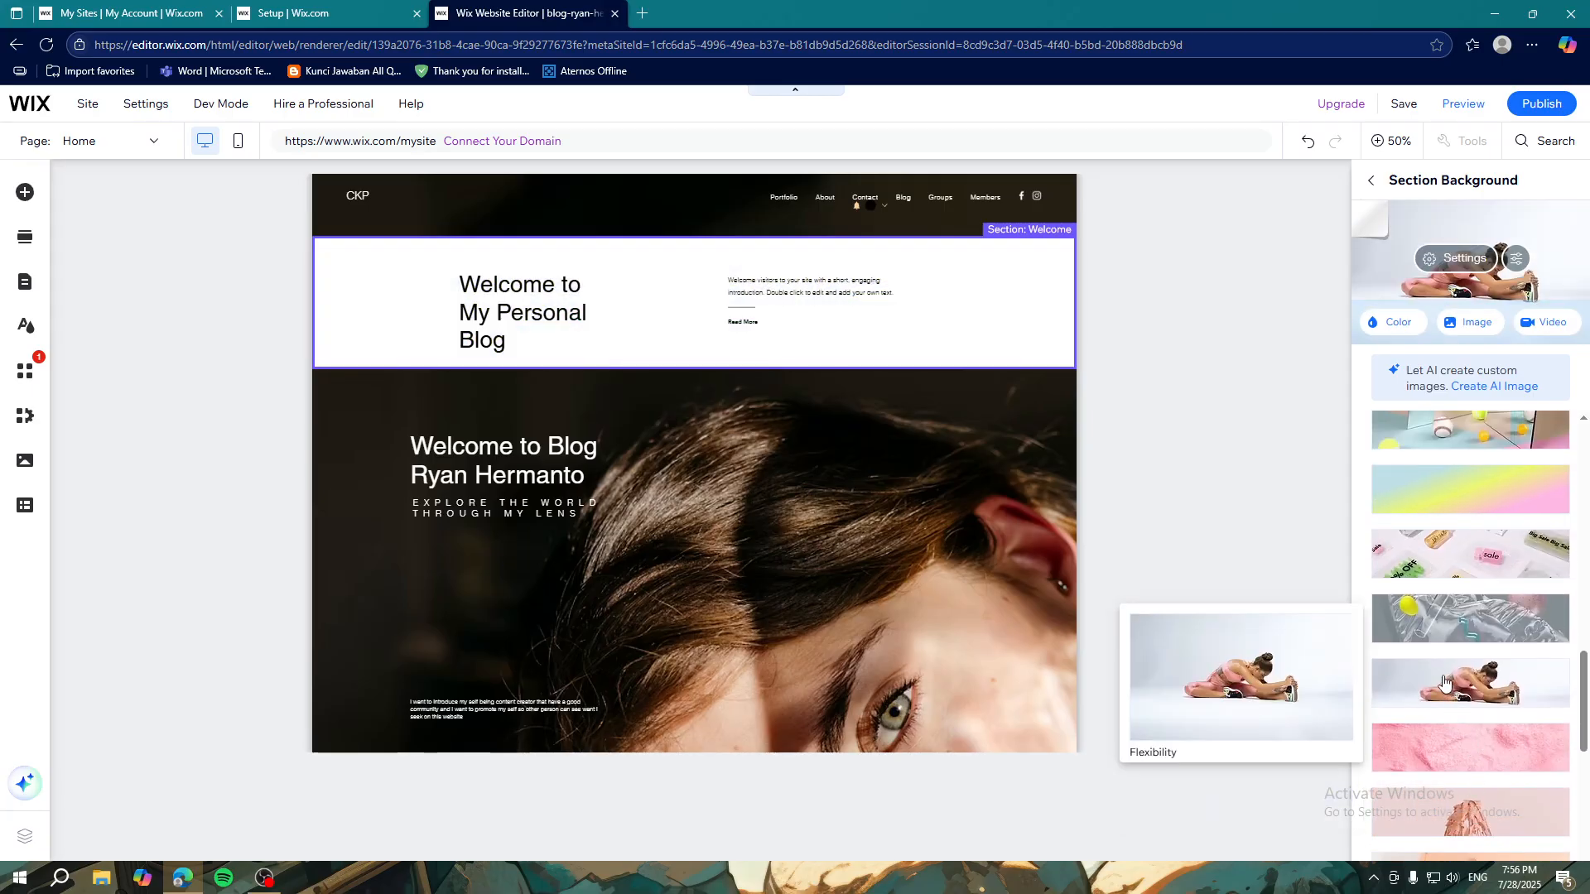
click(1471, 630)
scroll(1441, 571, up, 4)
mouse_move(1441, 553)
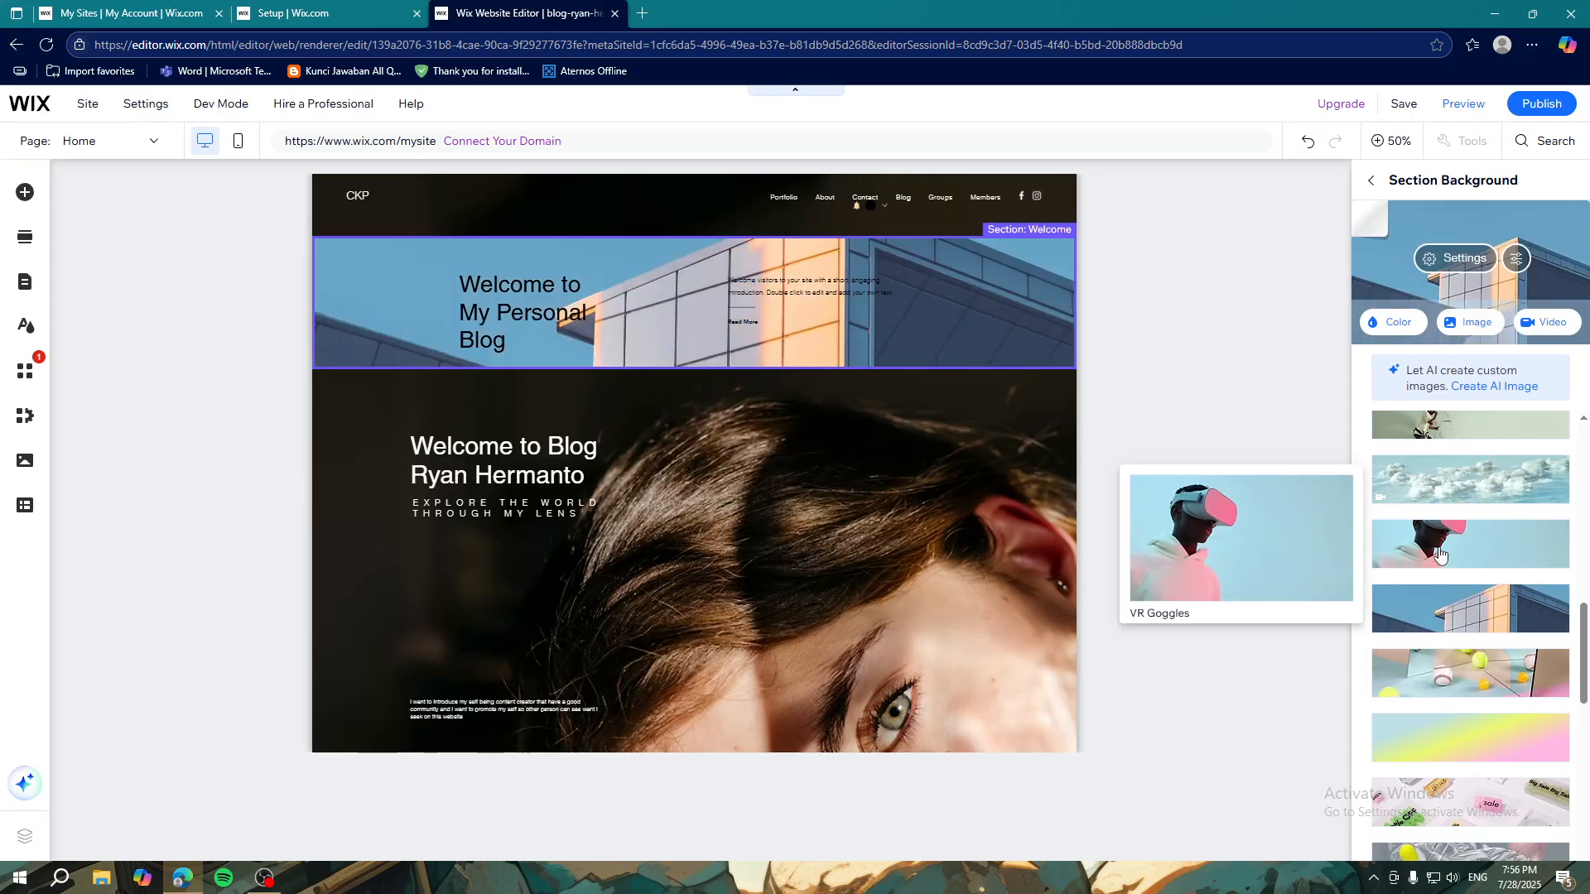
scroll(1441, 553, up, 4)
click(1459, 745)
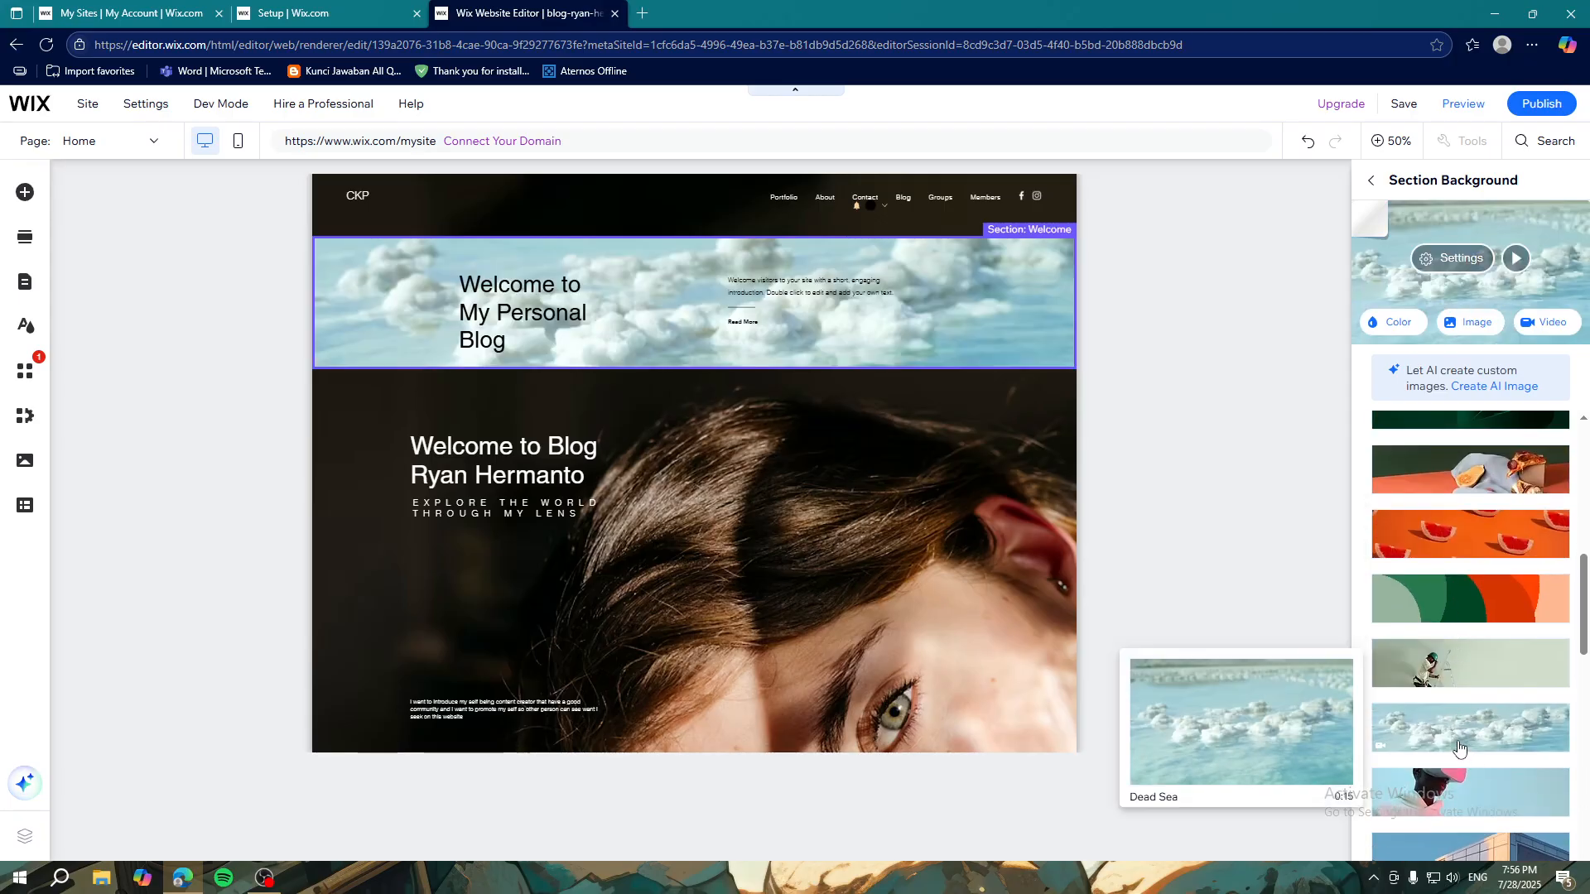
Step: Try the green-to-orange gradient on the new Welcome section, and replace it with no background
scroll(1470, 596, up, 5)
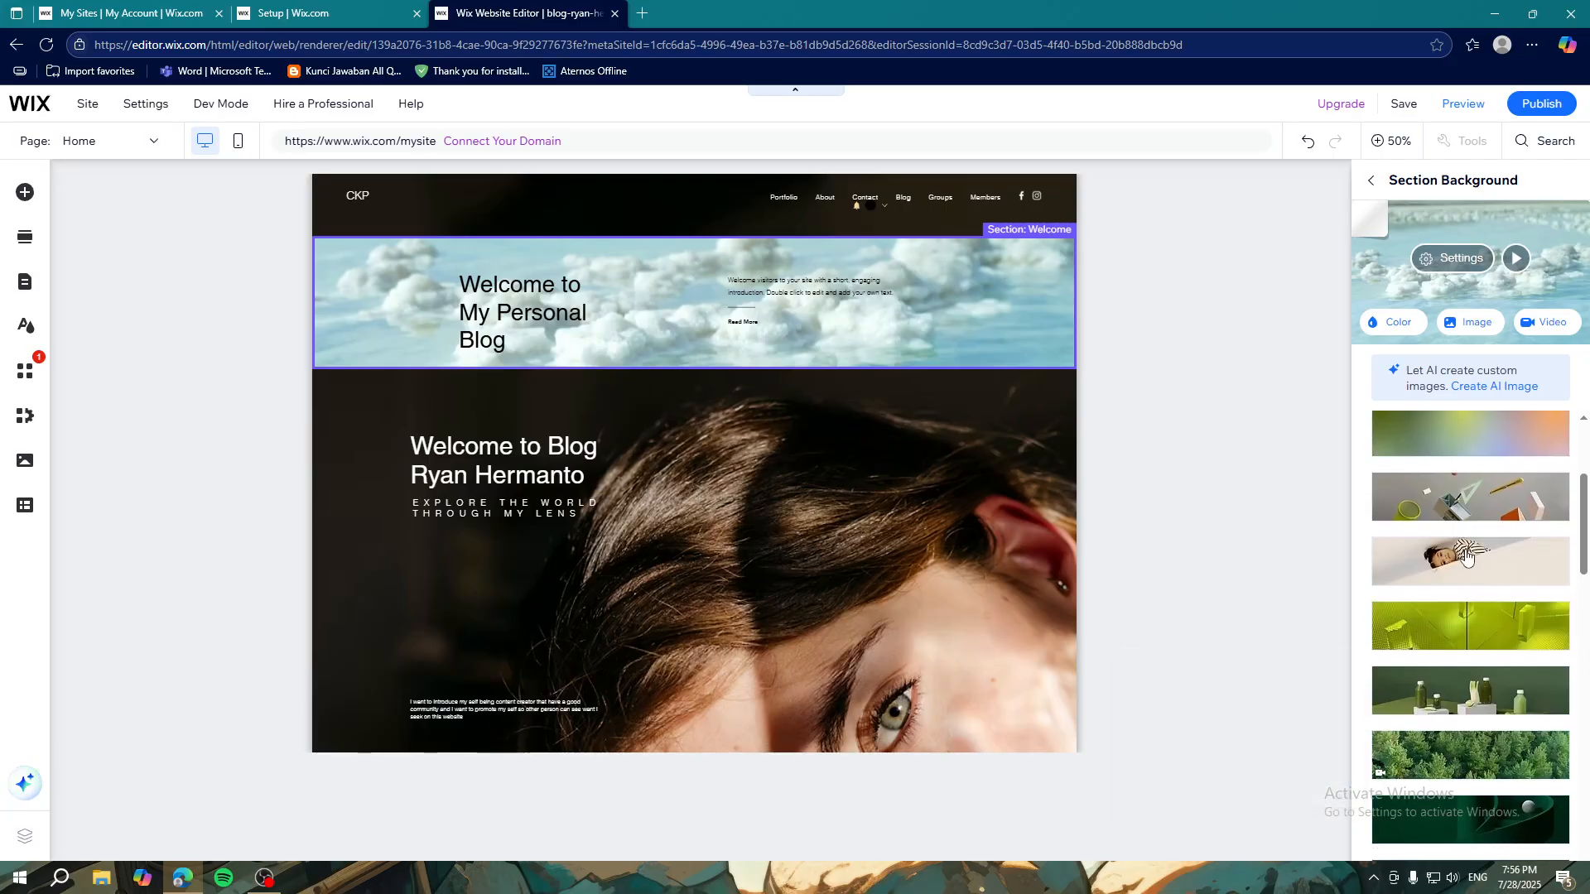
click(1475, 591)
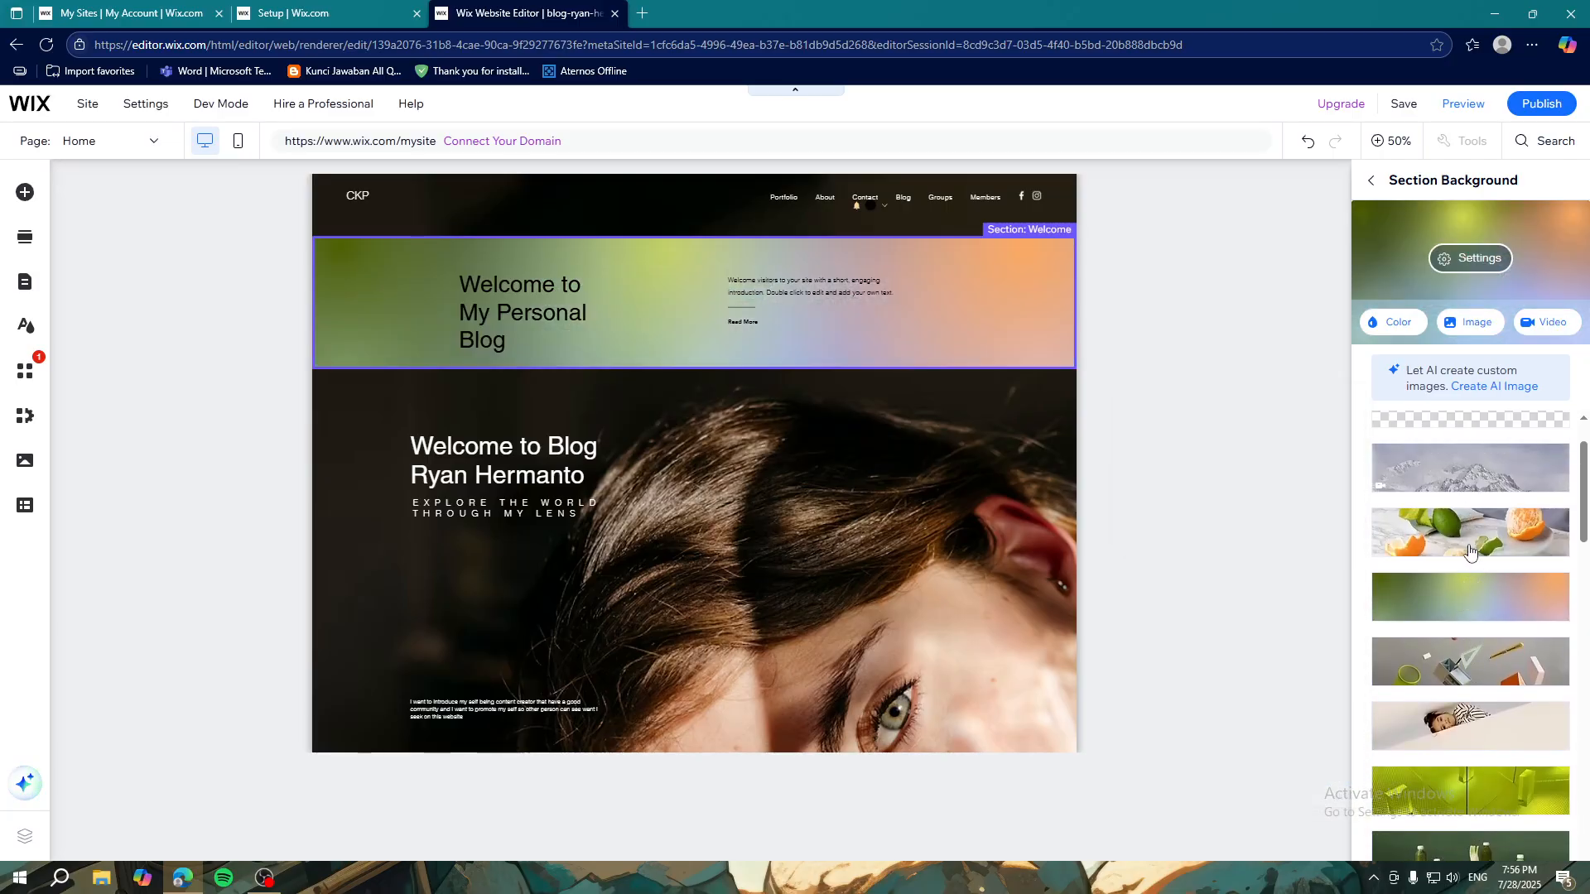
scroll(1468, 522, up, 2)
click(1468, 501)
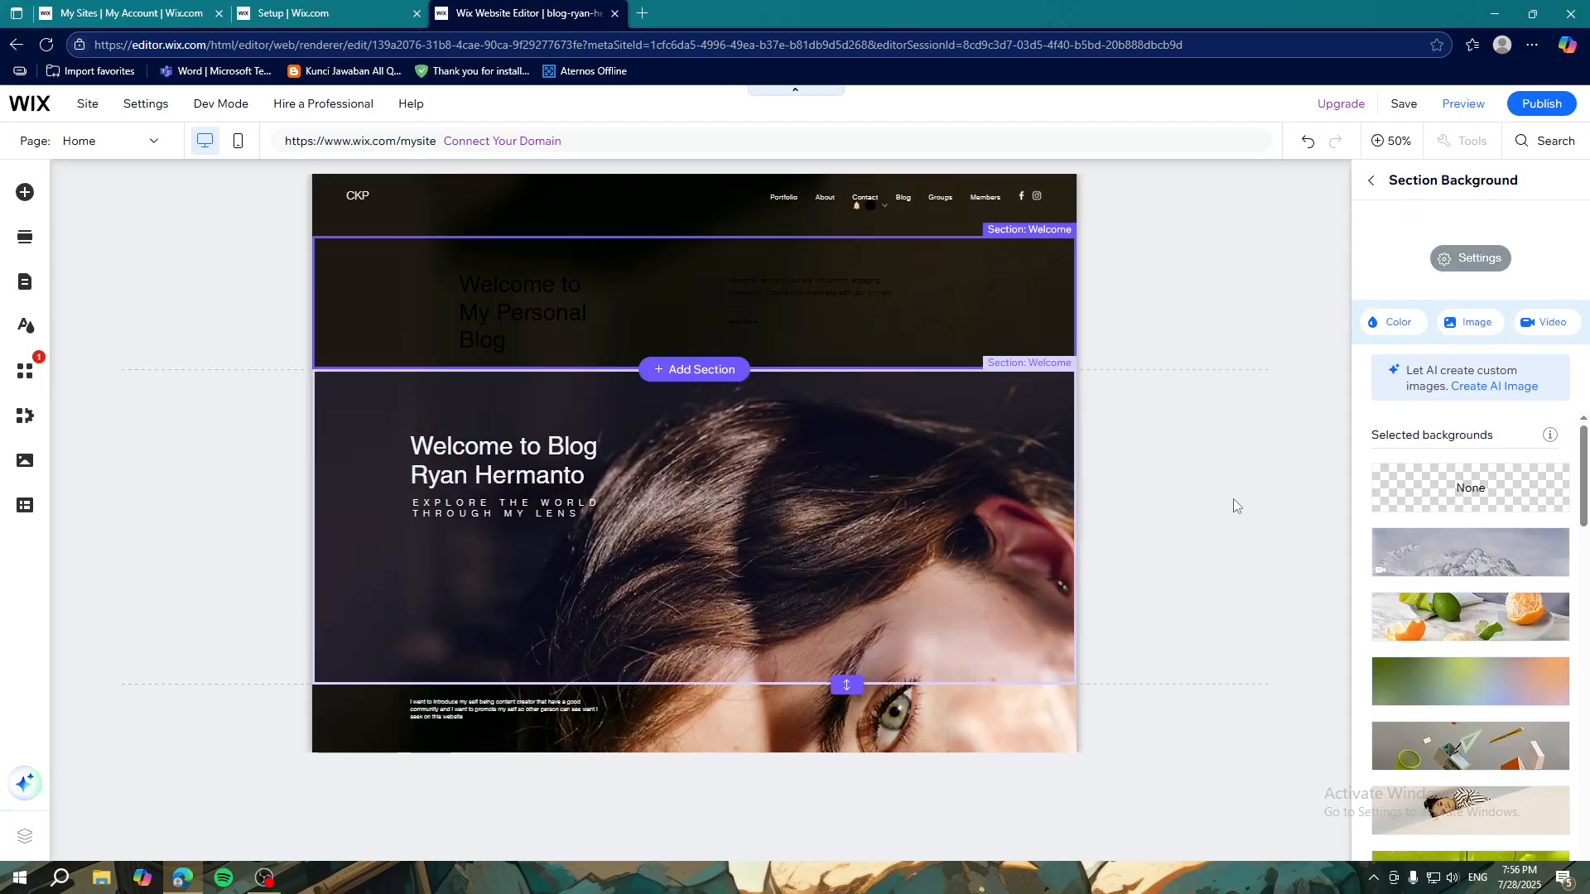
Step: Fill the new Welcome section's background with the solid dark grey theme color after trying the gradient and fluid gradient options
click(1399, 328)
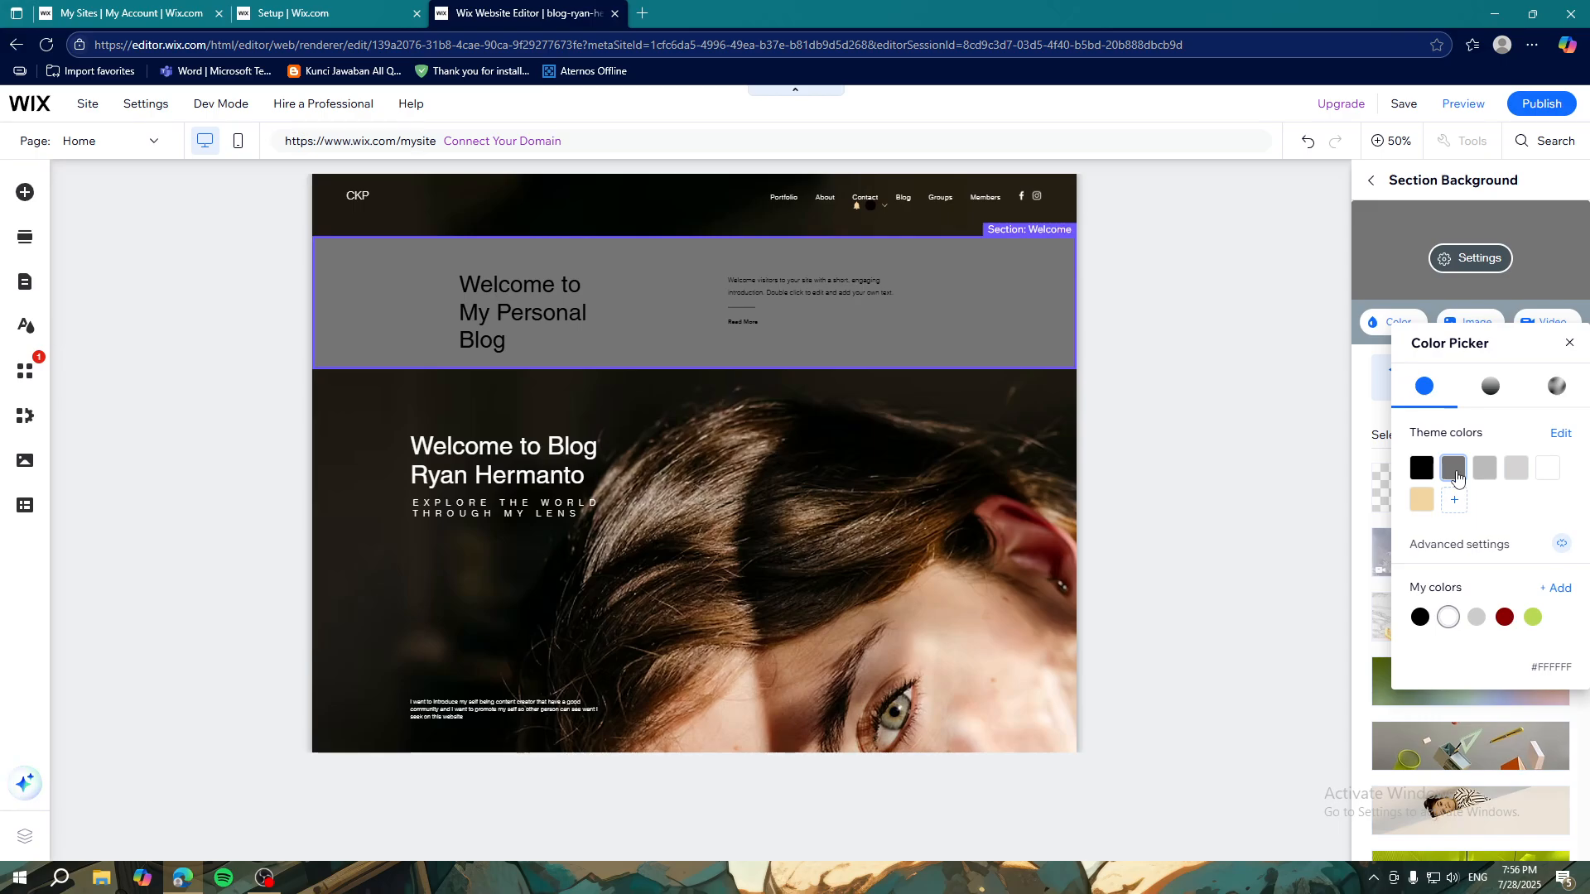
click(1491, 386)
click(1555, 387)
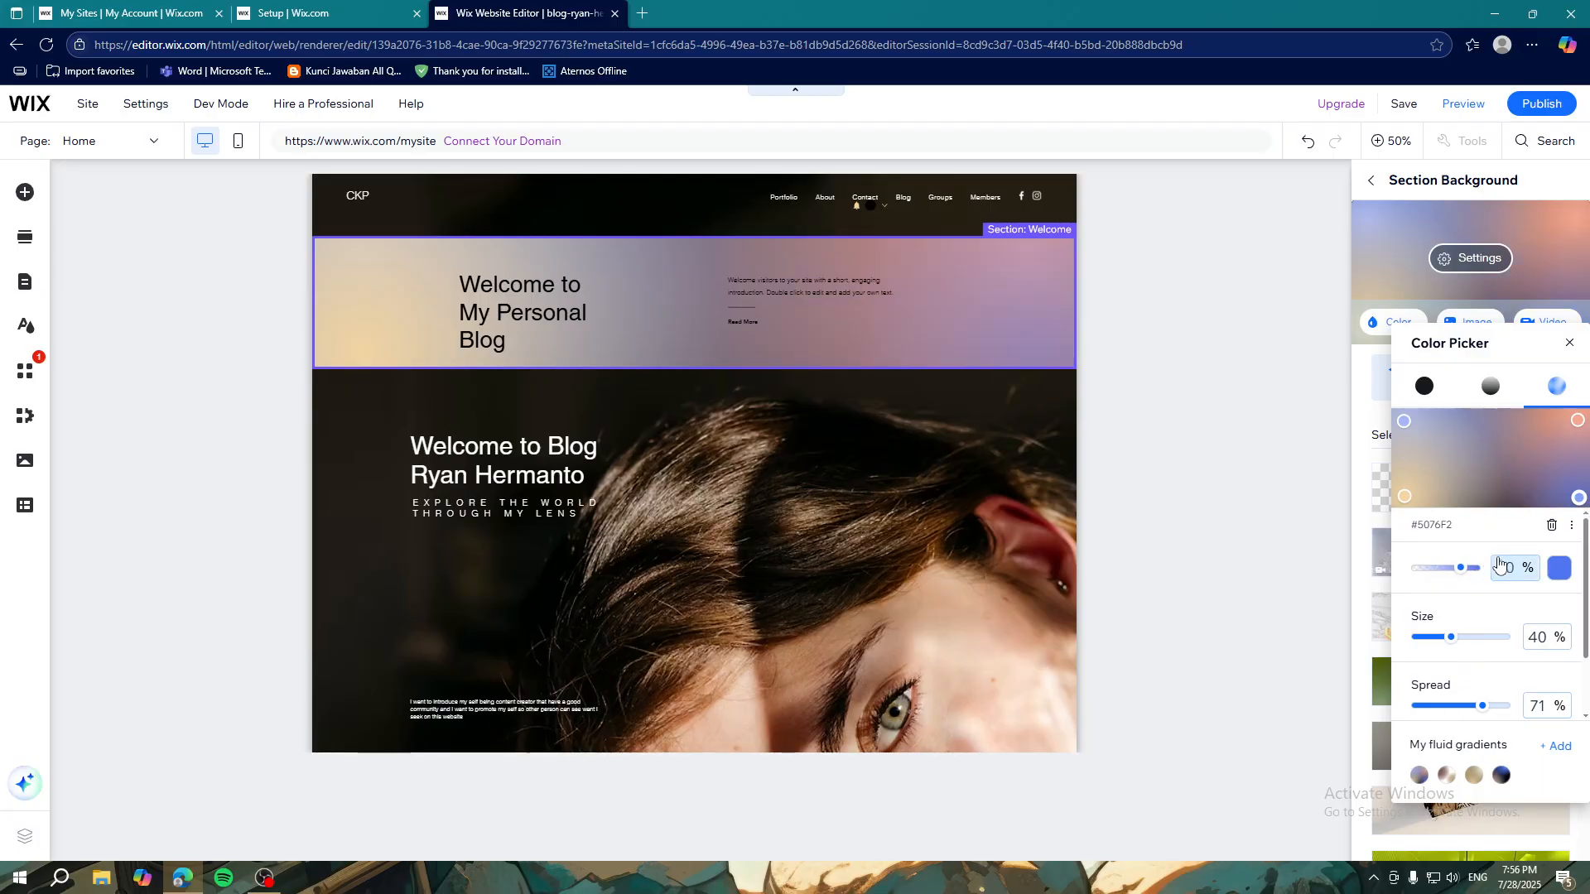
click(1425, 385)
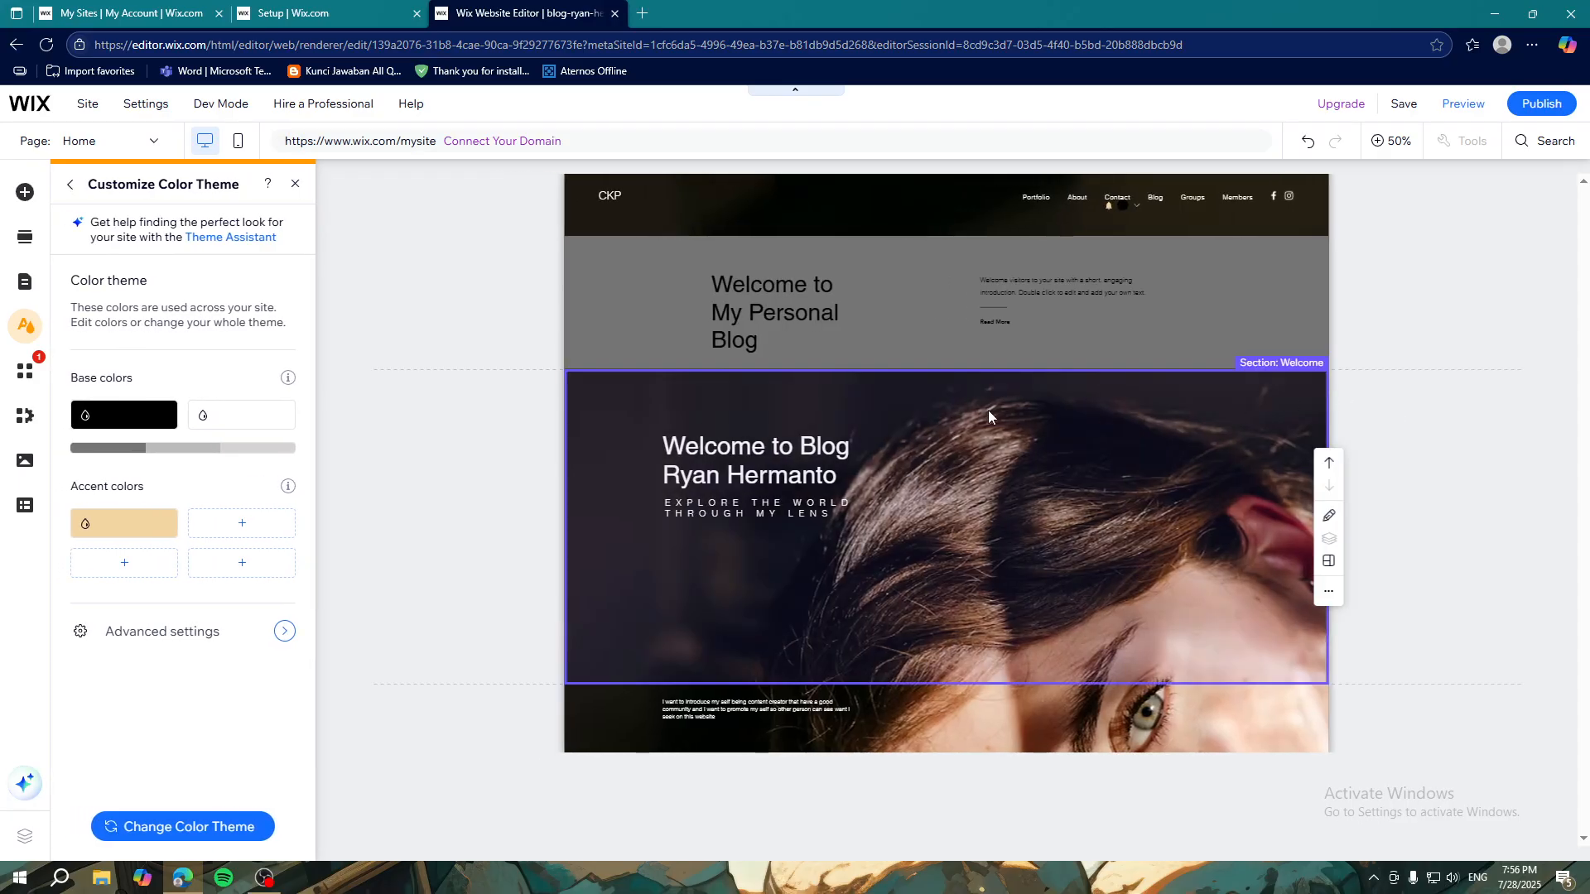
Step: Try a lighter brightness for the middle base shade of the color theme and look at the featured themes
click(176, 448)
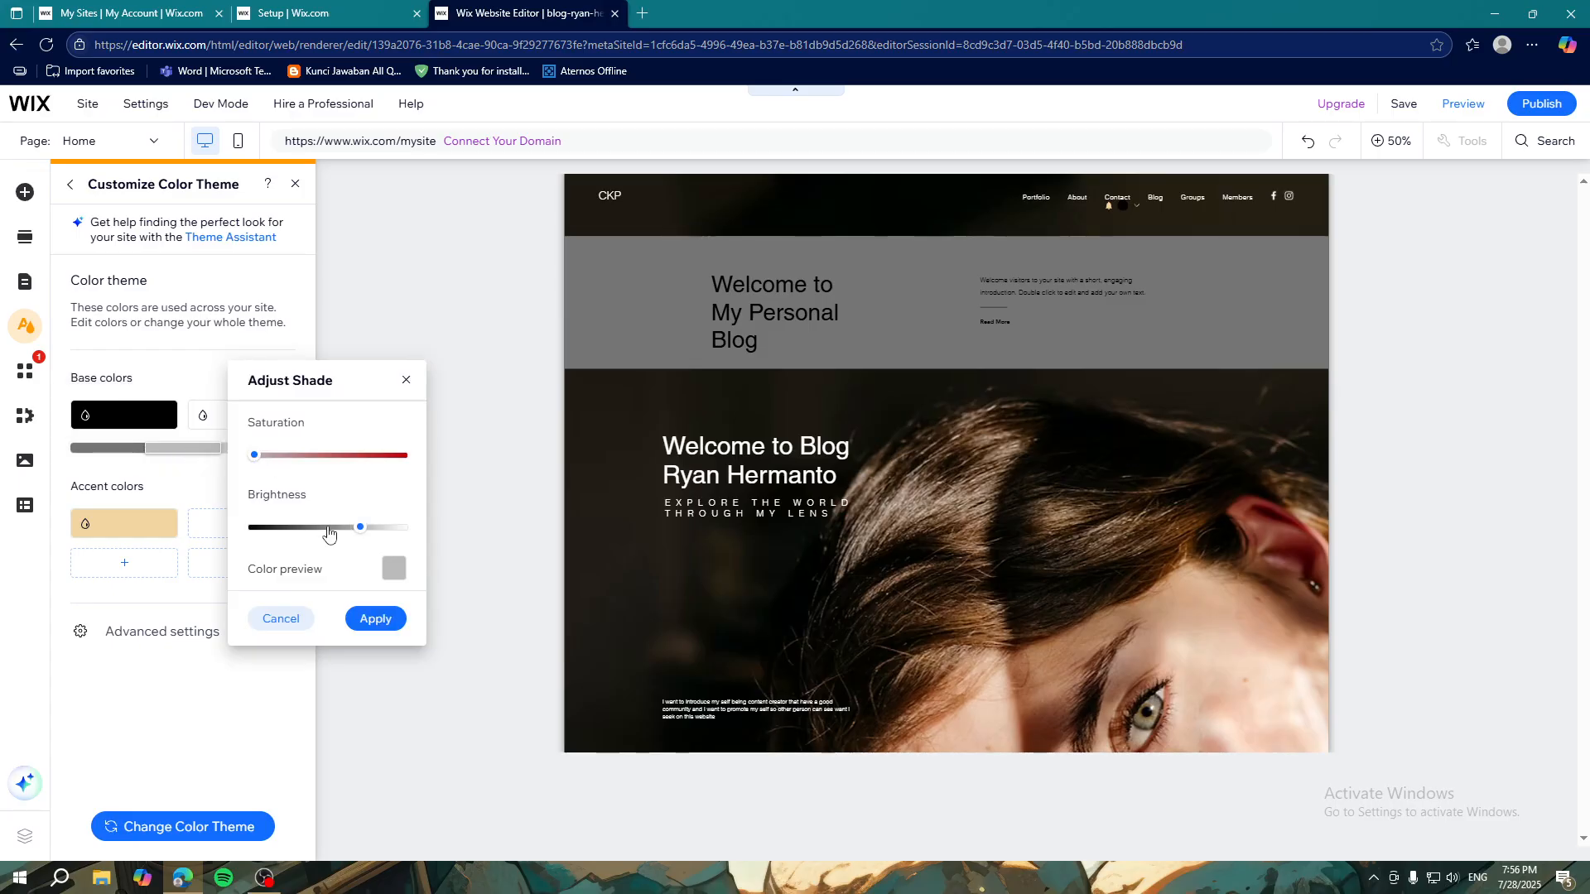
click(295, 528)
drag(311, 534, 378, 537)
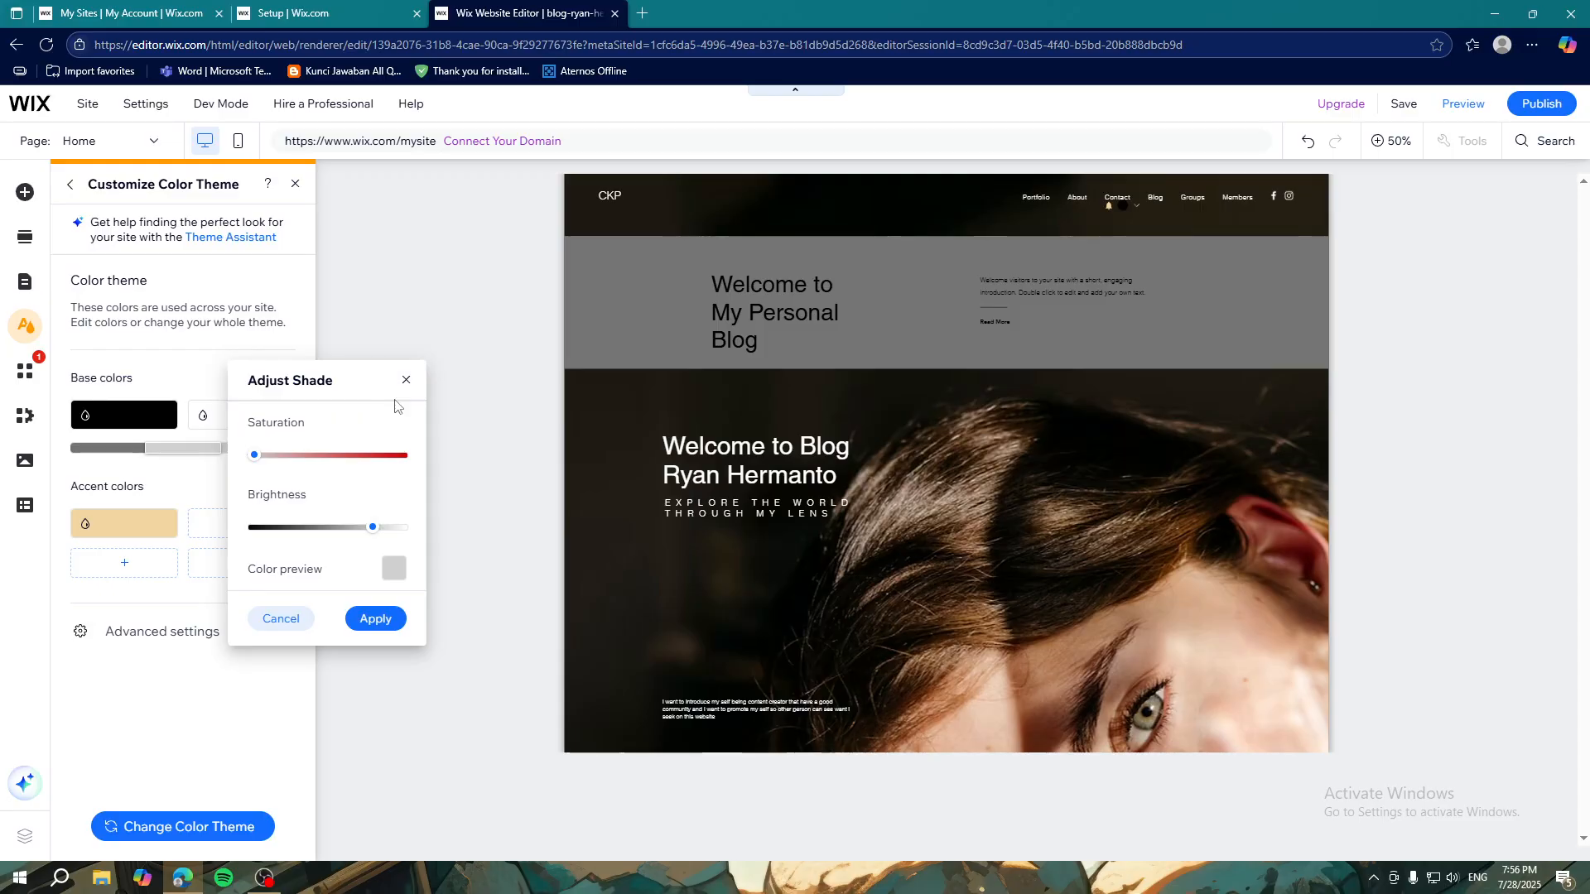
click(406, 380)
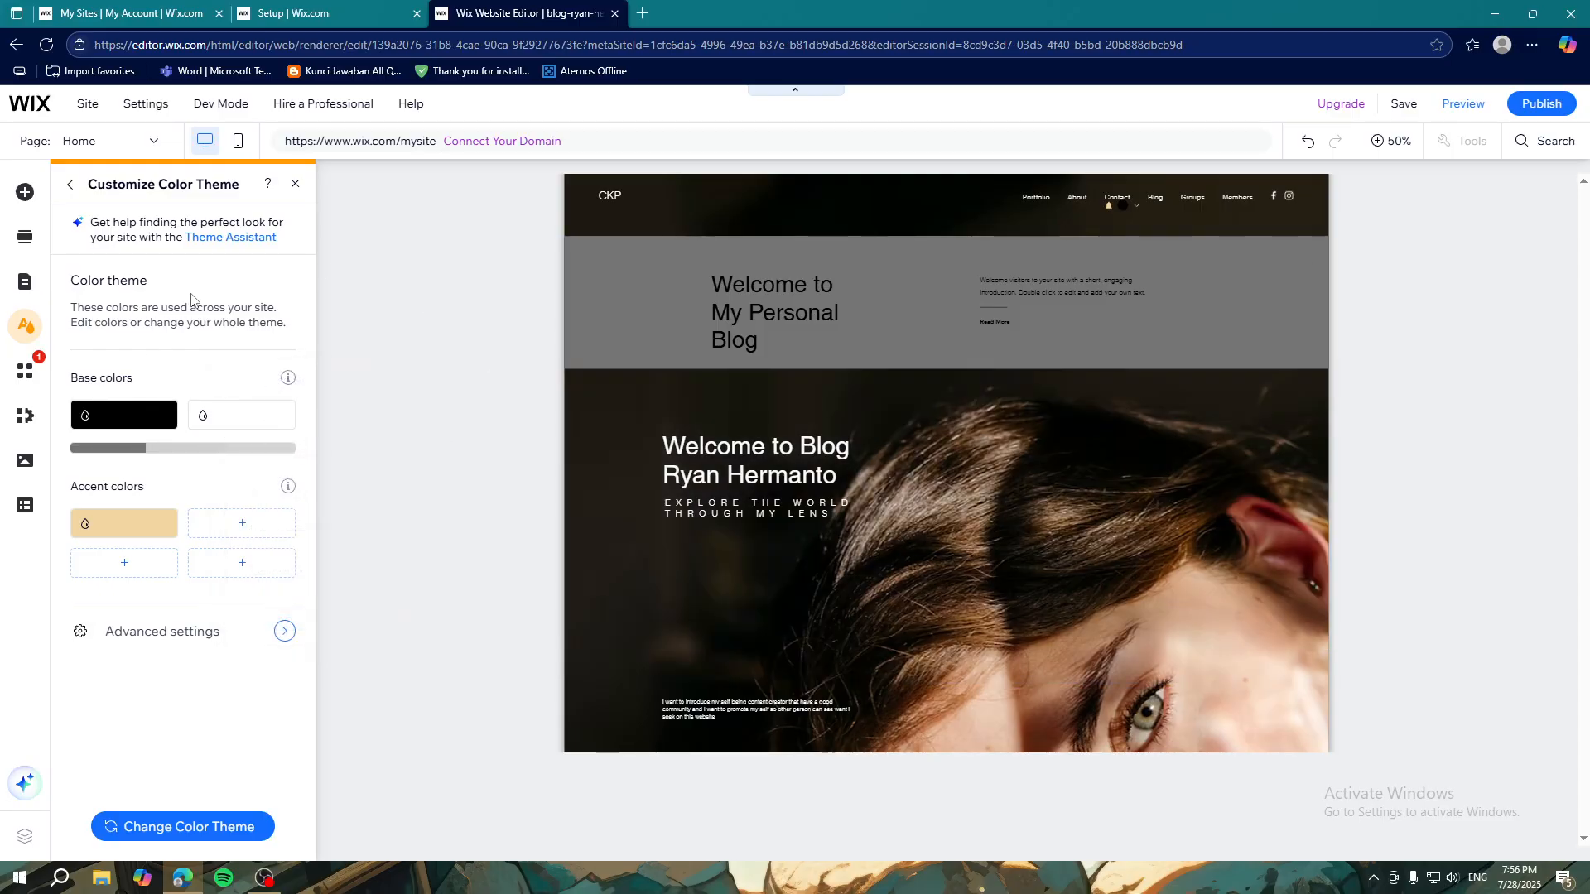
click(176, 827)
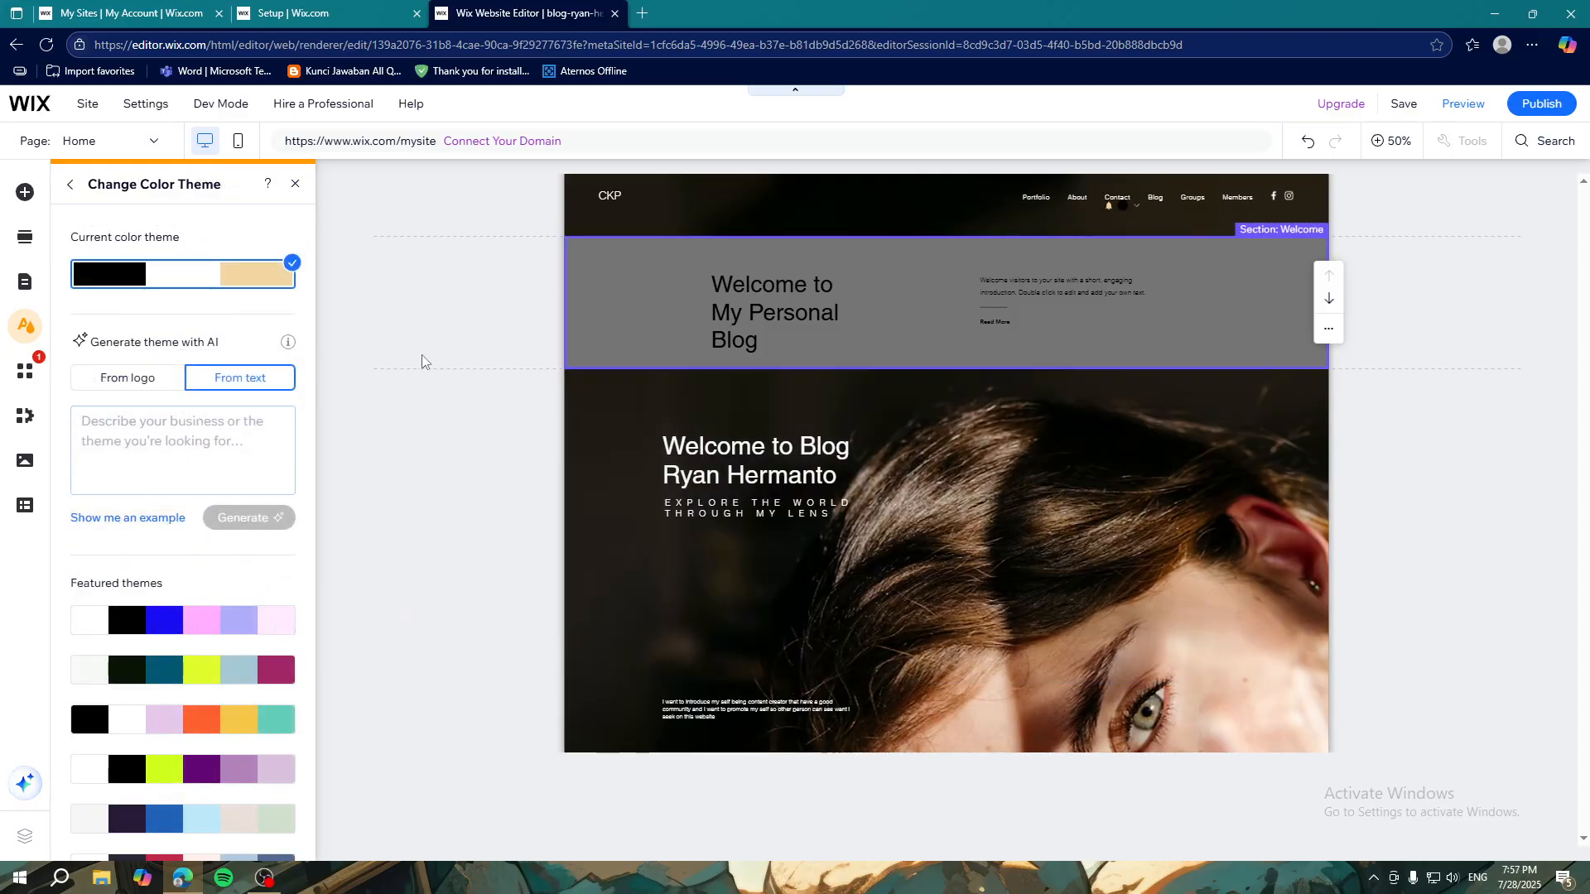
click(295, 184)
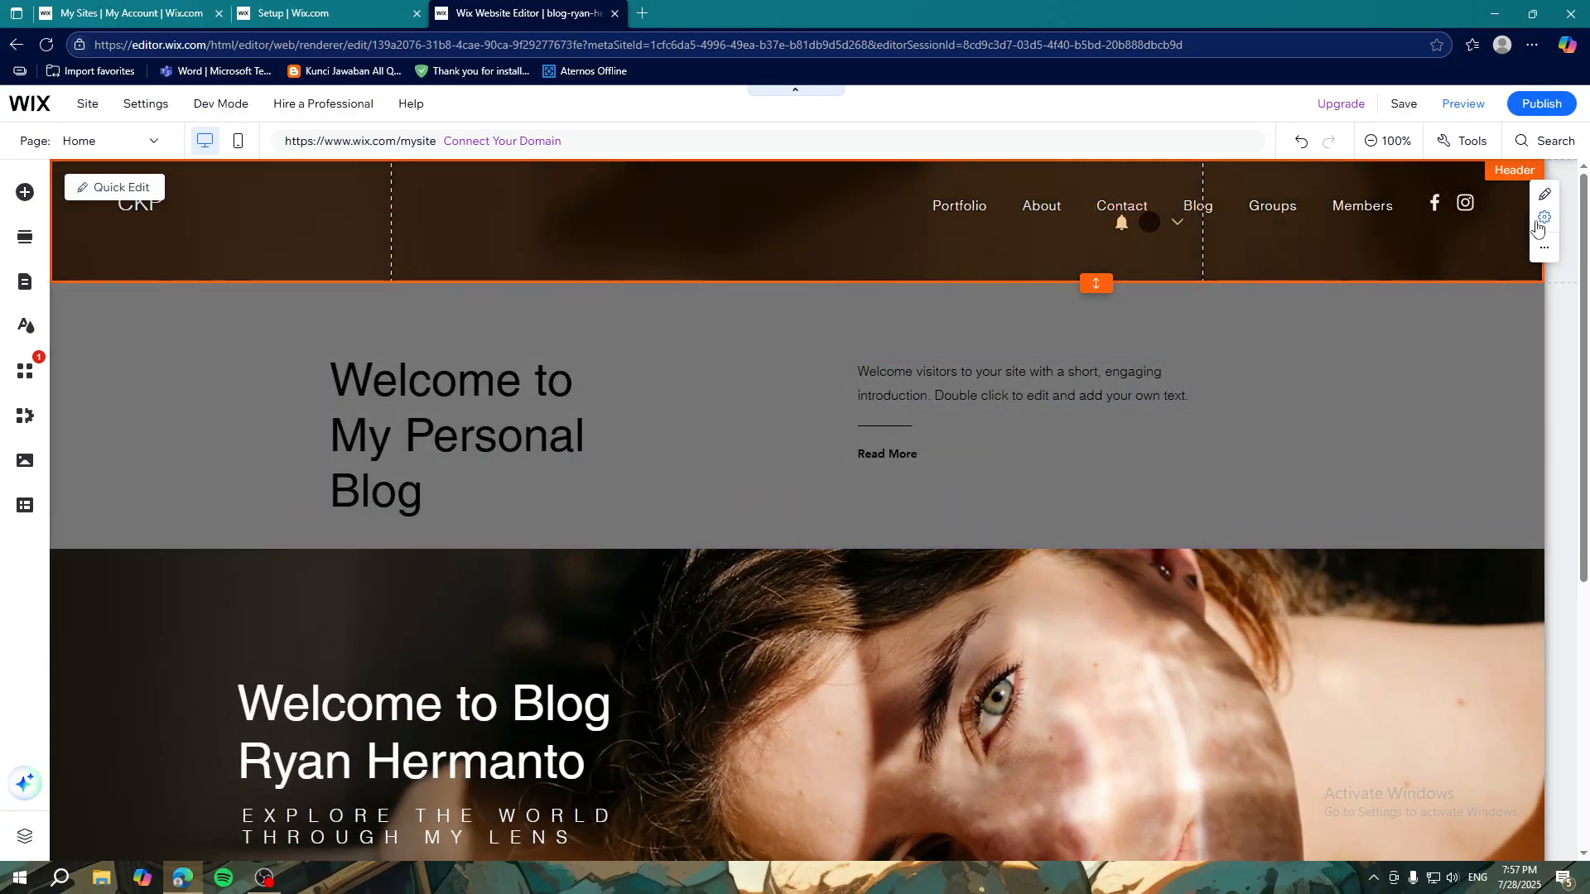
Step: Change the header's site title text to "TZURY BLOG" through Quick Edit
click(1544, 194)
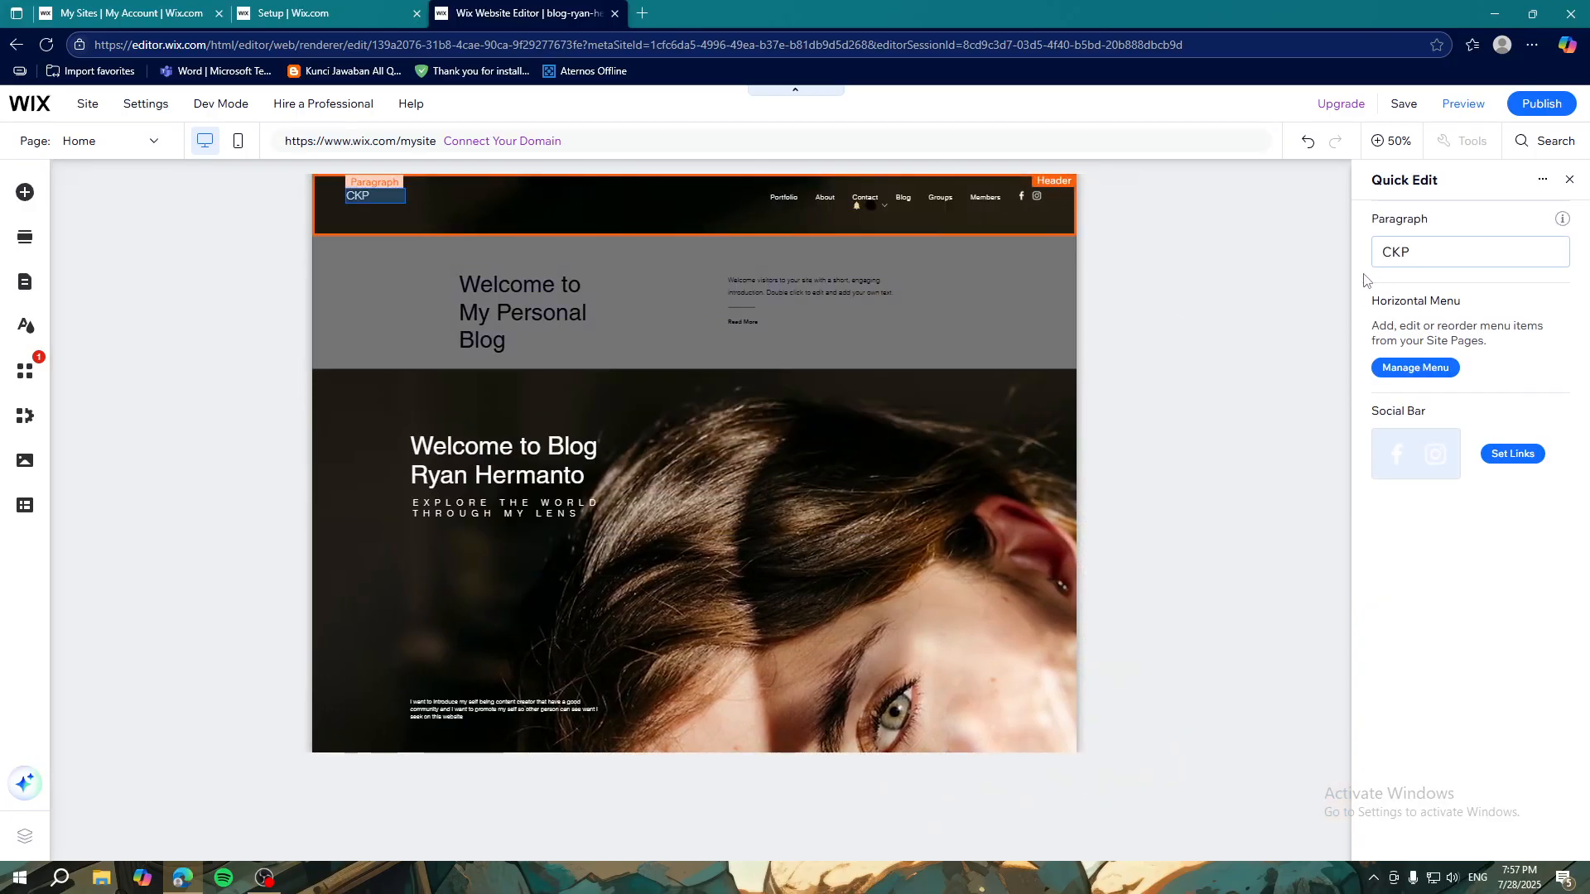
click(1418, 258)
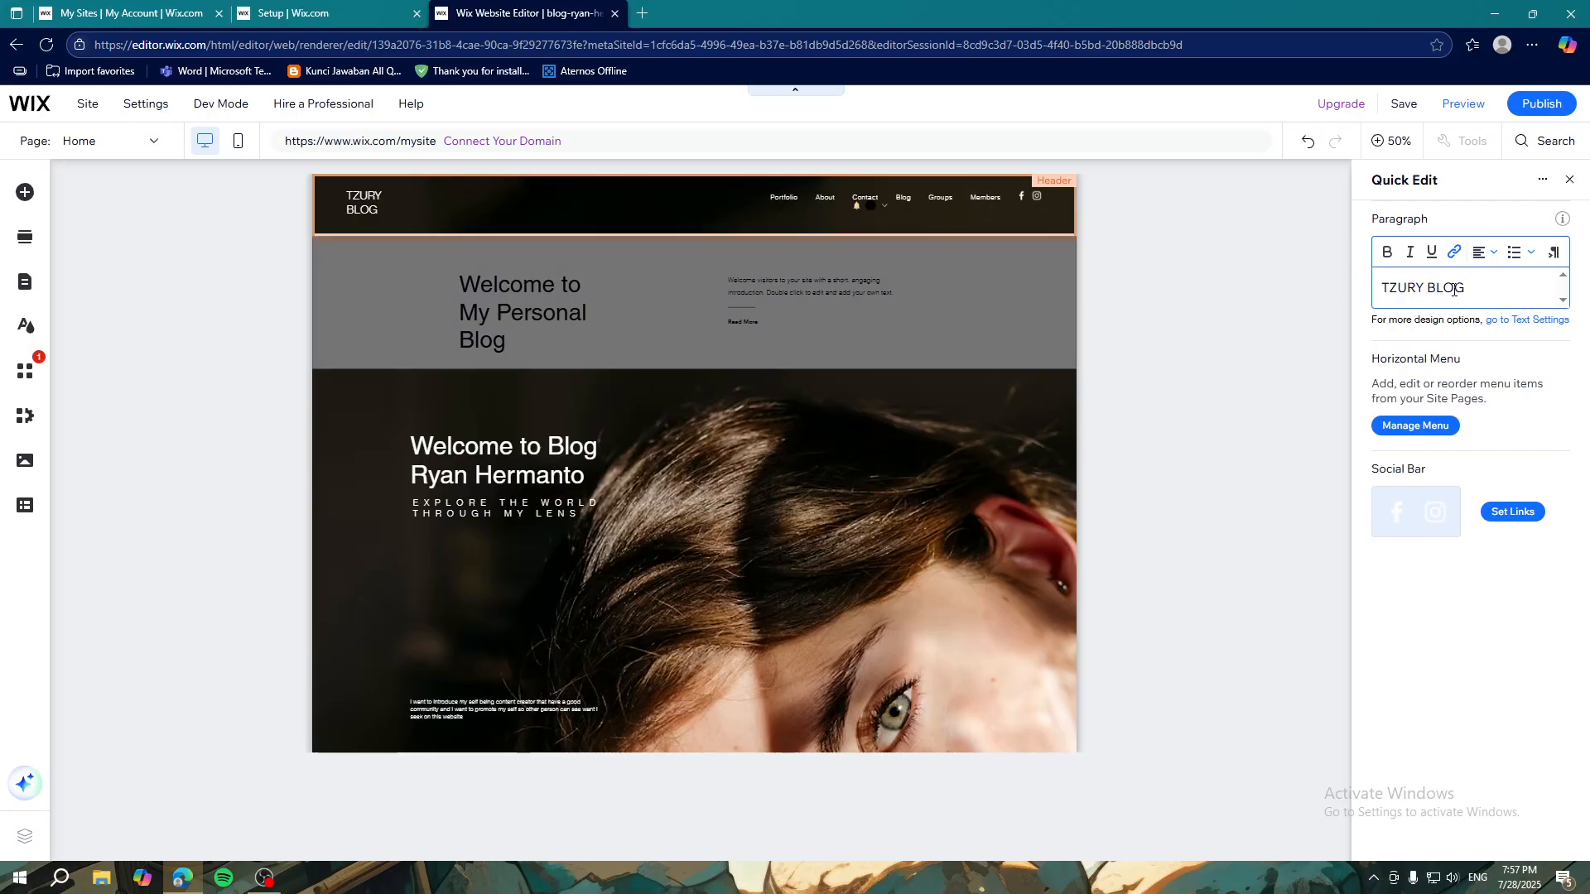
click(1292, 378)
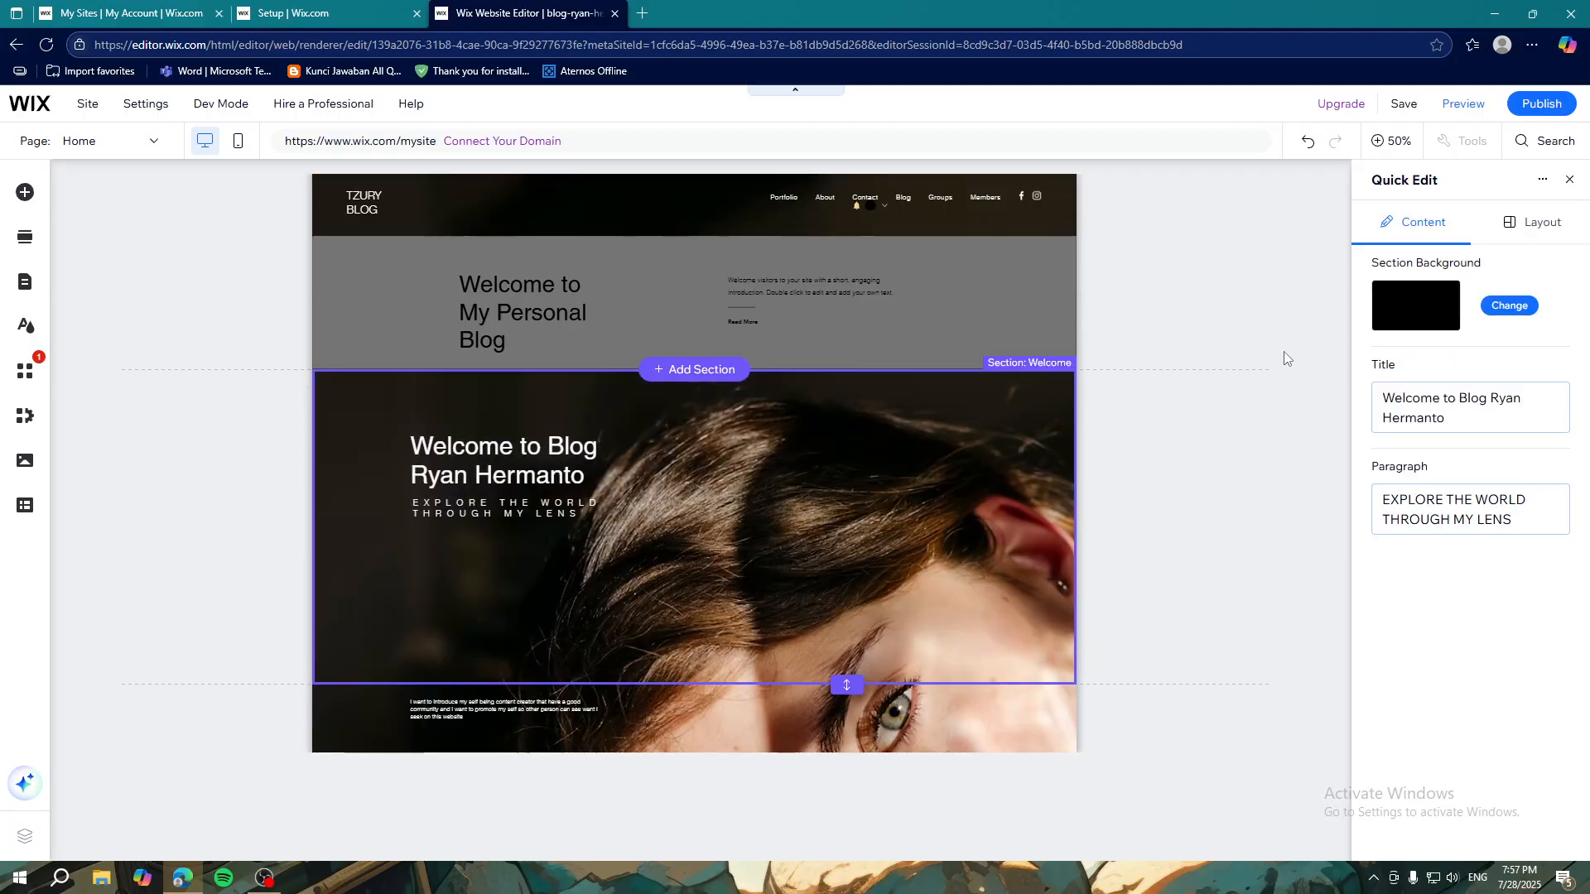
click(881, 212)
click(1569, 178)
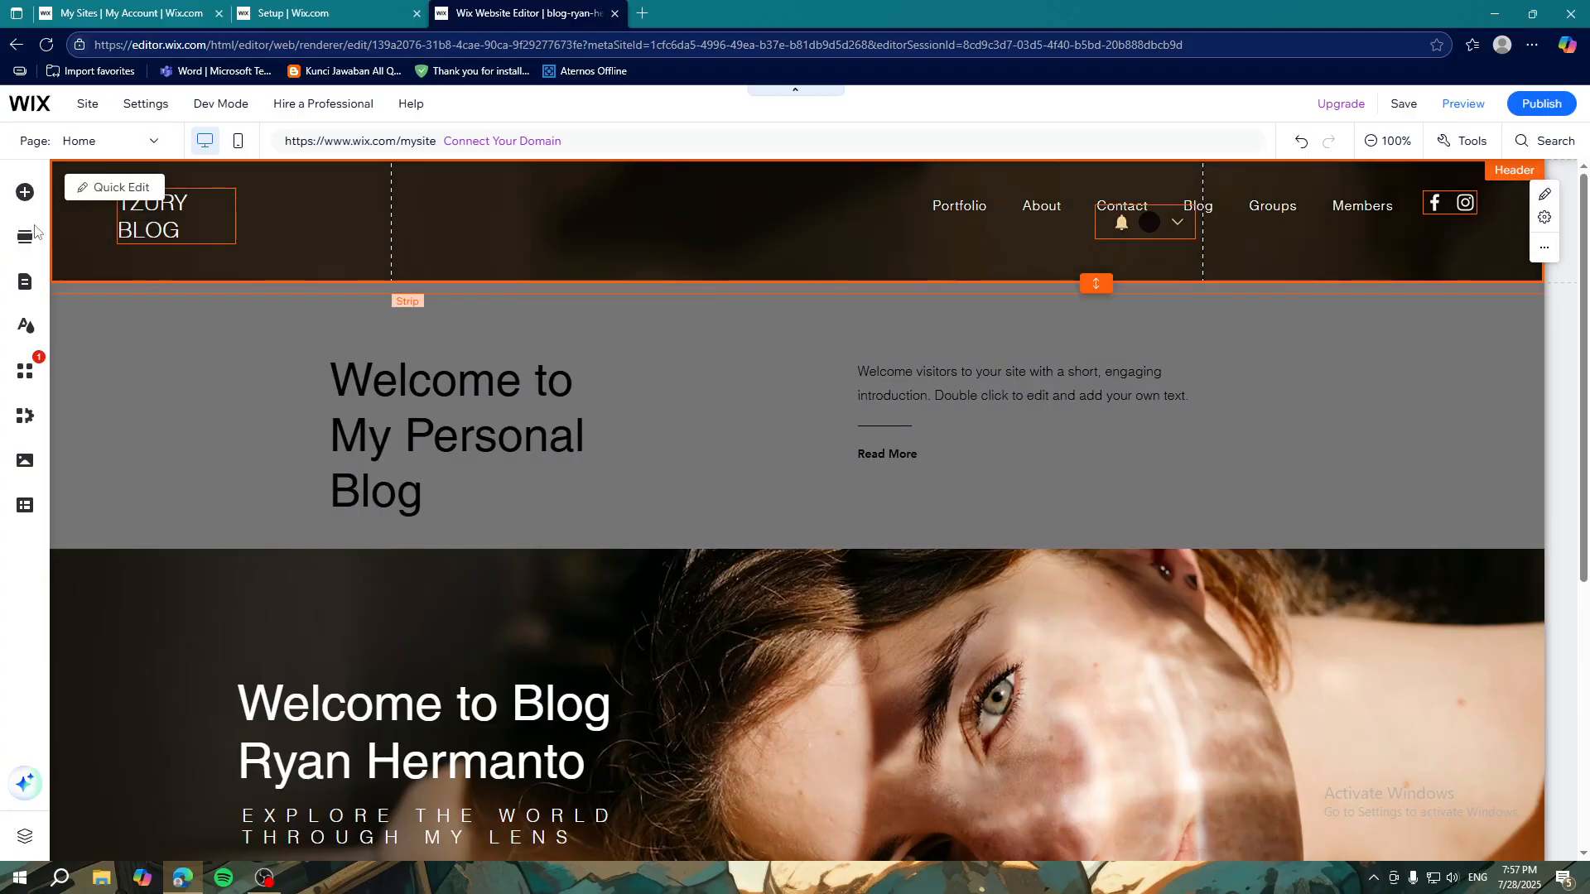
Step: Examine the site menu pages and the Member Signup Form's general, social and policy settings
click(492, 226)
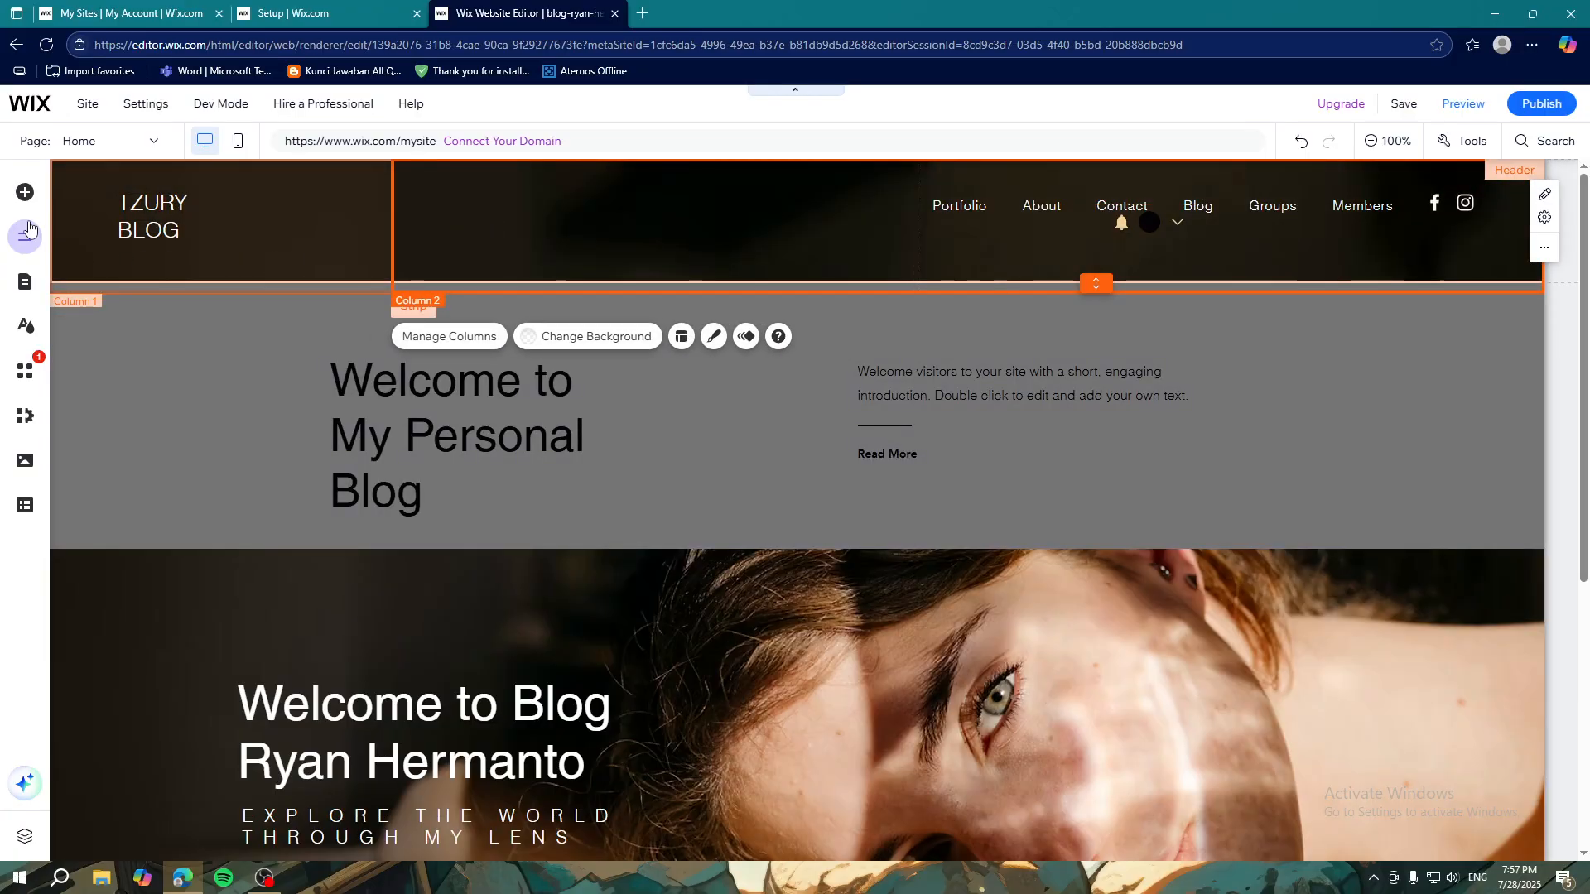
click(20, 278)
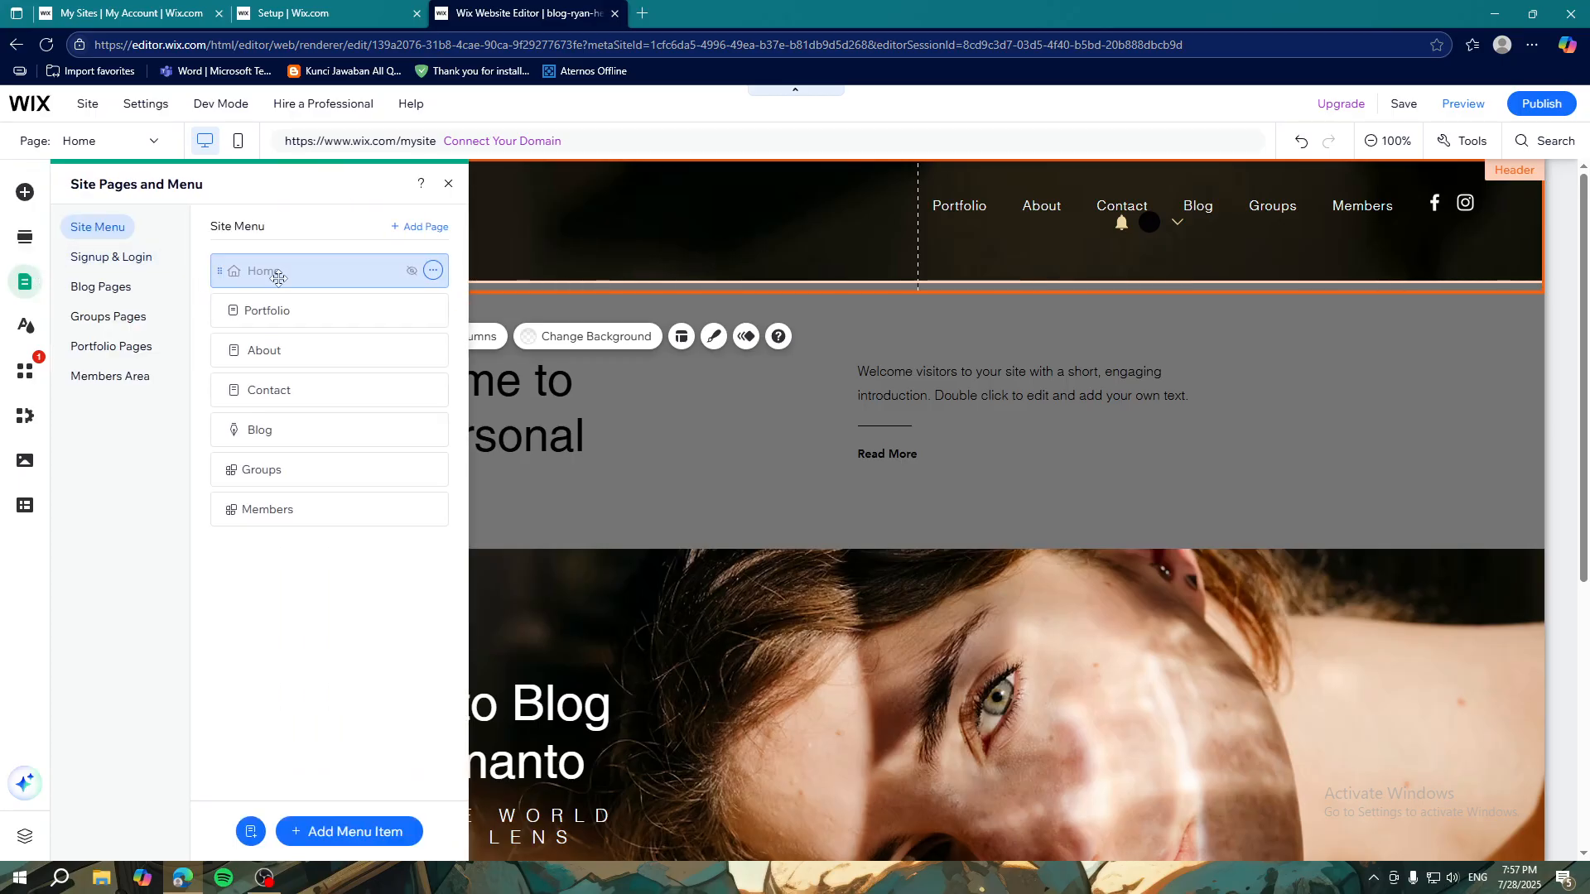
click(136, 259)
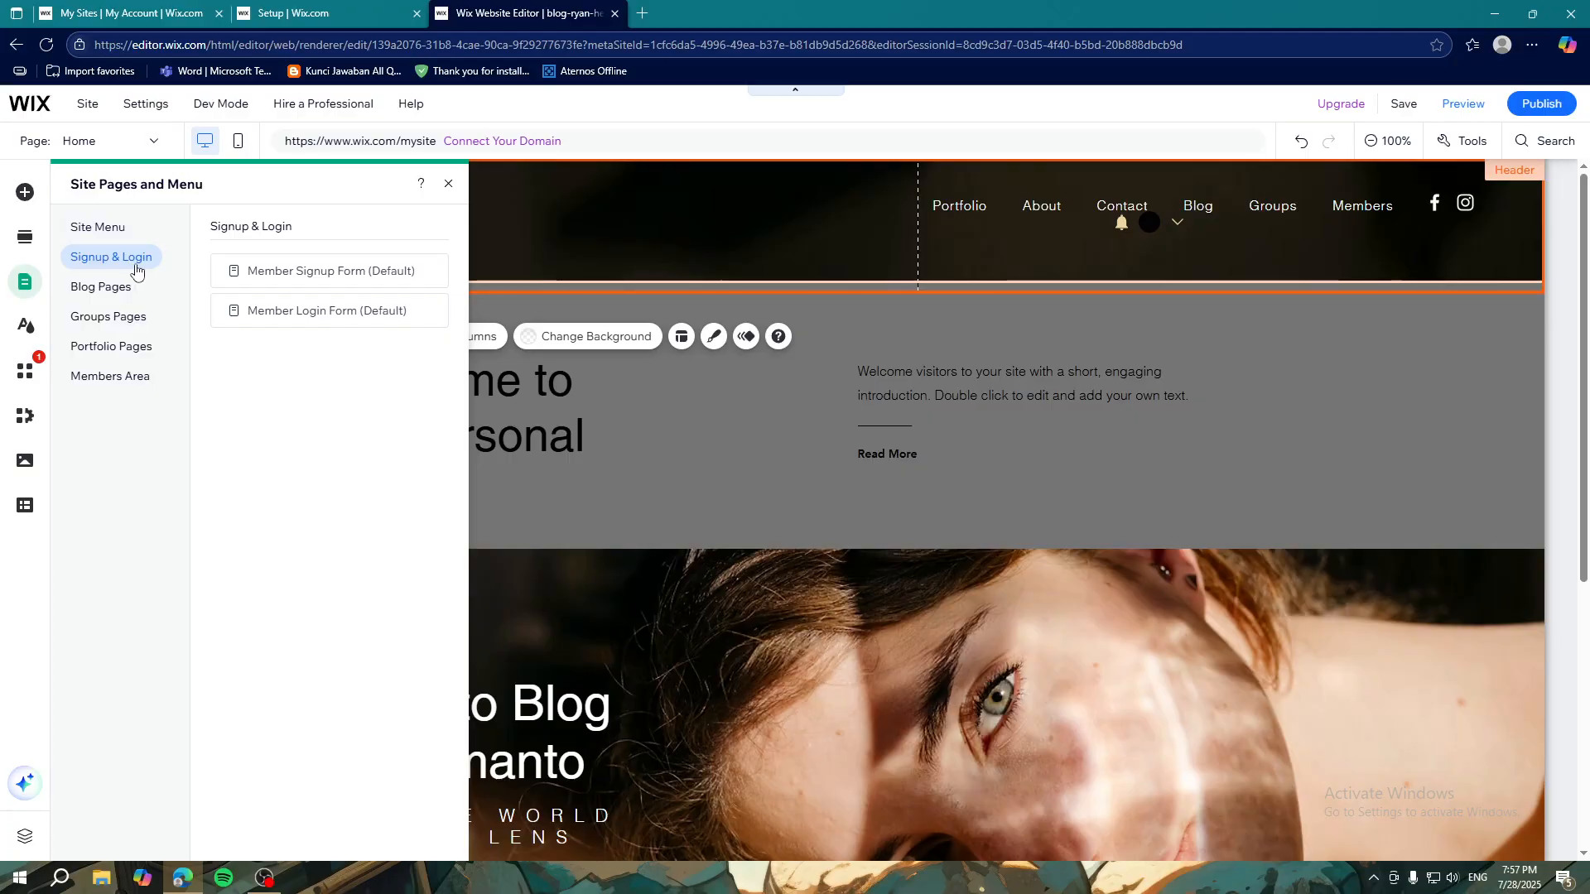
click(256, 273)
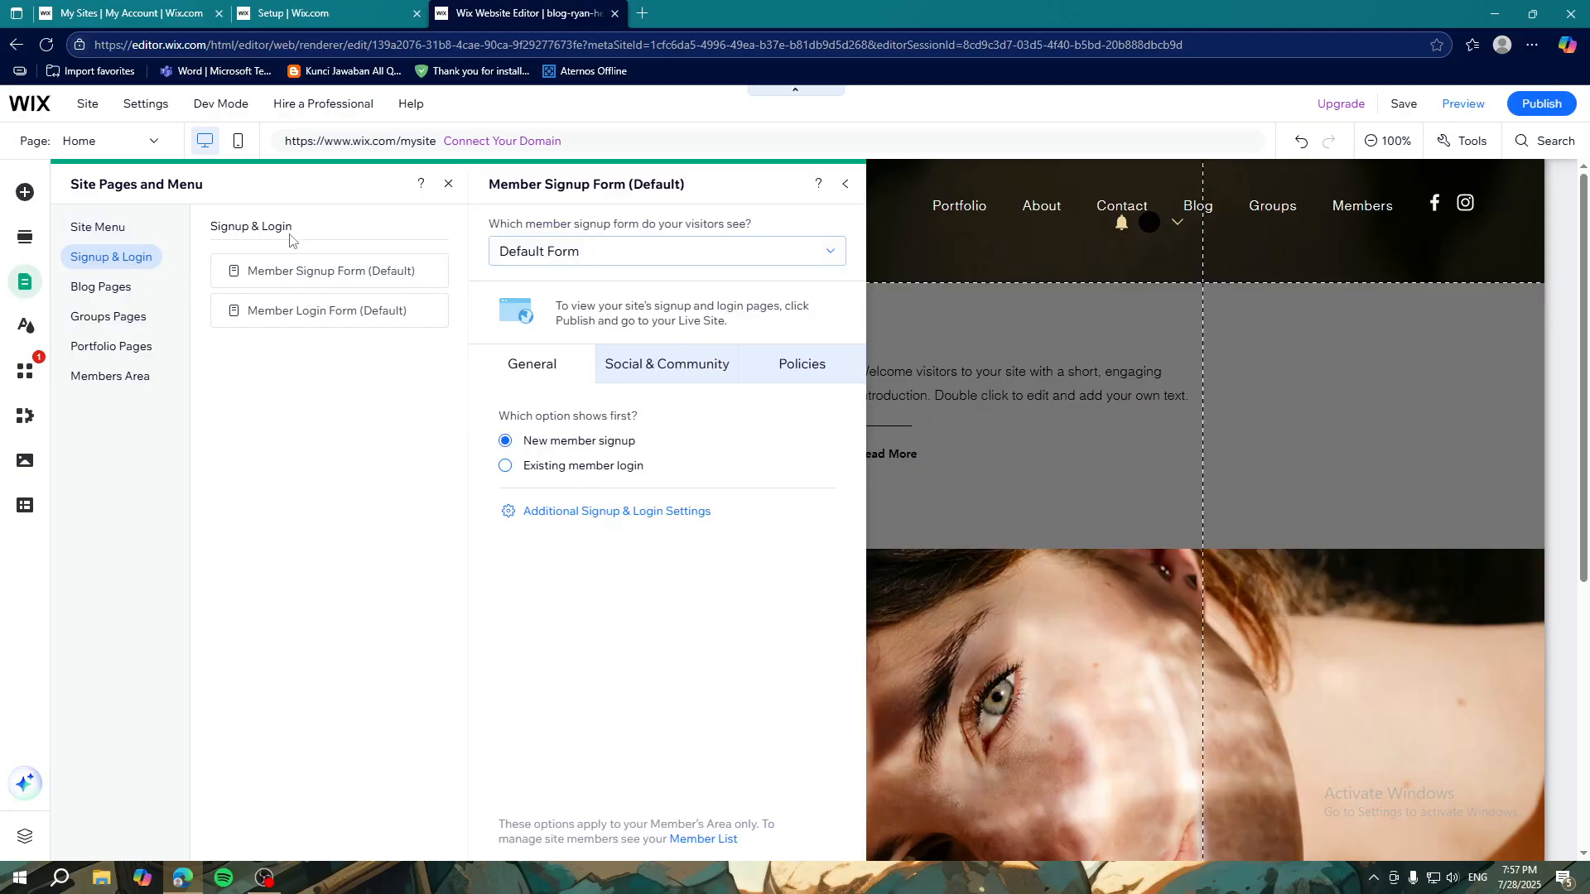
click(615, 370)
click(804, 366)
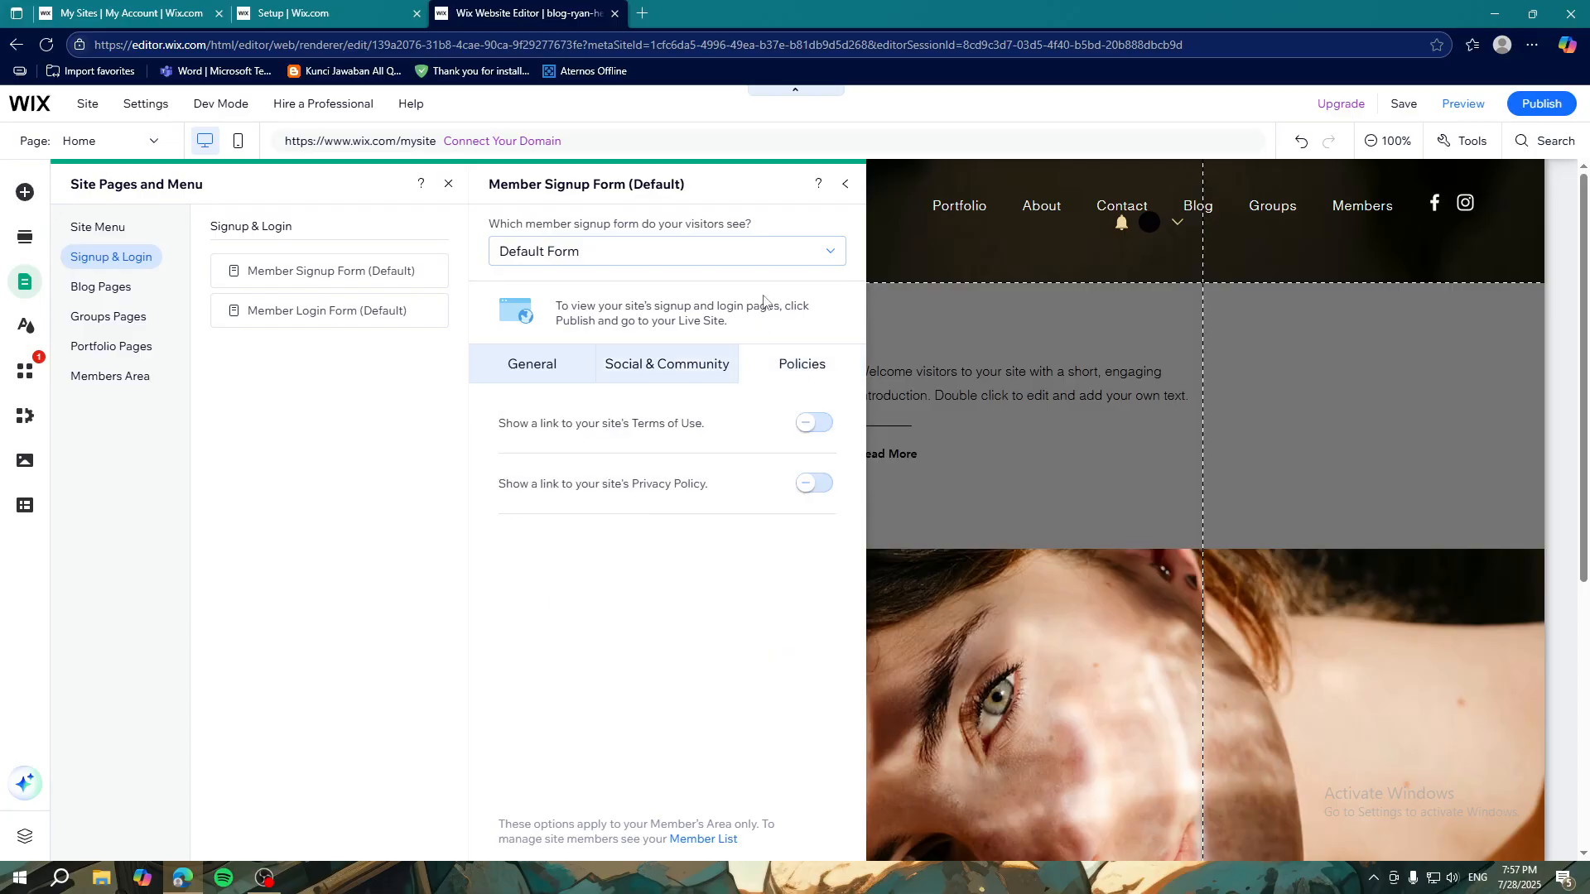
click(550, 358)
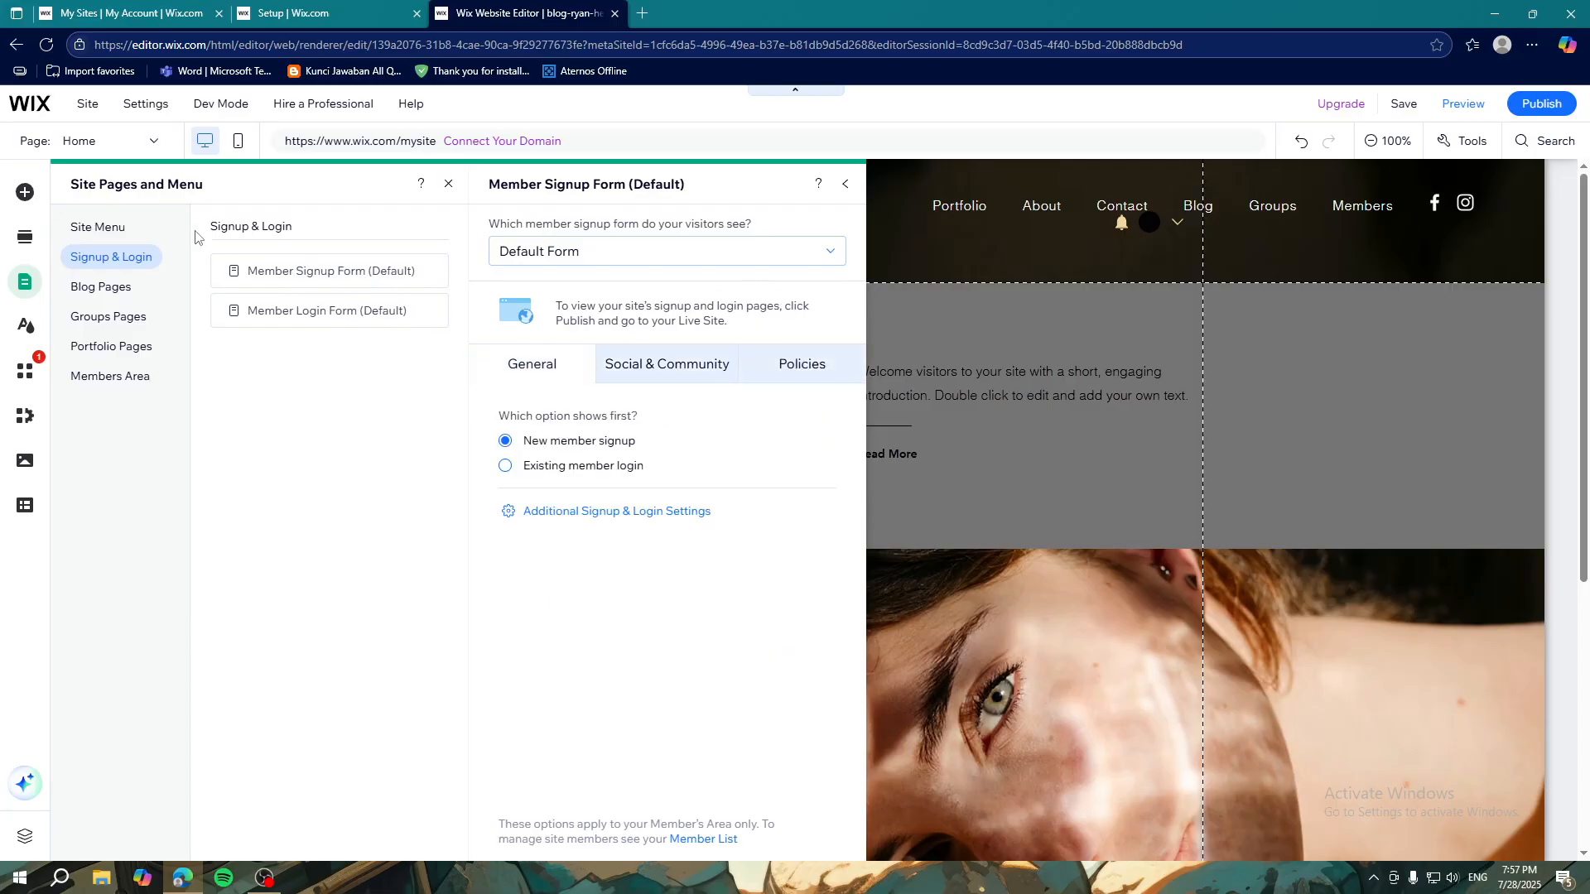
click(134, 232)
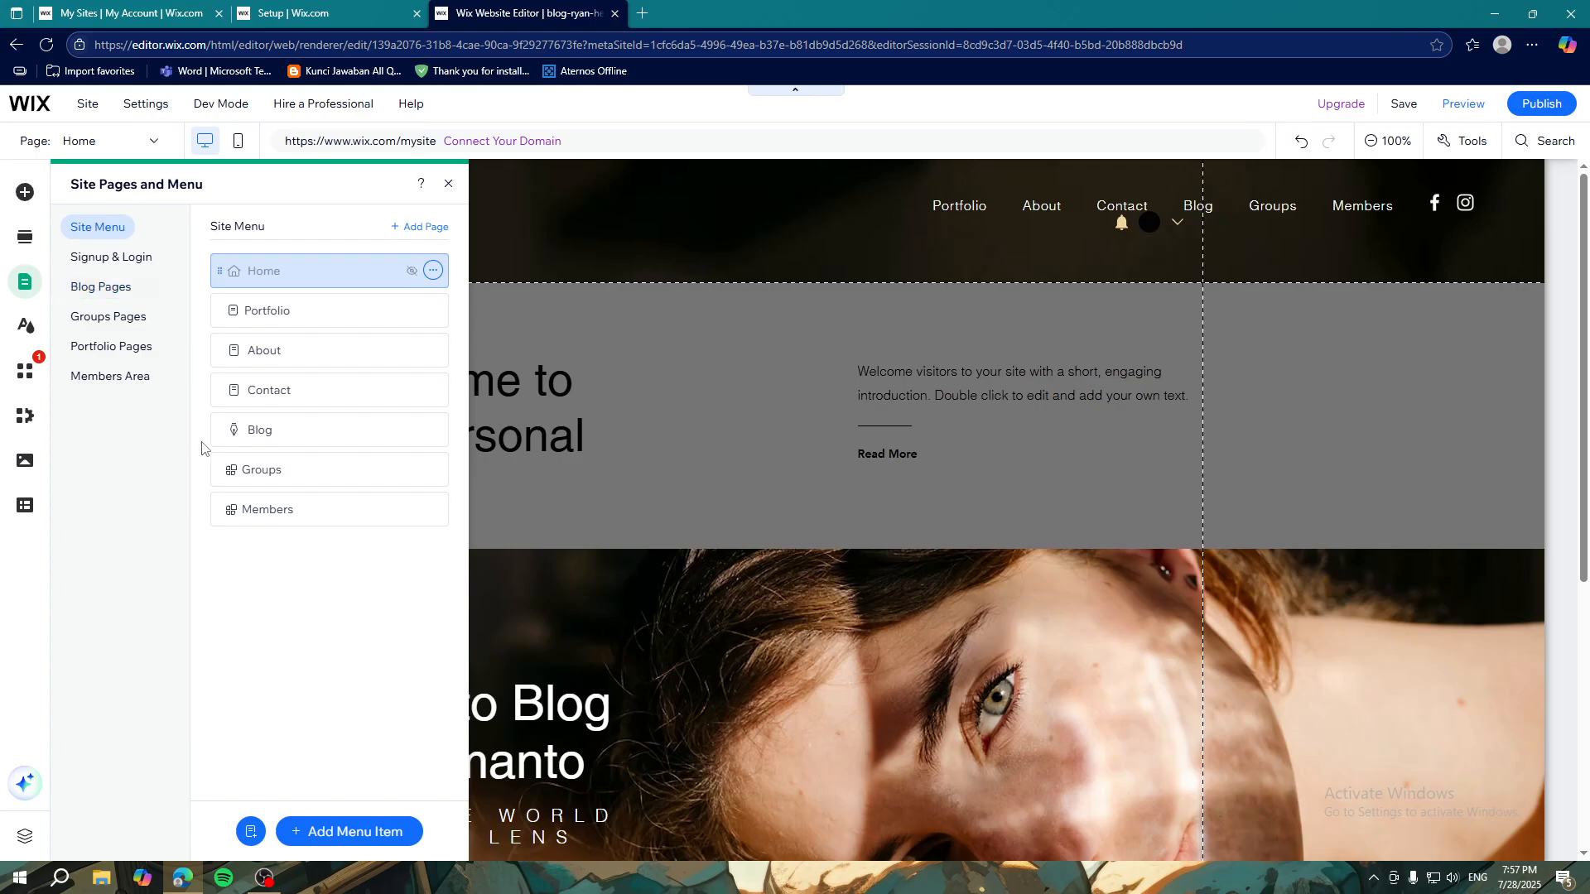
click(1342, 439)
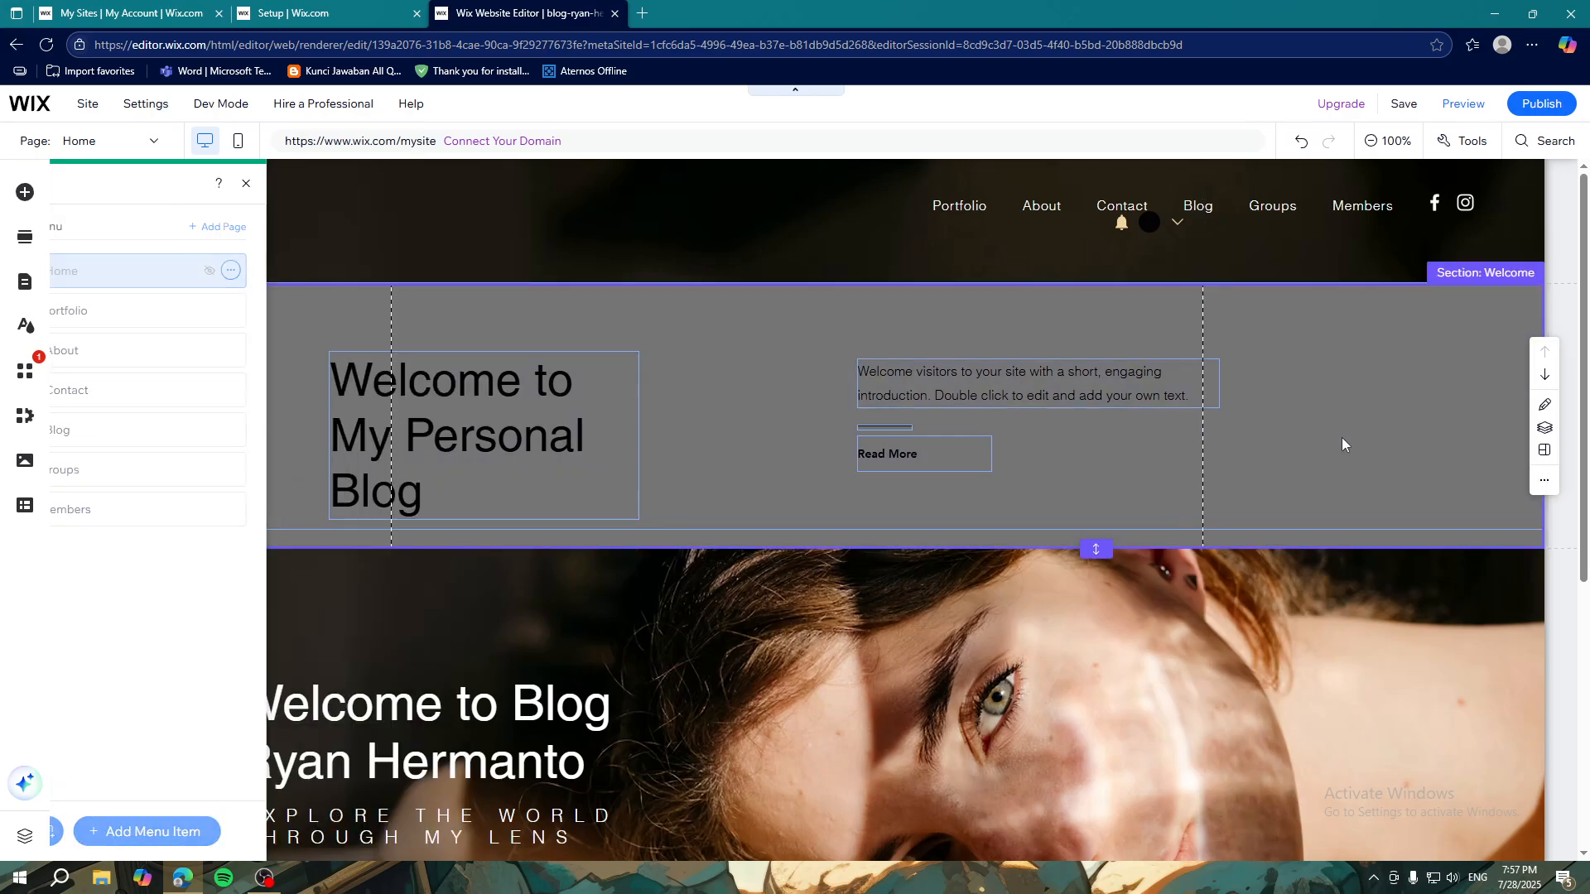
Step: Move the header's Login Bar from below the navigation menu to beside the TZURY BLOG title
click(1165, 223)
drag(1165, 222, 284, 217)
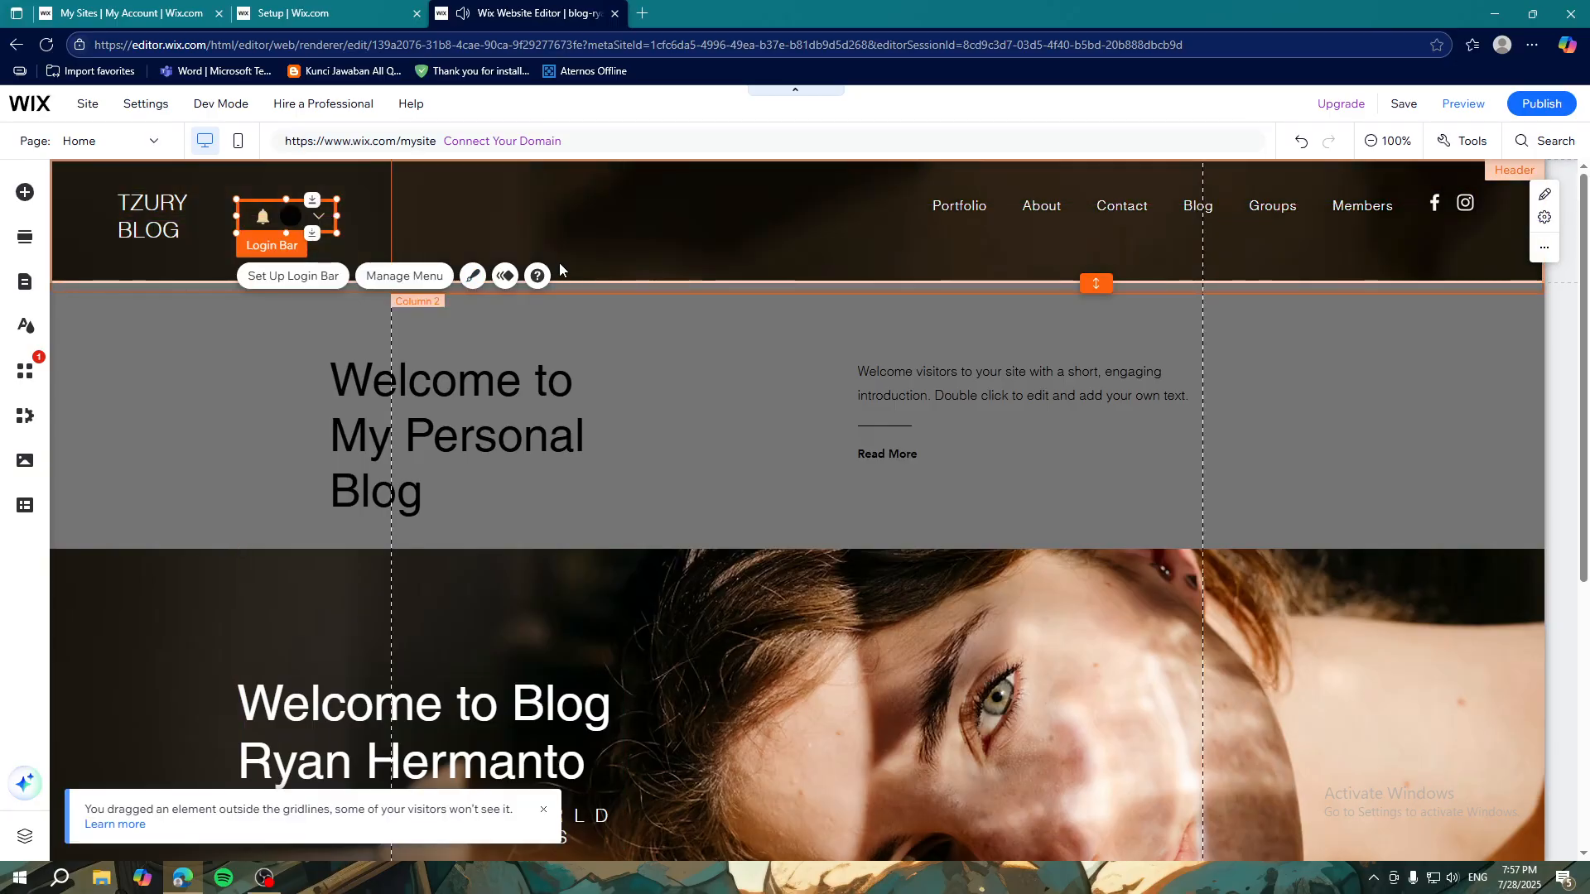
Step: Move the header's navigation menu slightly closer to the social media icons
click(546, 295)
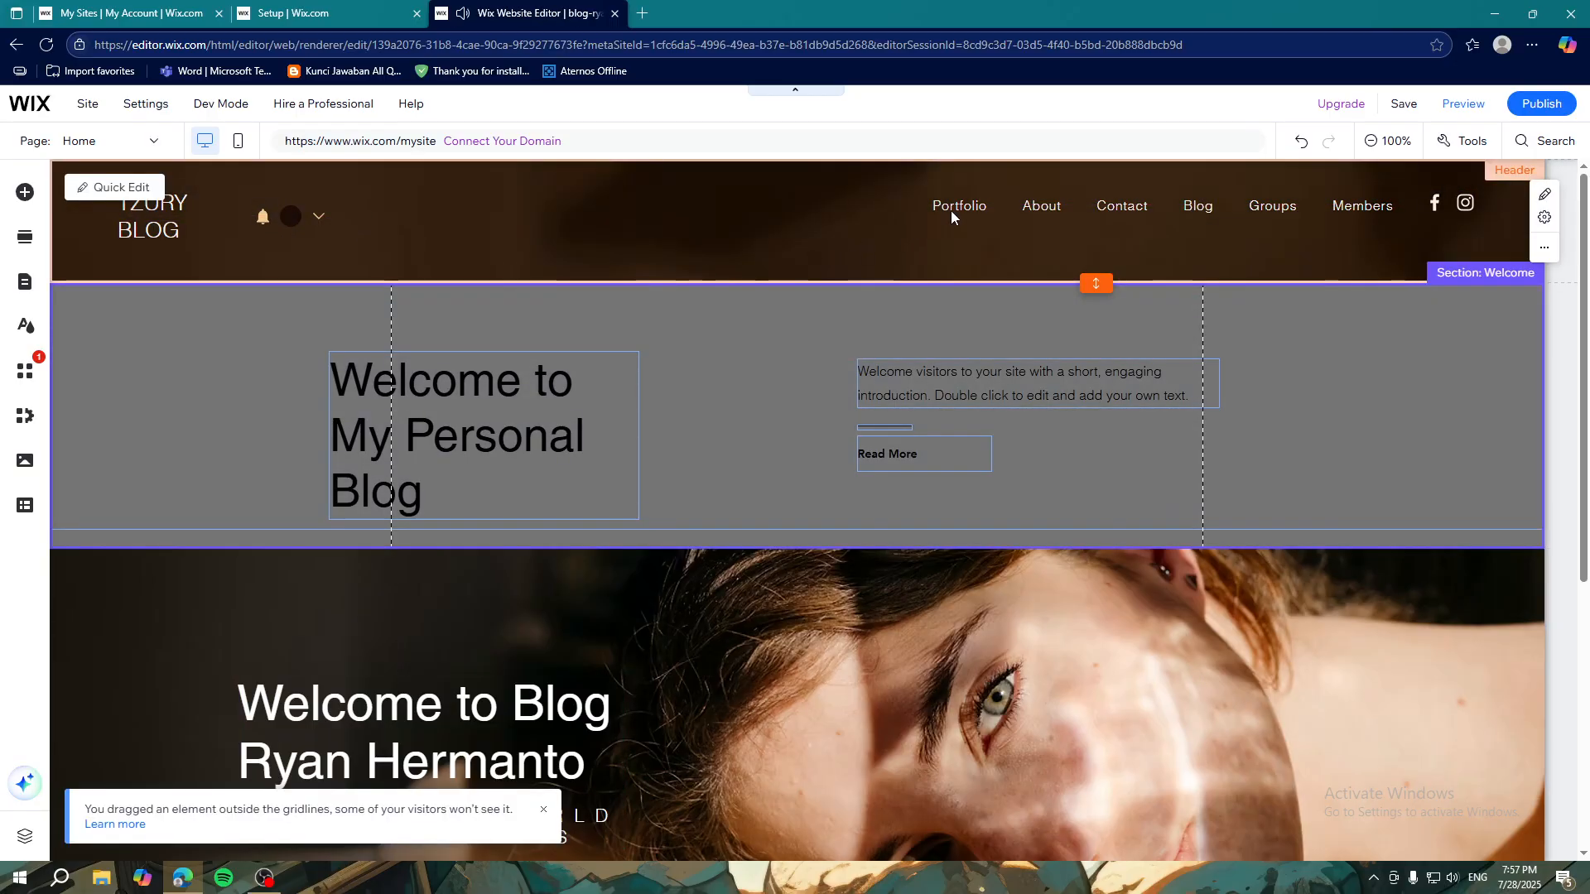
click(950, 210)
drag(950, 211, 959, 209)
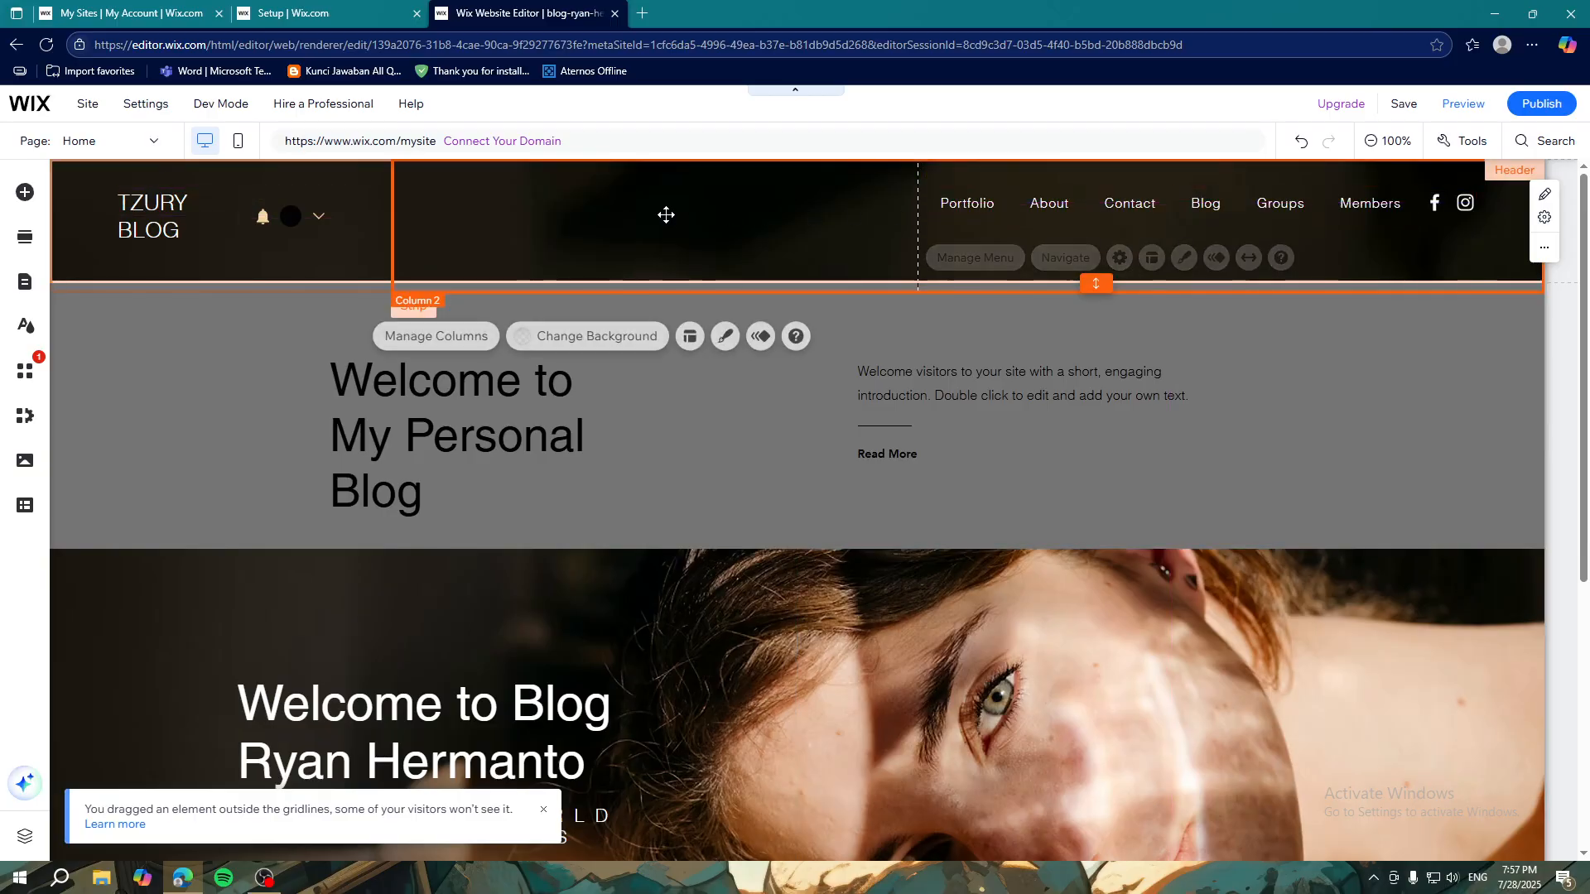
click(132, 235)
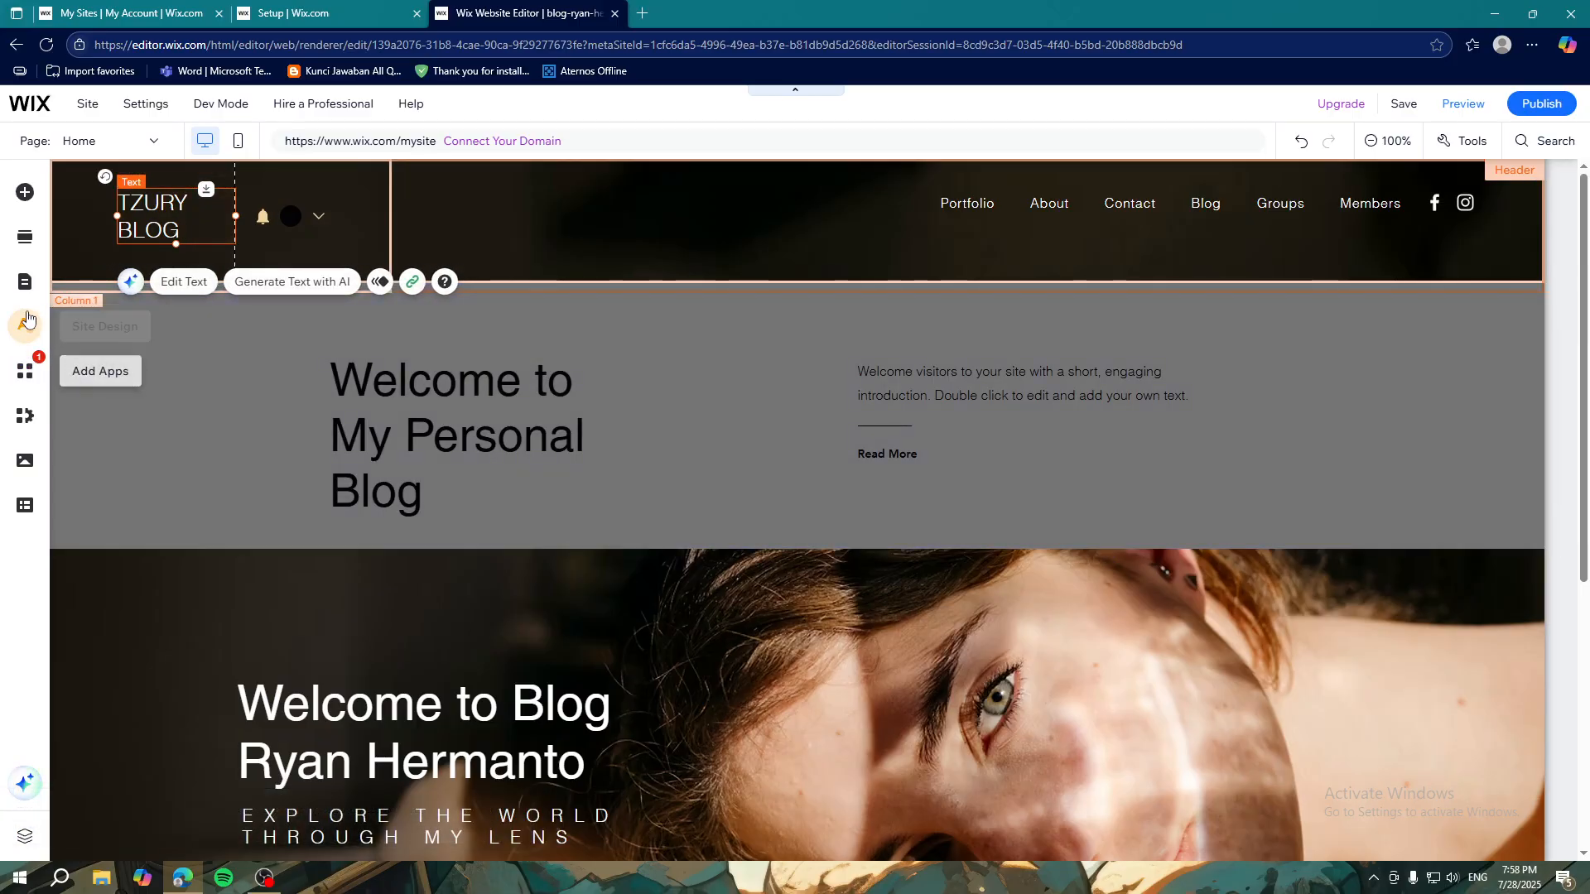
click(91, 344)
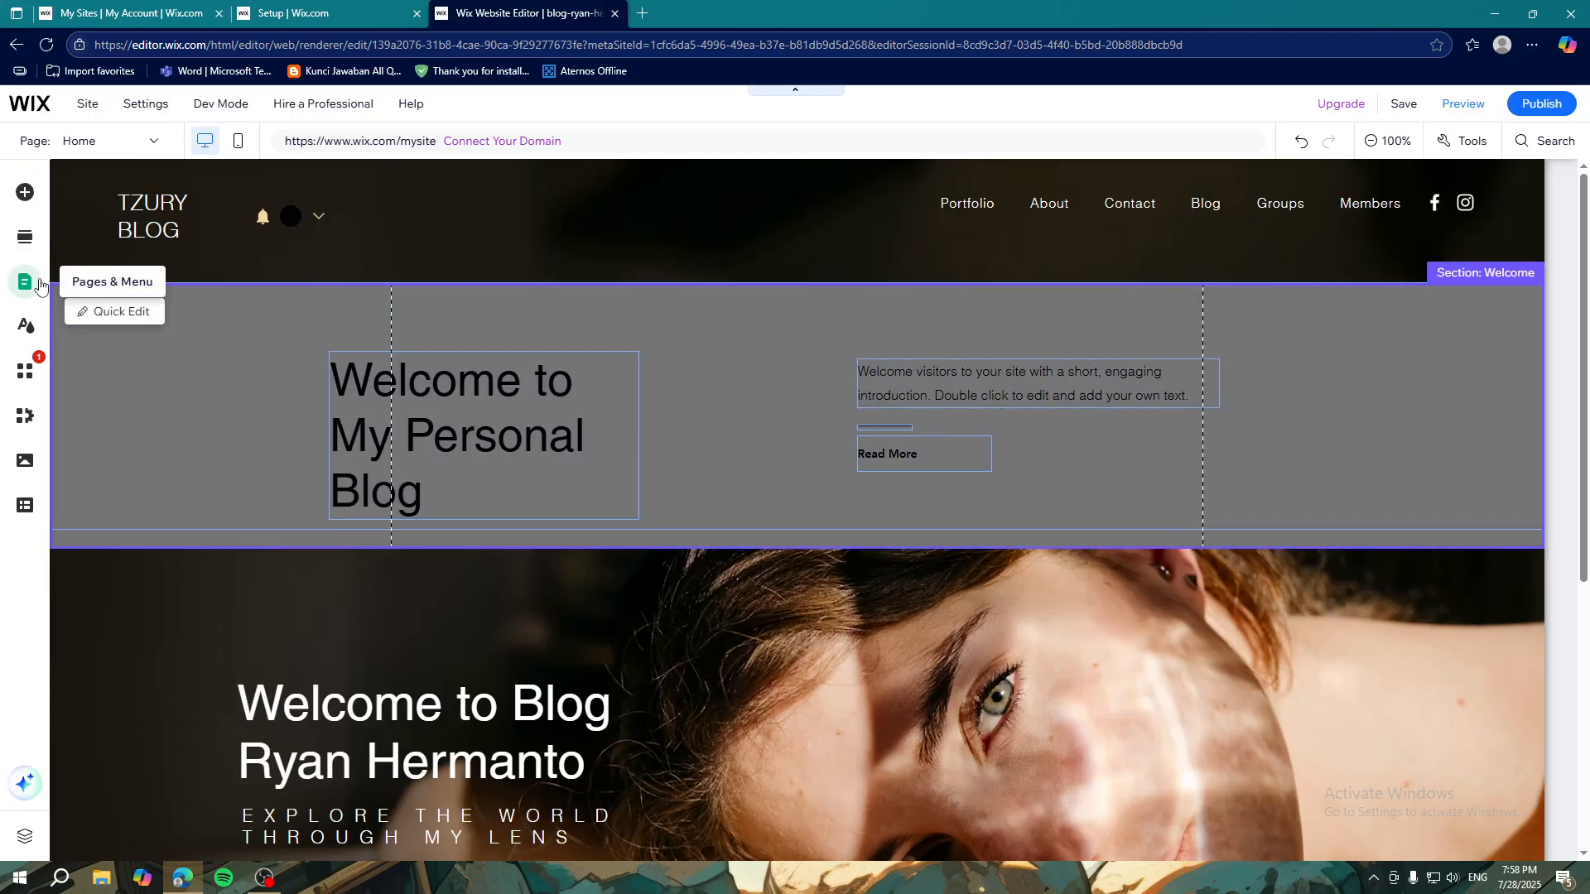
Step: Add the four-member "Our Team." section from the Team category to the home page, beneath the welcome photo
click(25, 281)
click(90, 260)
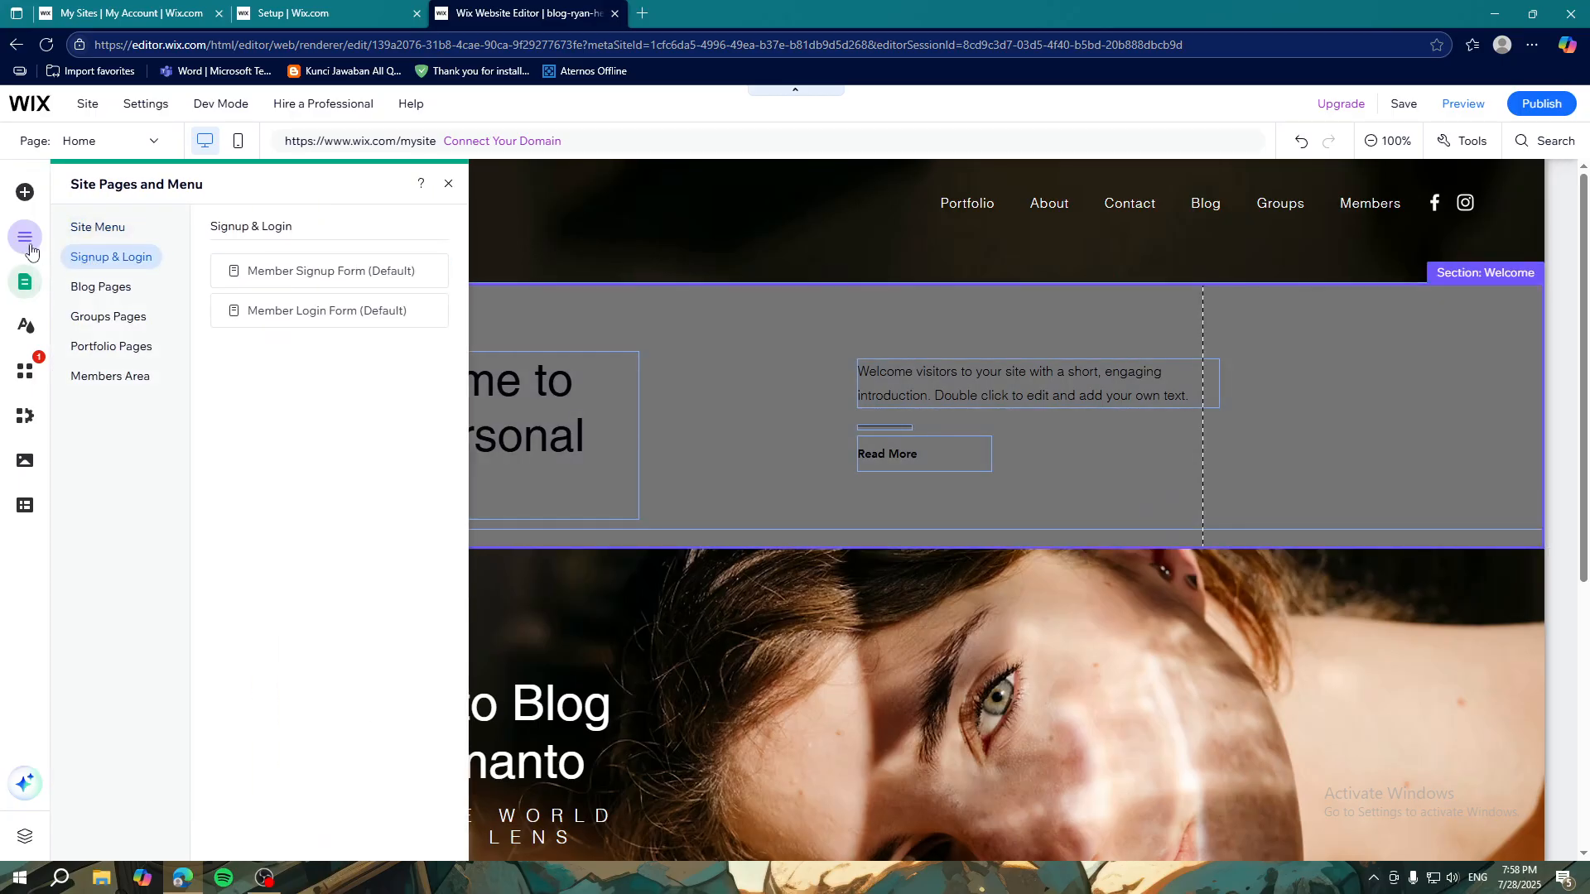
click(26, 240)
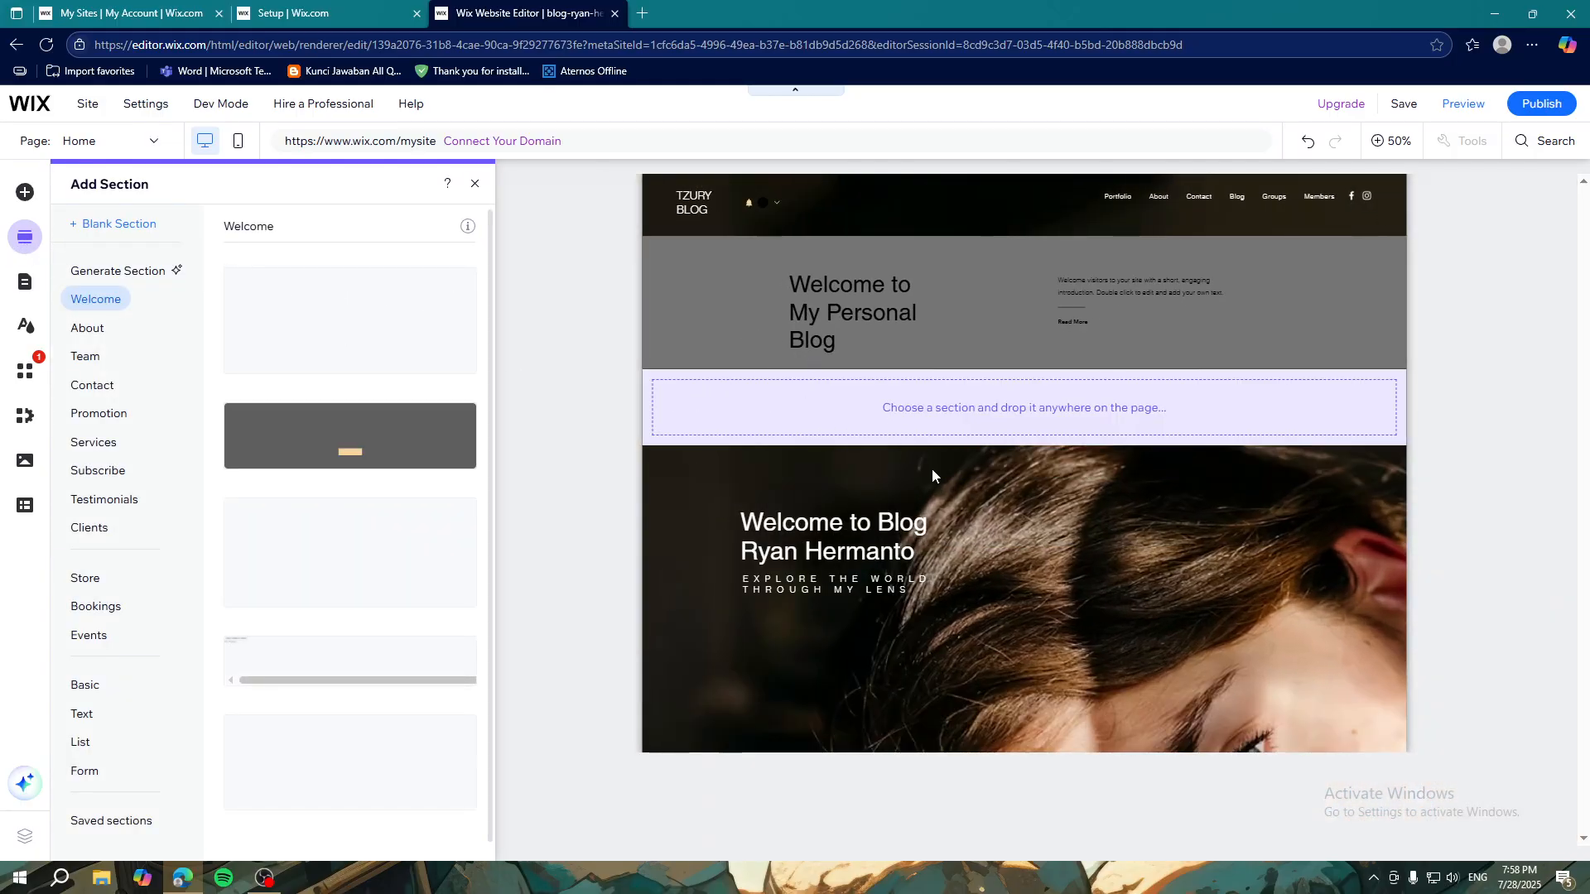
click(93, 358)
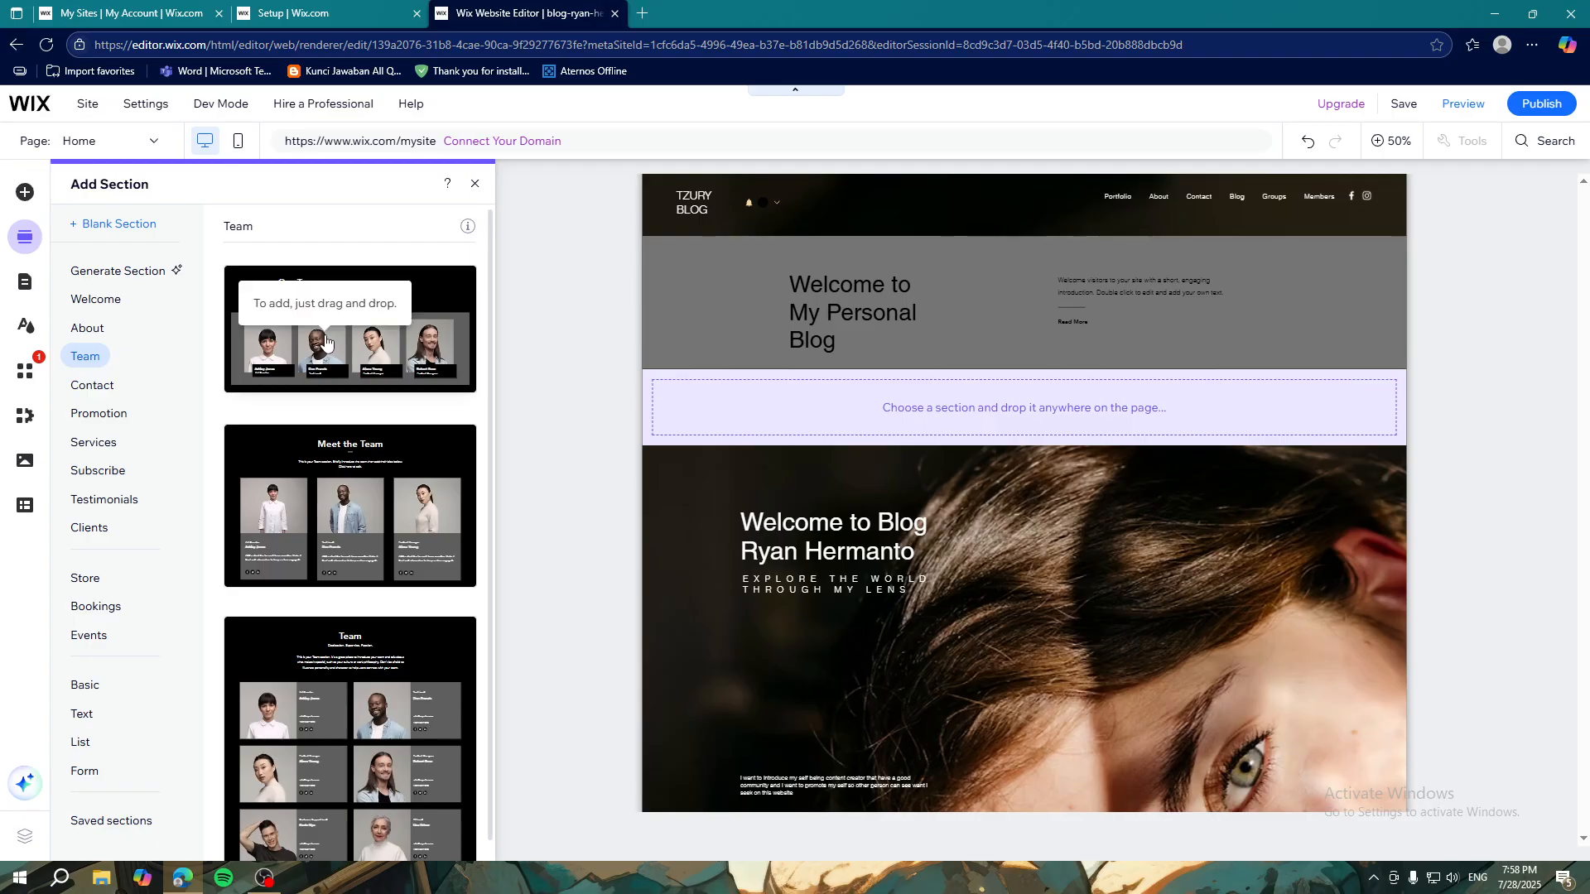
drag(327, 342, 934, 702)
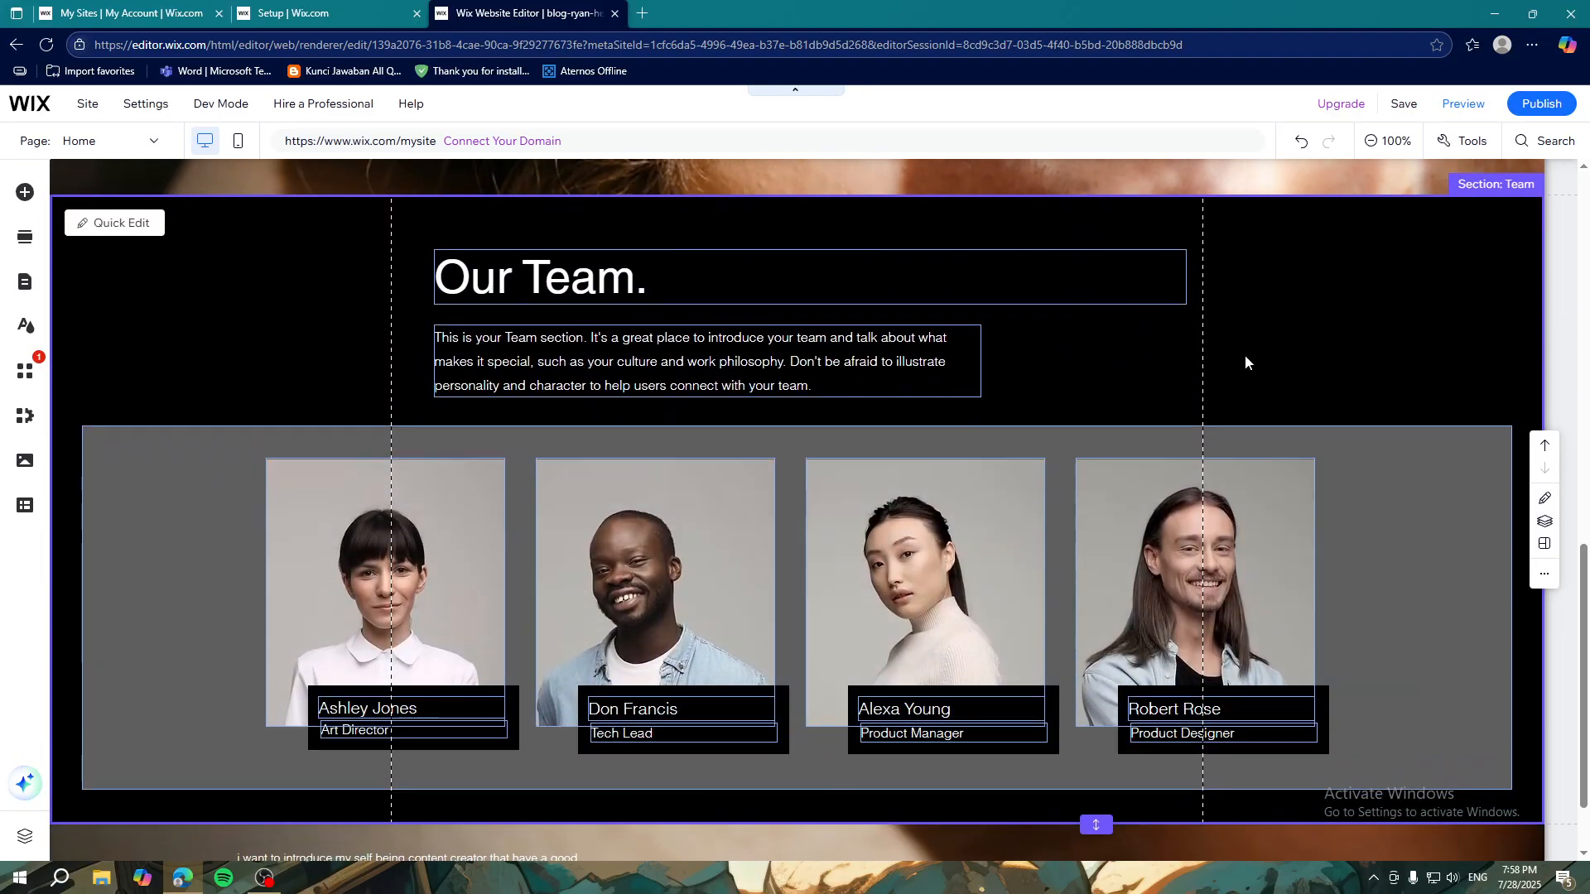
Step: Examine the new Team section's portraits, including the first one in Photo Studio, and review its place on the home page
click(461, 580)
click(399, 528)
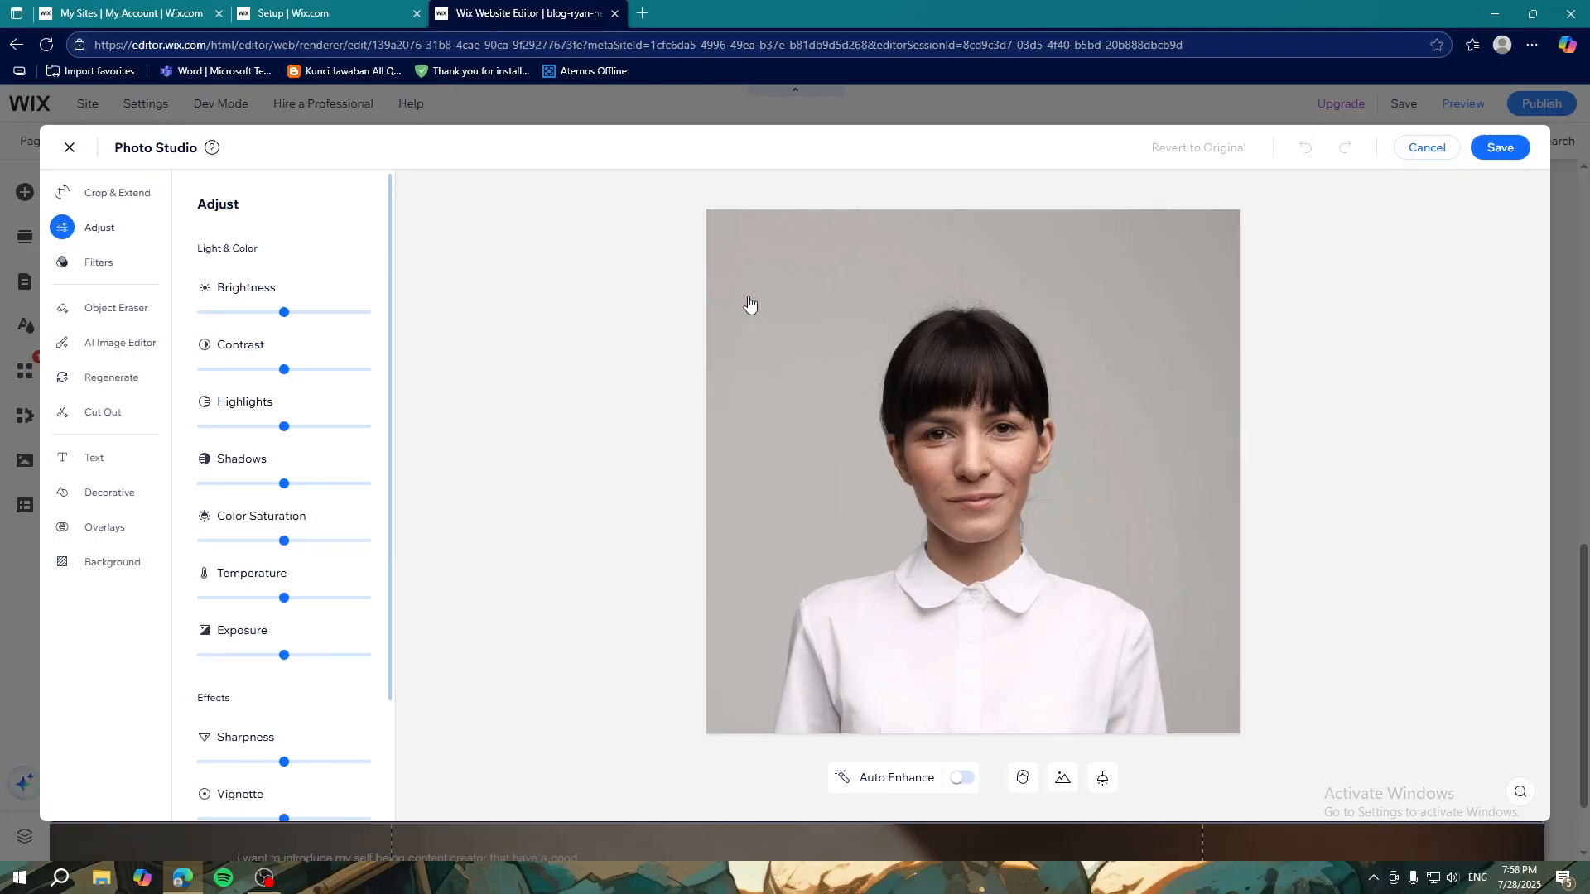
click(1428, 148)
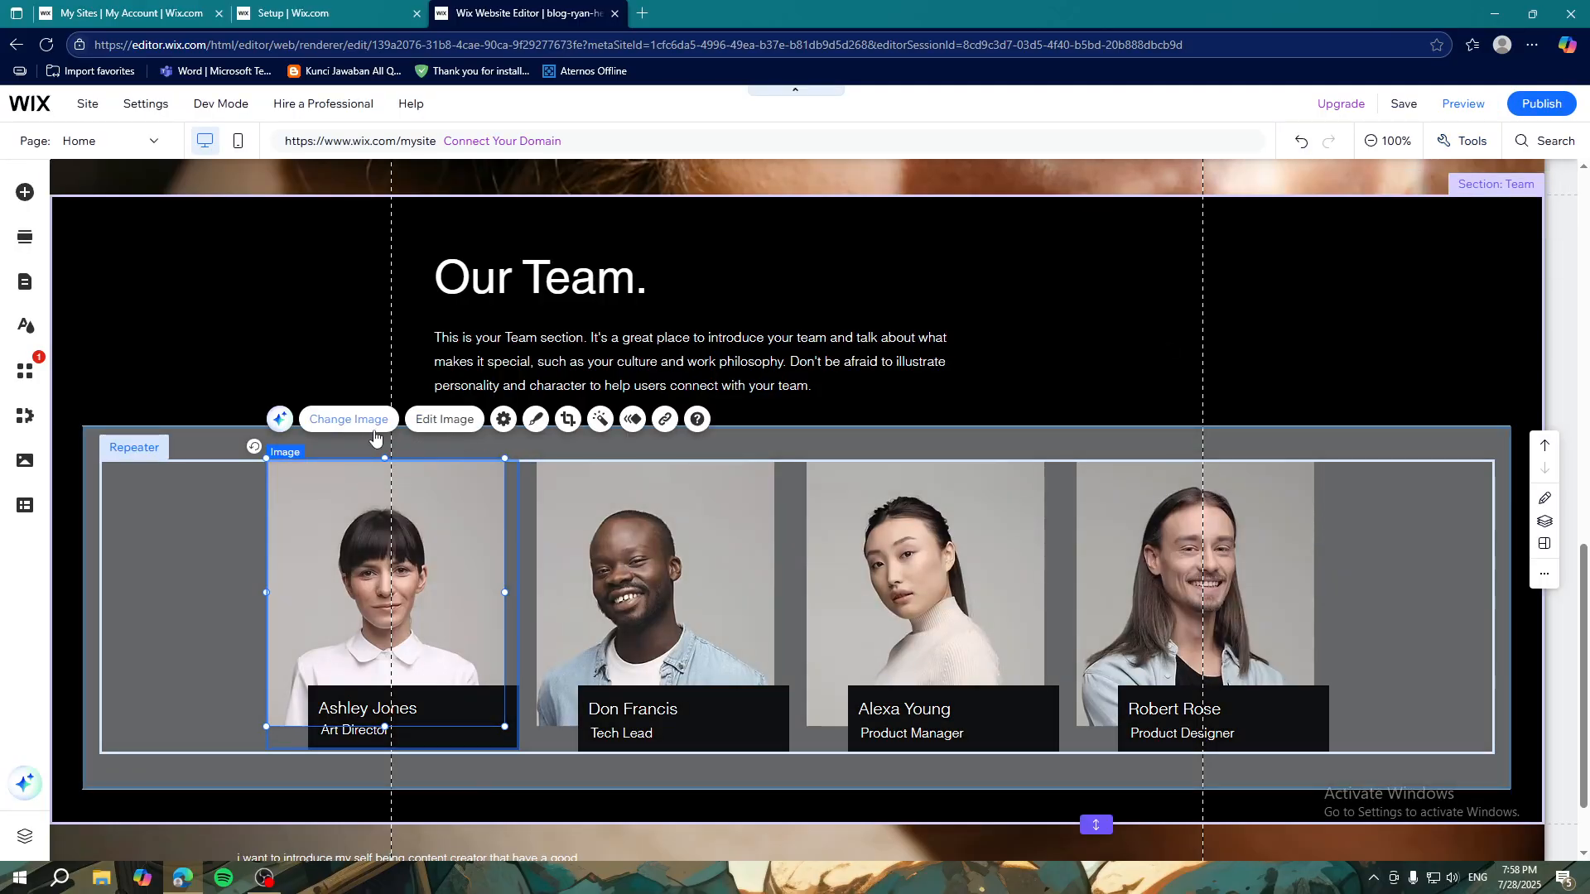
click(634, 535)
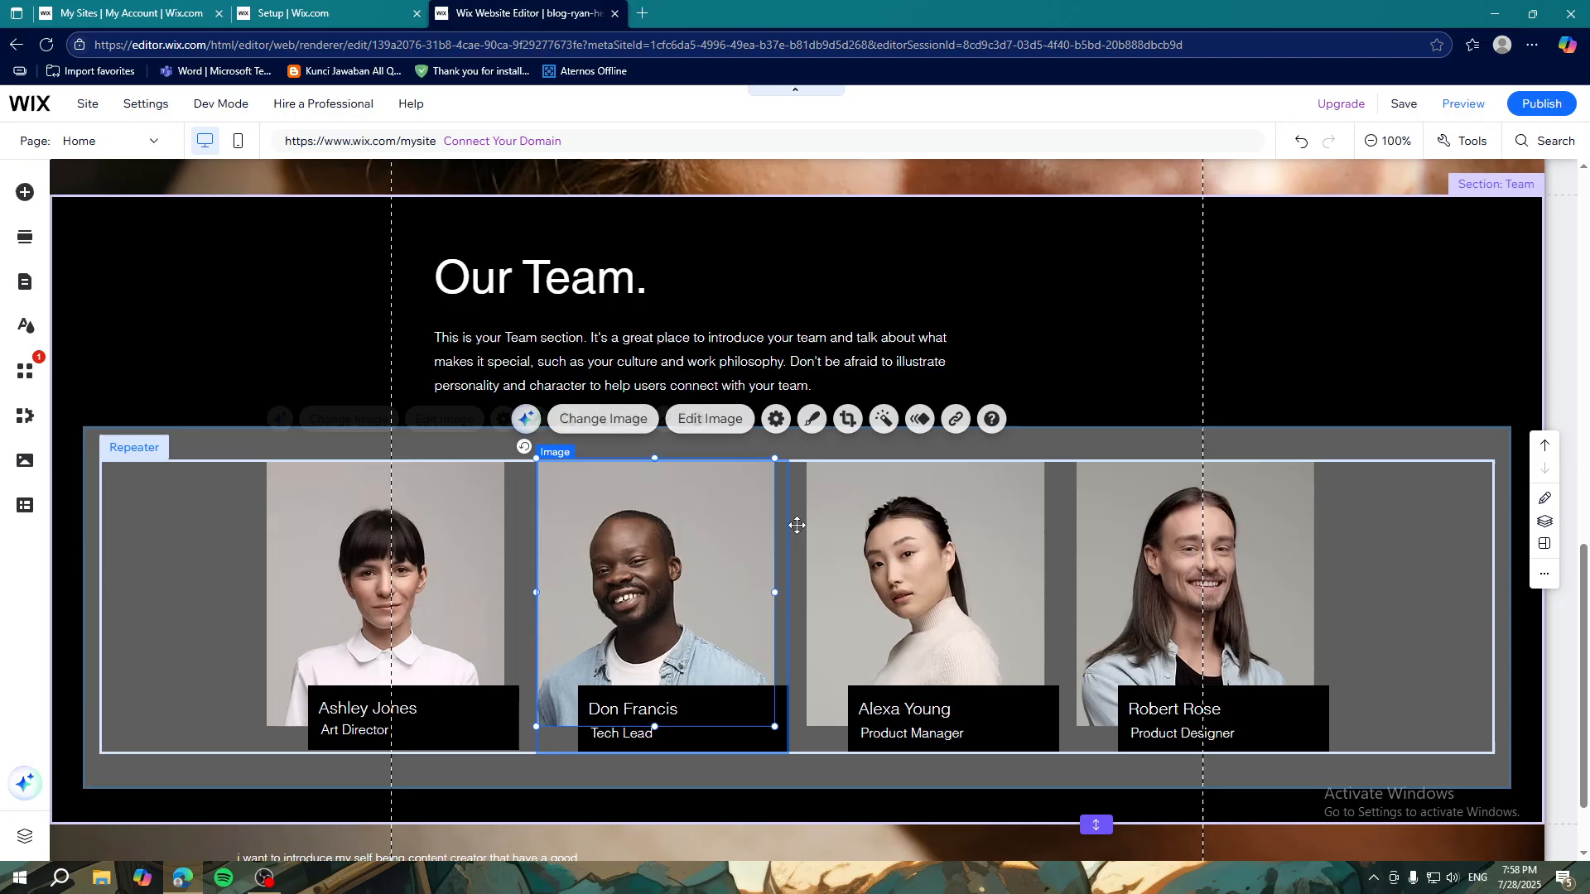
scroll(843, 525, down, 1)
scroll(969, 520, up, 7)
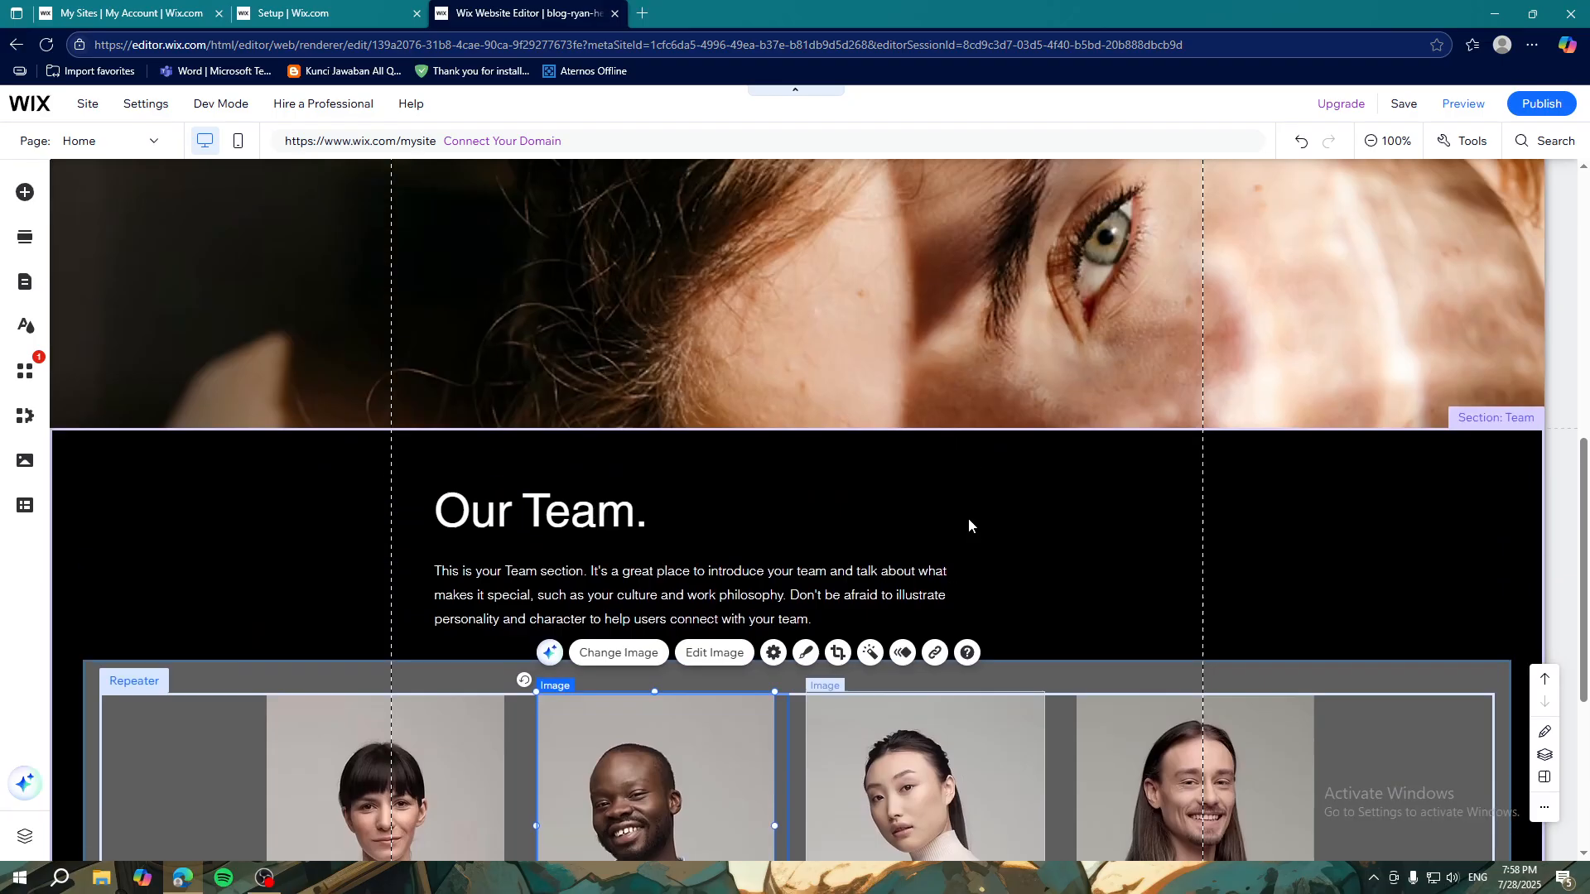
scroll(828, 518, down, 3)
scroll(247, 484, up, 7)
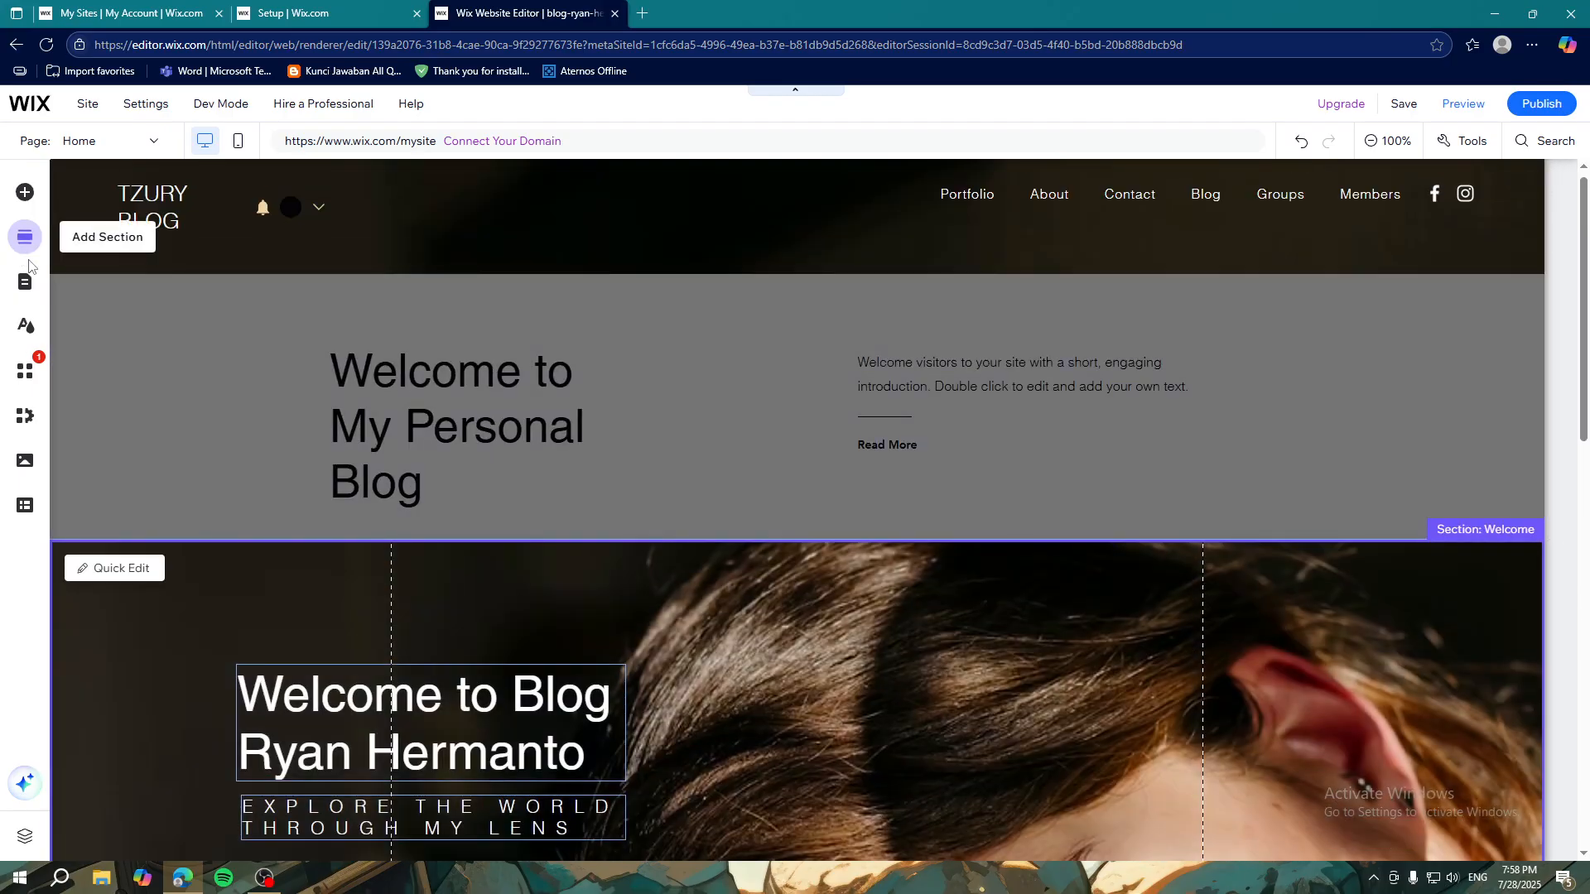
scroll(375, 442, down, 8)
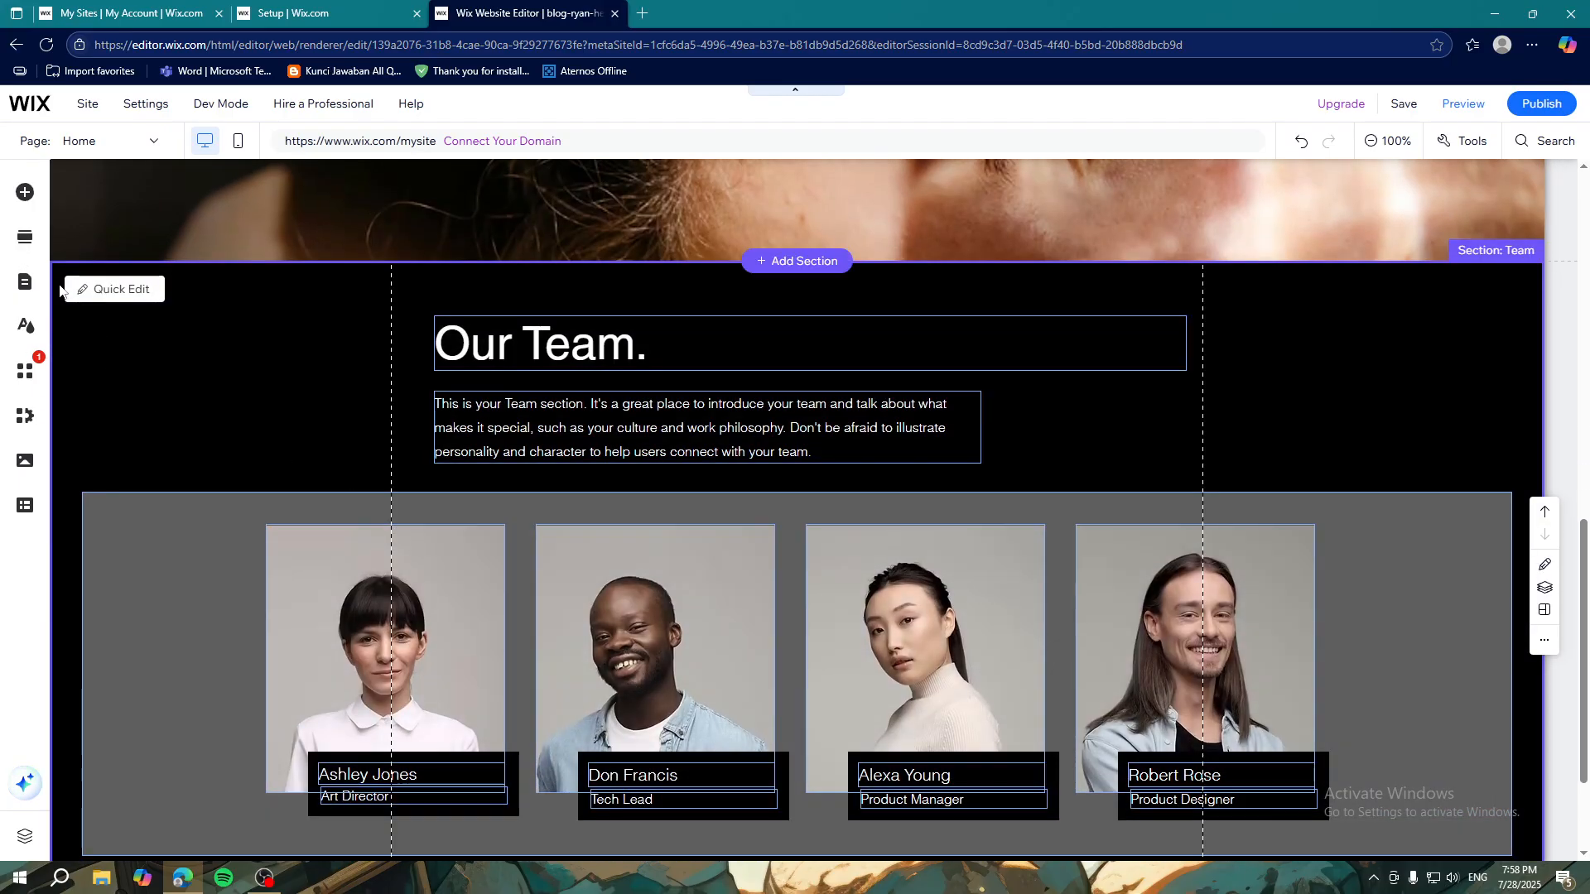
click(24, 238)
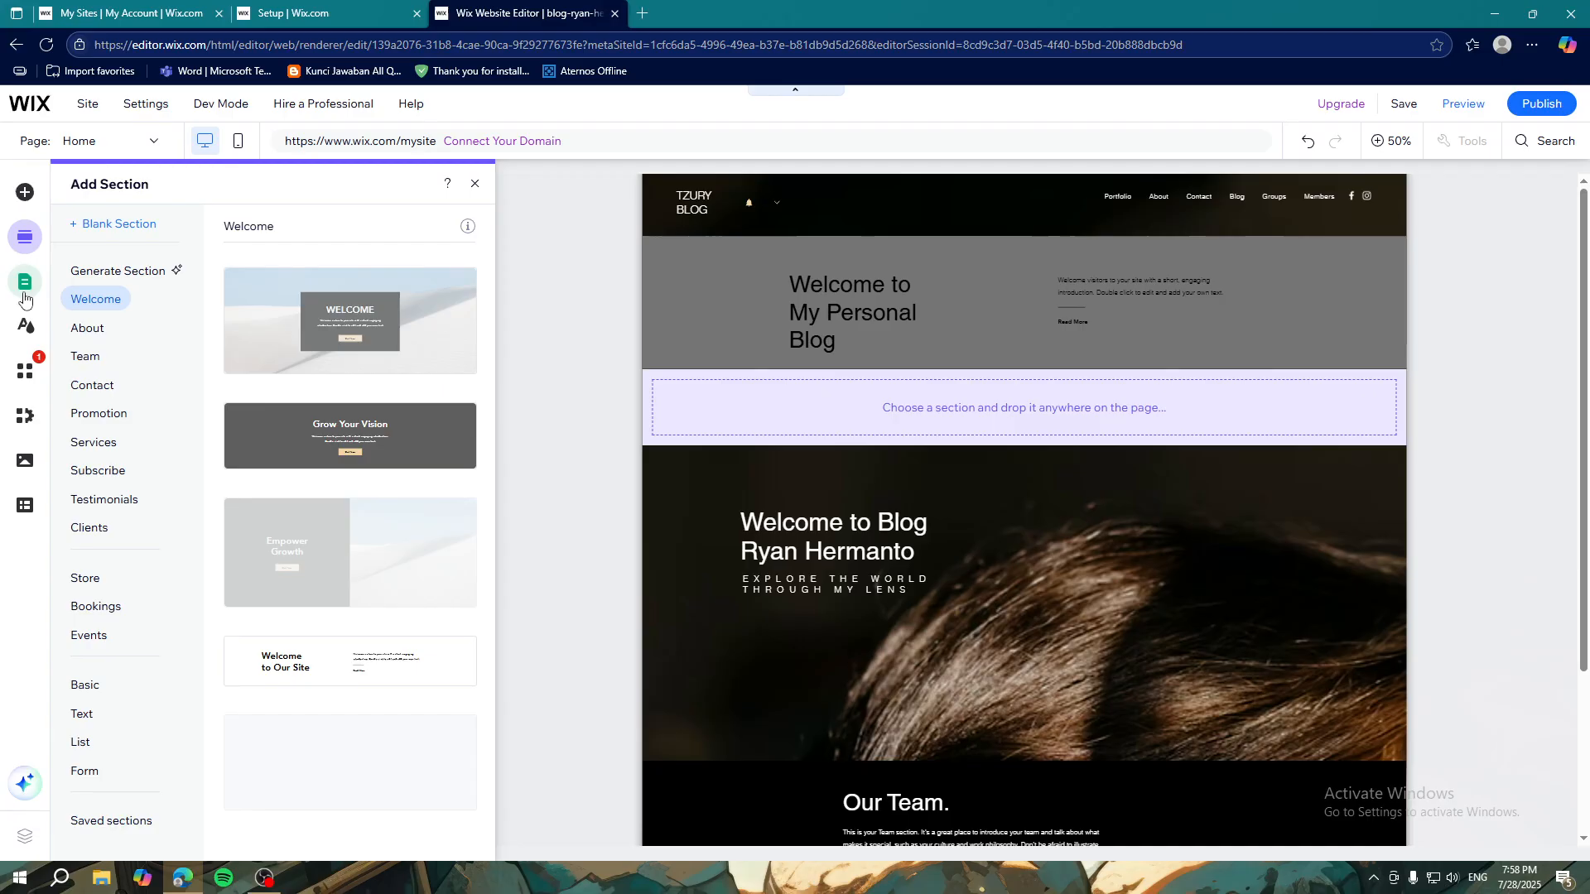
click(24, 282)
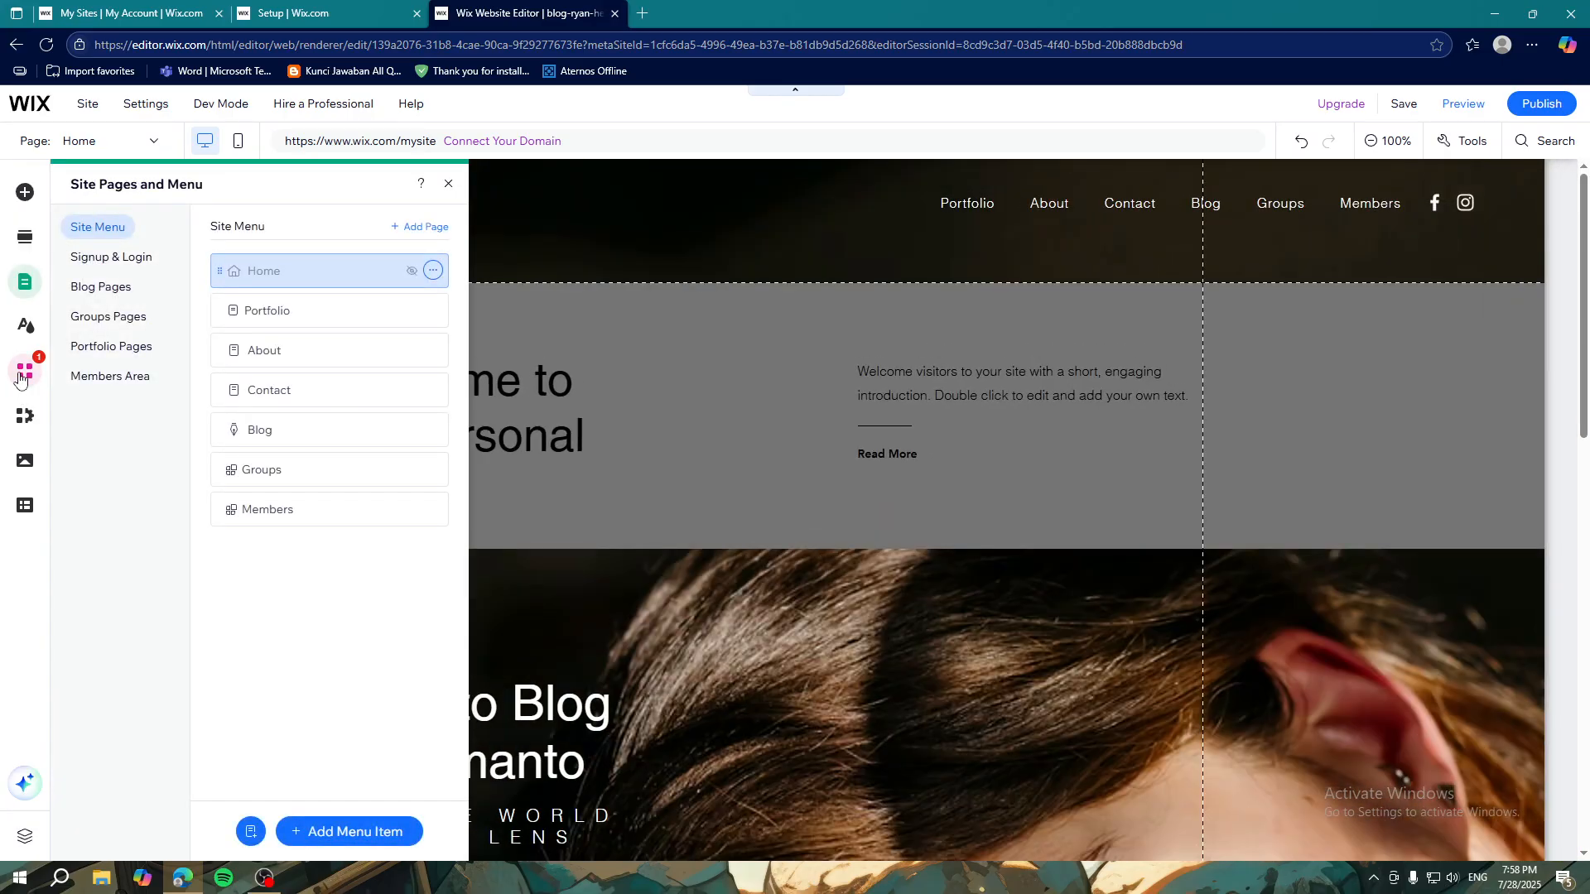
click(23, 374)
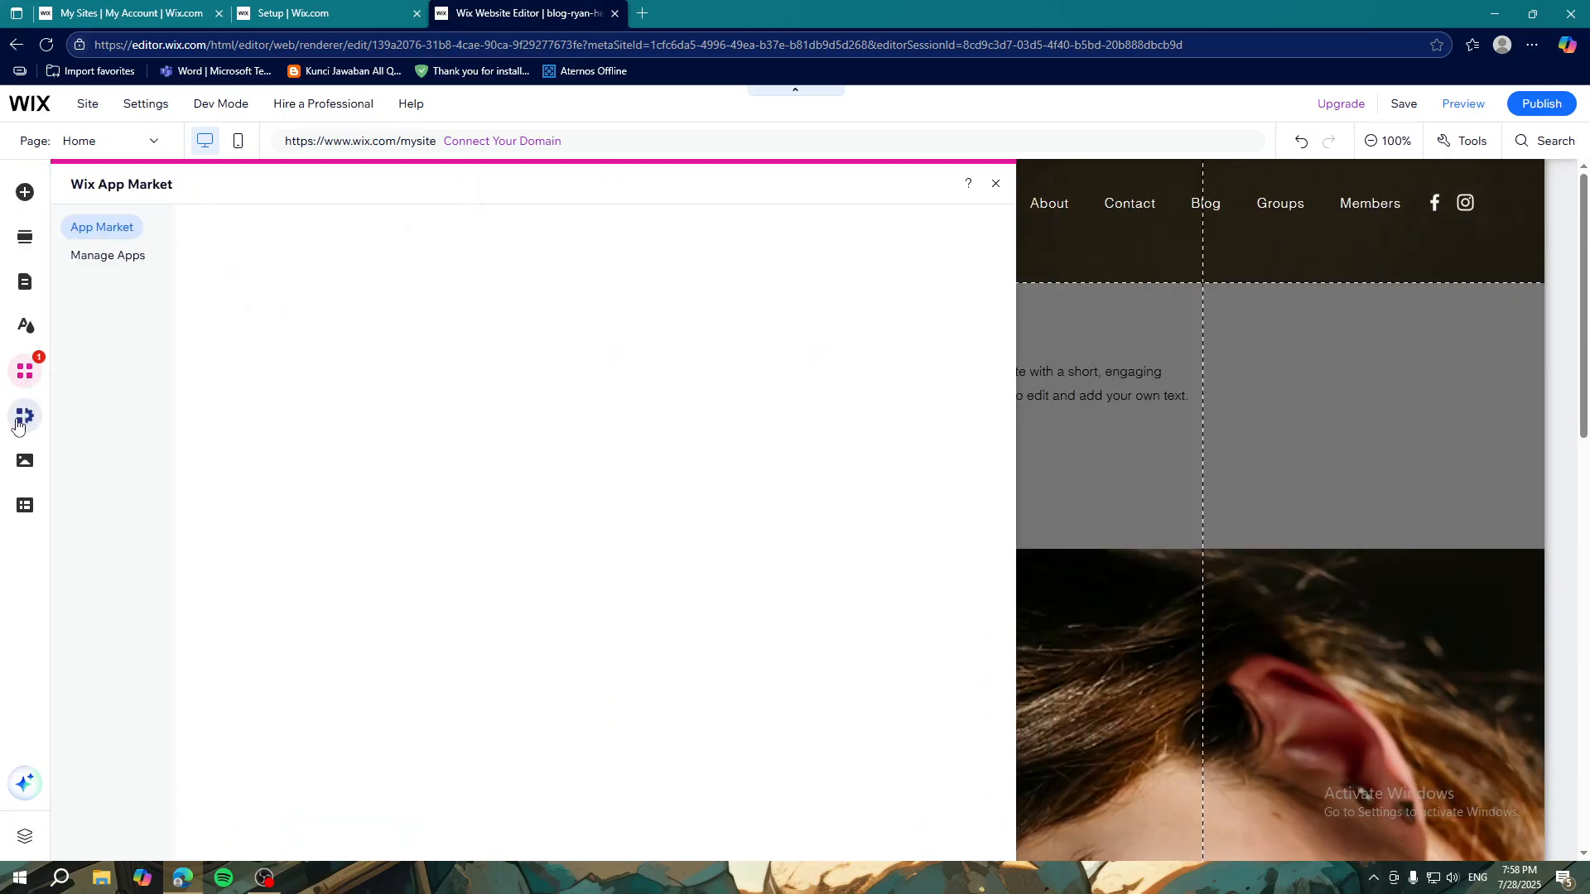
click(70, 256)
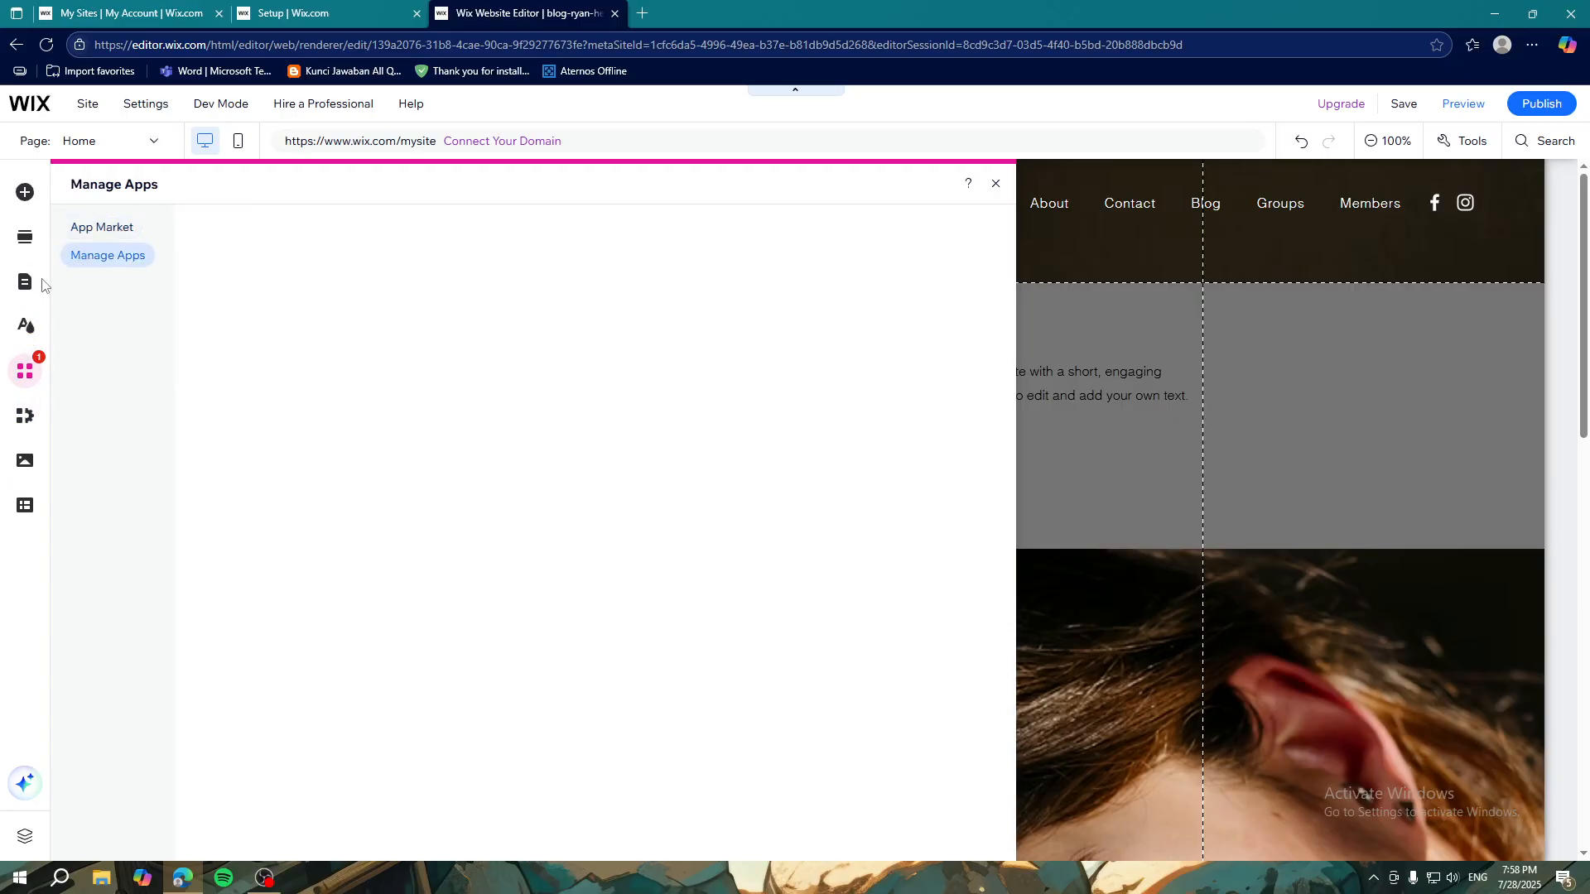
click(24, 282)
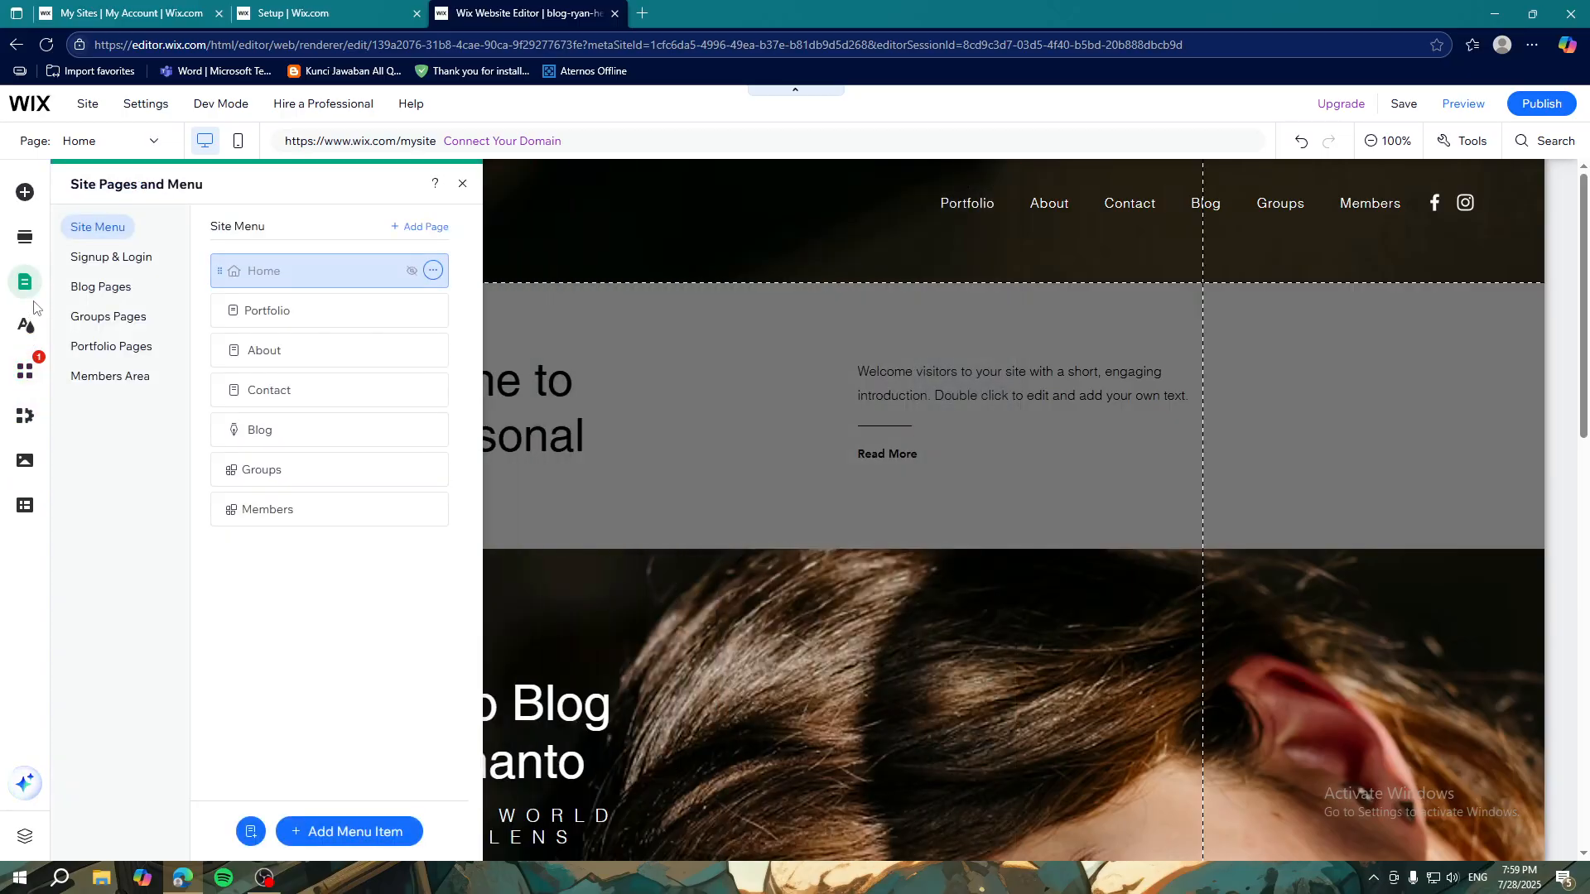
Step: Compare the Team section designs and add the "Contact Us" section with address, opening hours and map directly above the Team section
click(25, 234)
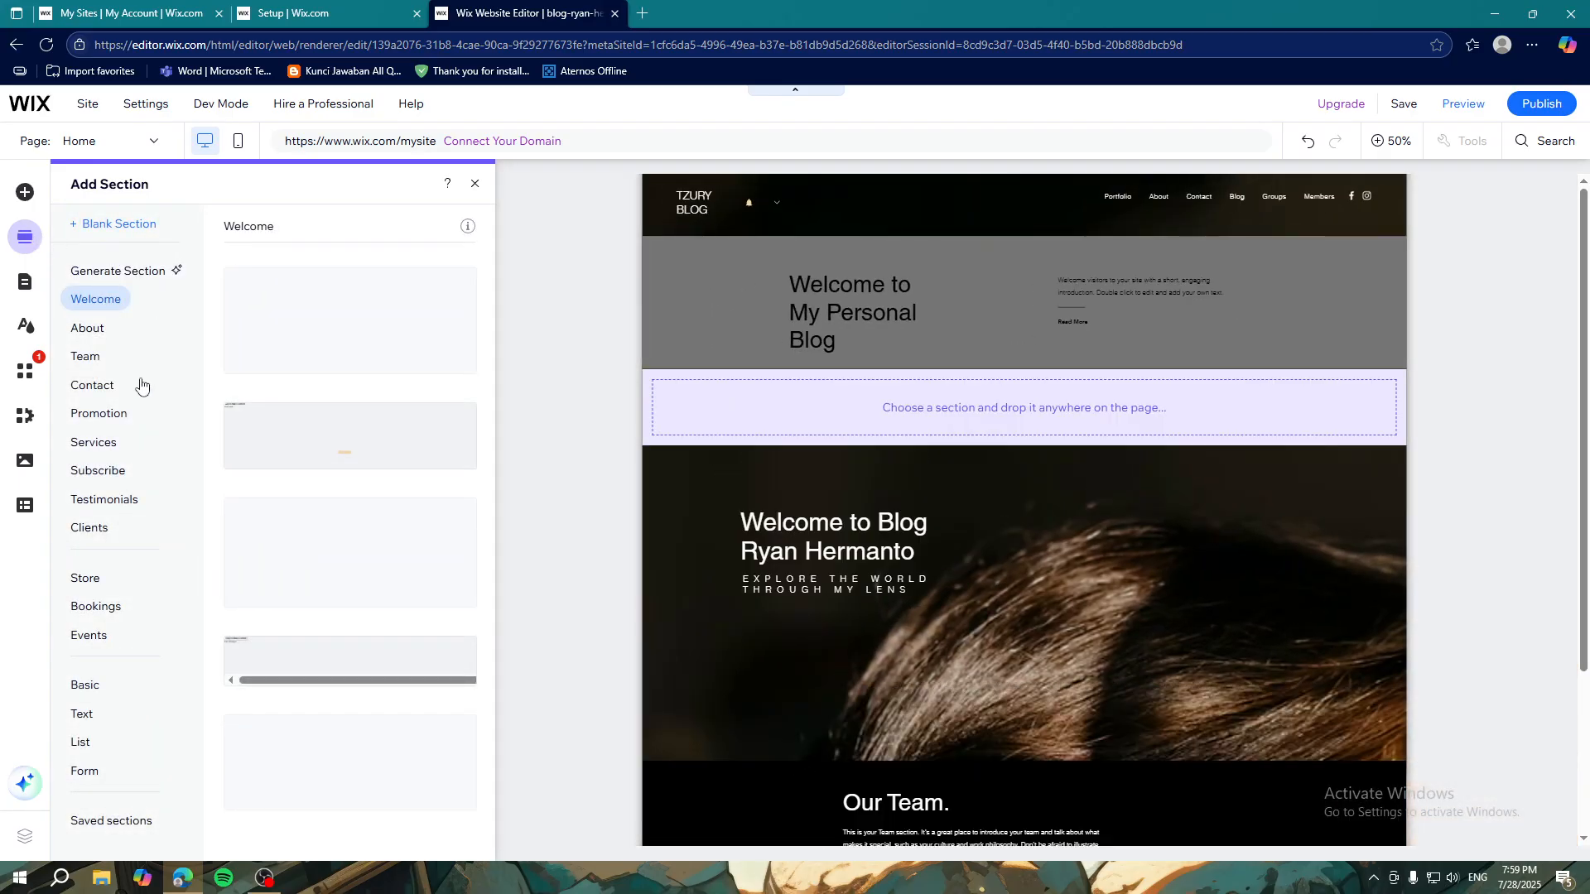
scroll(736, 419, down, 3)
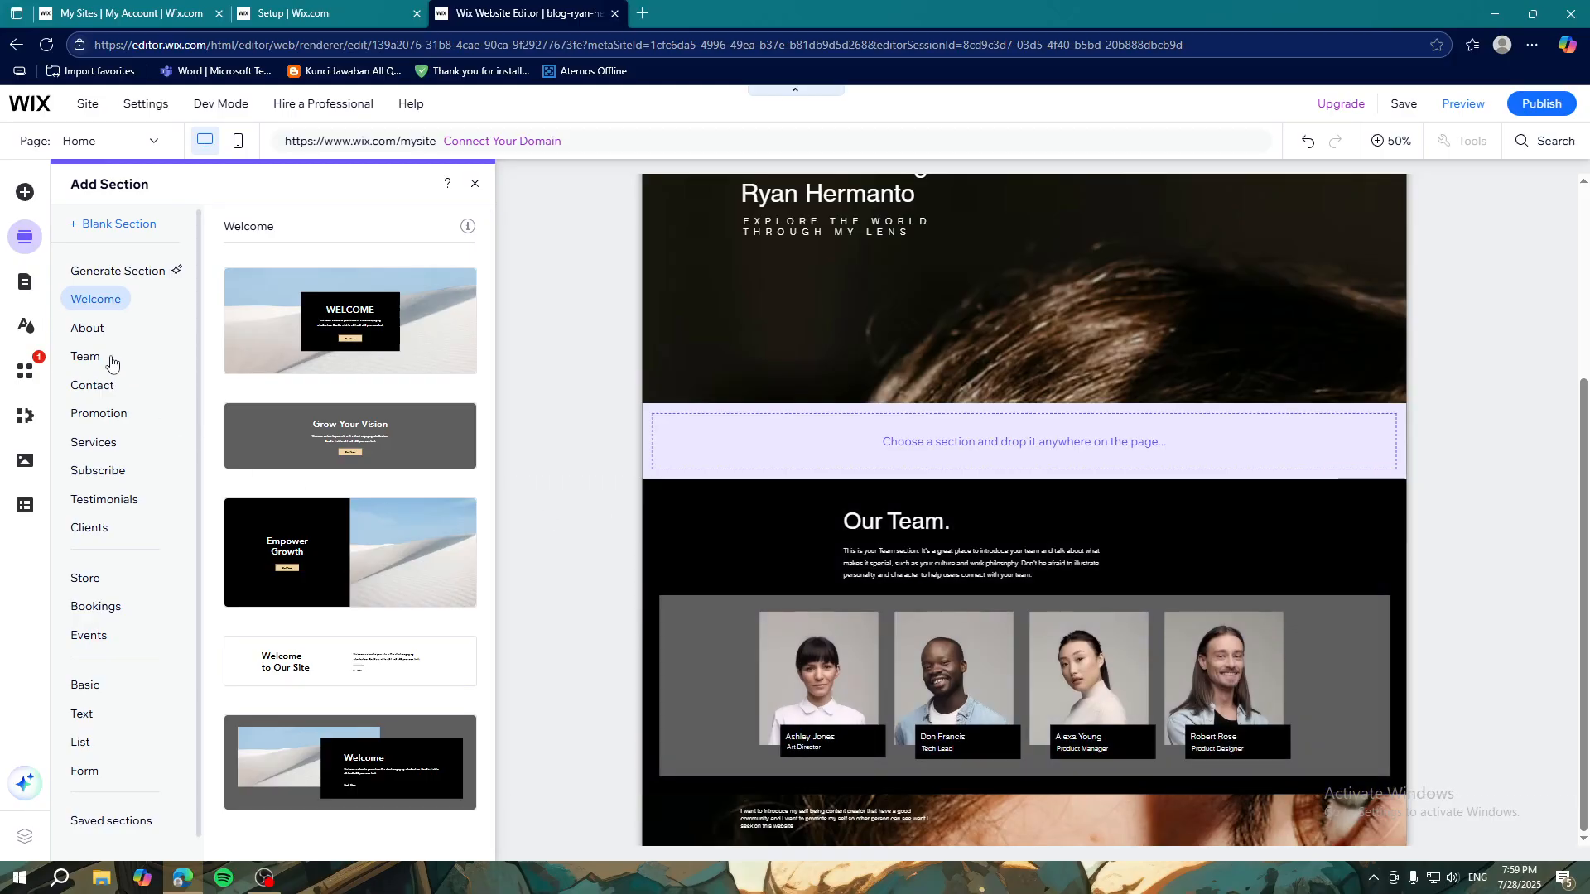
click(84, 356)
scroll(306, 445, down, 1)
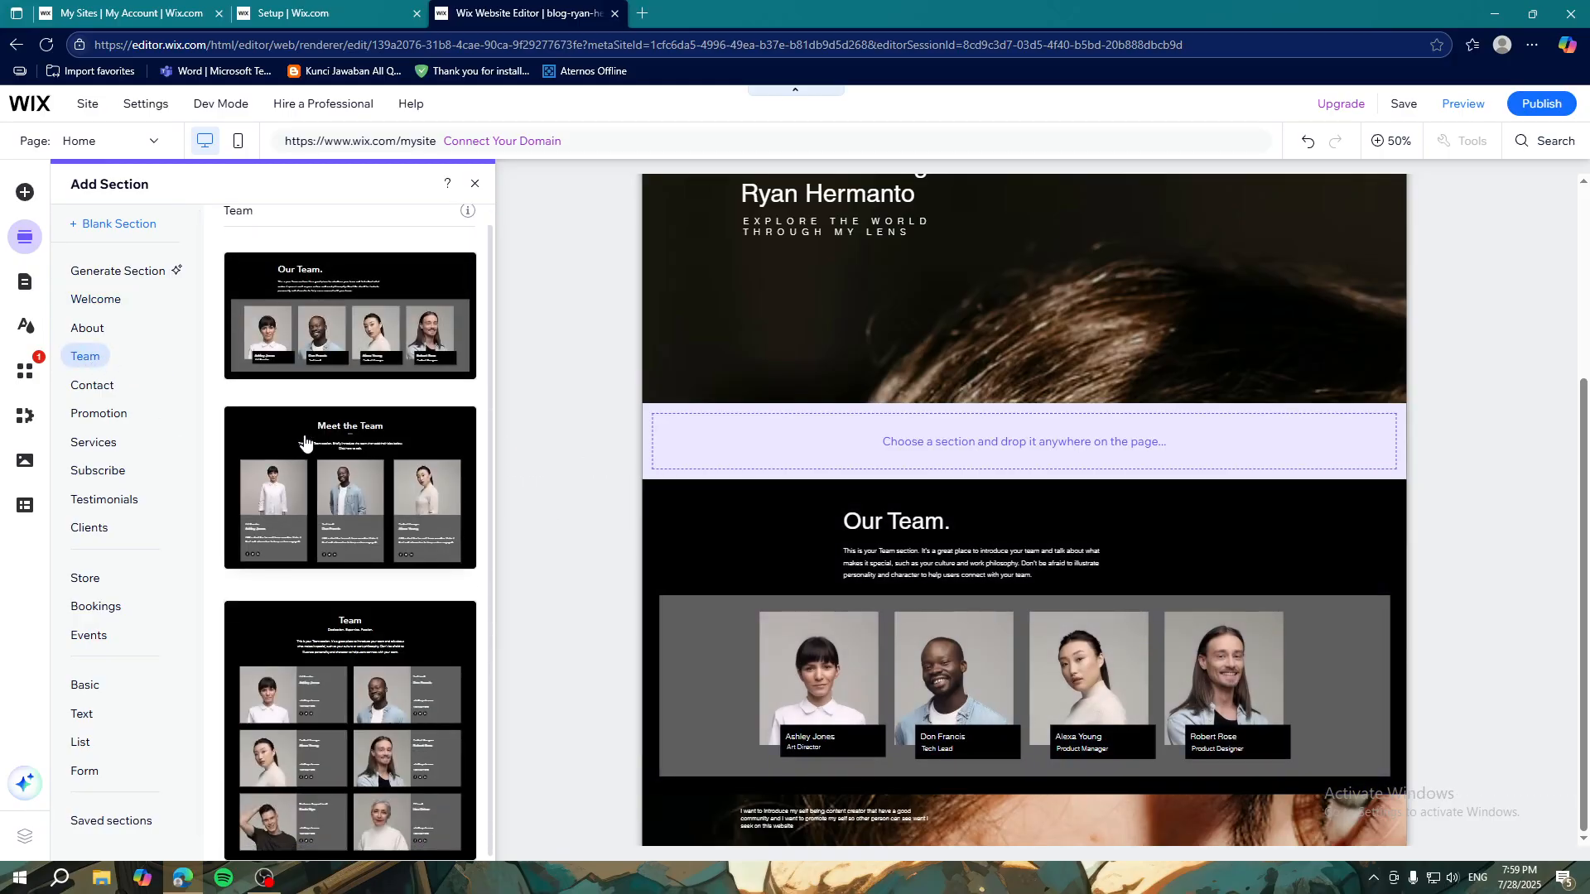
scroll(323, 439, up, 1)
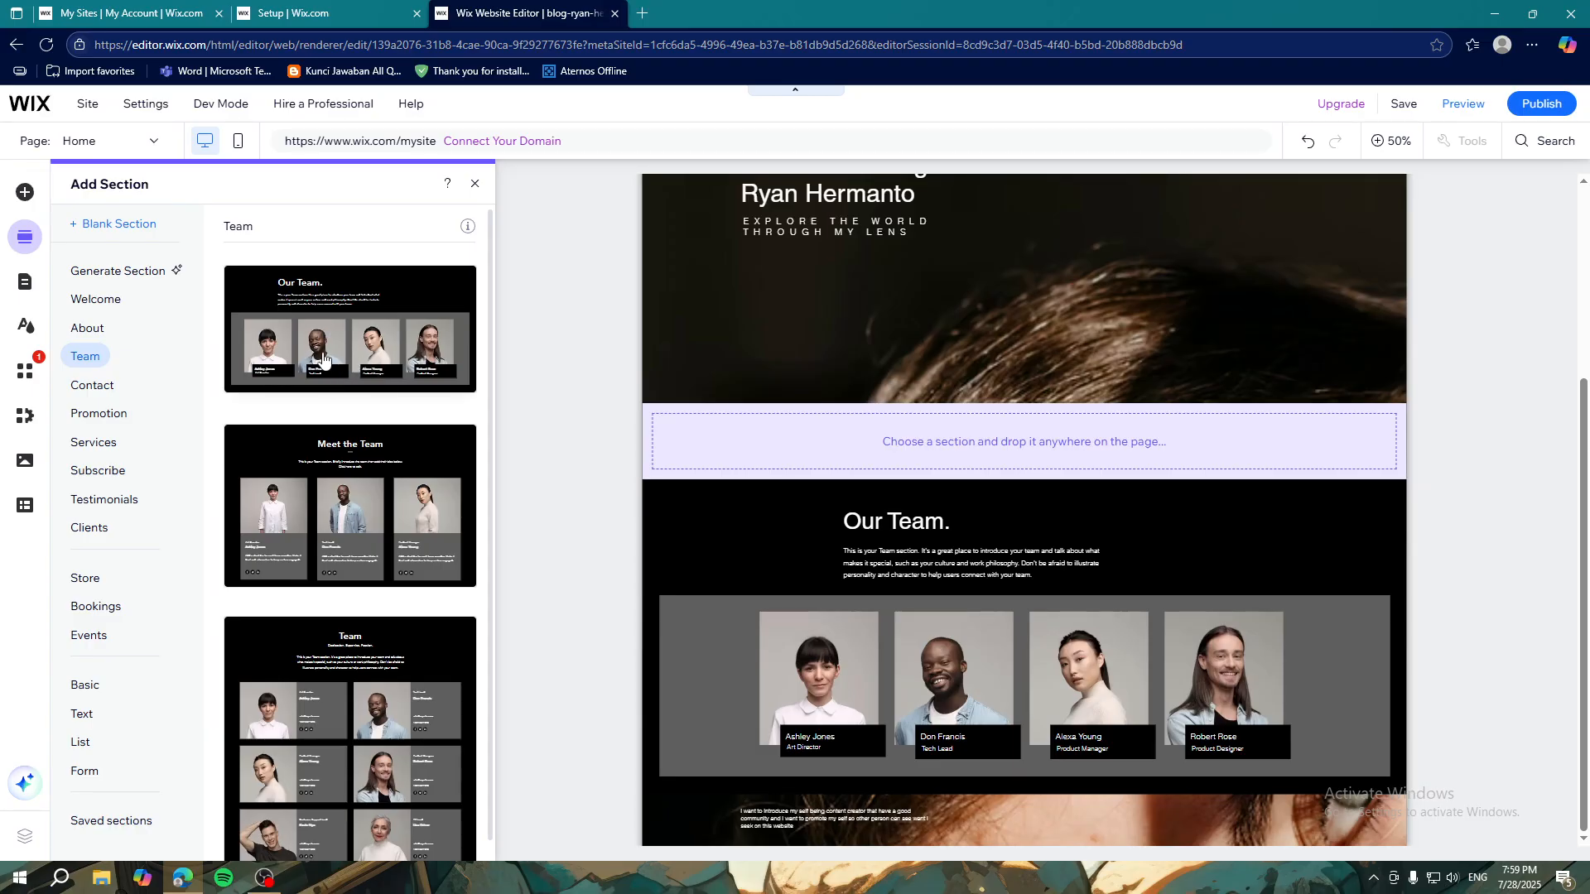
scroll(319, 372, down, 1)
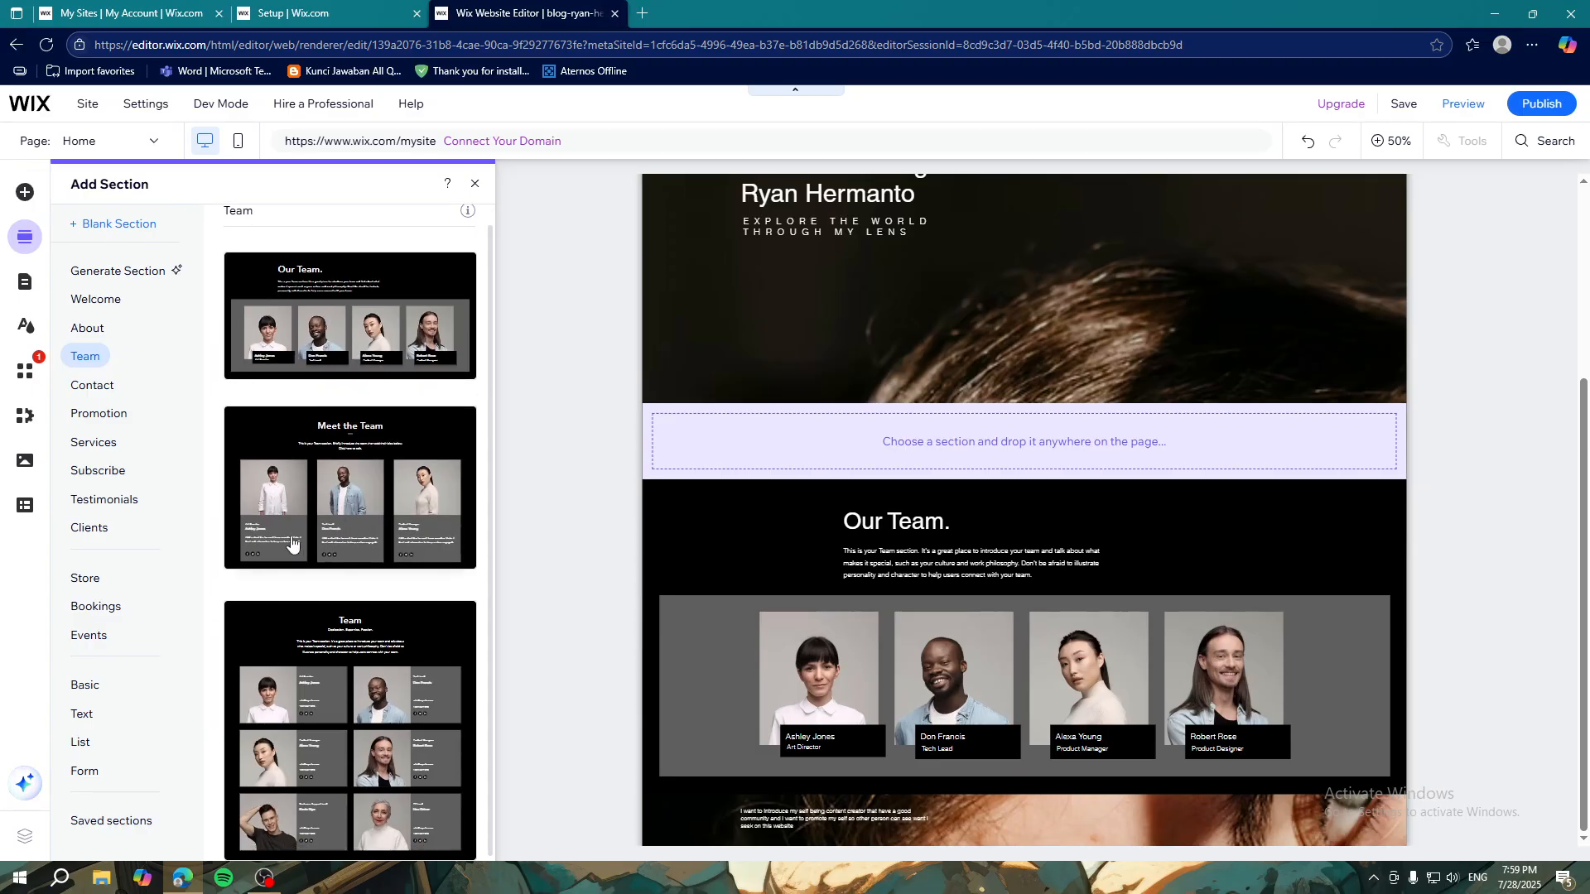
click(86, 386)
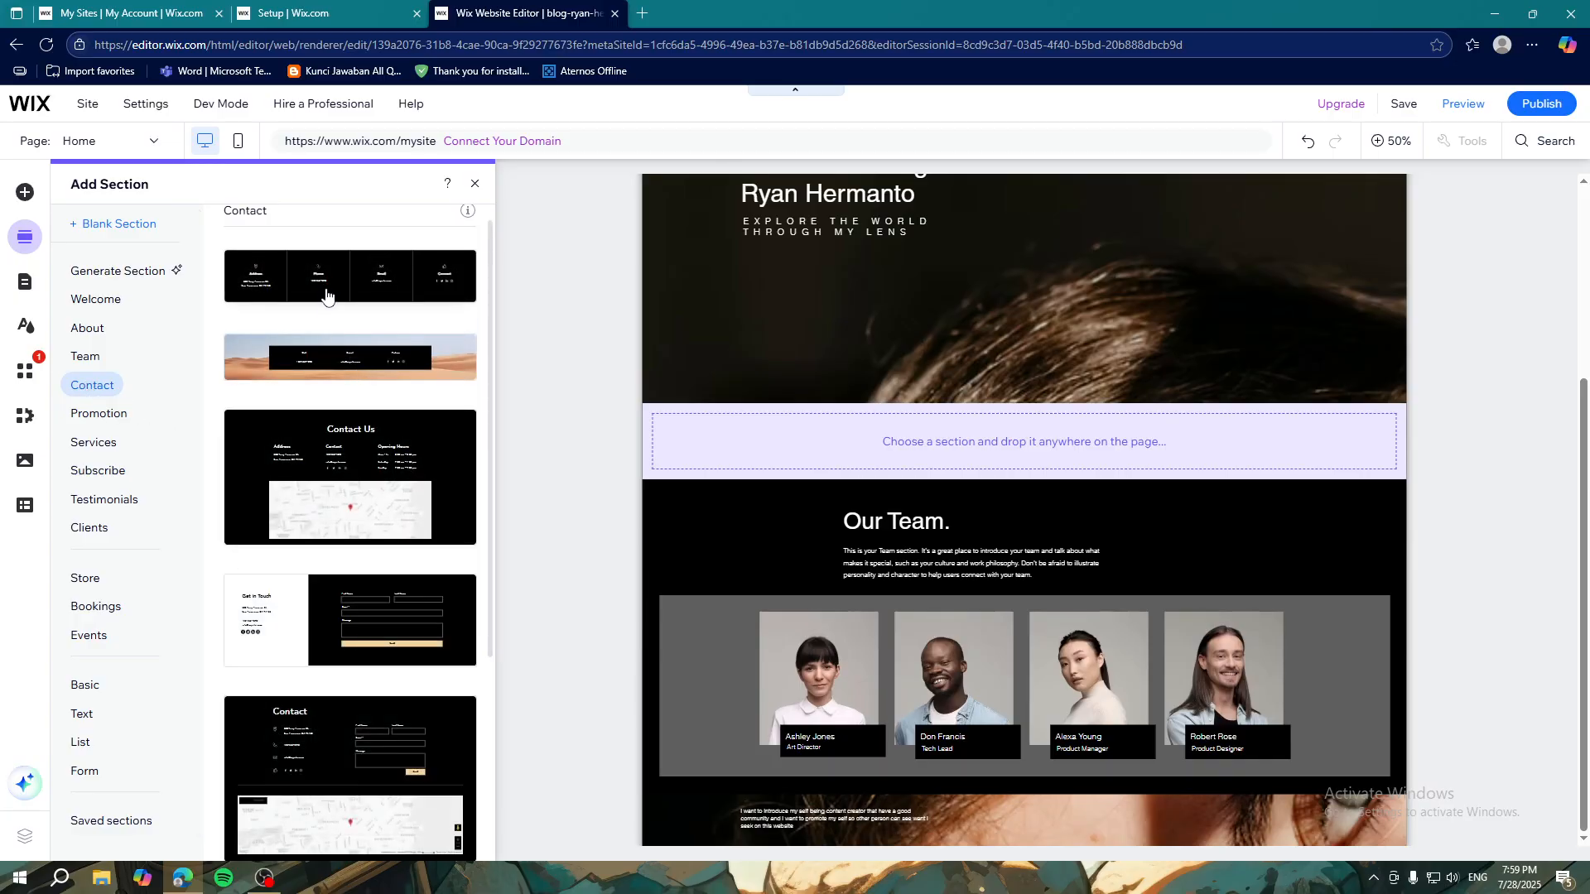
click(323, 454)
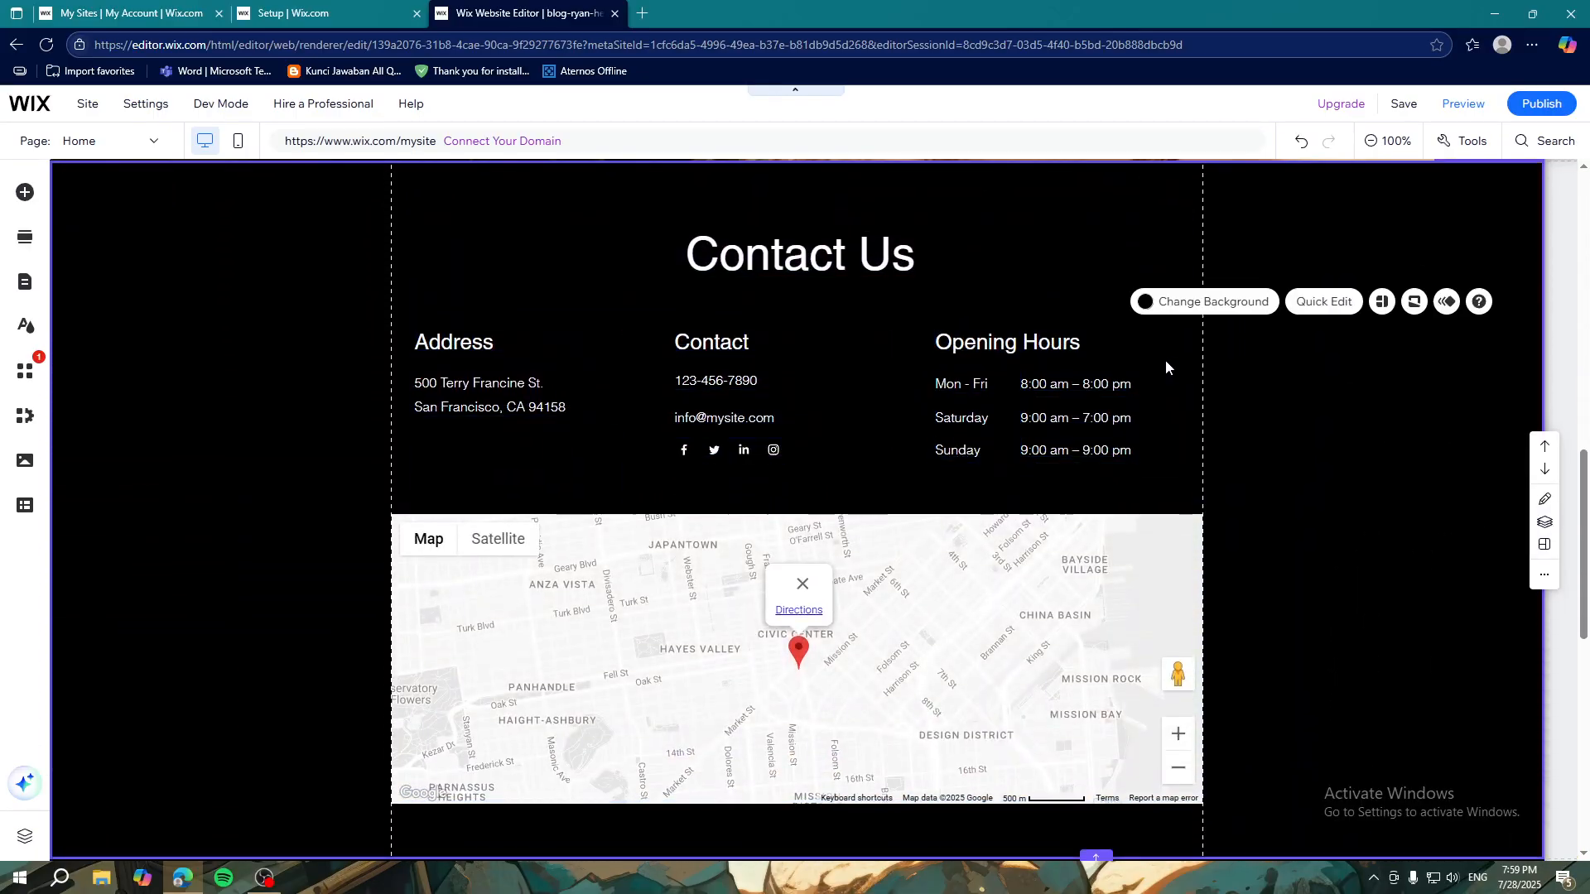
drag(1155, 360, 1190, 444)
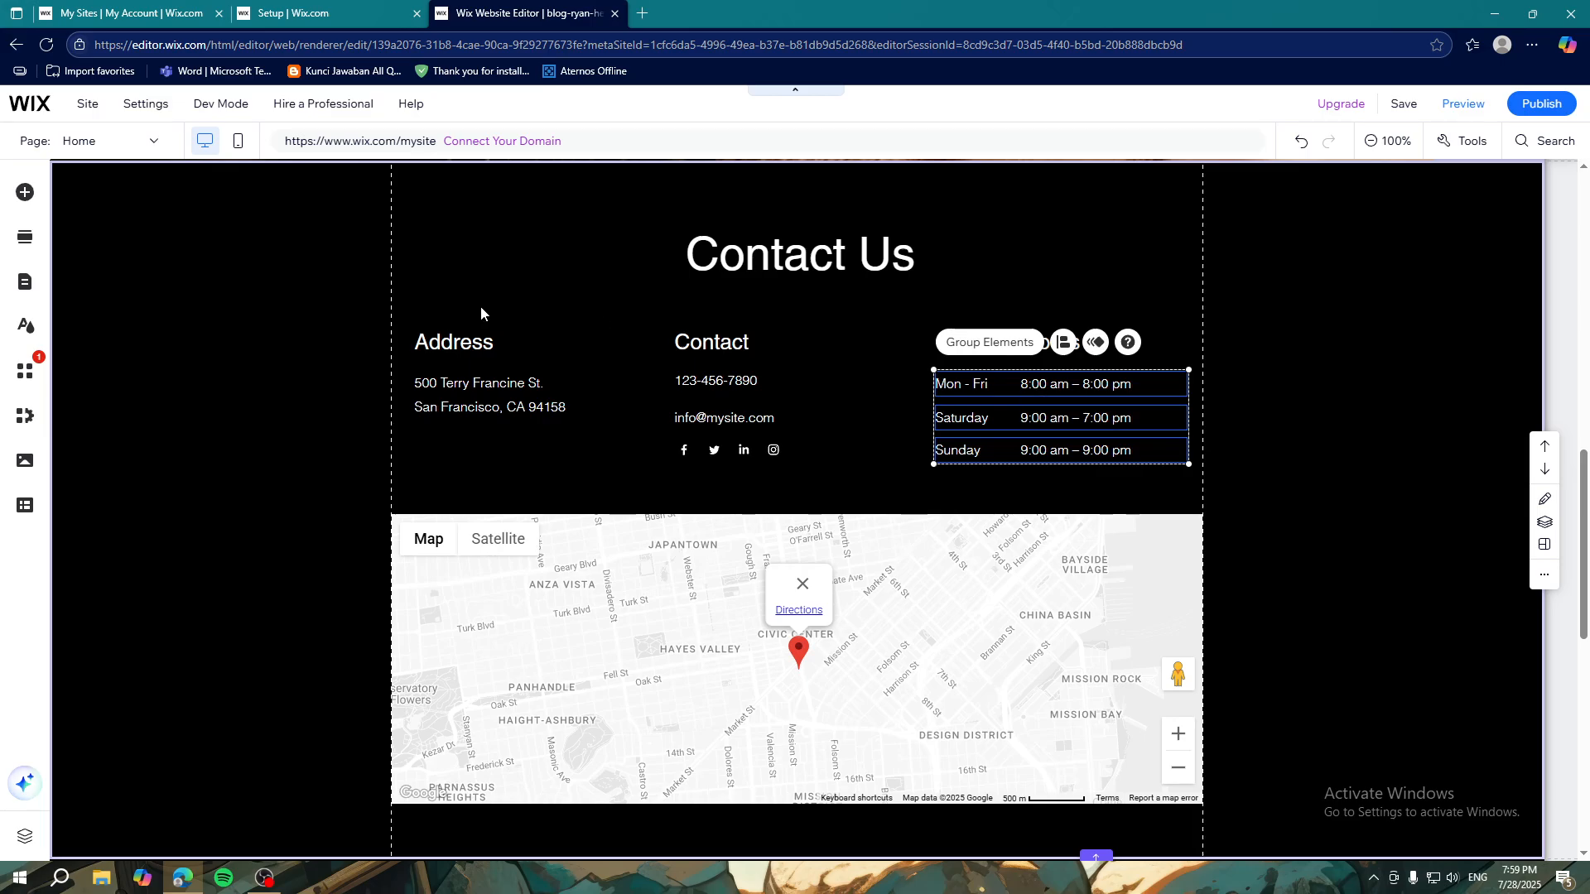
scroll(253, 323, up, 1)
click(255, 332)
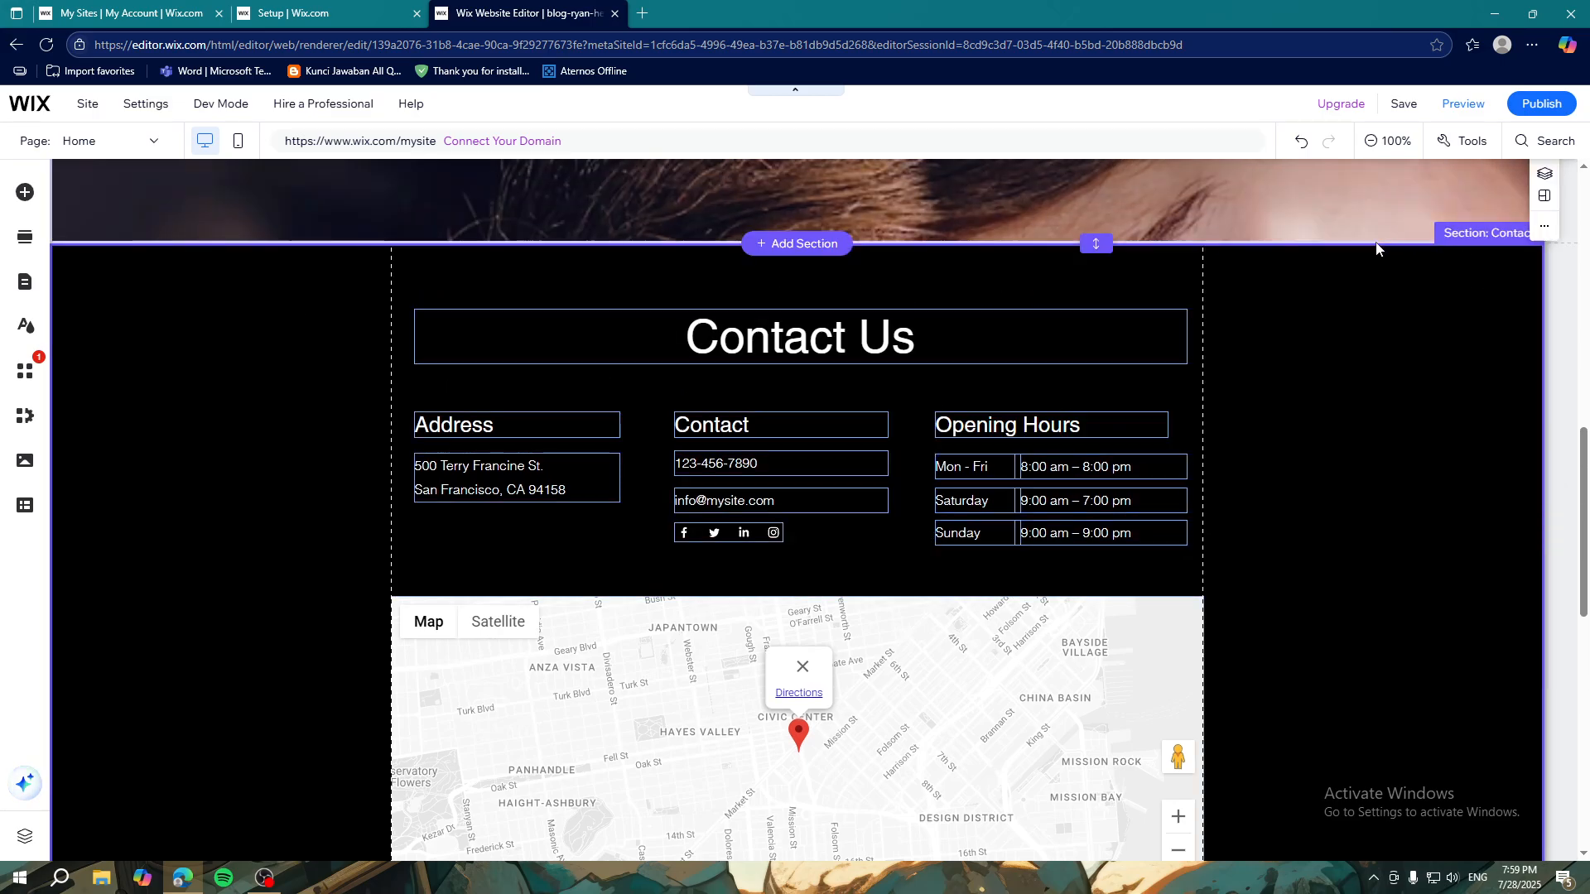
mouse_move(1095, 243)
mouse_down()
mouse_move(1100, 265)
mouse_move(1097, 247)
mouse_up()
click(1151, 299)
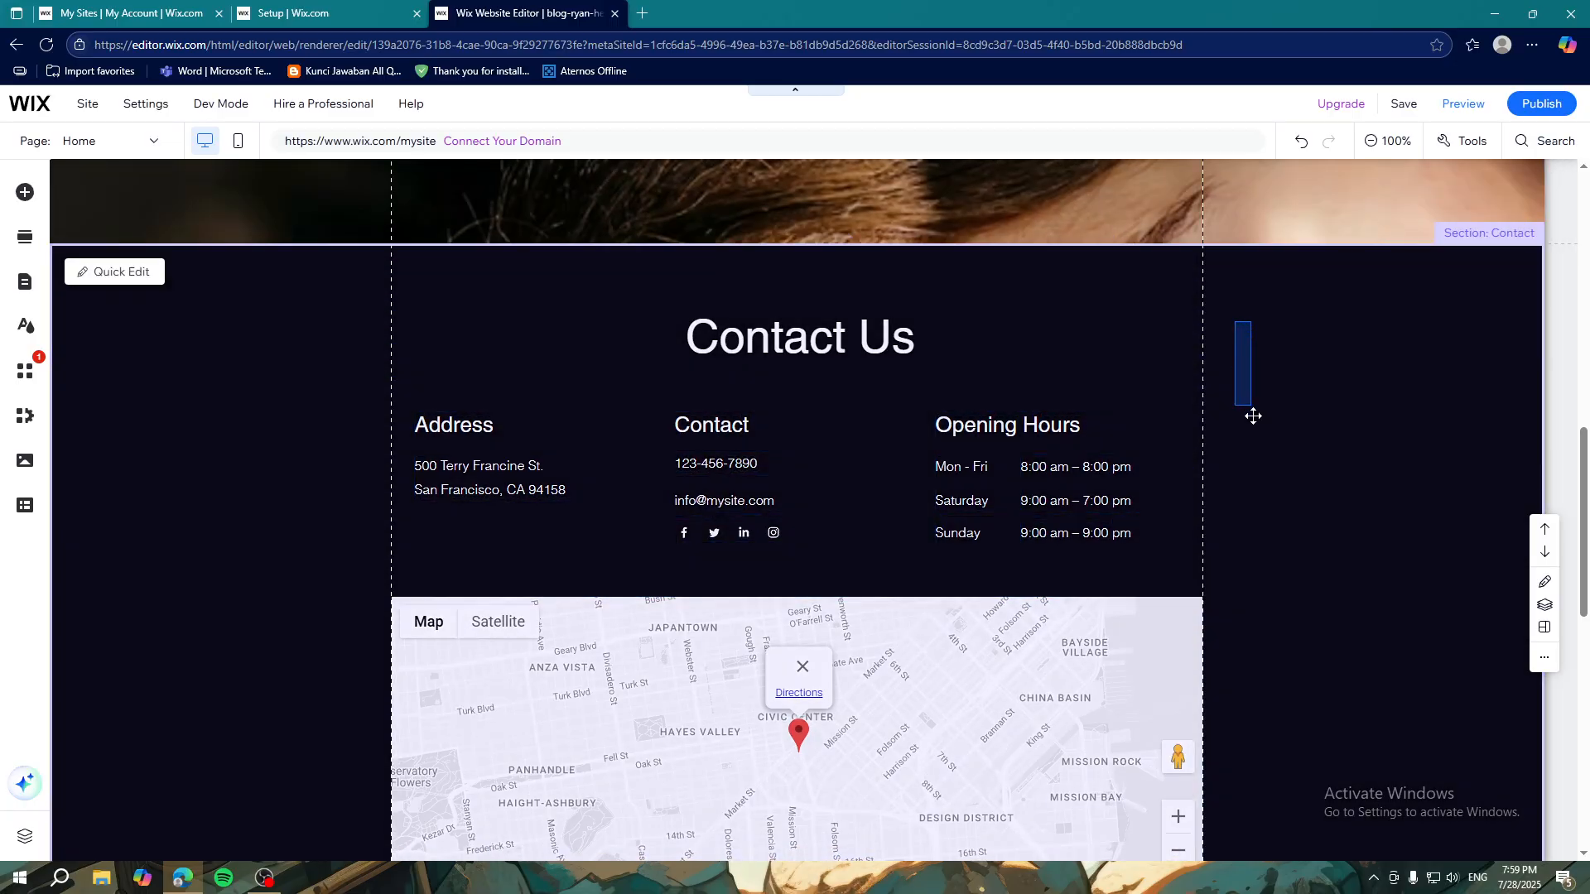
Step: Move the Contact section below the Team section and look over its Google map
click(1538, 557)
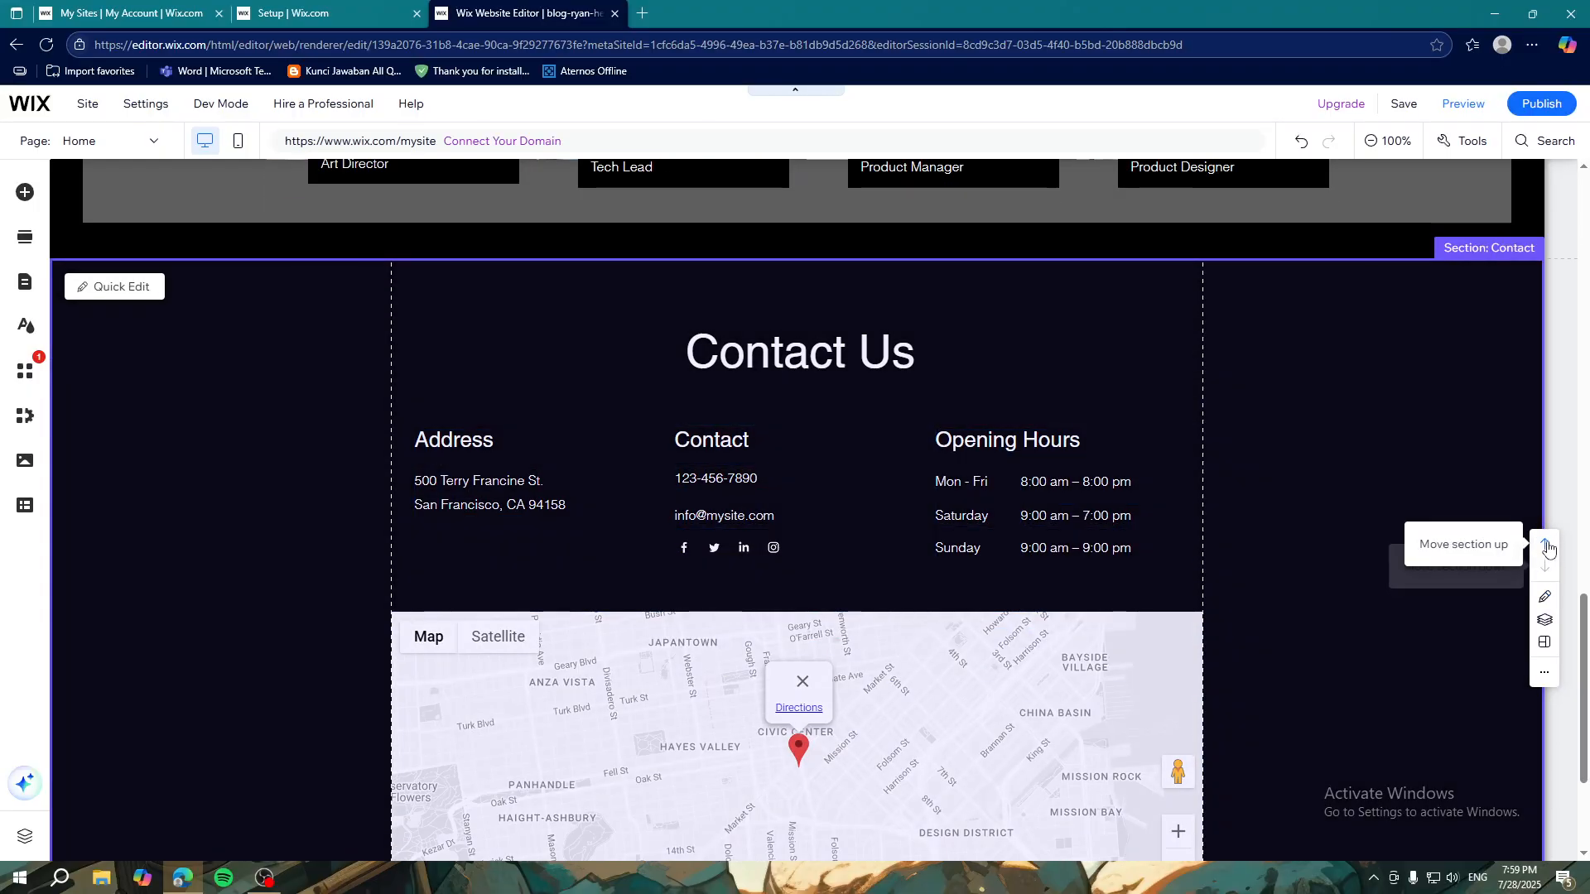
click(1544, 544)
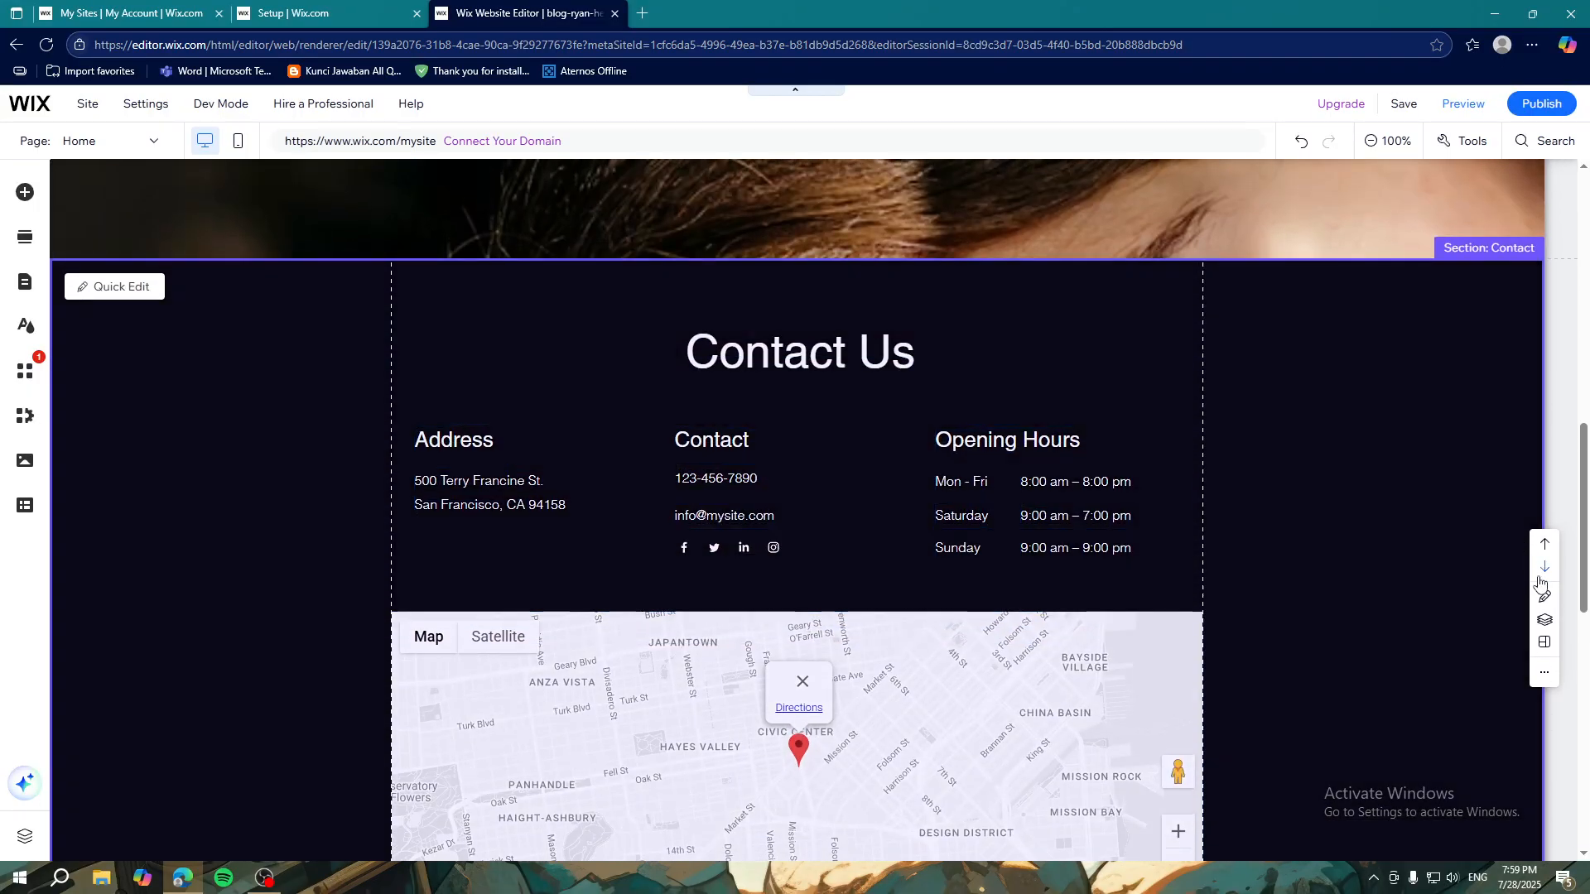
click(1544, 568)
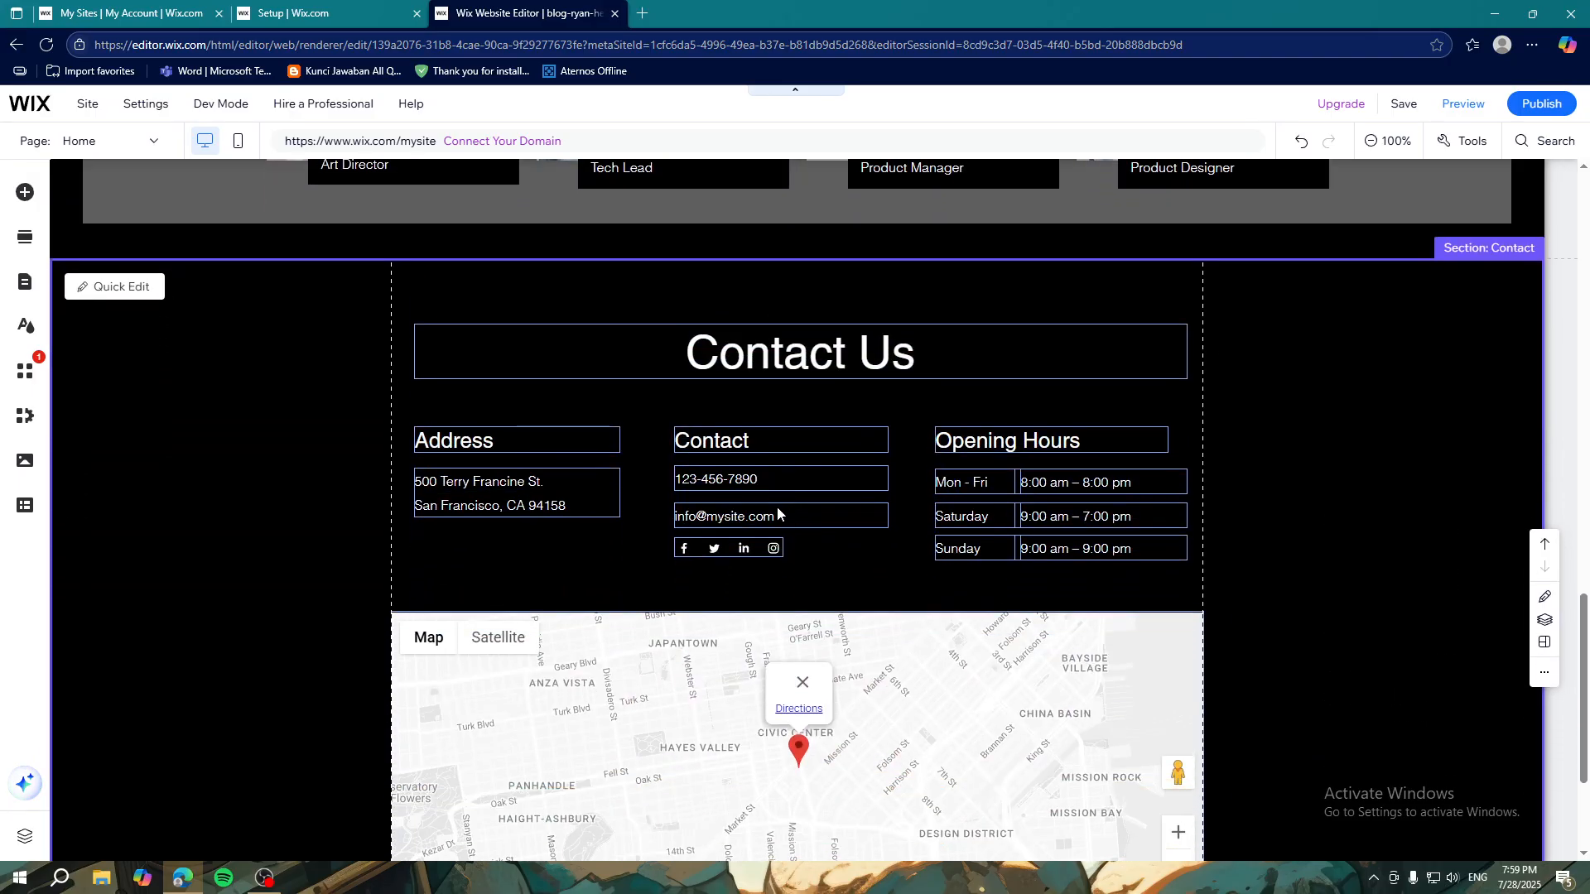
click(530, 704)
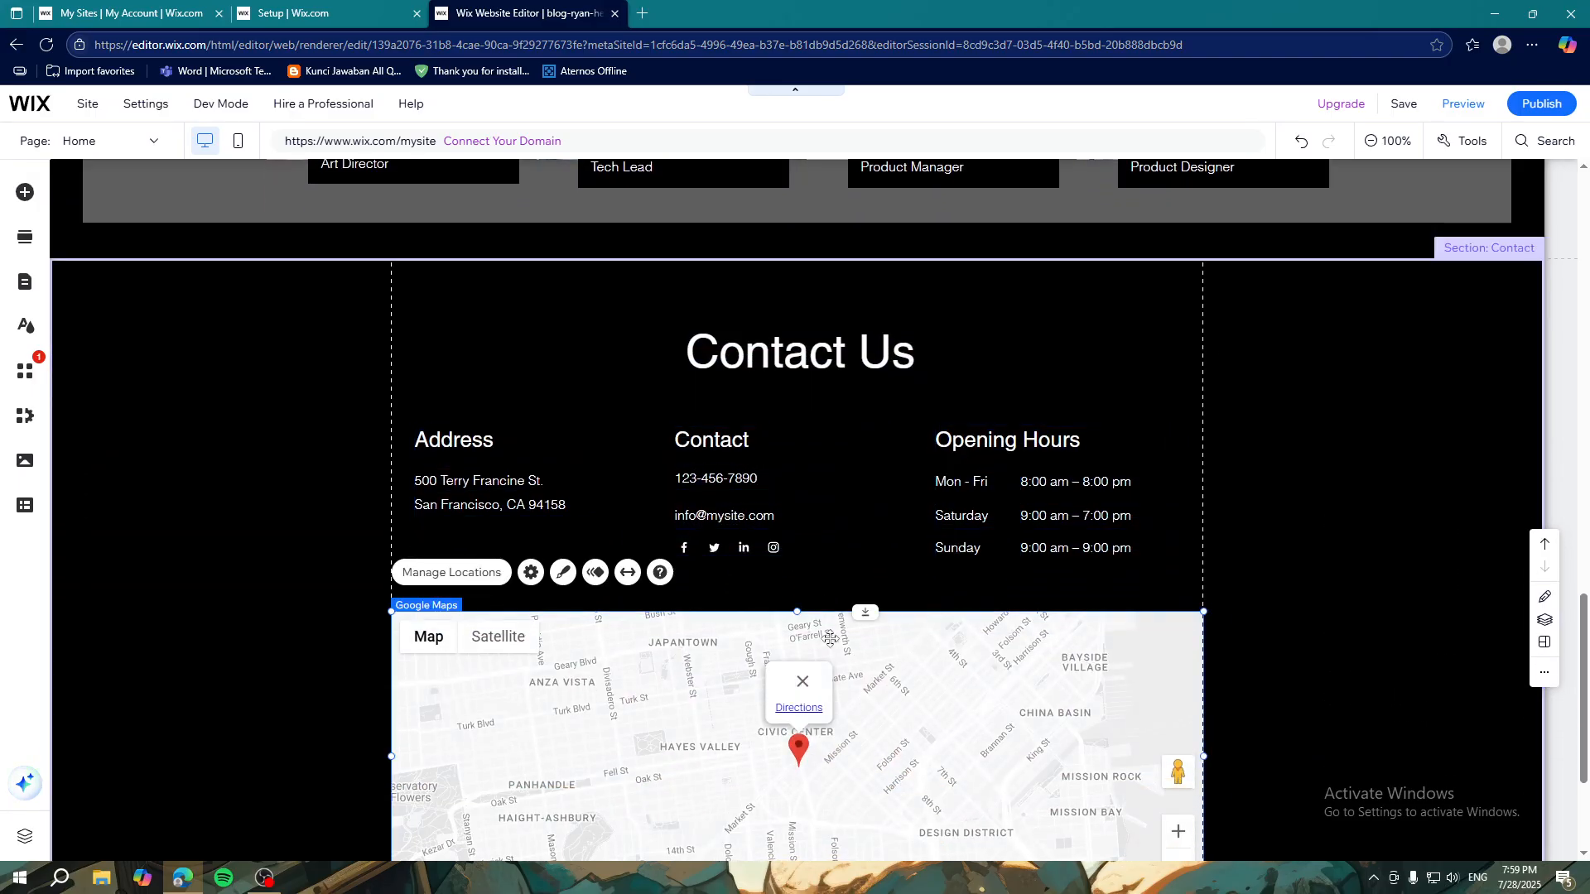
scroll(546, 579, down, 2)
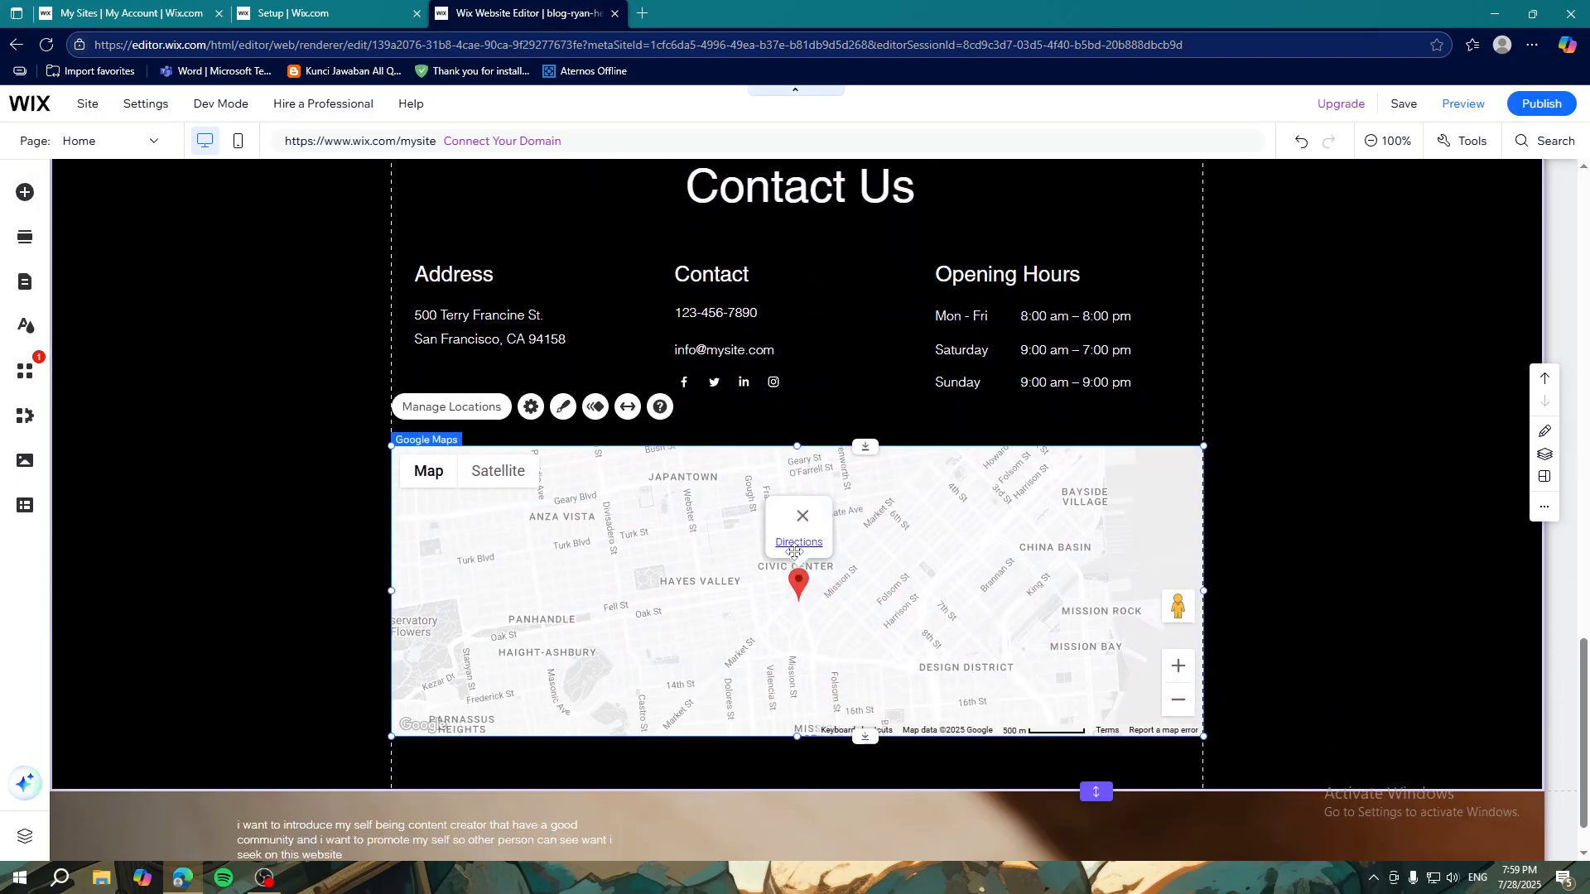
click(1301, 602)
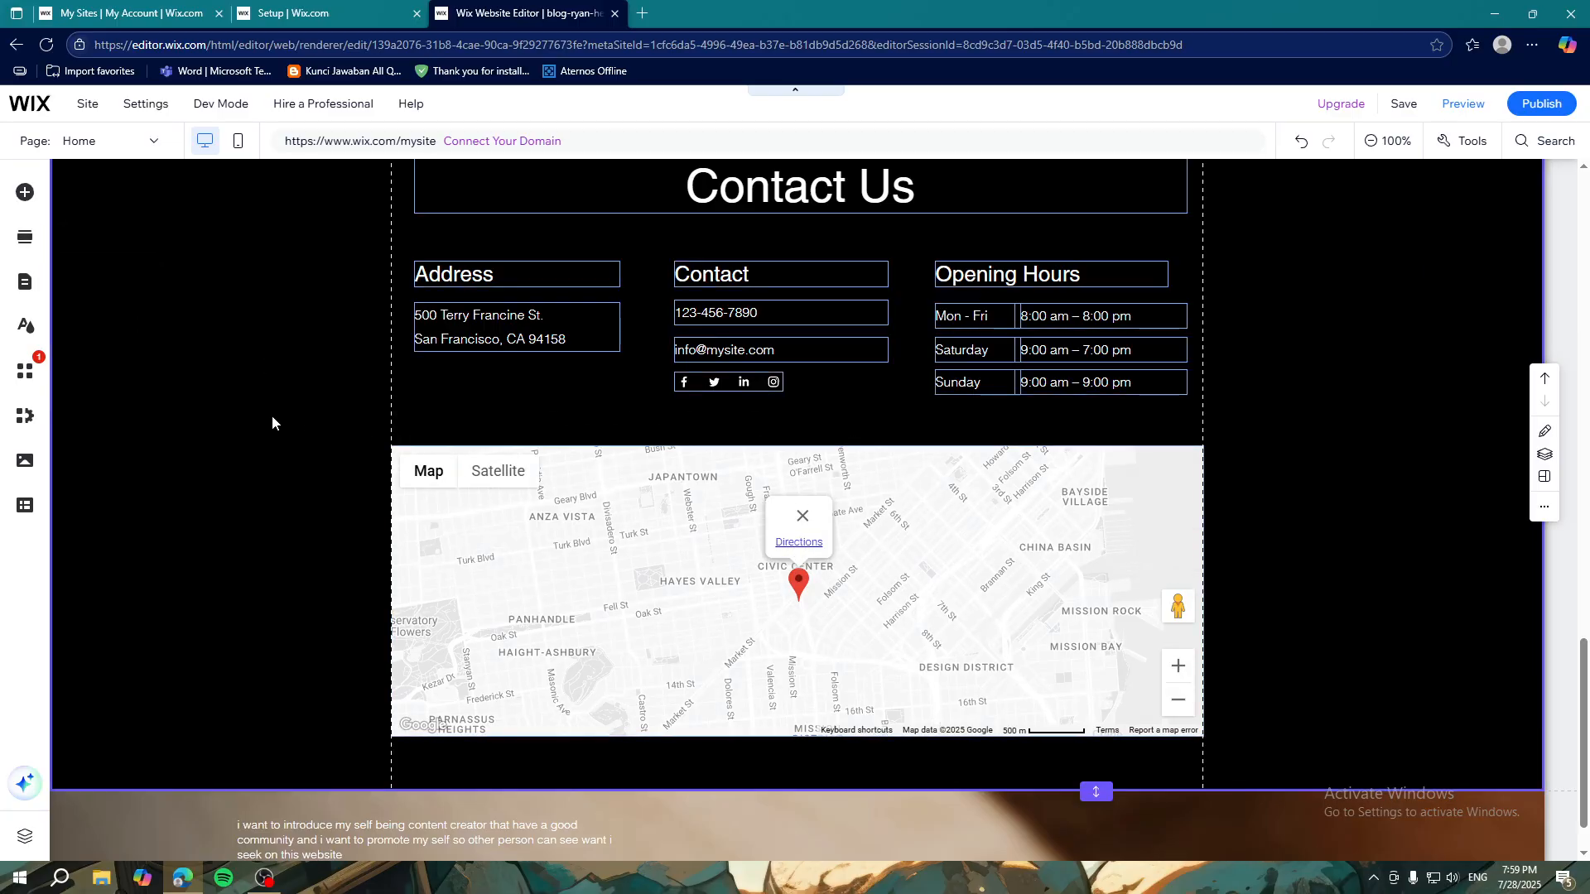
Step: Set the Google map's location address in the Contact section to the place found for "Untar"
click(356, 418)
click(793, 545)
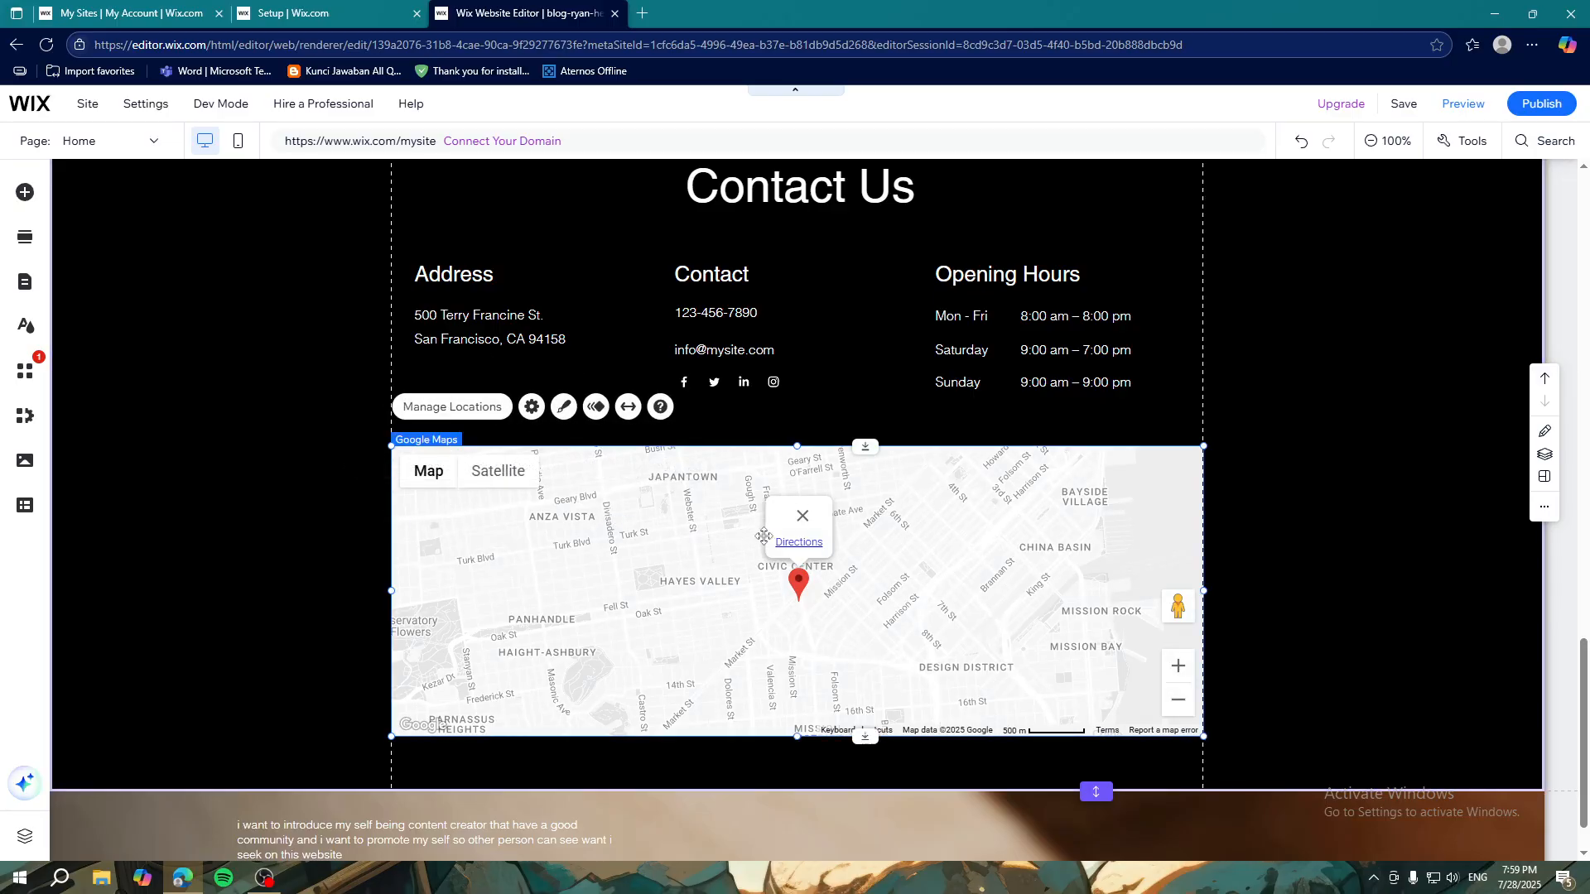
drag(857, 595, 857, 593)
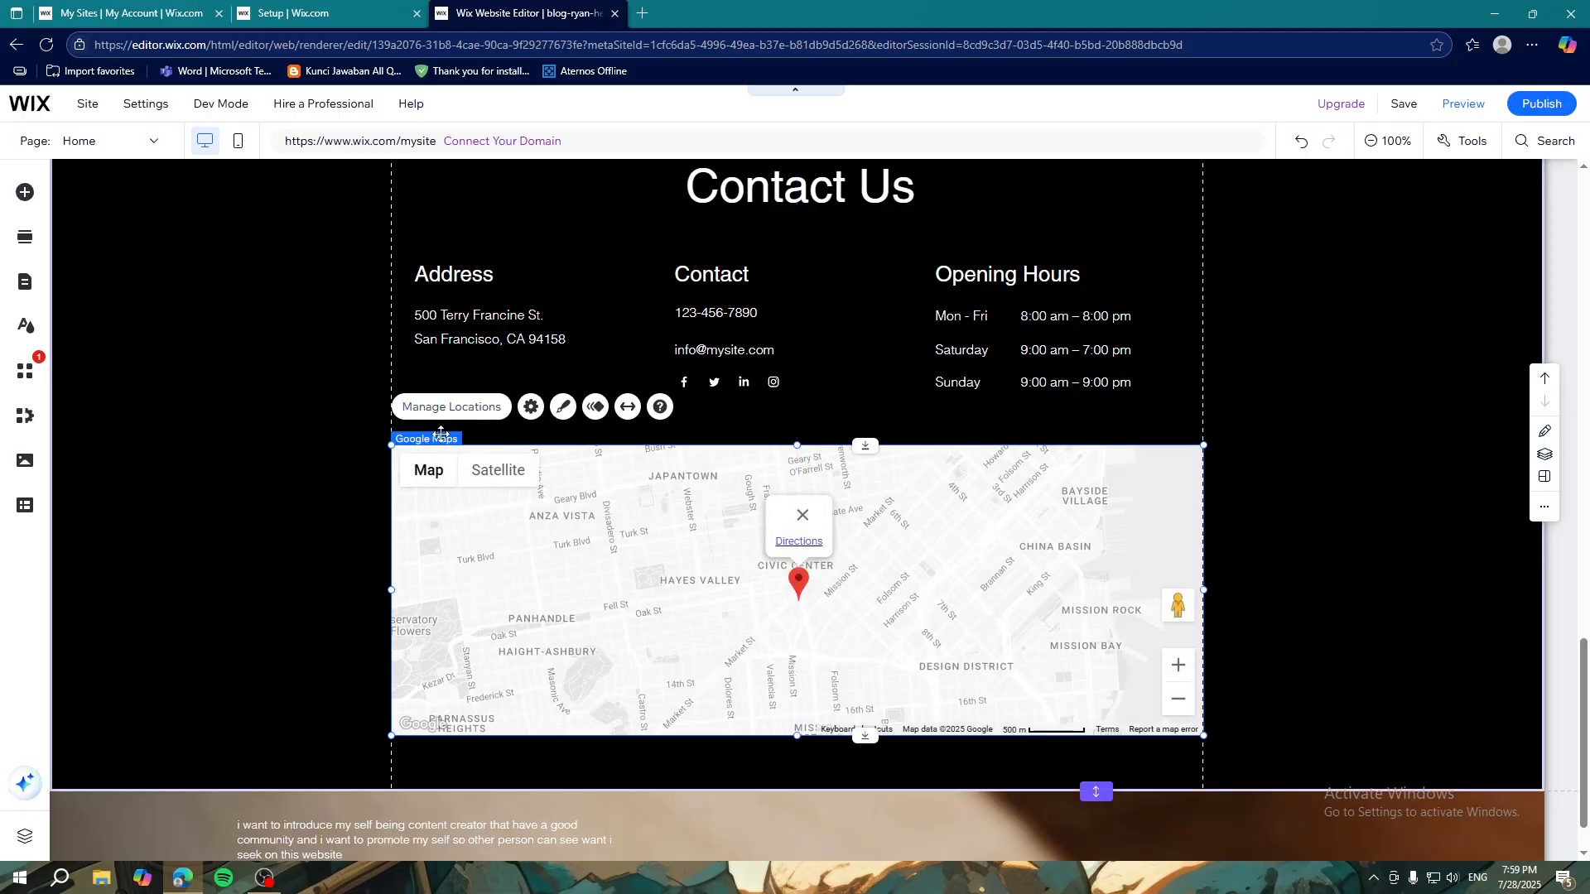
click(452, 409)
click(1388, 571)
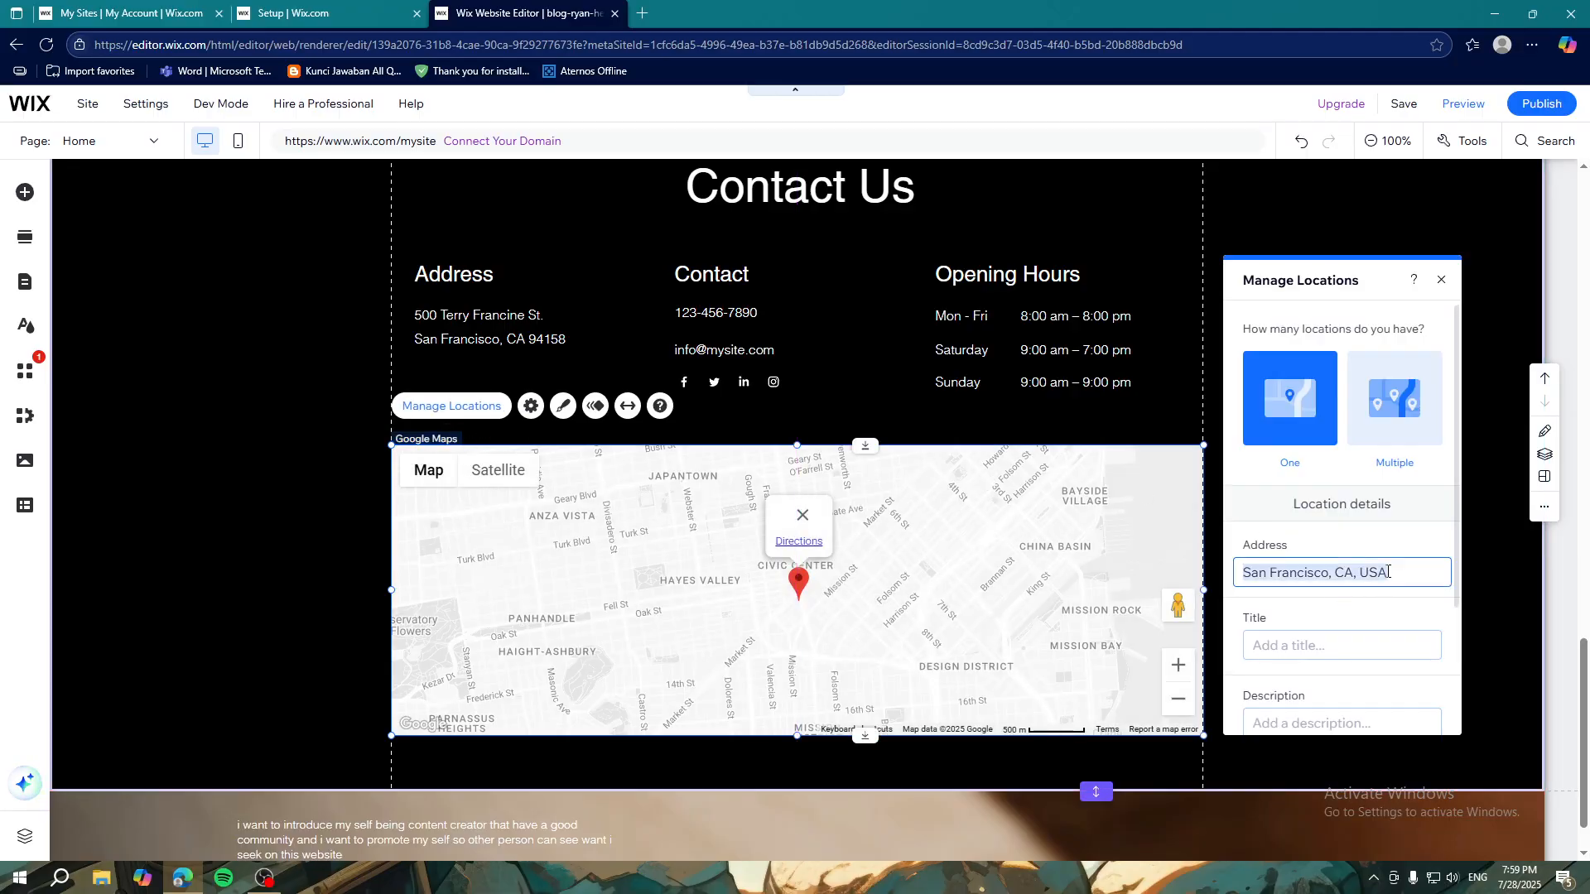
key(BackSpace)
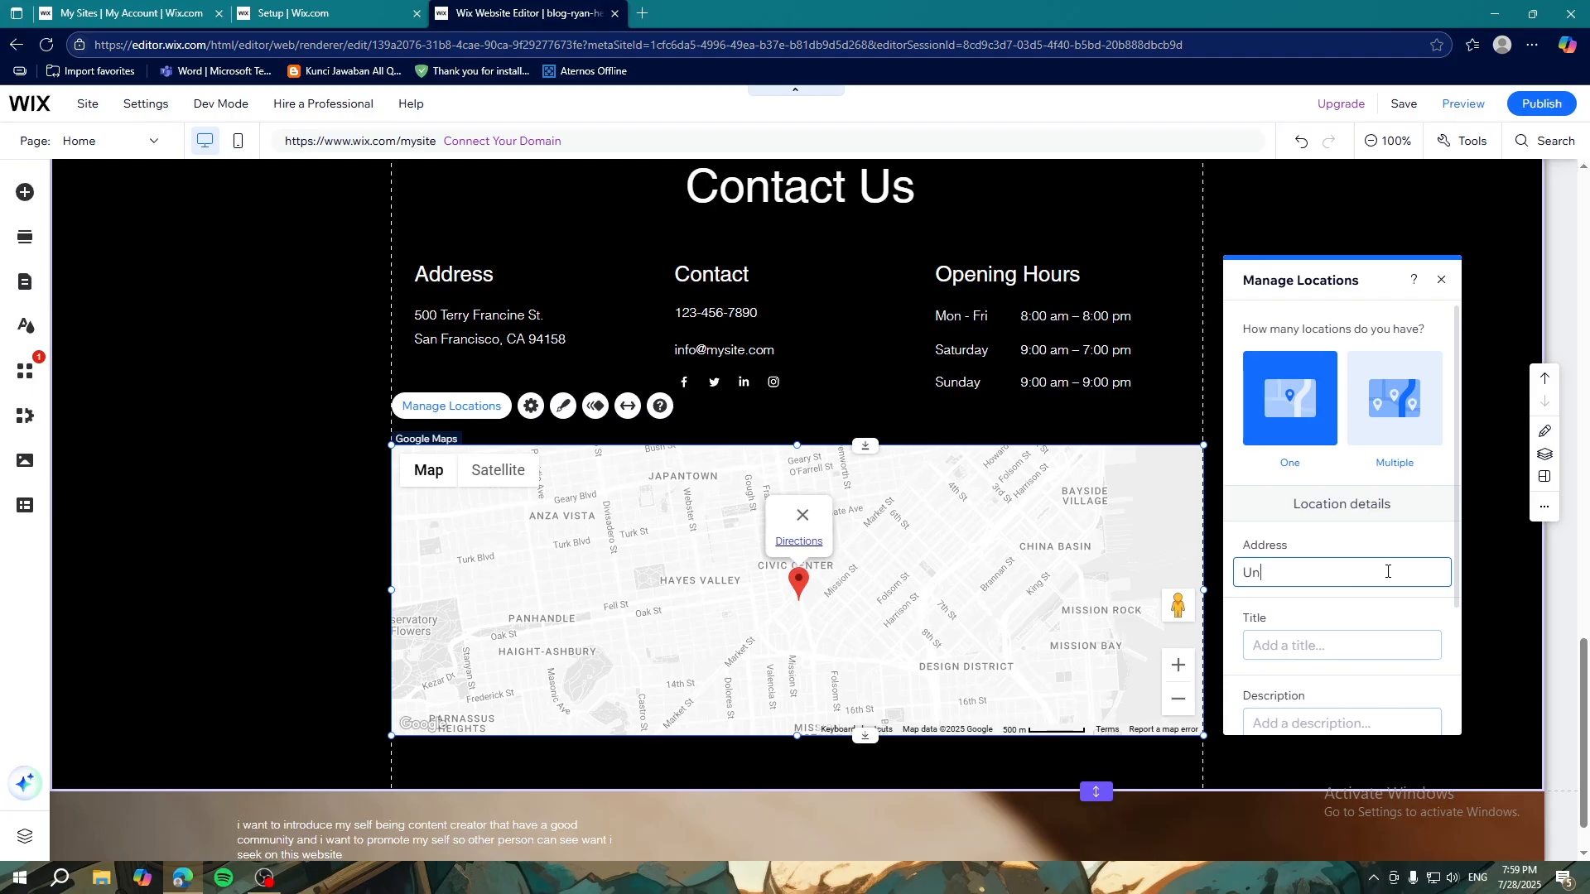
text(Untar)
key(Return)
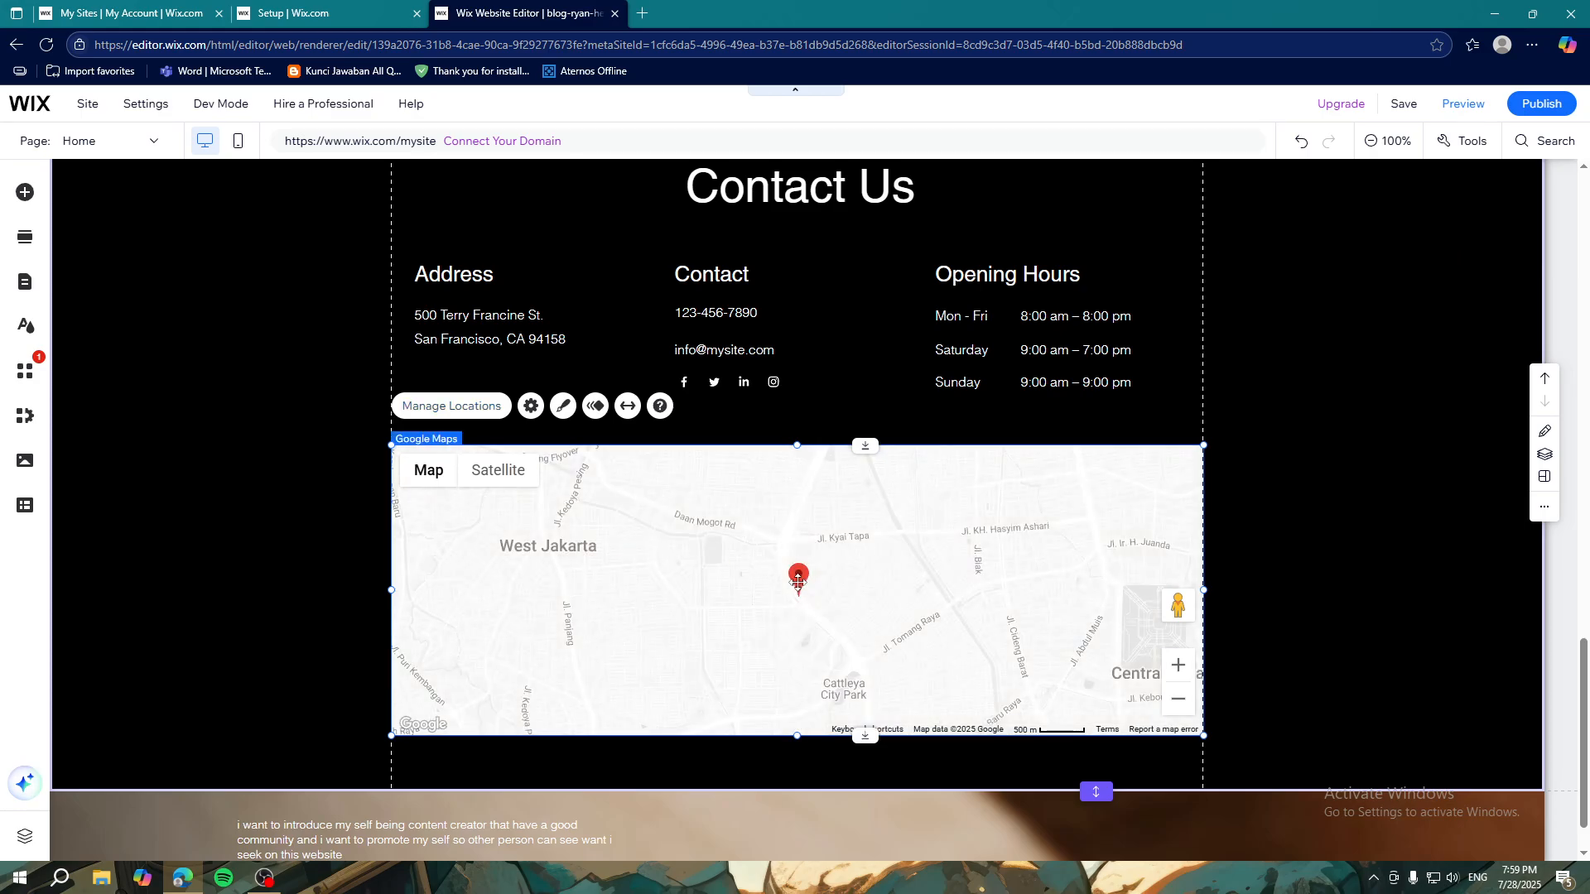
scroll(839, 584, up, 2)
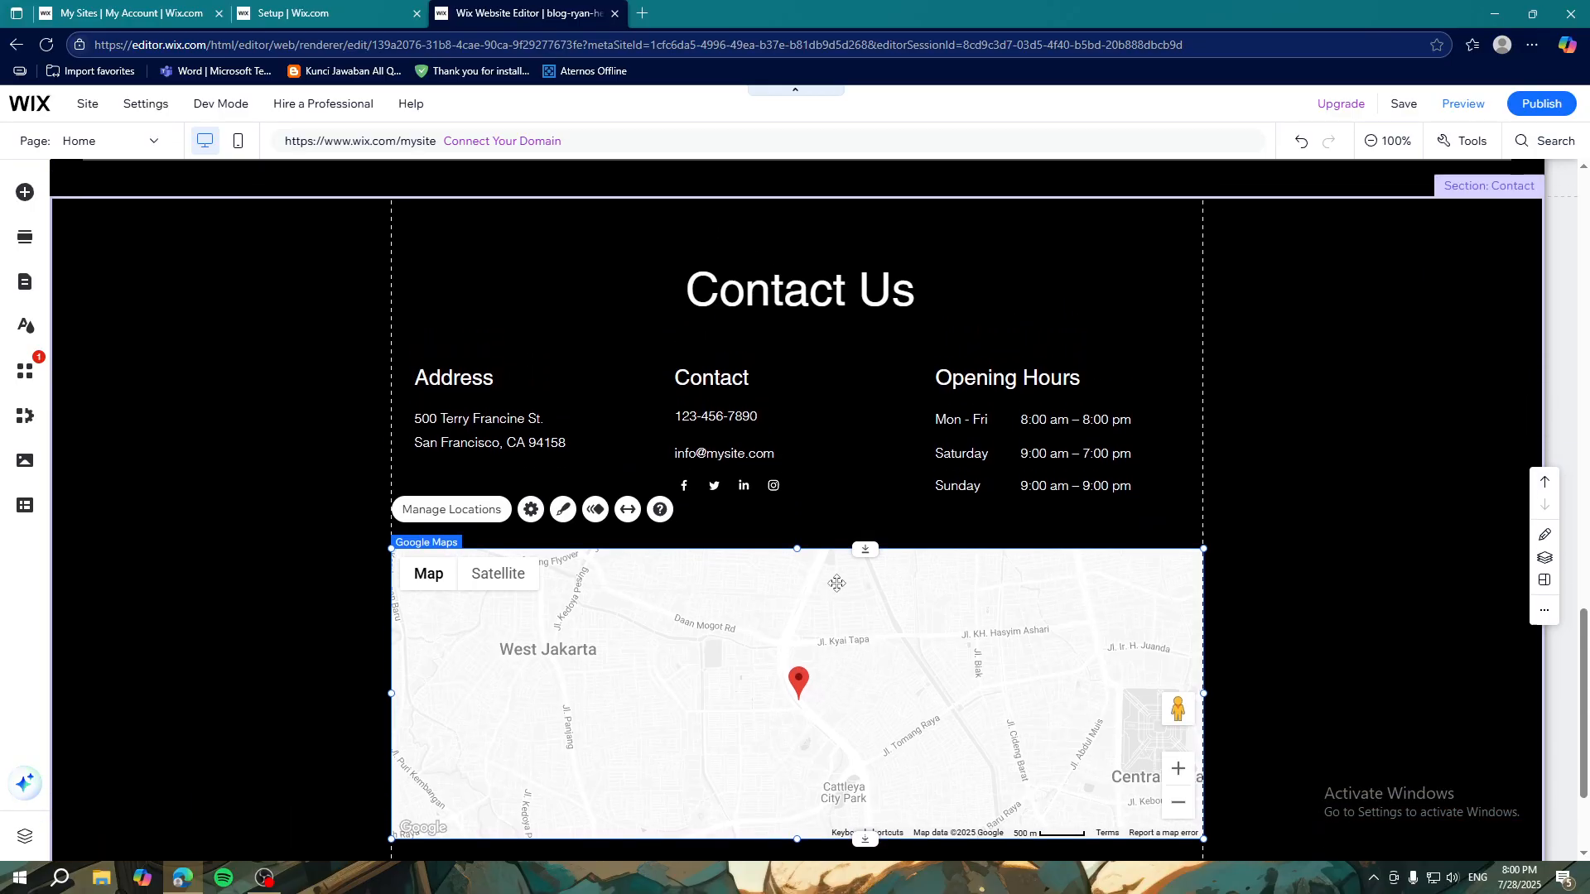
scroll(977, 607, down, 2)
Step: Switch the contact map to multiple locations and reposition the map slightly within the Contact section
double_click(1177, 666)
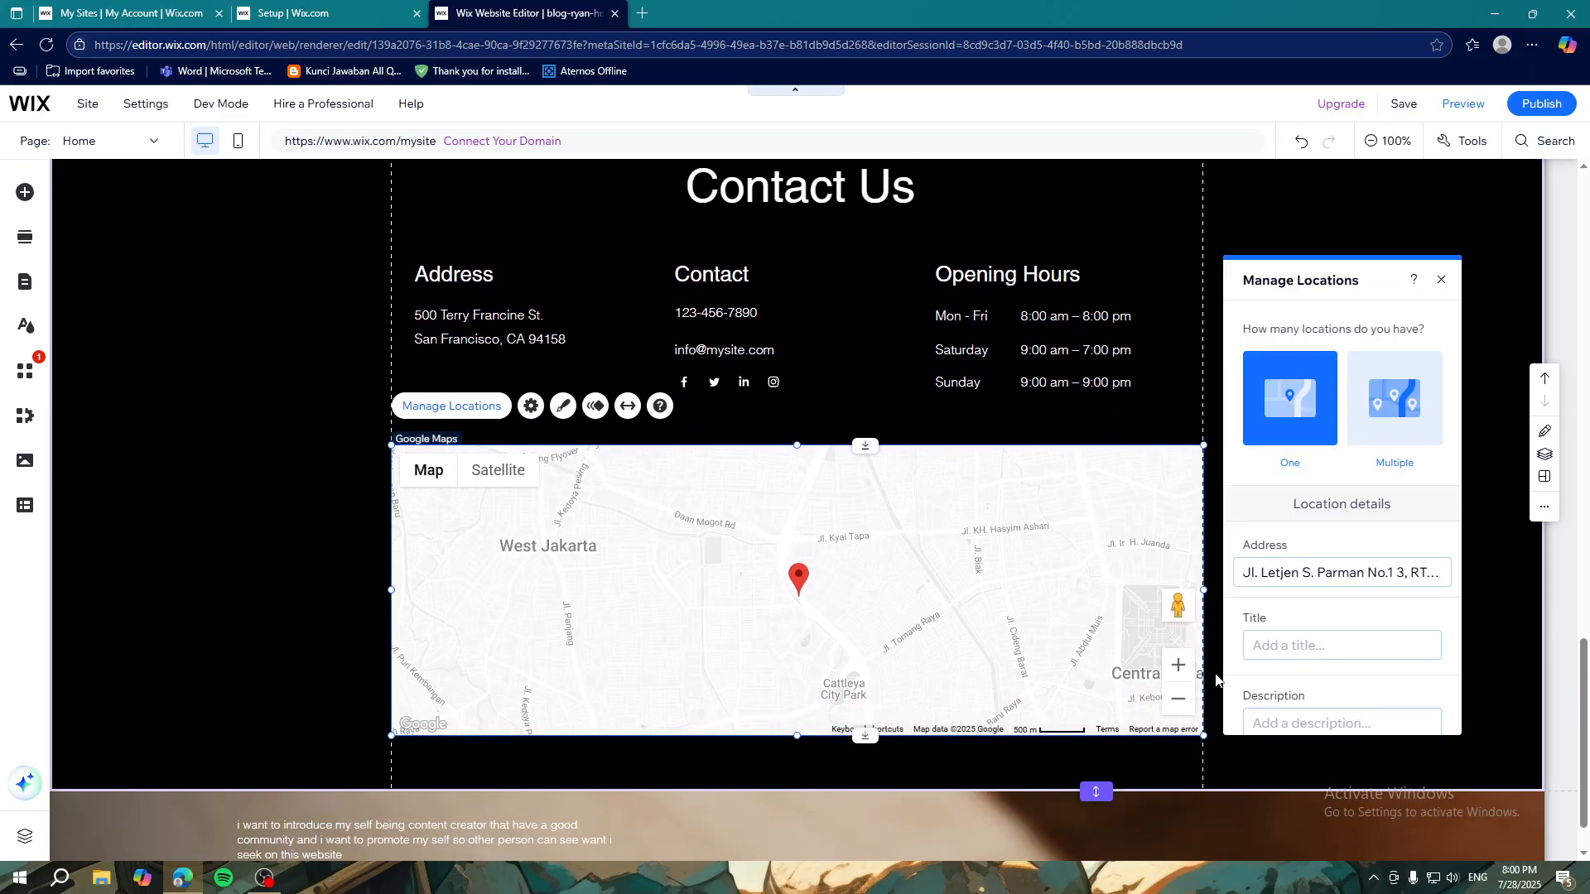
click(1398, 414)
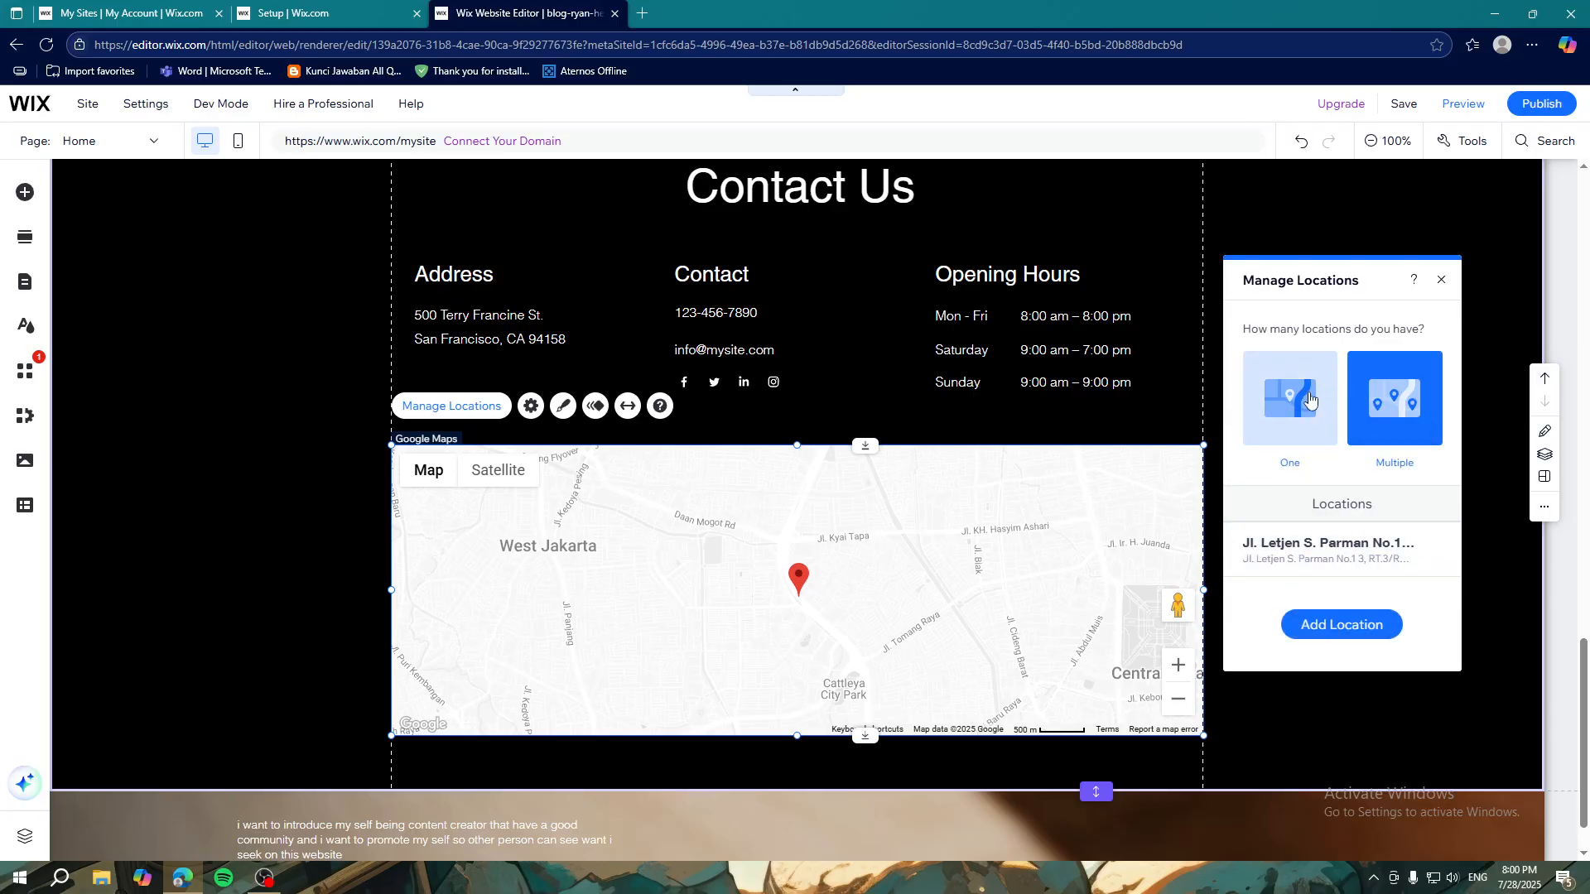
click(1331, 627)
click(918, 547)
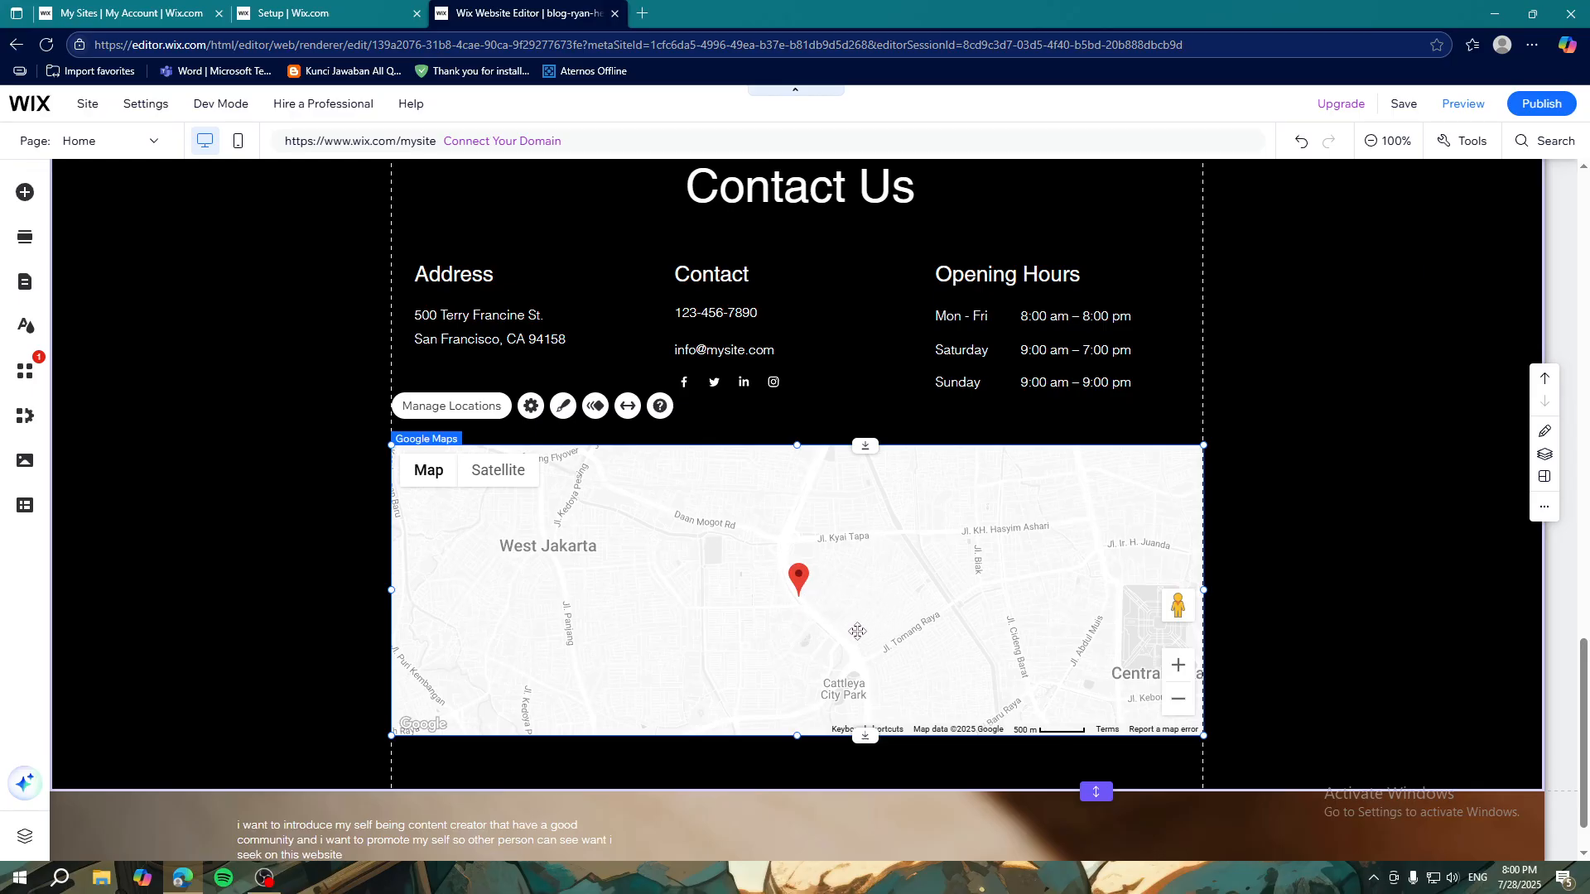
mouse_move(966, 633)
mouse_down()
mouse_move(940, 605)
mouse_move(957, 620)
mouse_up()
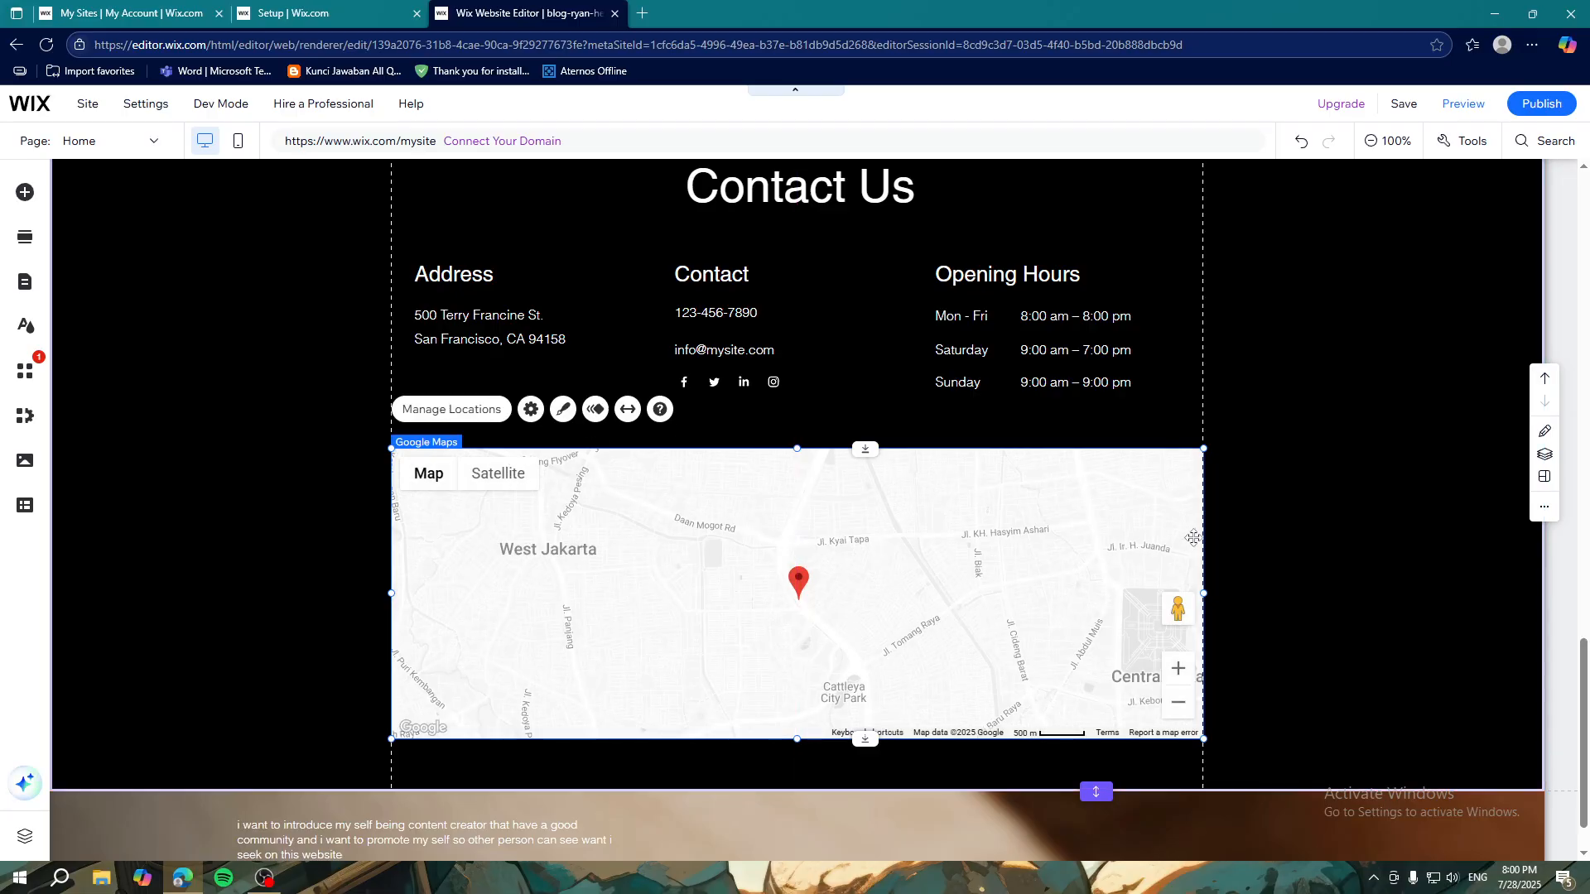
Step: Look over the home page up to its header and check the header menu's page list, staying on Home
scroll(1408, 534, up, 15)
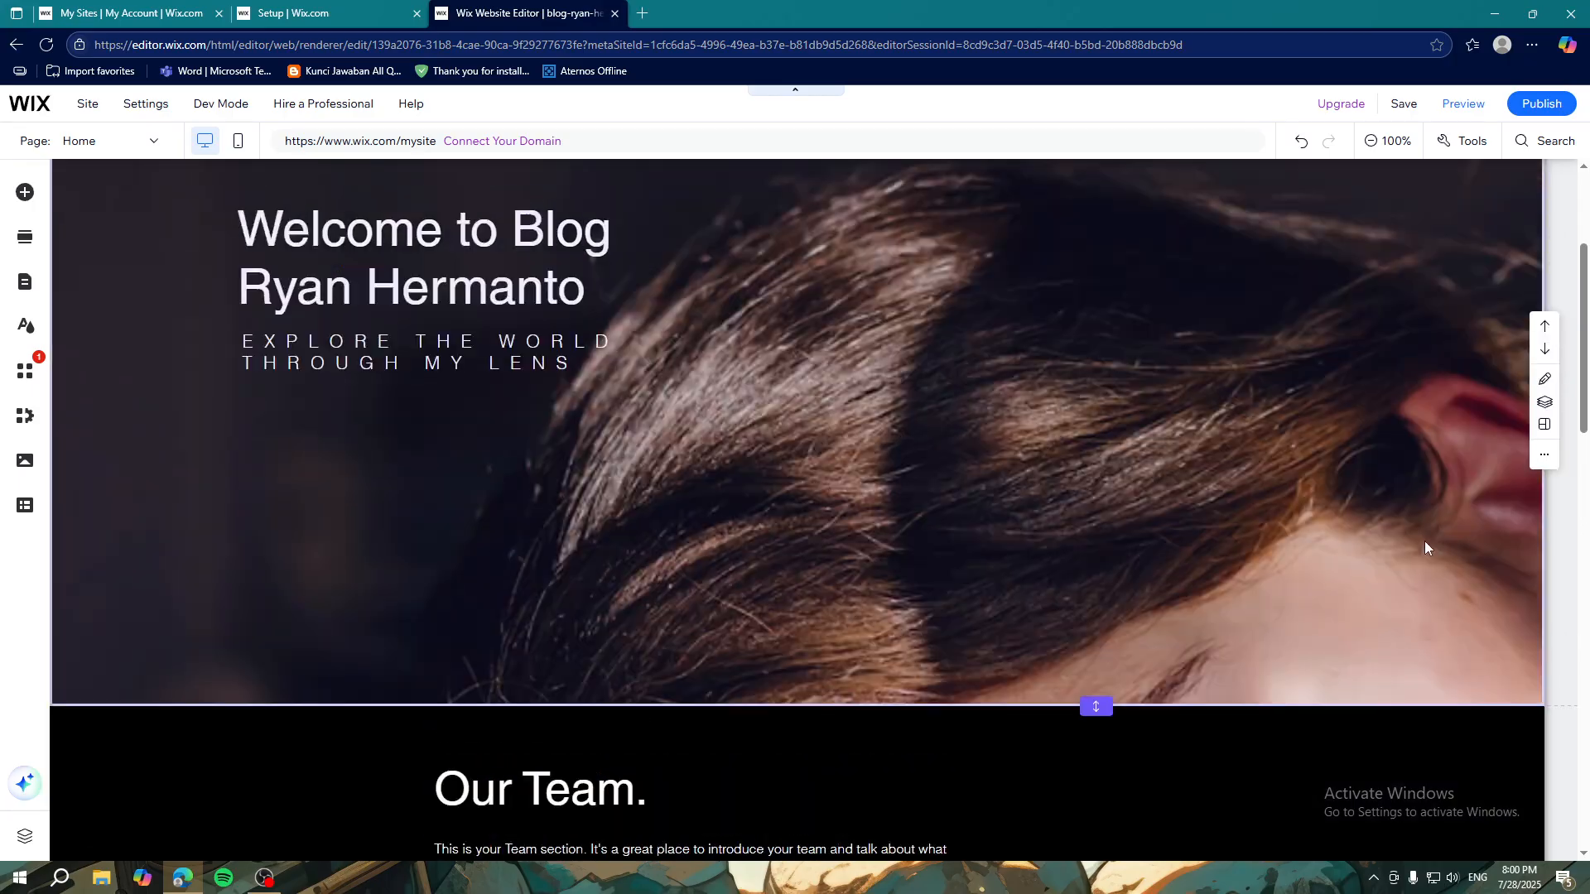
scroll(1425, 547, up, 6)
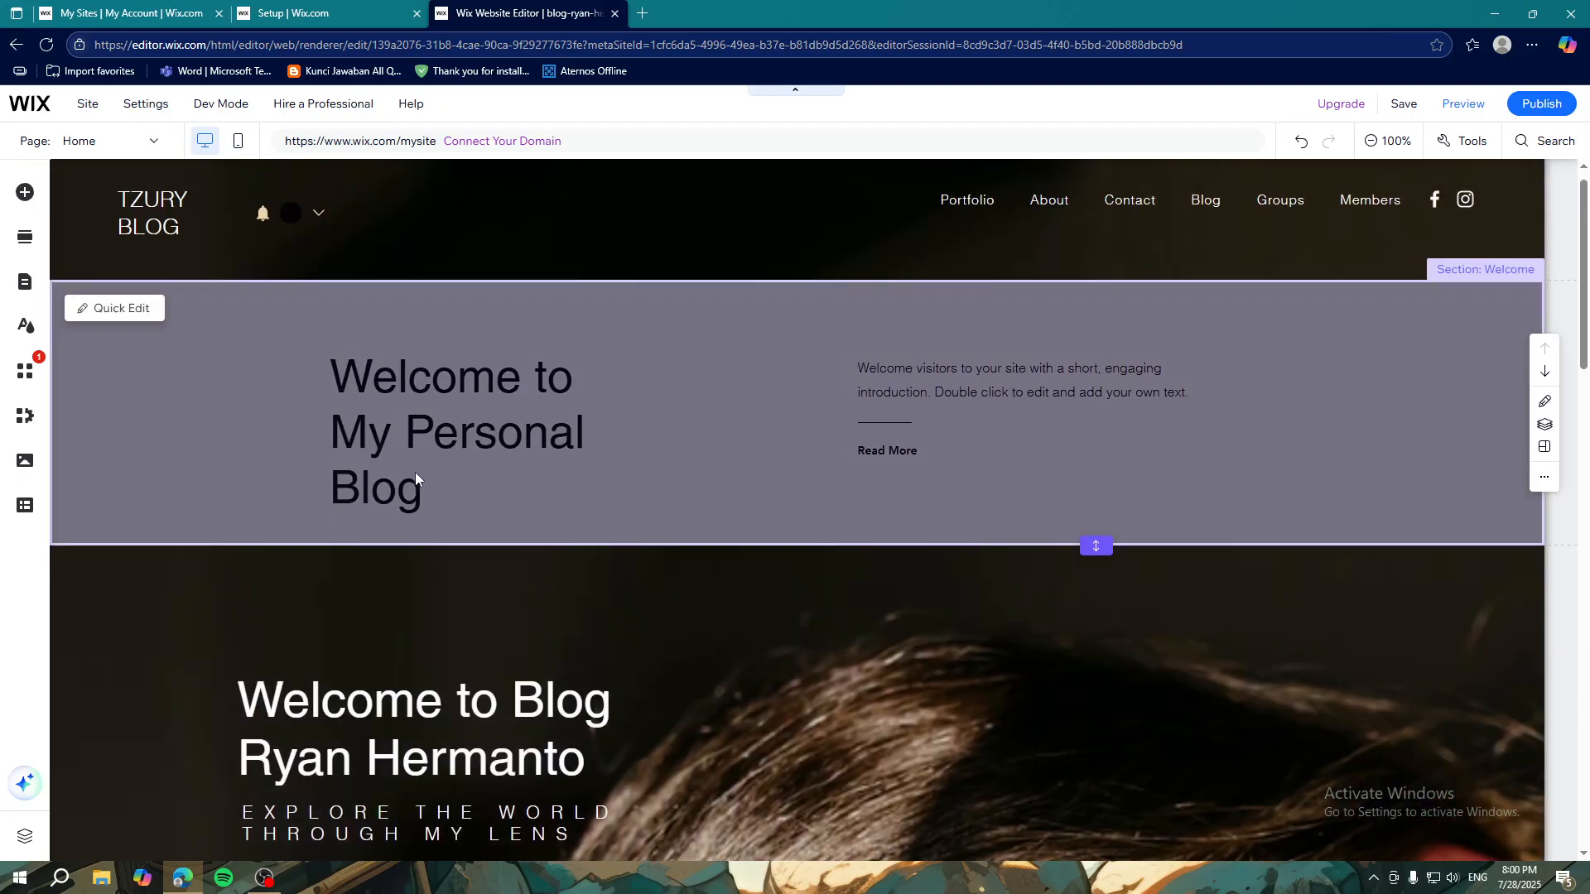
scroll(249, 439, down, 5)
scroll(767, 400, up, 3)
scroll(767, 399, up, 2)
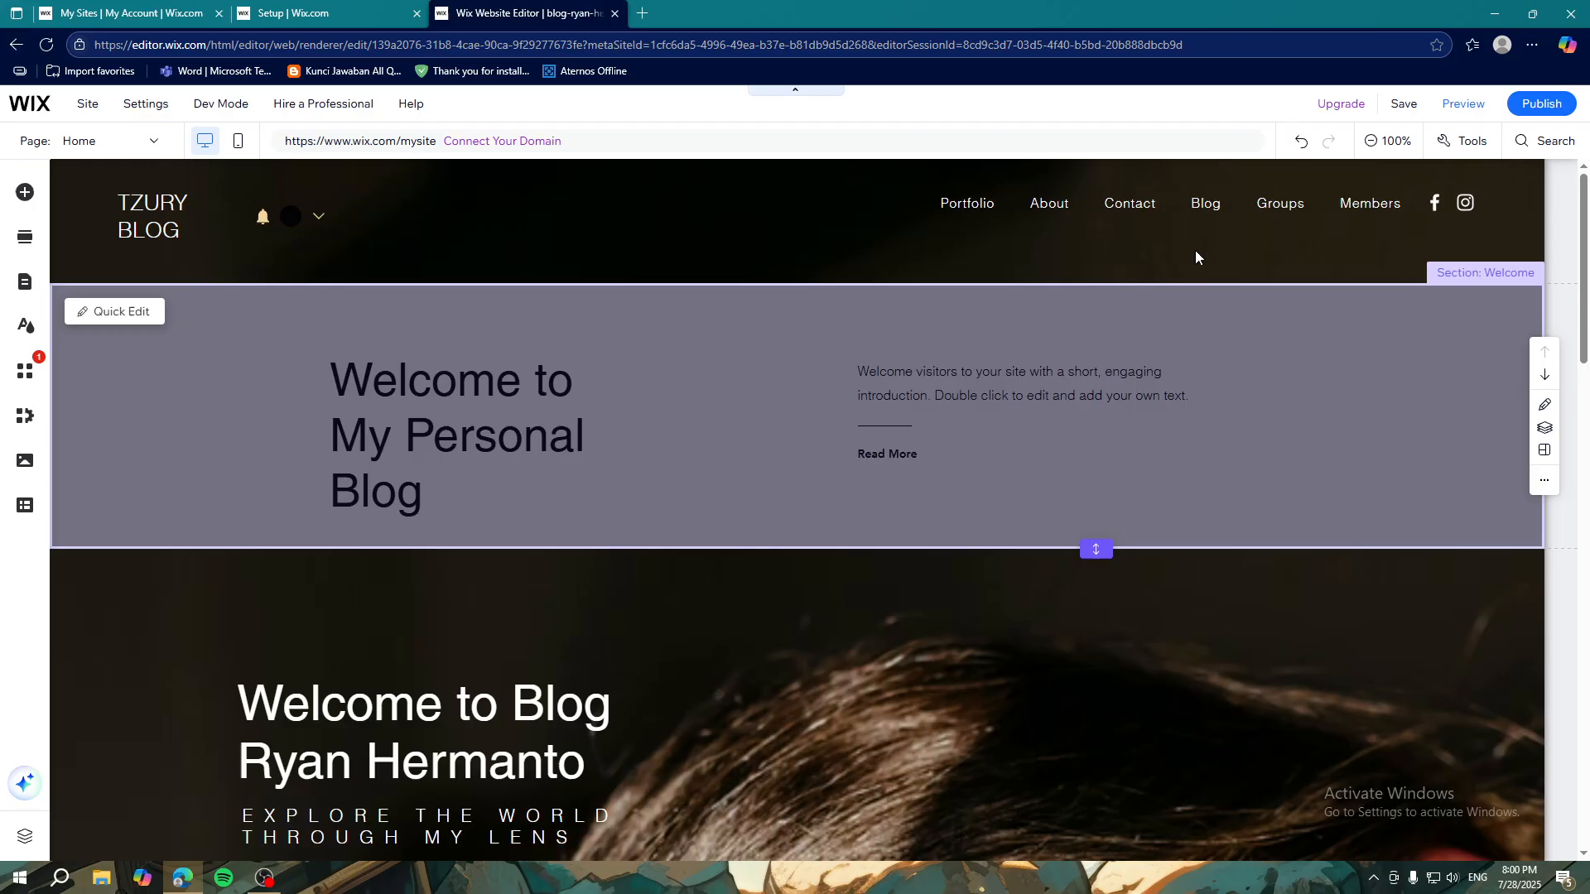
click(990, 202)
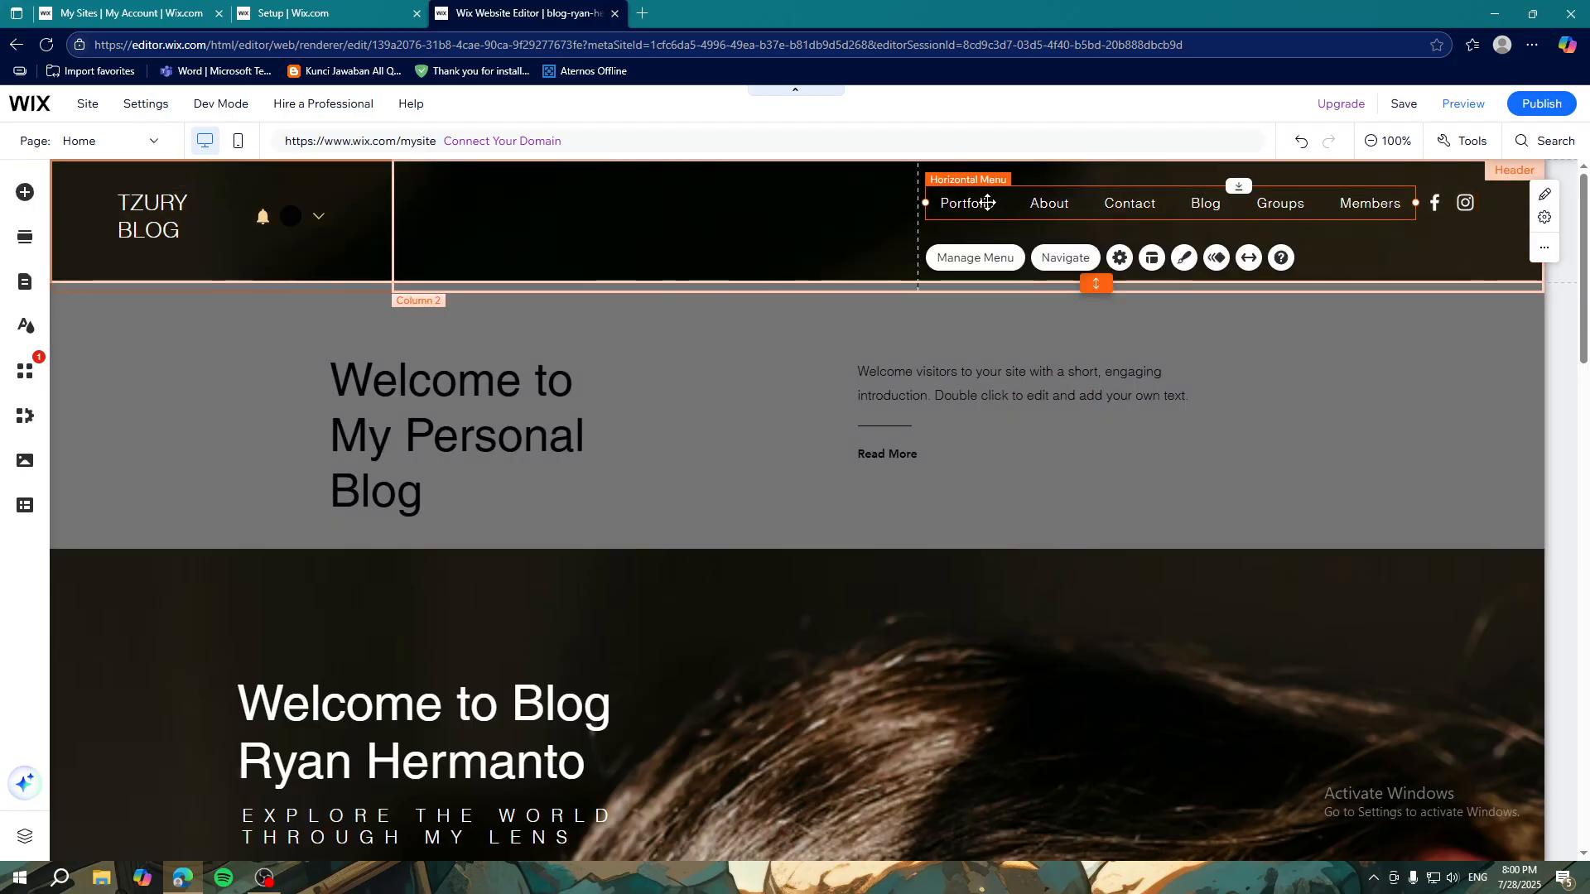
click(1049, 260)
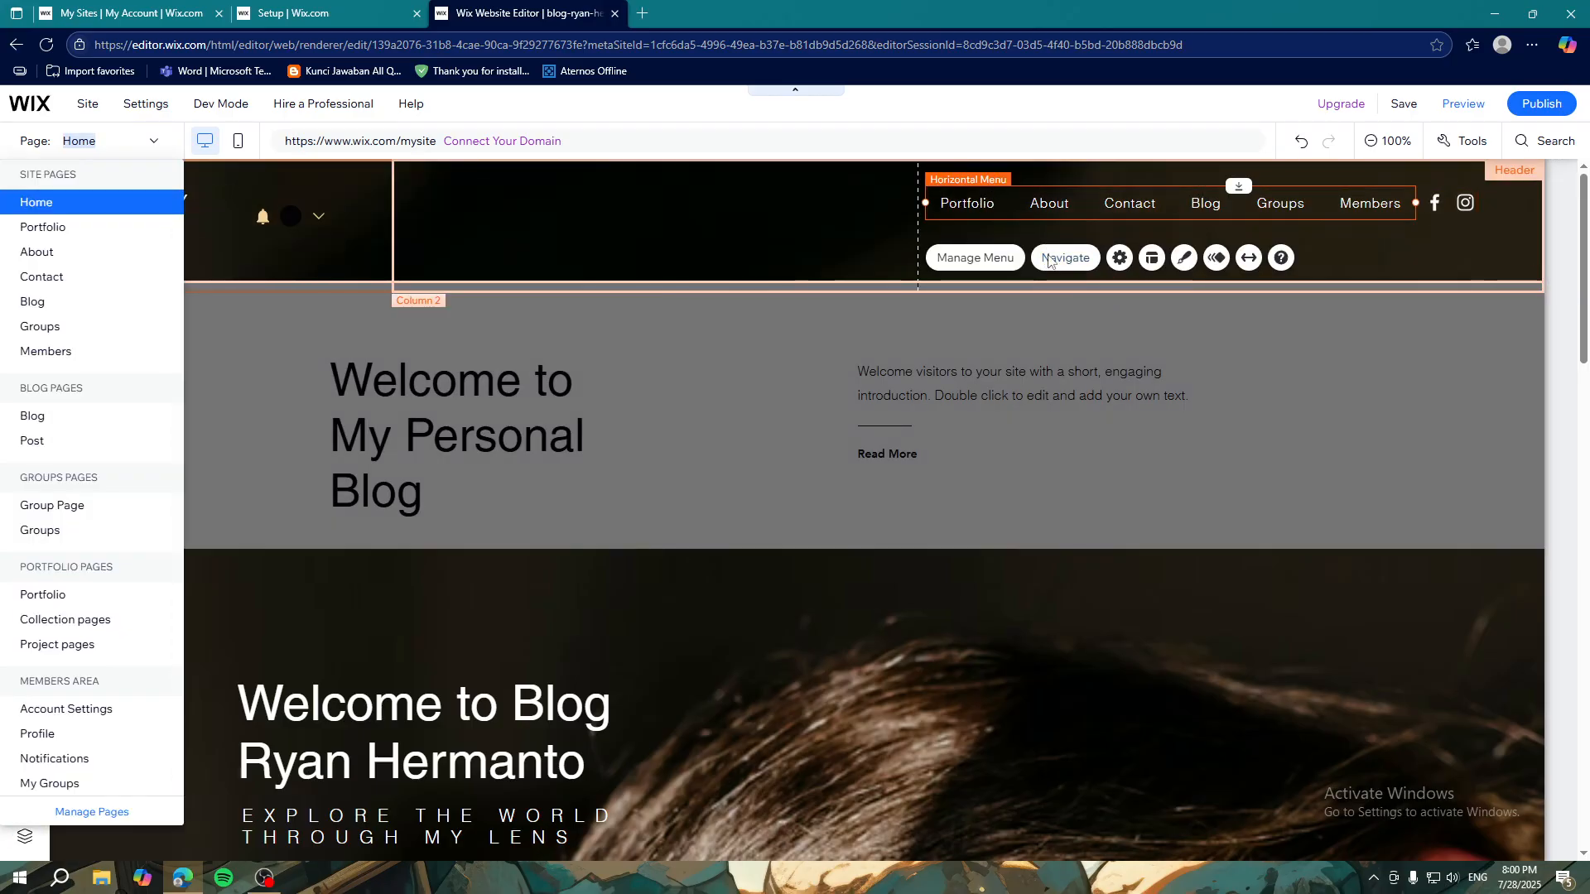
click(63, 209)
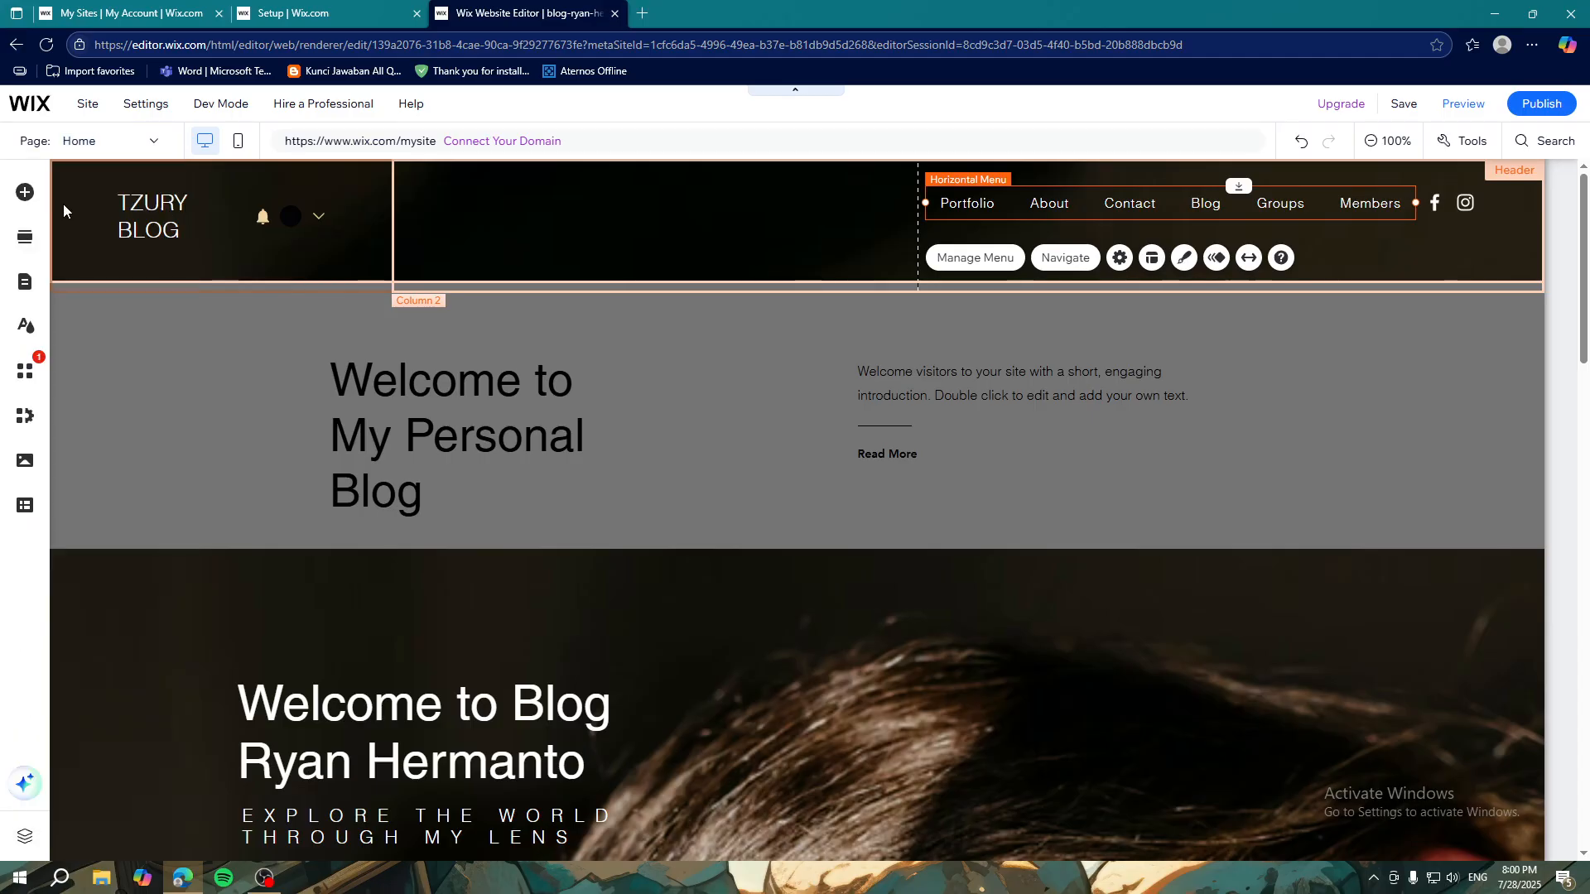
click(1074, 262)
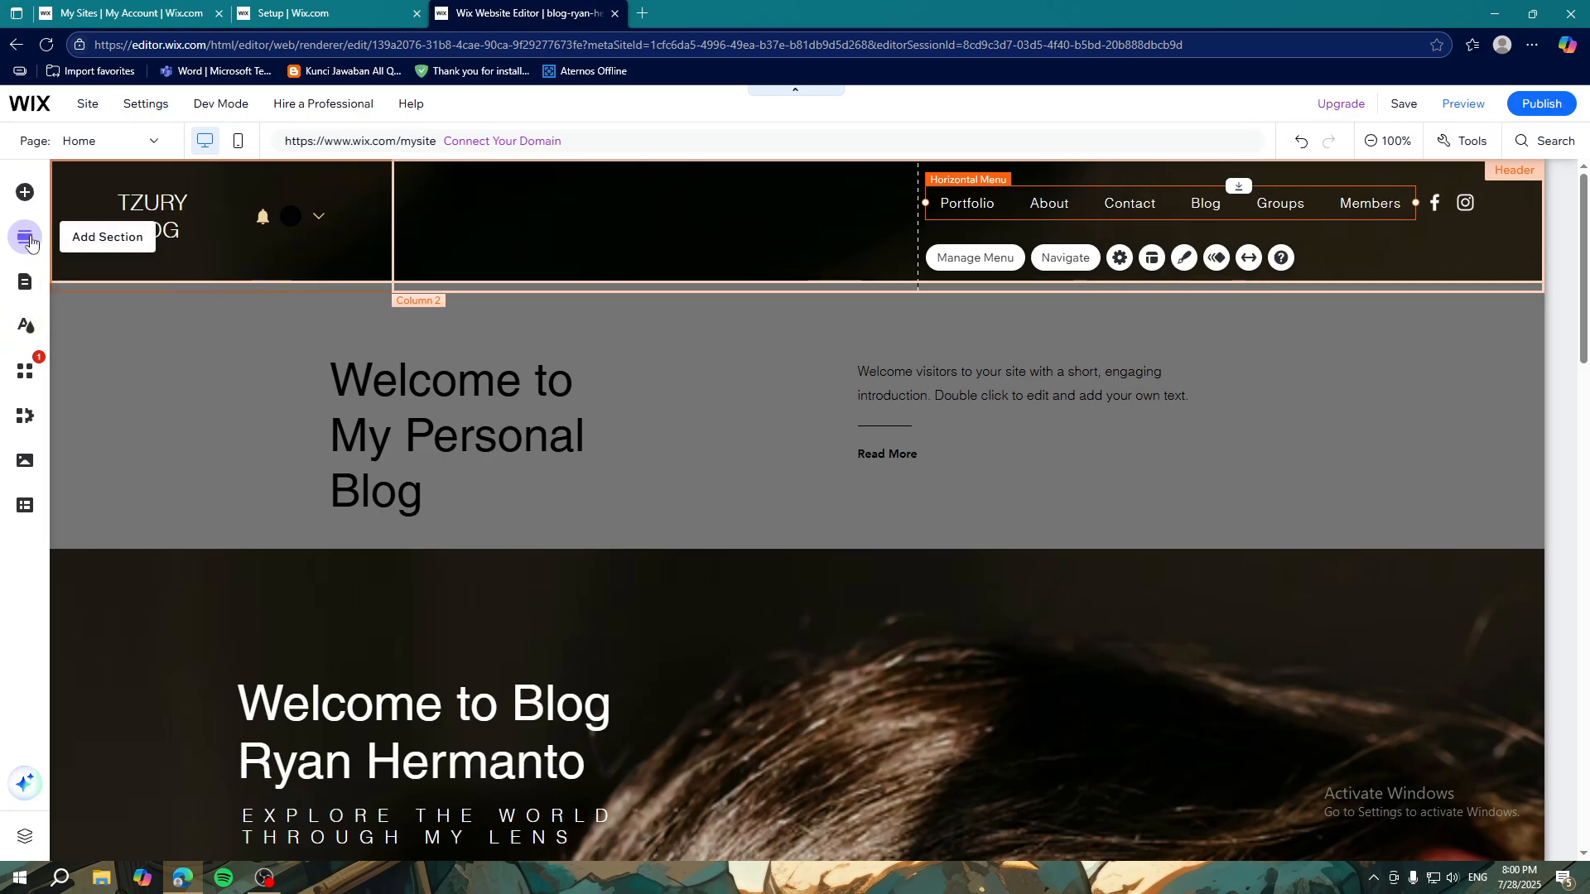
Step: Review the pages in the site menu, look over the Portfolio page, and return to the Home page
click(25, 282)
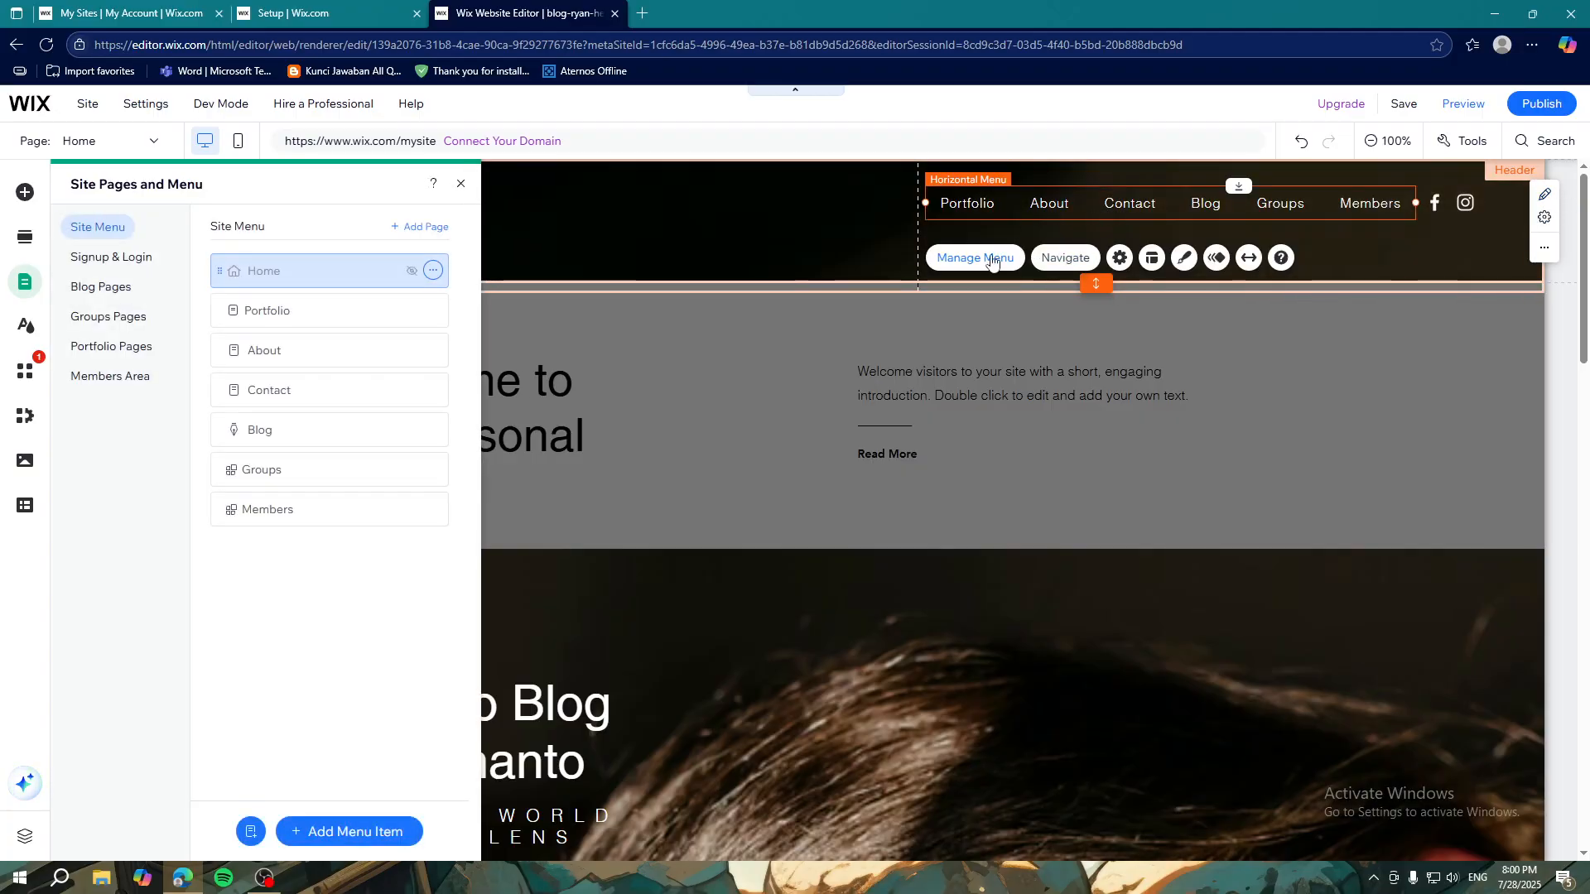
click(334, 303)
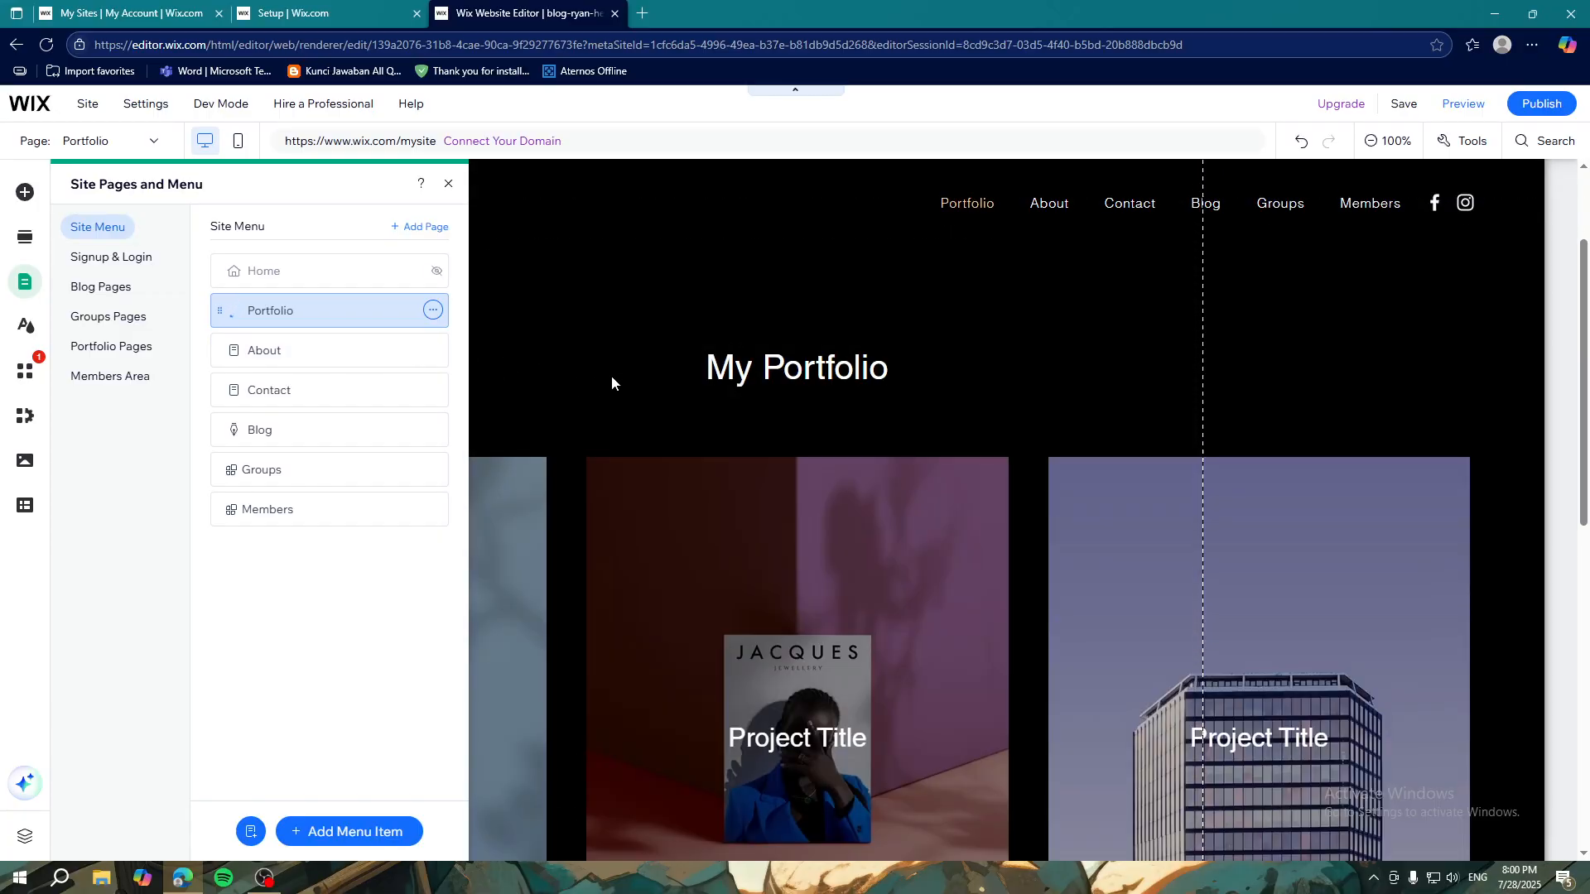
scroll(558, 354, down, 5)
scroll(558, 361, up, 5)
click(355, 271)
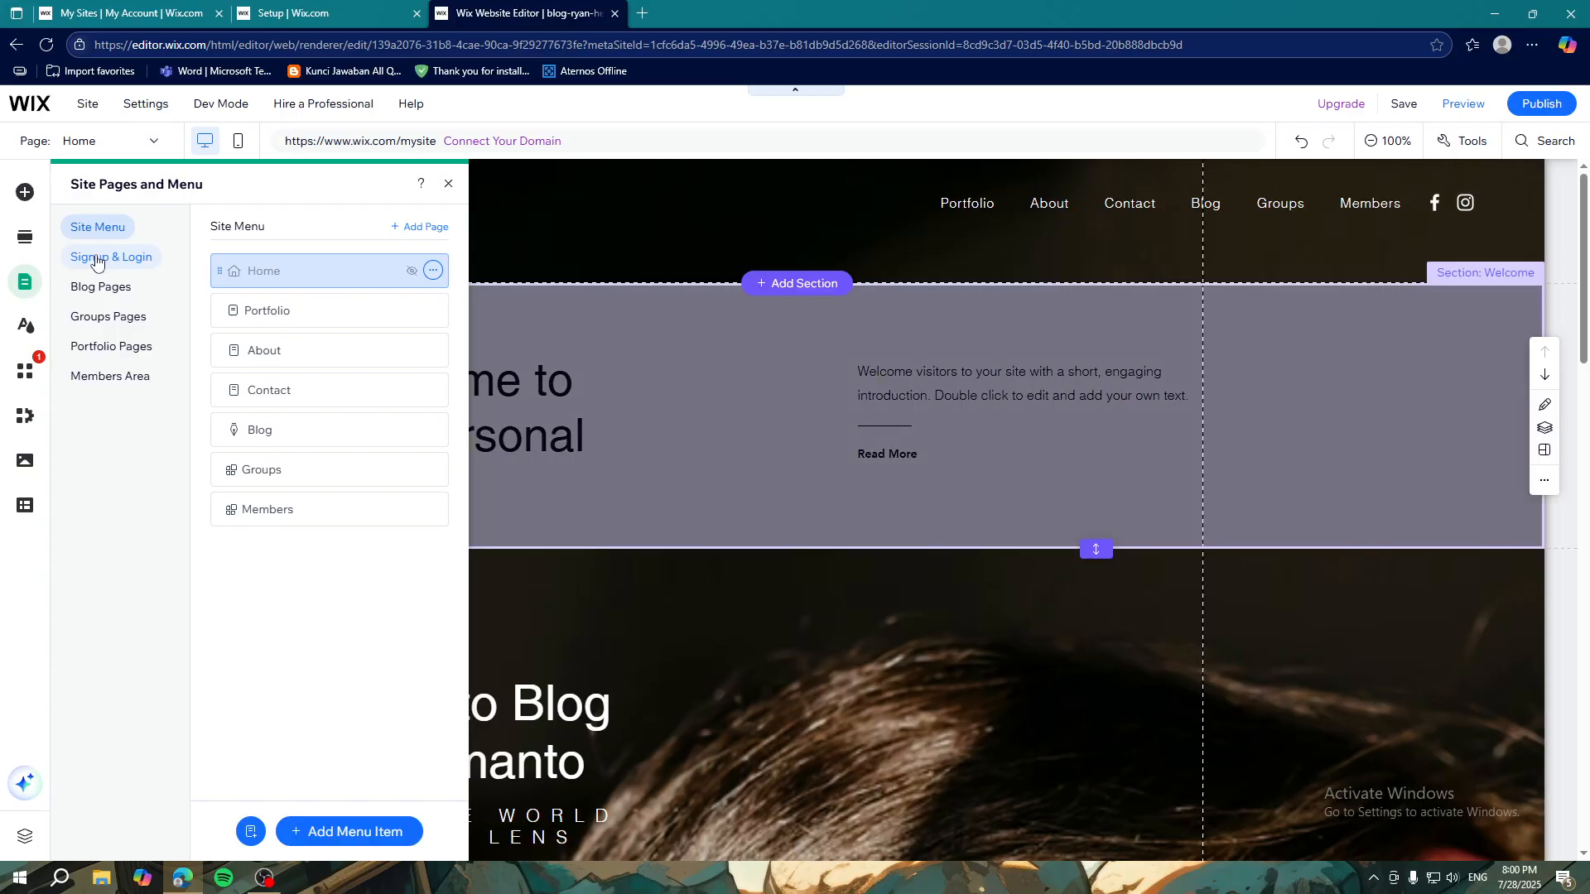
Step: Examine the member signup and login form settings, including the signup form's Social & Community and Policies options
click(92, 258)
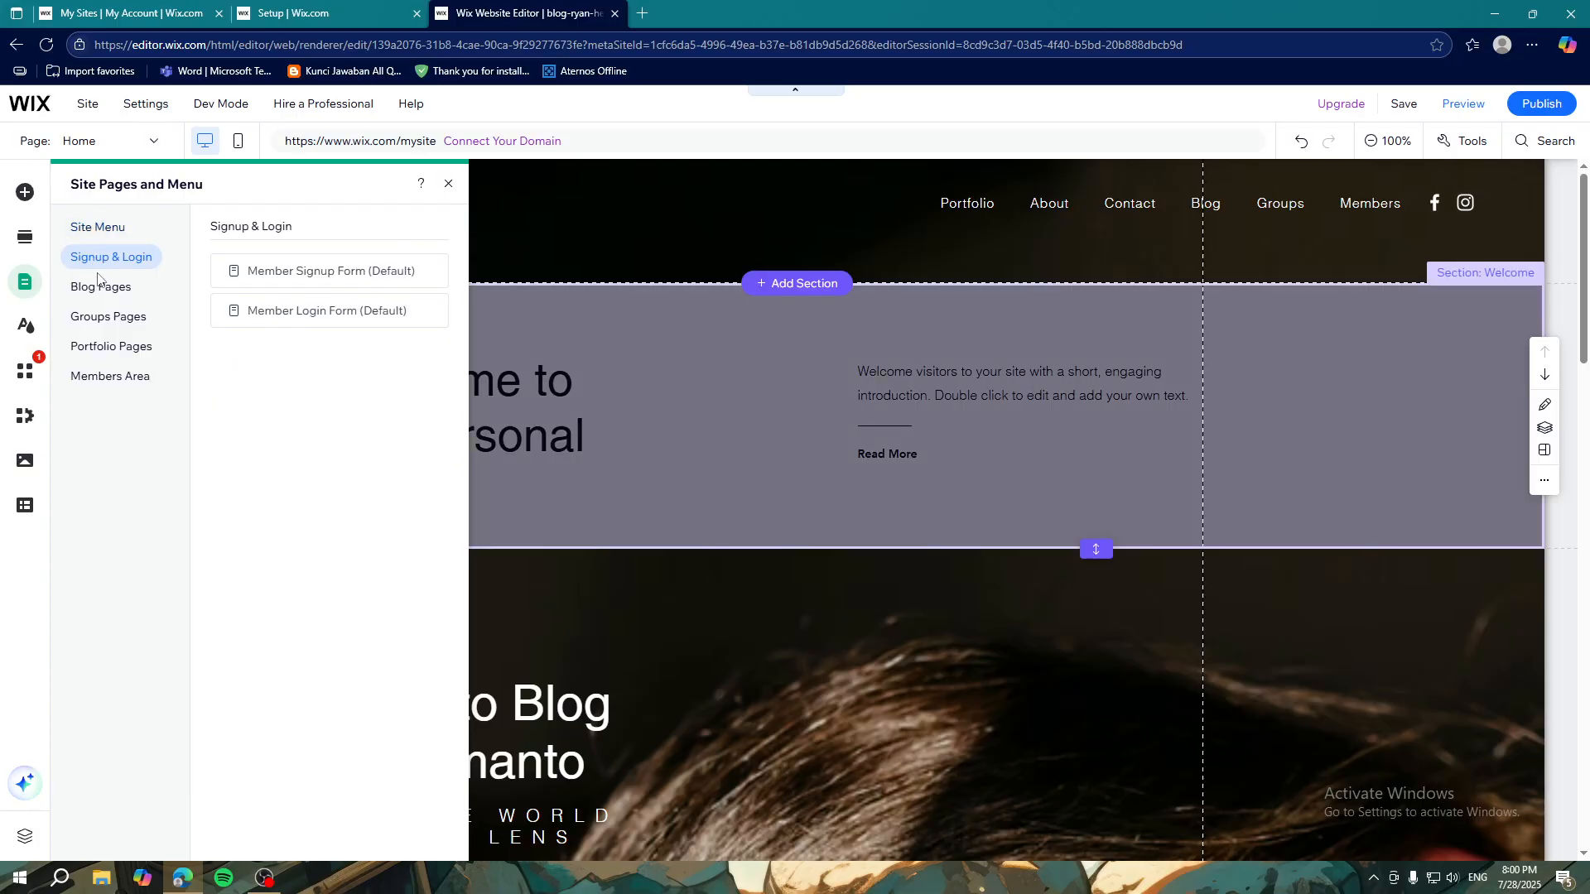
click(98, 286)
click(125, 256)
click(278, 272)
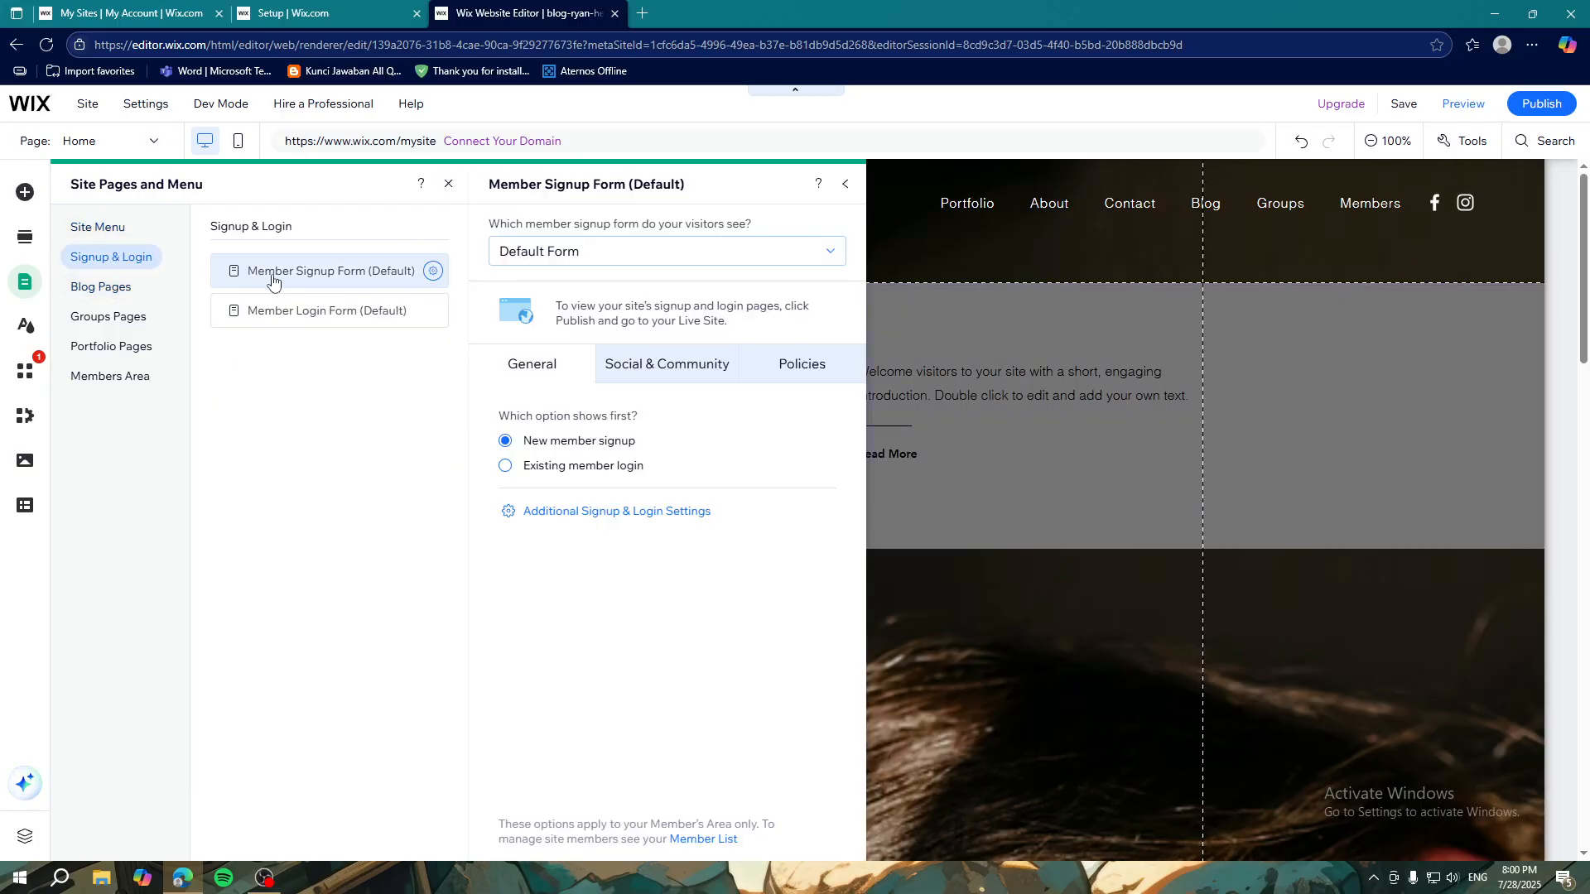
click(437, 309)
click(300, 281)
click(666, 364)
click(799, 365)
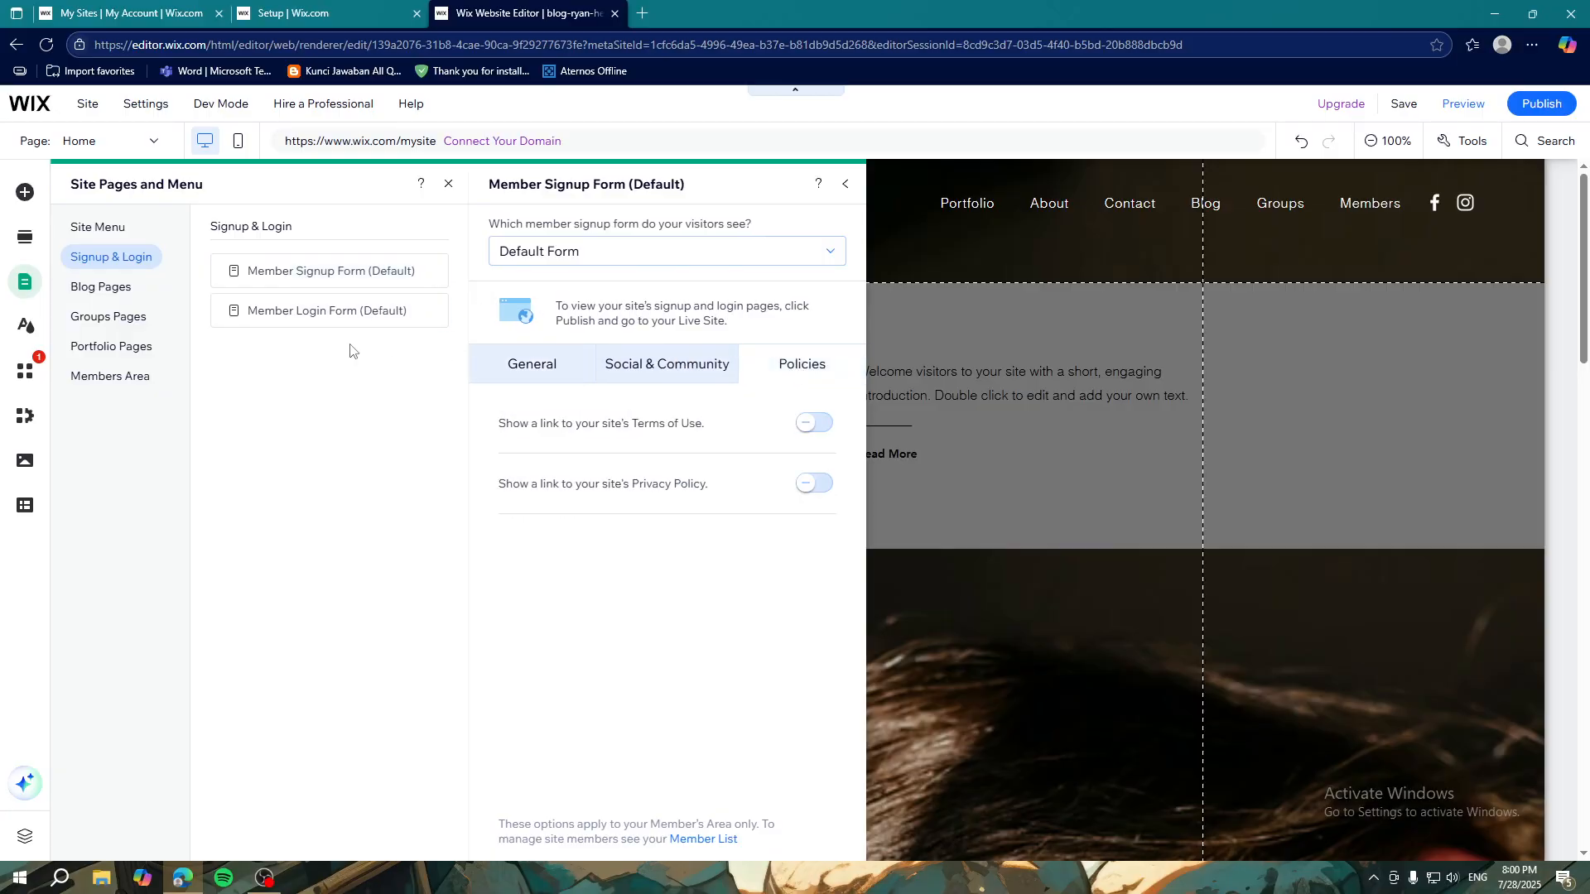
Step: Browse the site's Blog, Groups and Portfolio page lists and return to the Signup & Login list
click(120, 286)
click(116, 316)
click(120, 346)
click(112, 286)
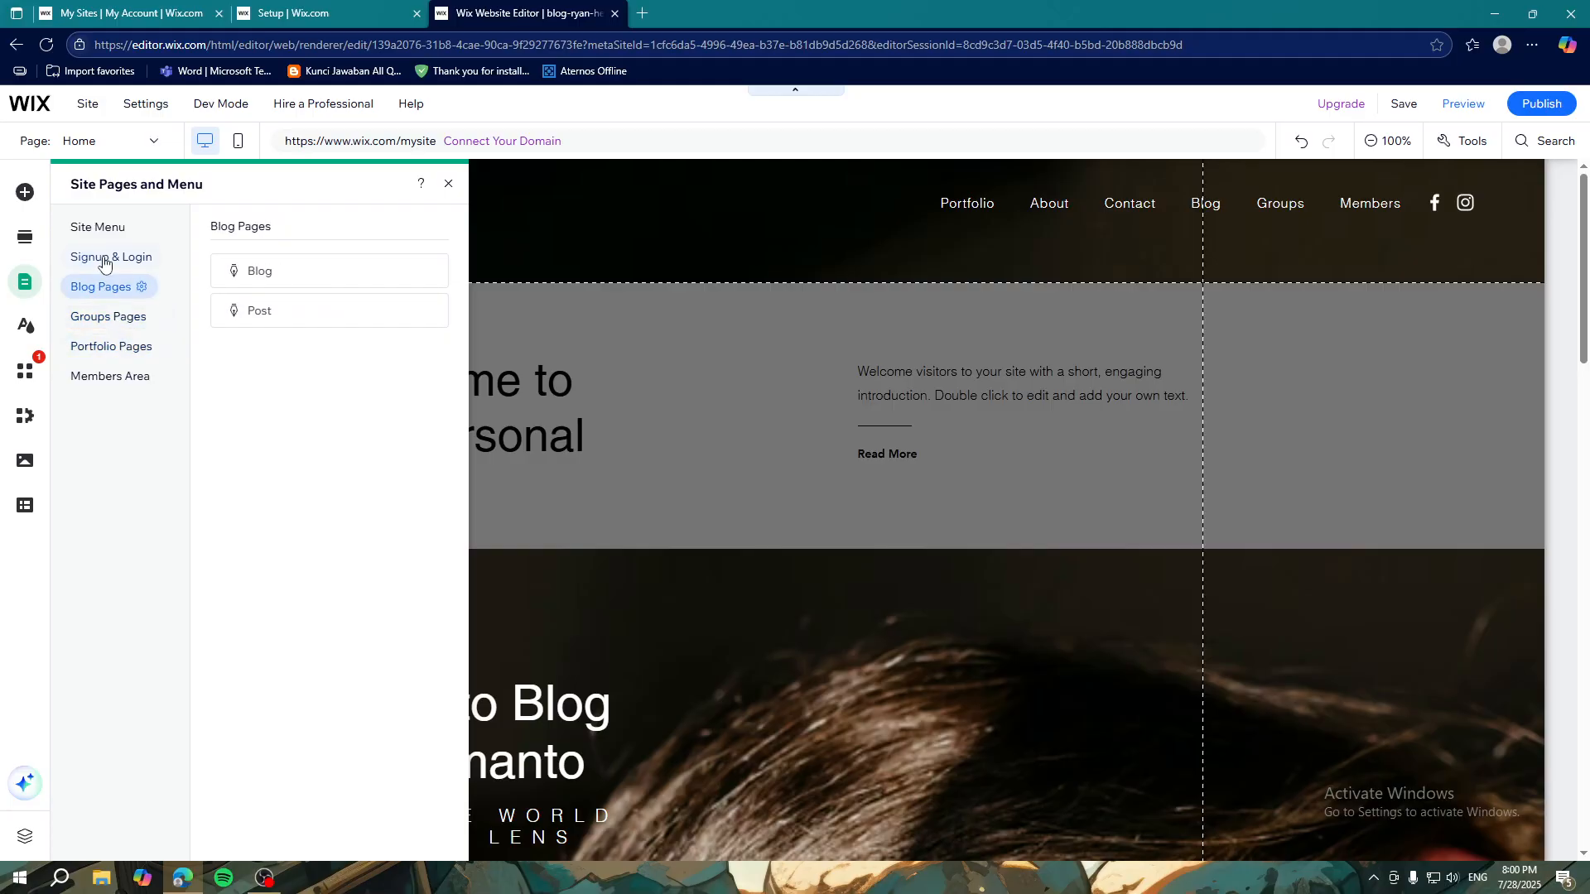
click(104, 263)
Step: Navigate from the header's horizontal menu to the Portfolio page
click(948, 202)
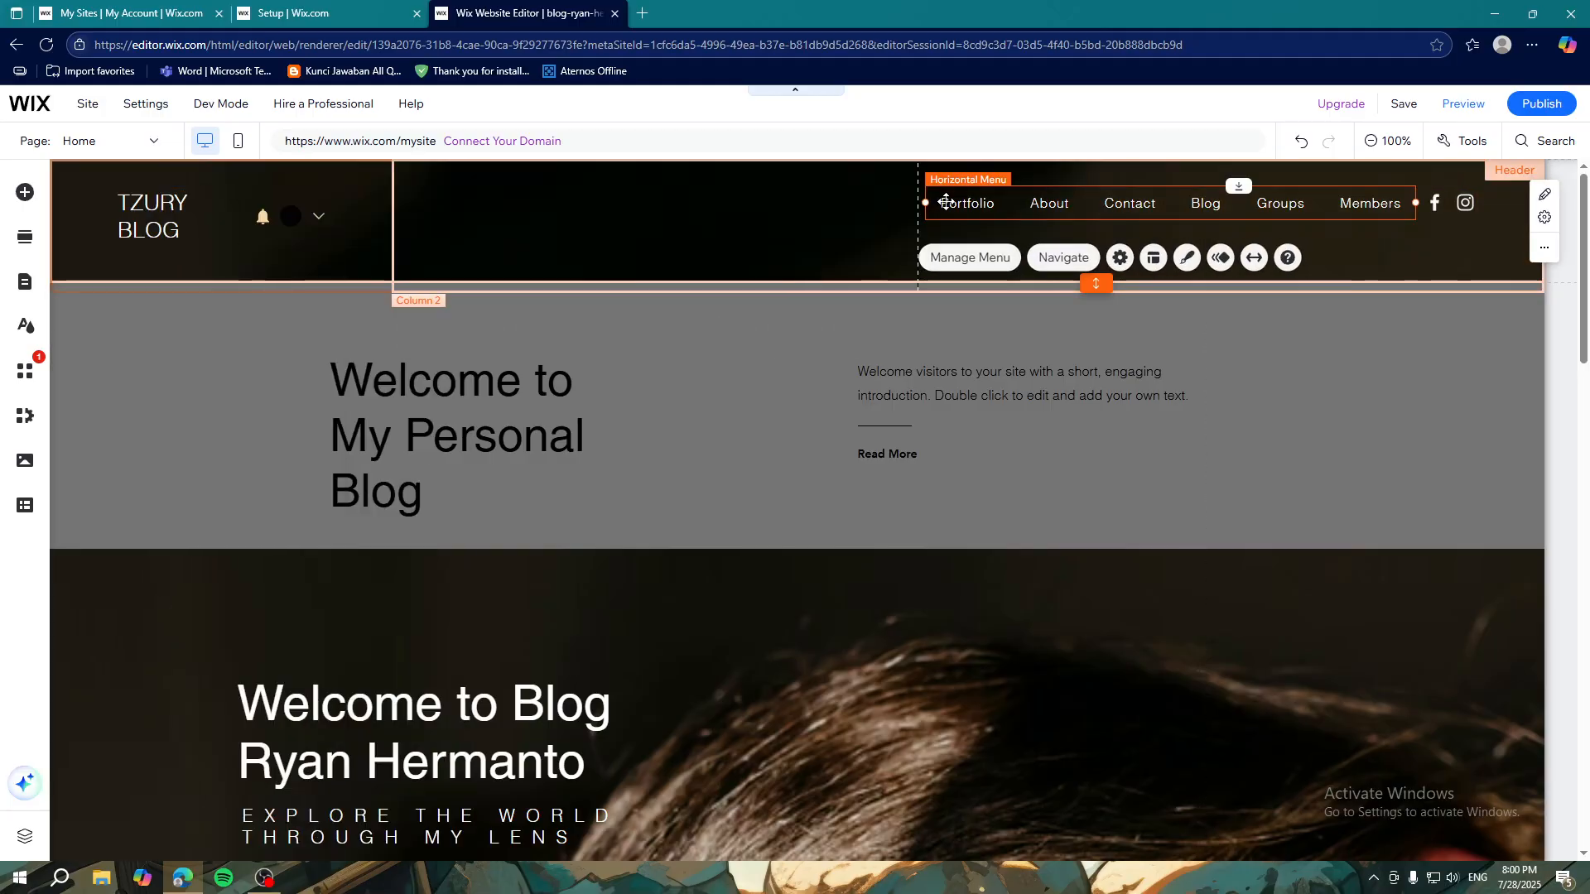
click(1077, 262)
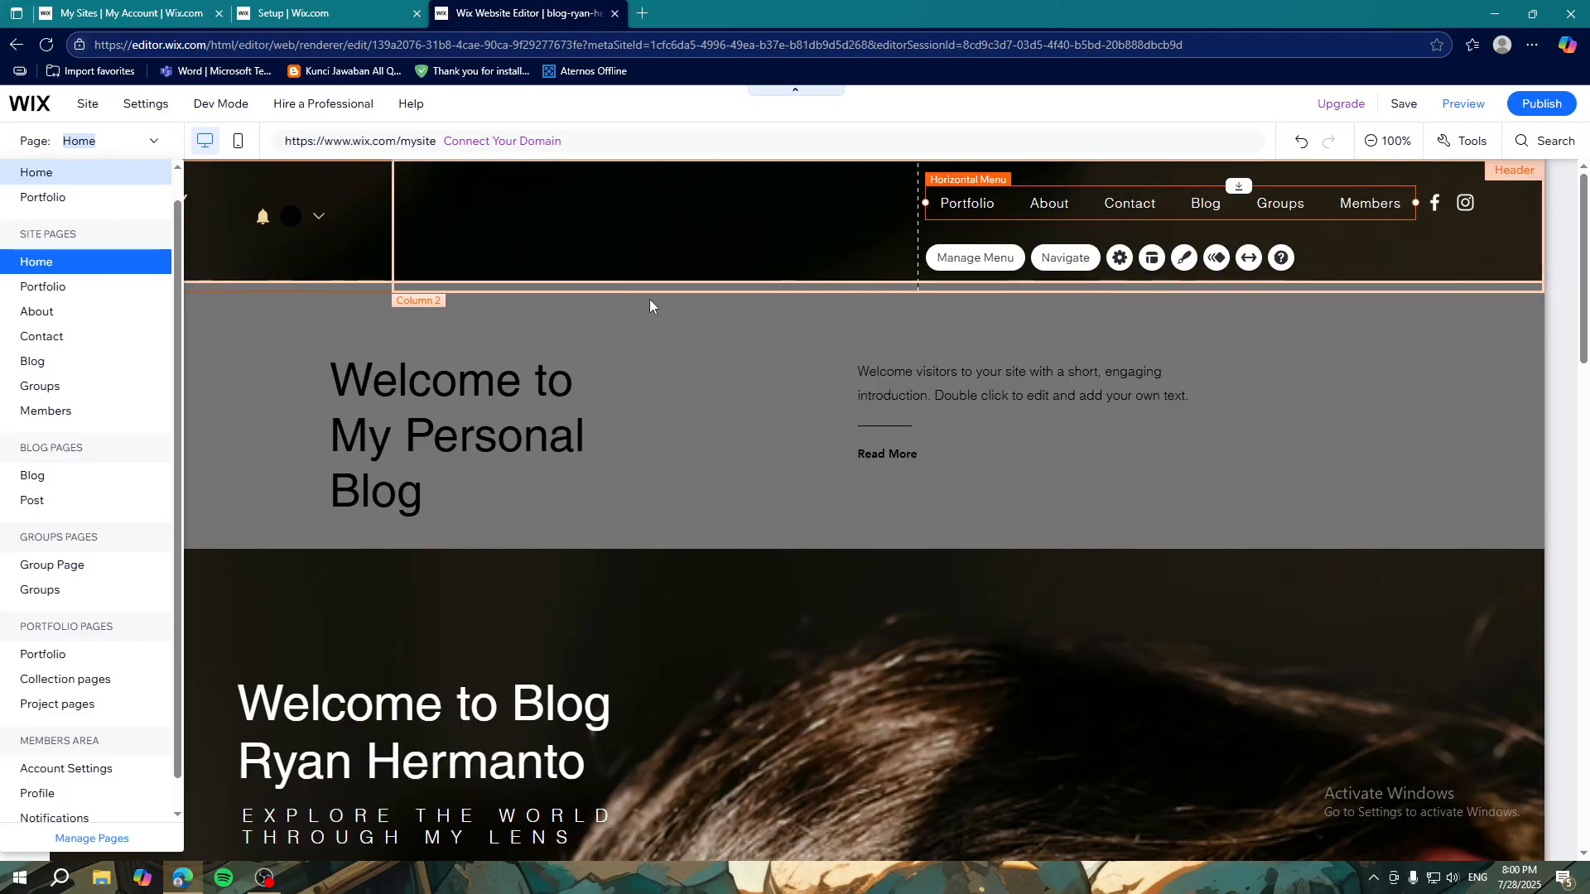
click(72, 287)
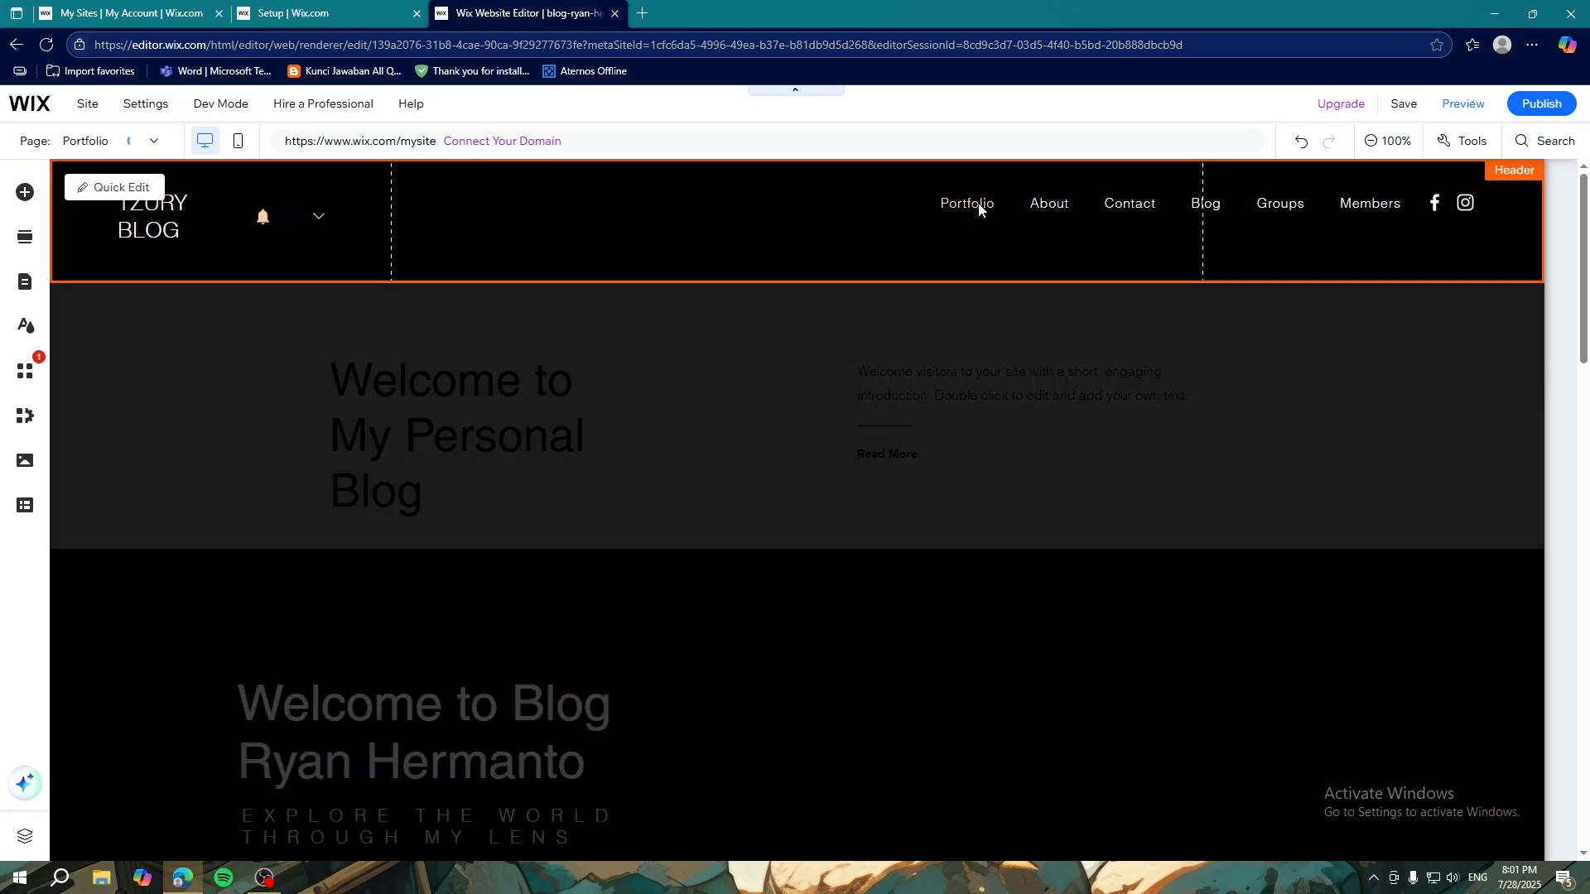
Step: Navigate to the About page and look over its Biography and Community Endorsements sections
click(1050, 203)
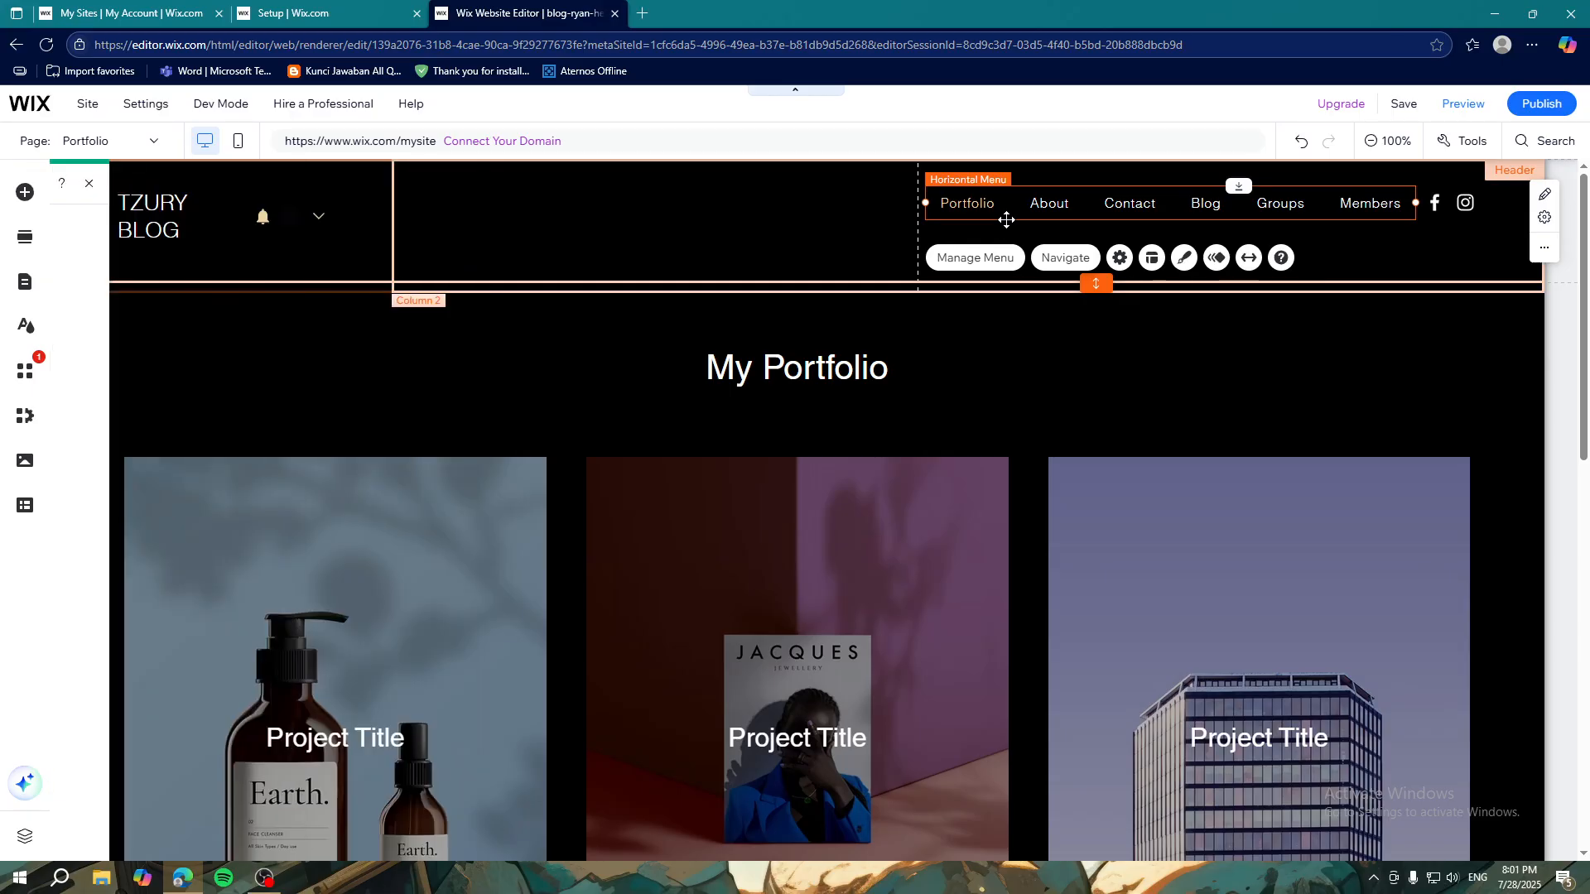
click(1064, 258)
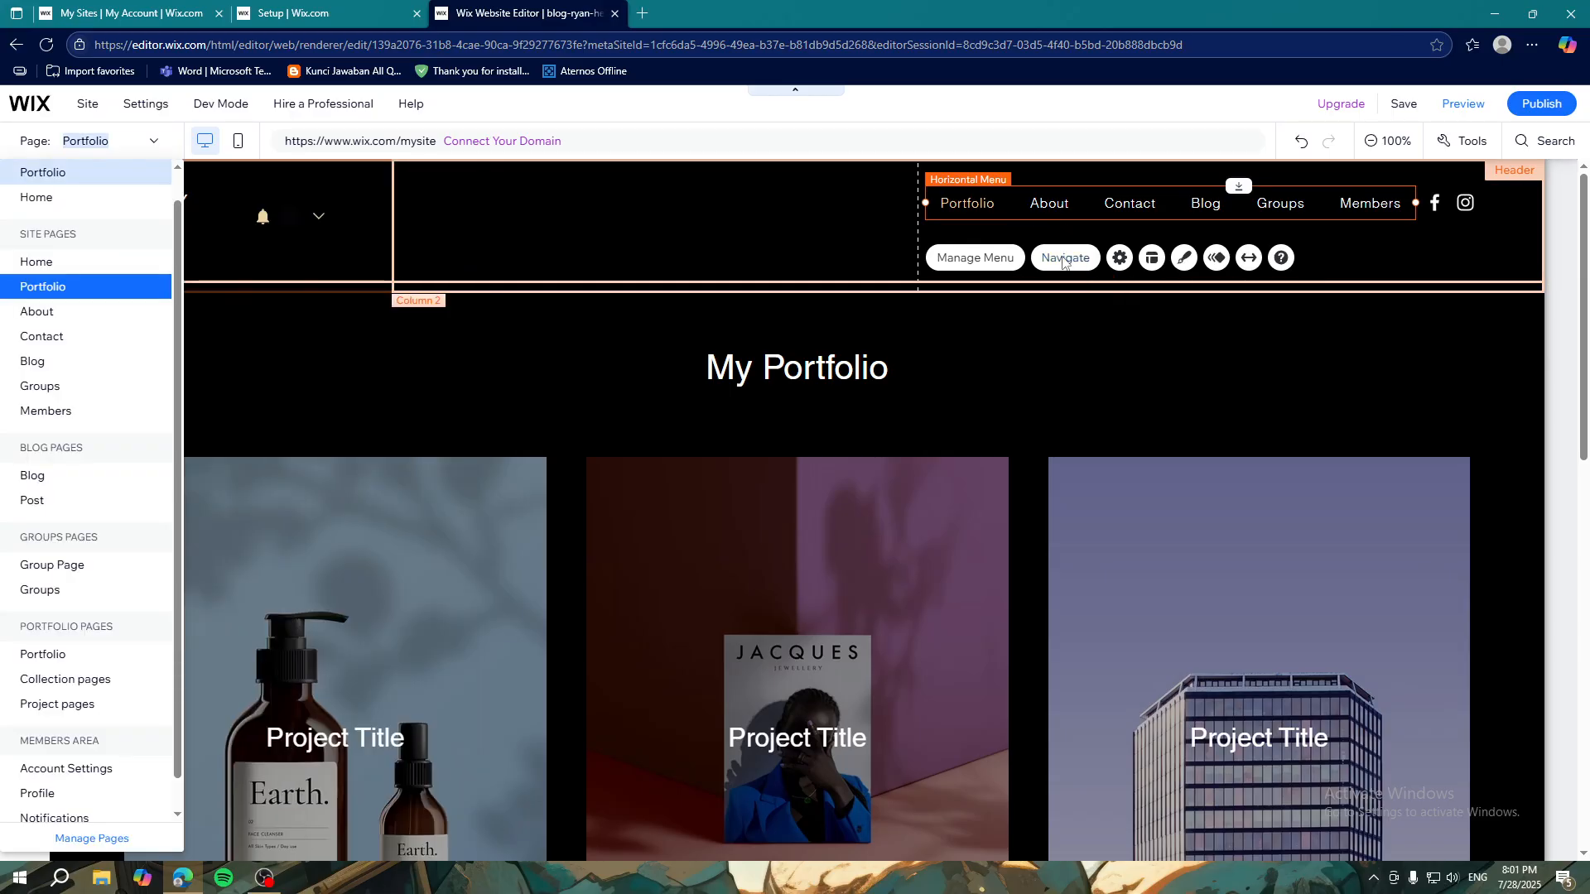
click(116, 316)
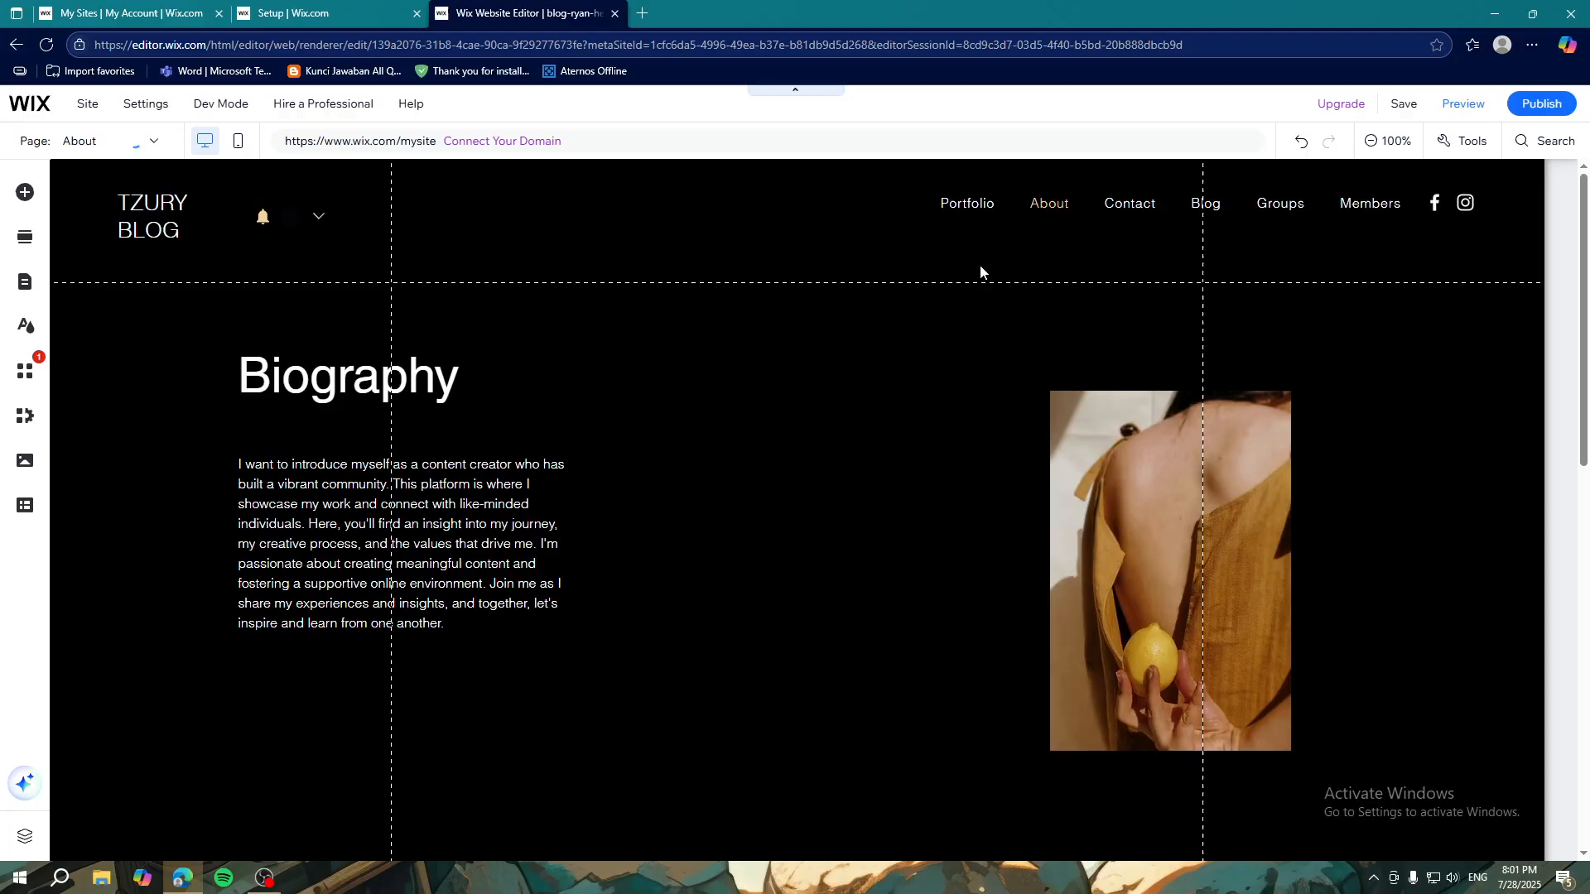
scroll(1039, 283, down, 3)
scroll(1038, 286, down, 2)
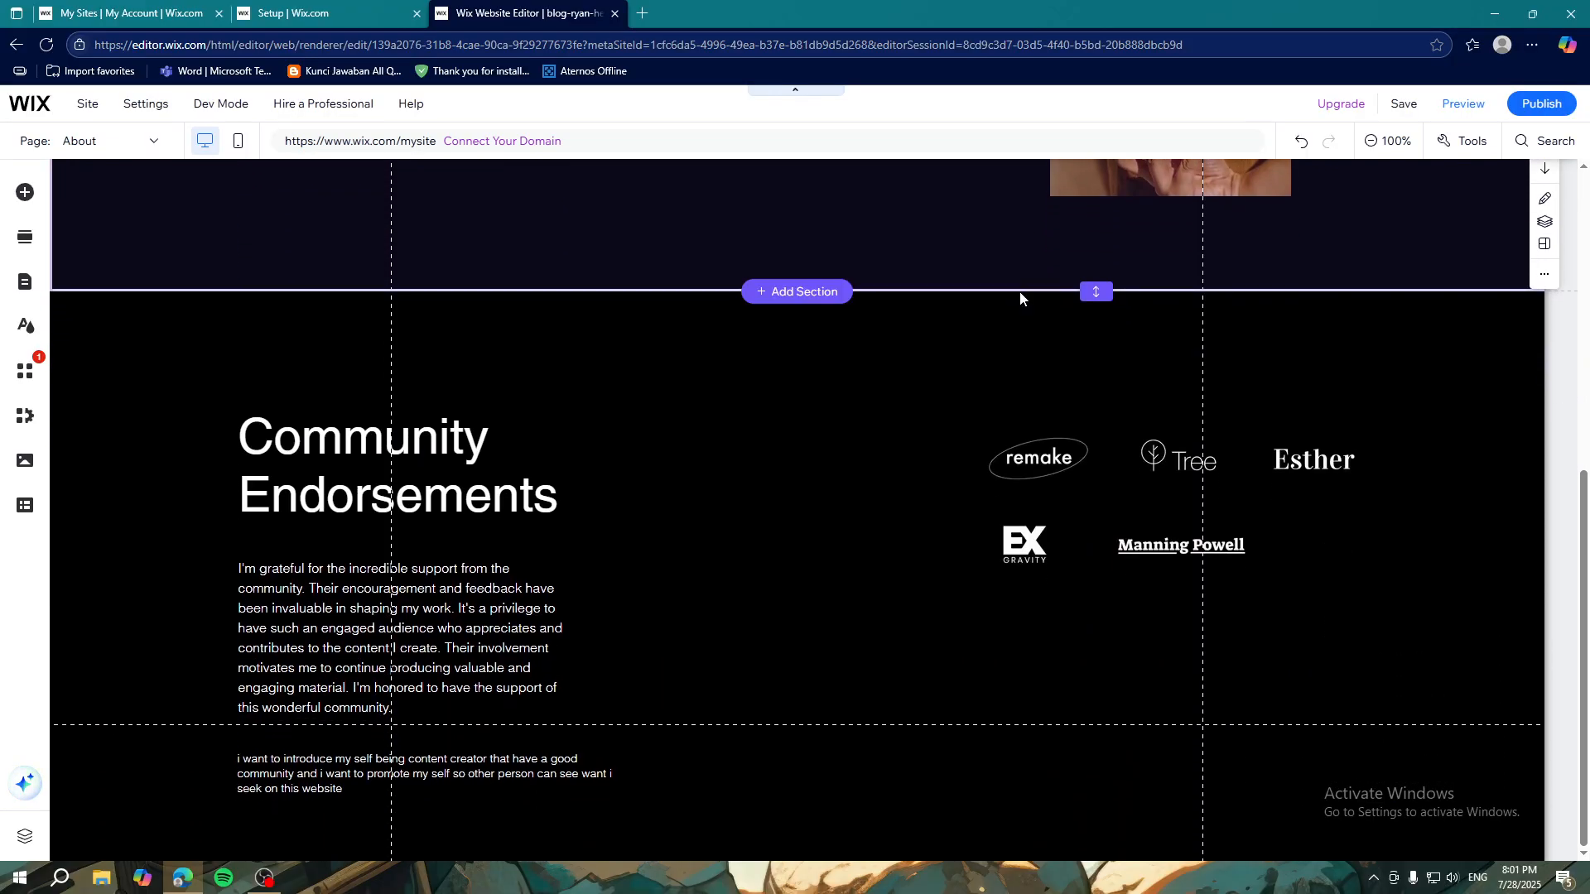
scroll(1018, 297, up, 6)
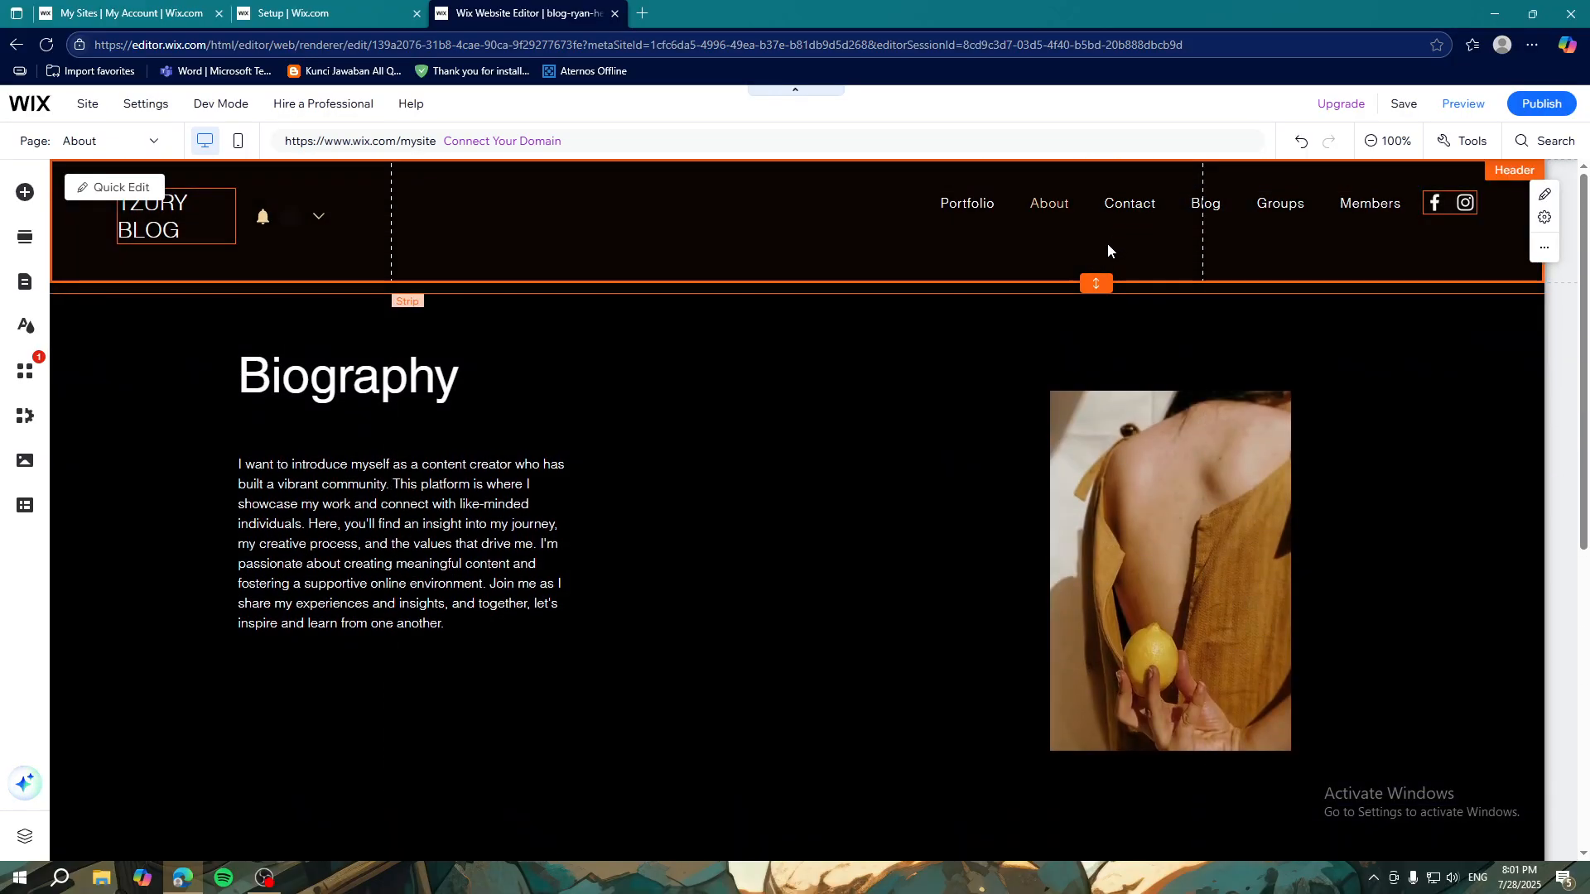
Step: Navigate to the Contact page and look over its contact details and form area
click(1118, 212)
click(1063, 265)
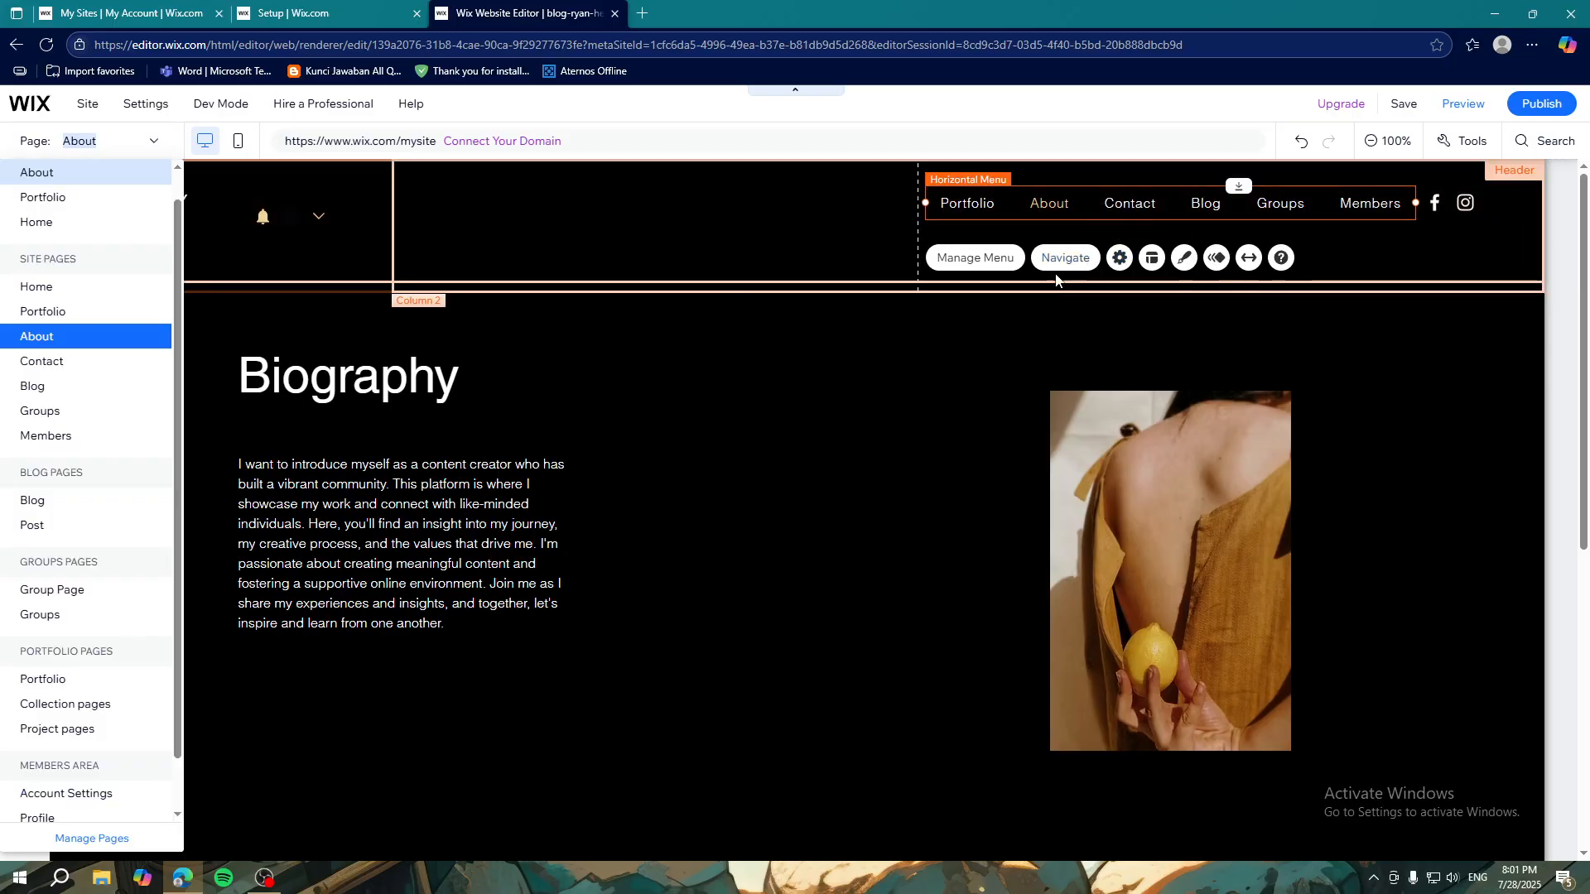
click(50, 361)
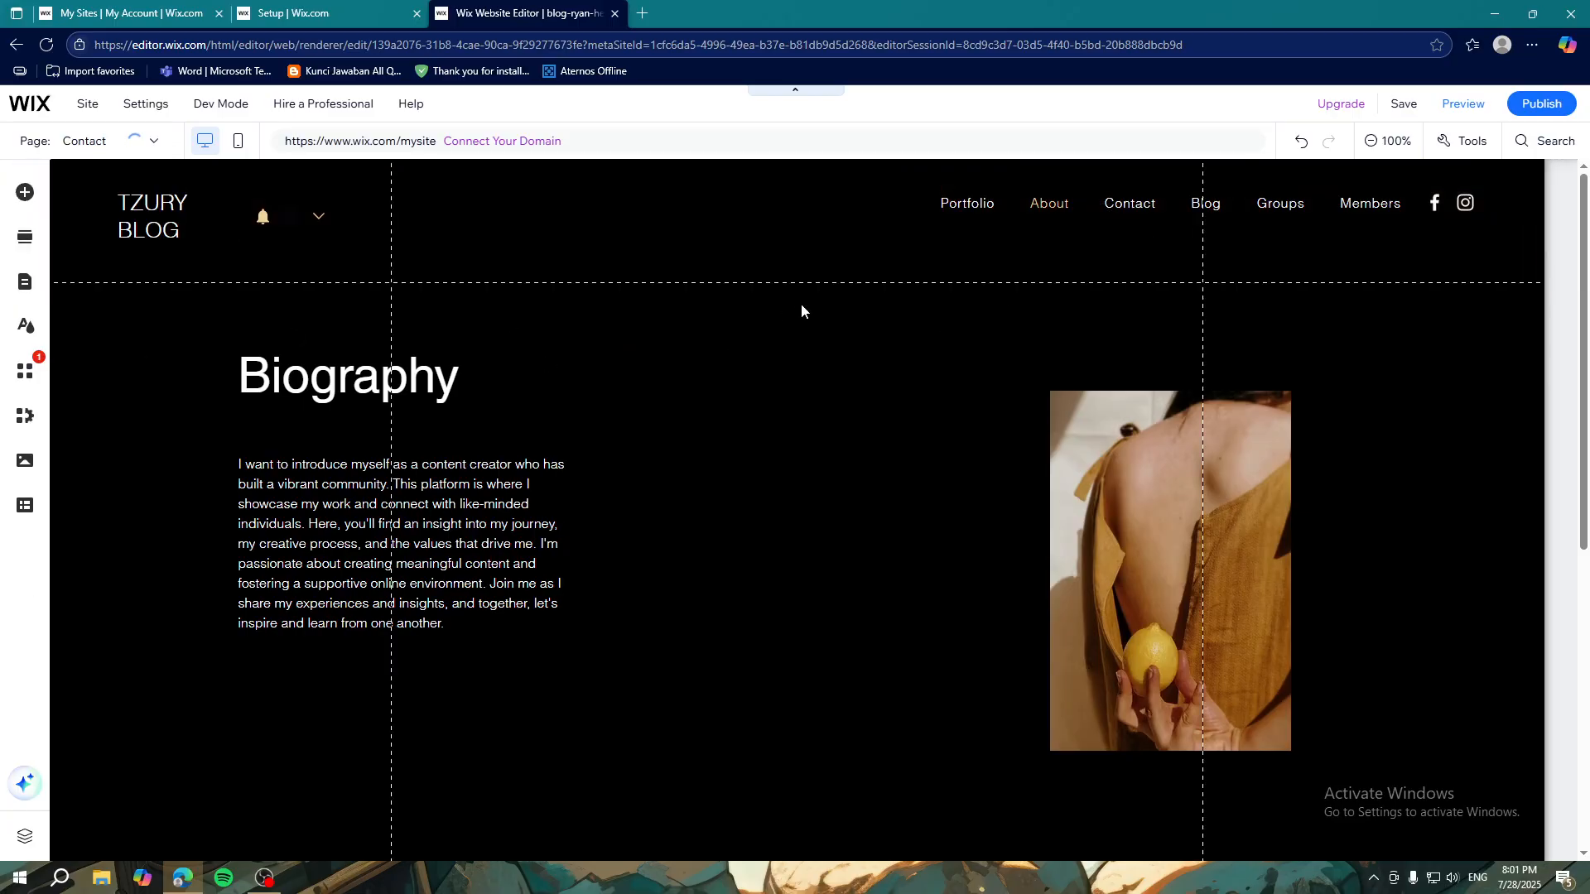
scroll(878, 311, down, 2)
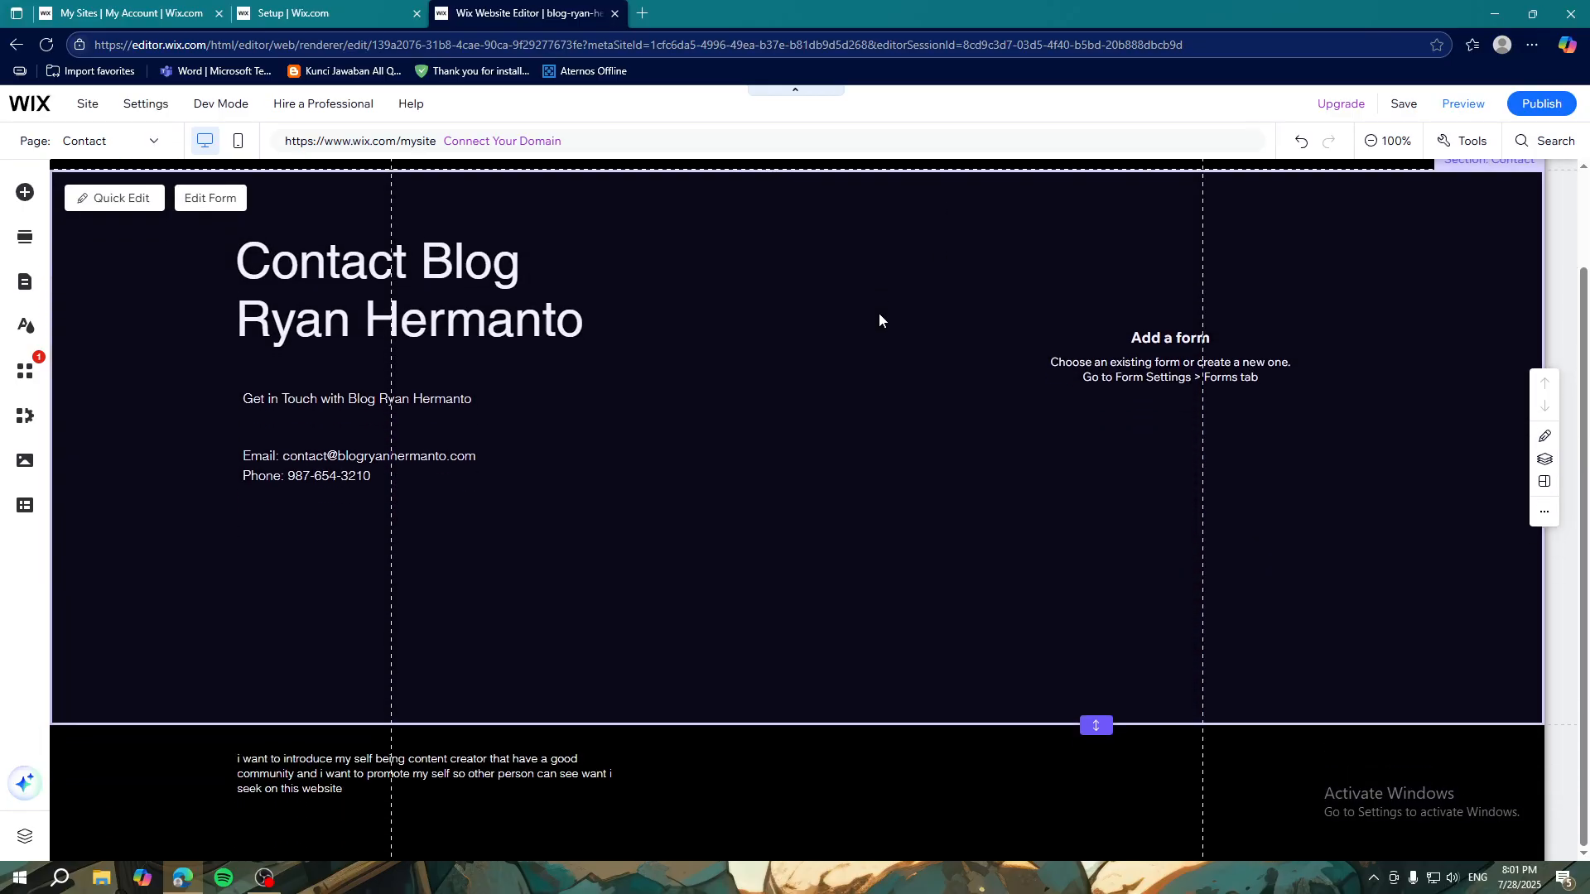
Step: Navigate from the header's horizontal menu to the Blog page and look over its All Posts list
scroll(1193, 331, up, 2)
scroll(1193, 330, down, 2)
scroll(1193, 330, up, 2)
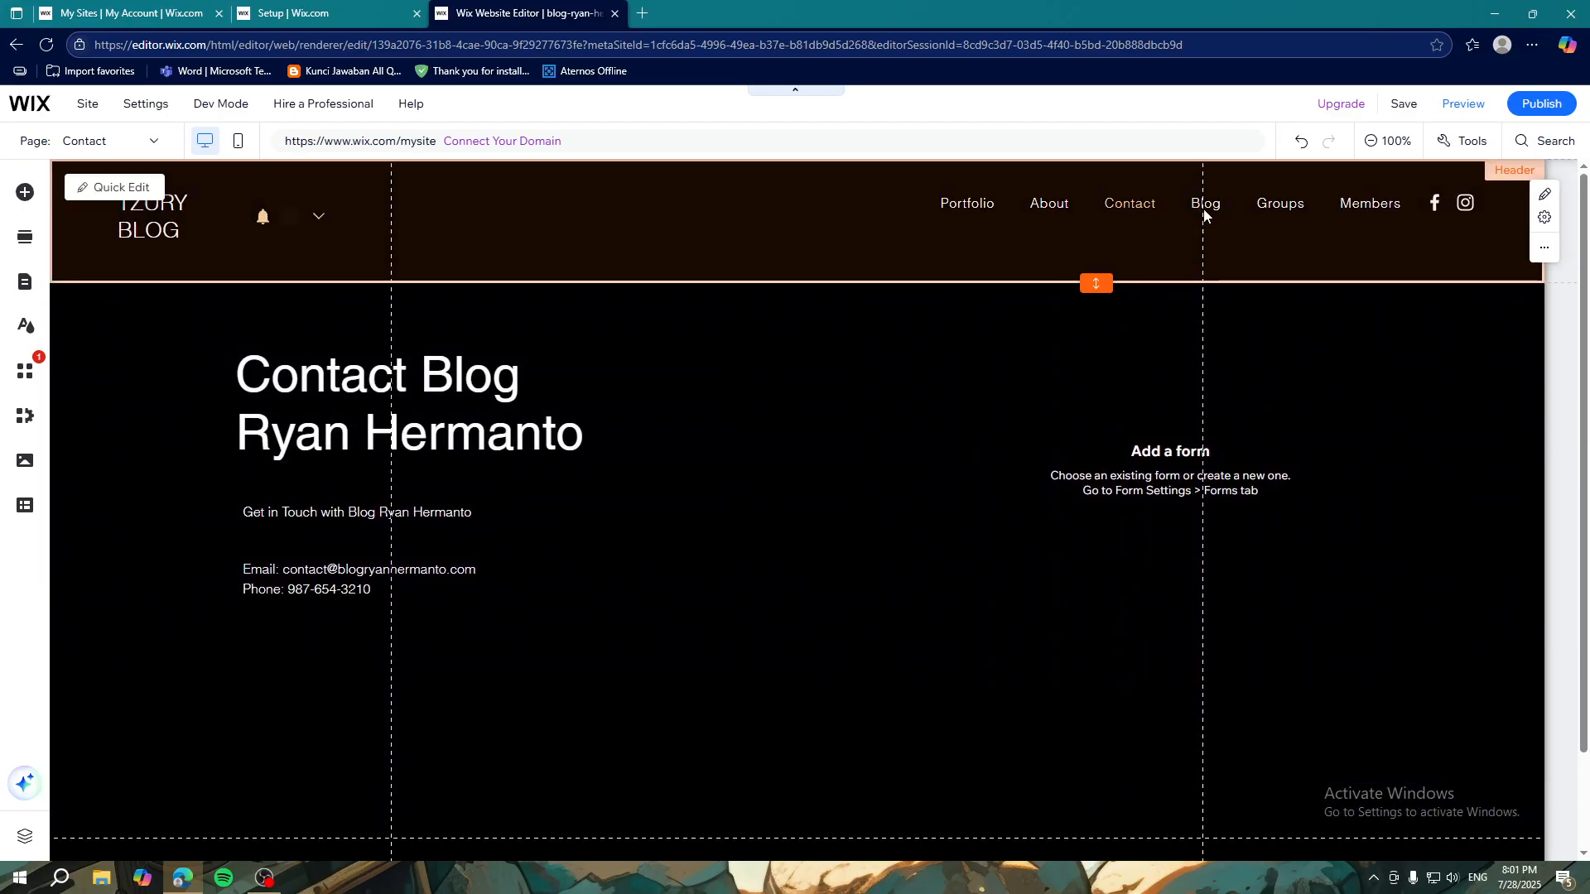
click(1205, 216)
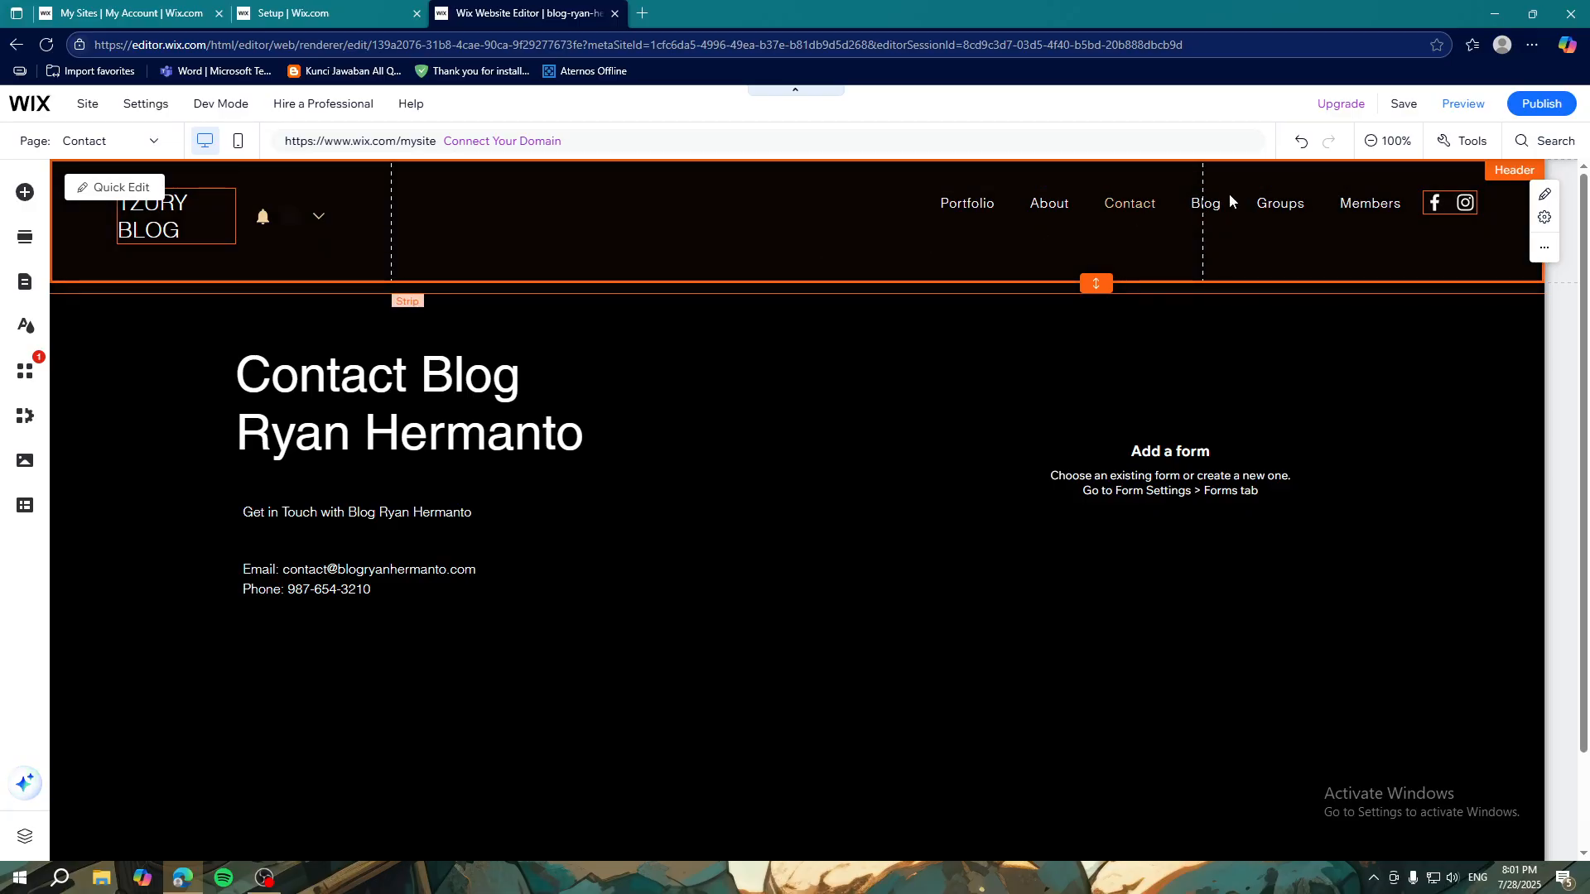
click(1209, 199)
click(1049, 262)
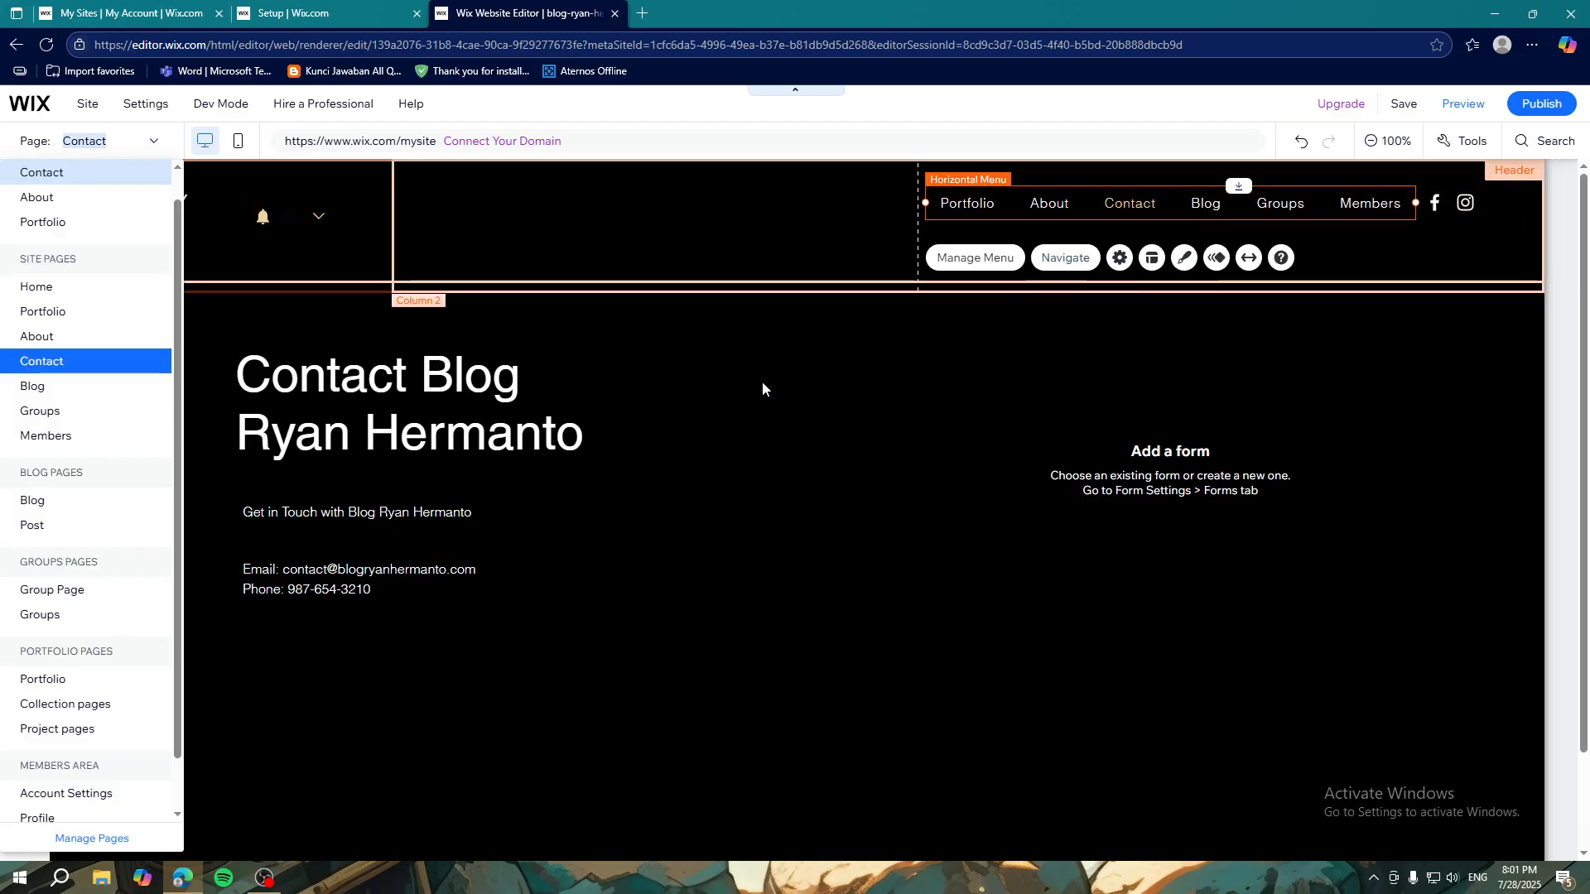
click(58, 385)
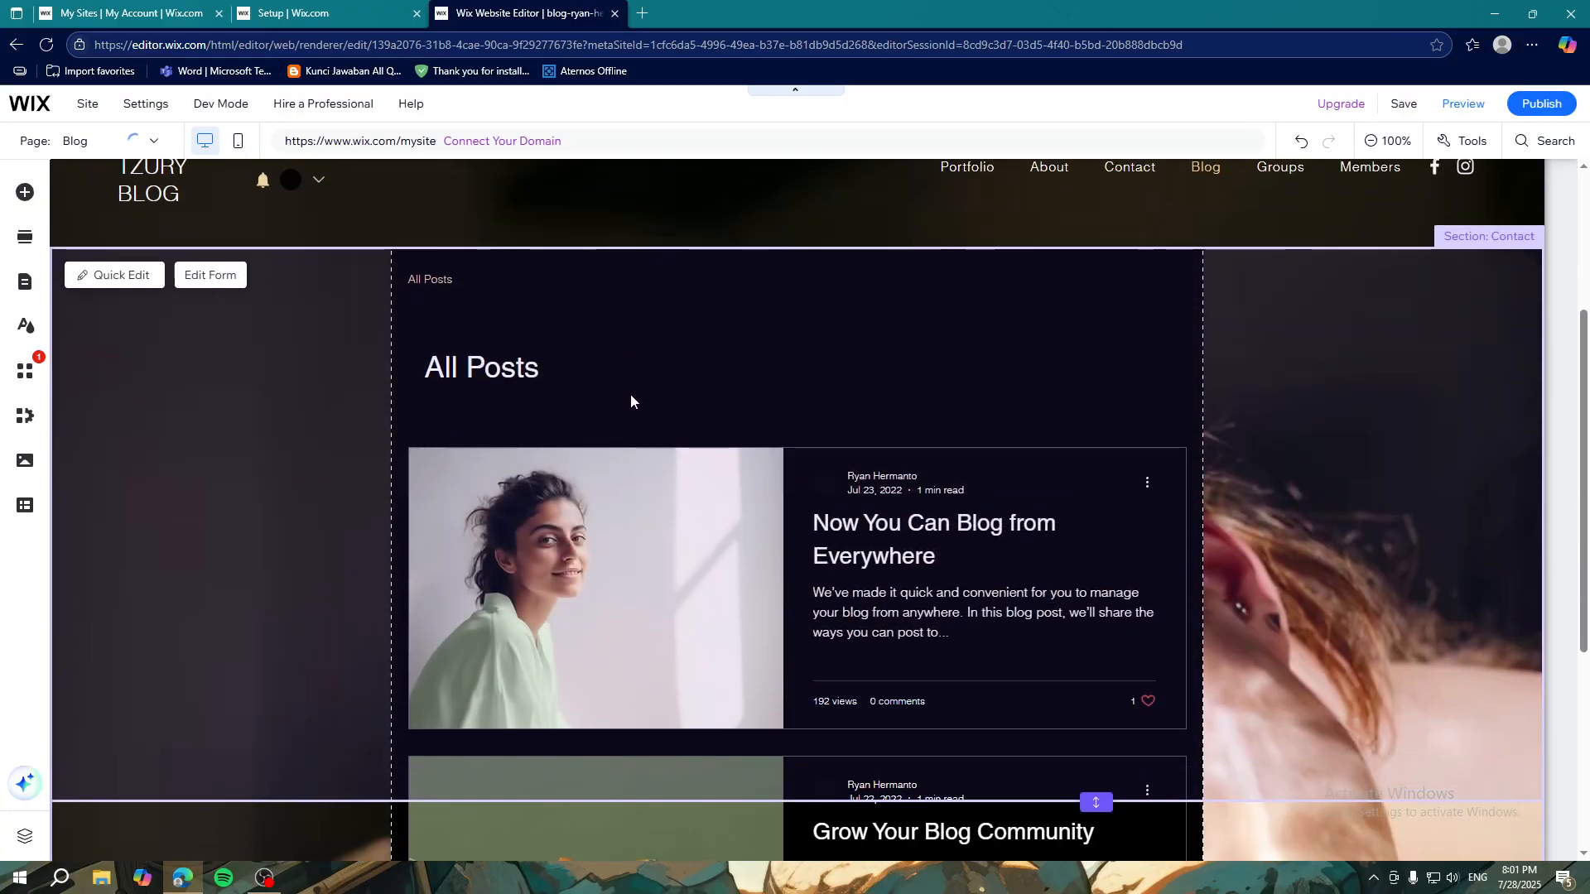
scroll(631, 402, down, 8)
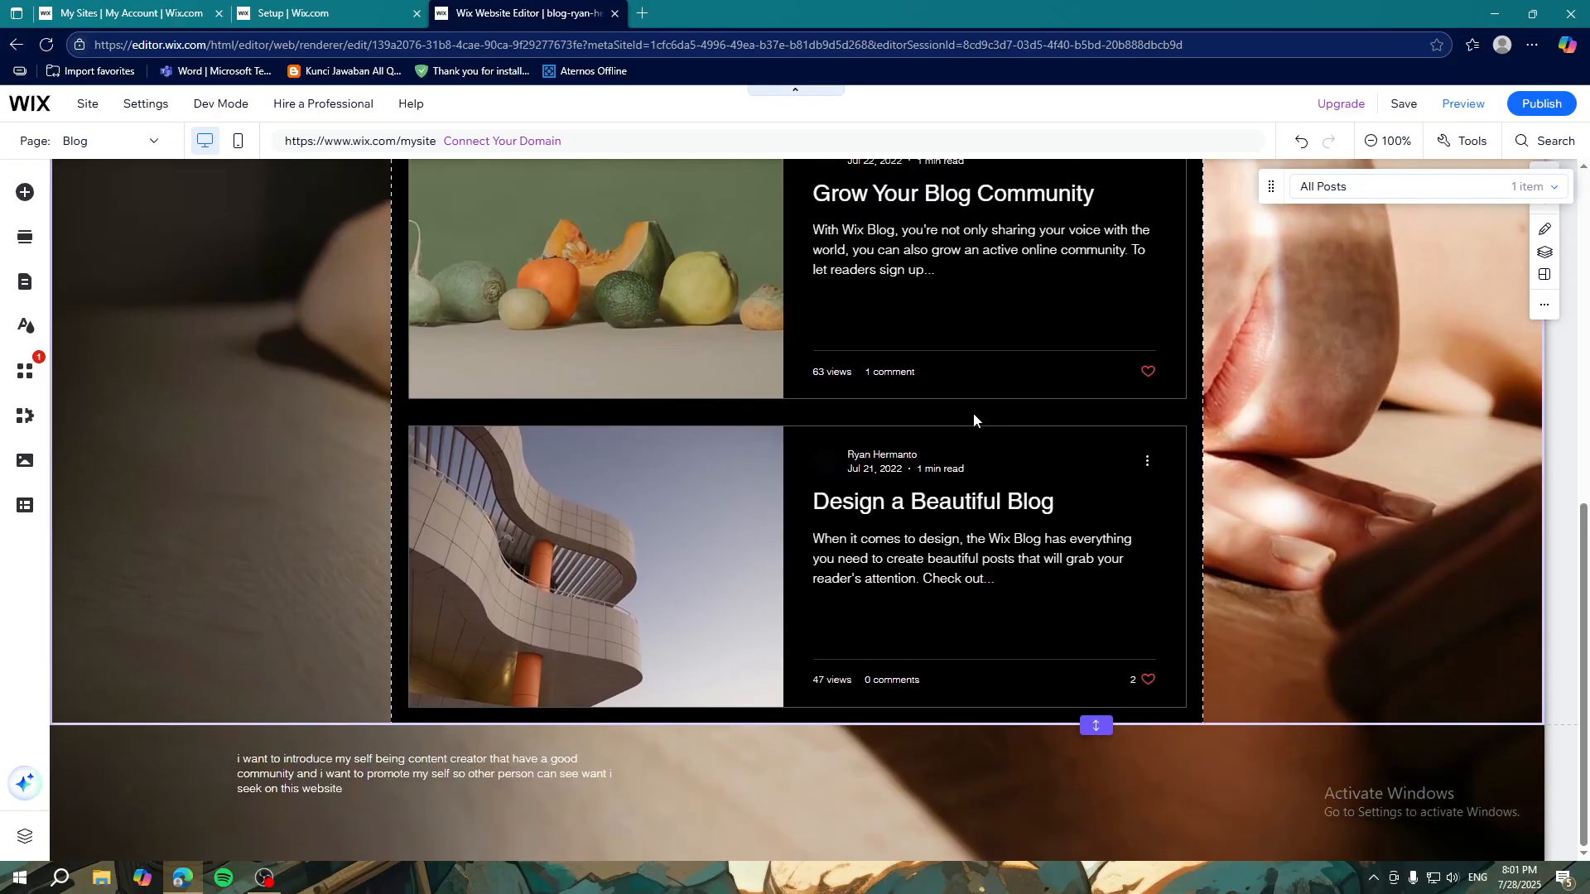
scroll(1035, 410, up, 6)
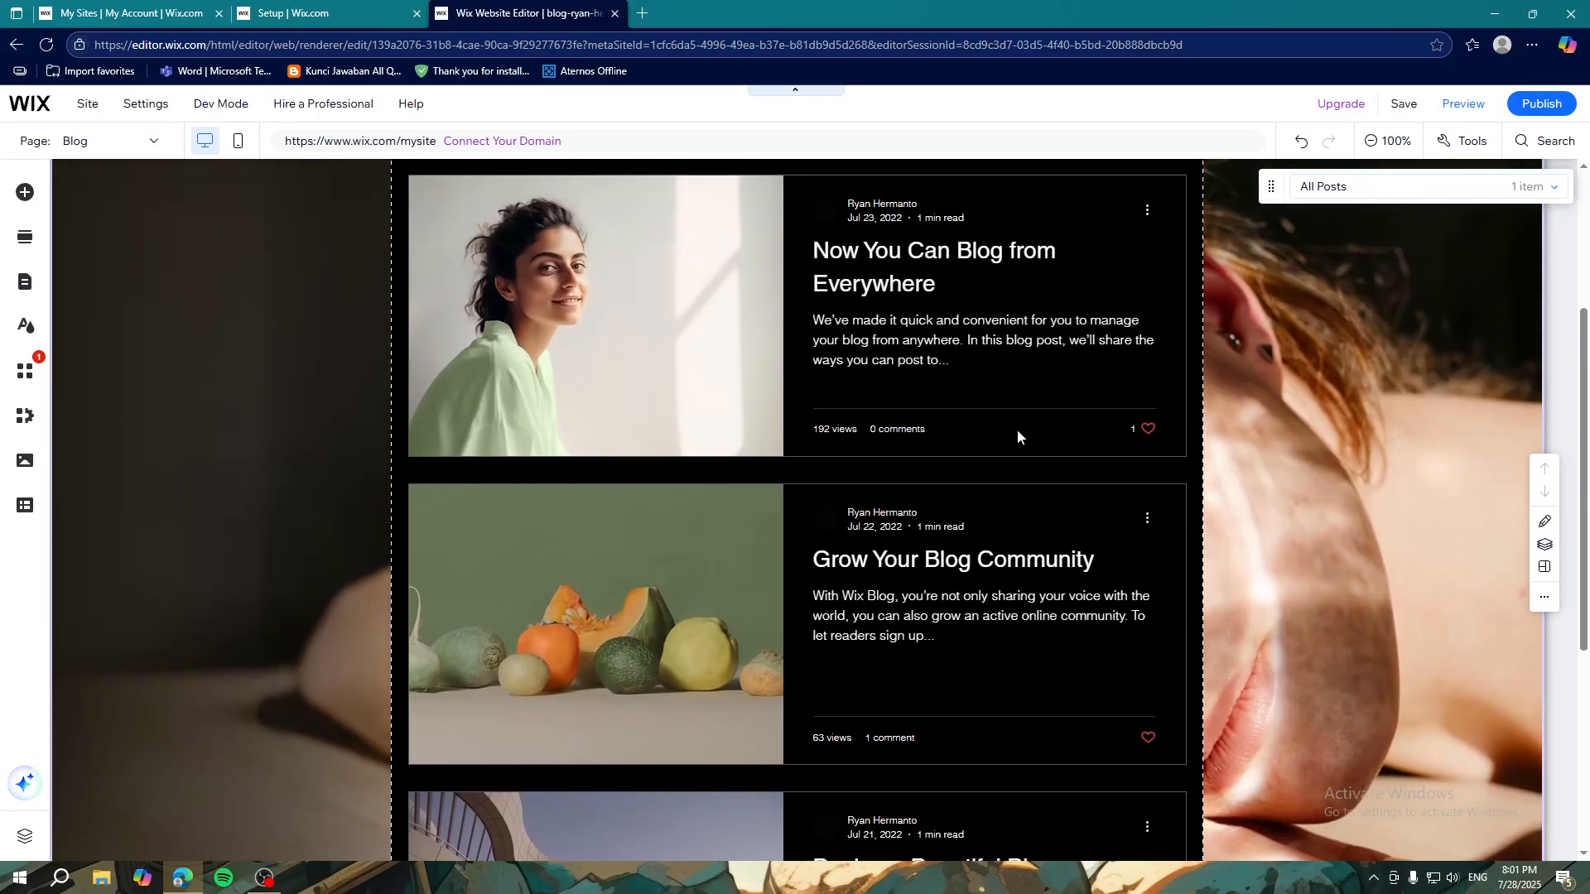
scroll(981, 440, up, 3)
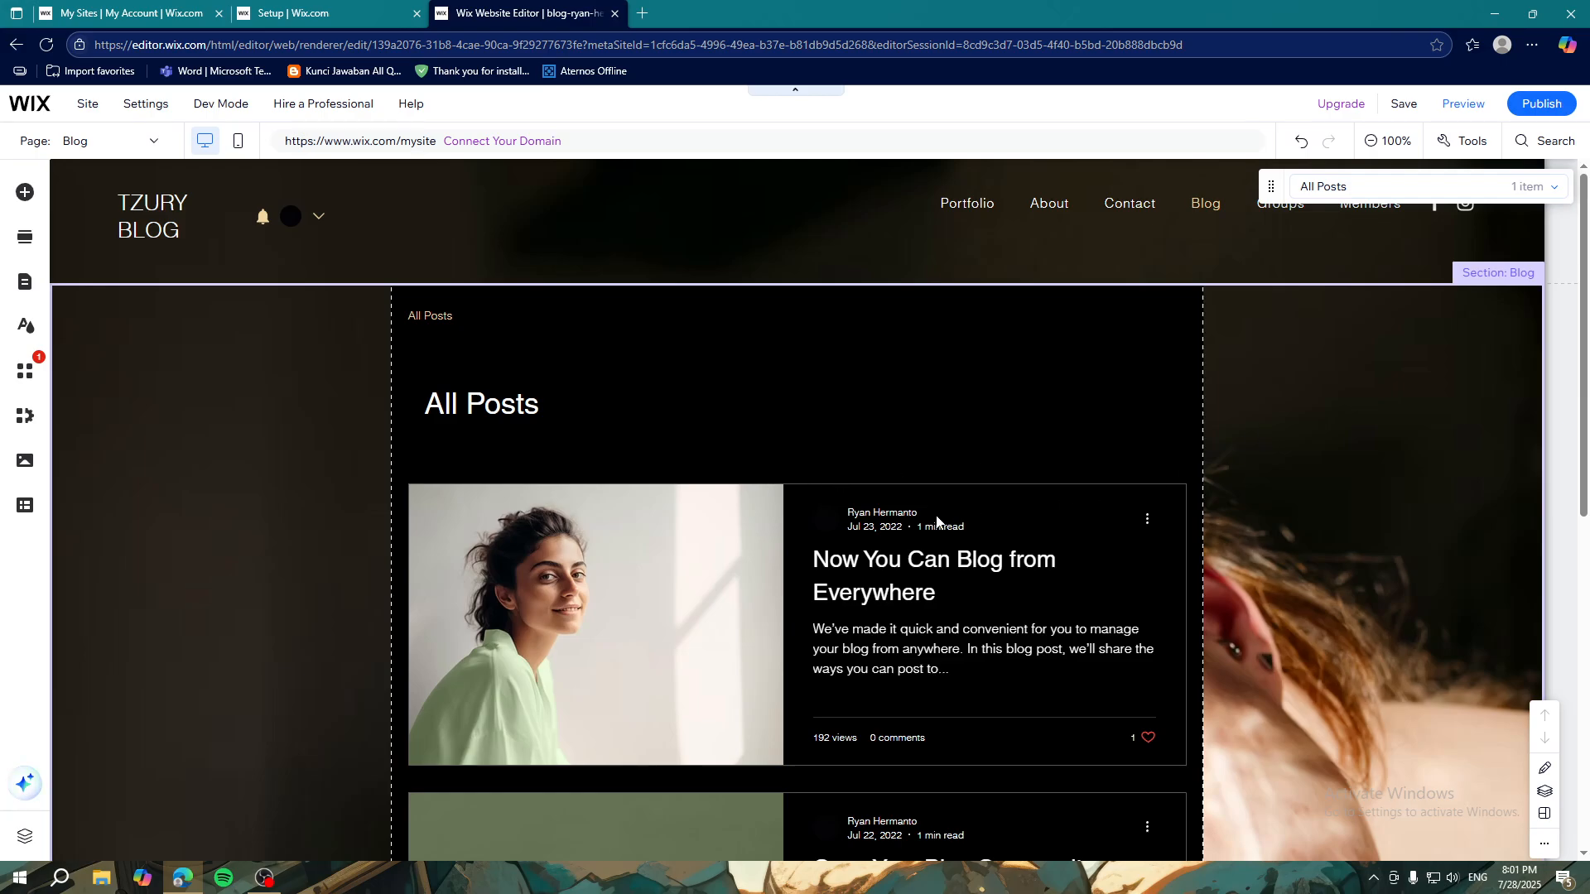
click(845, 536)
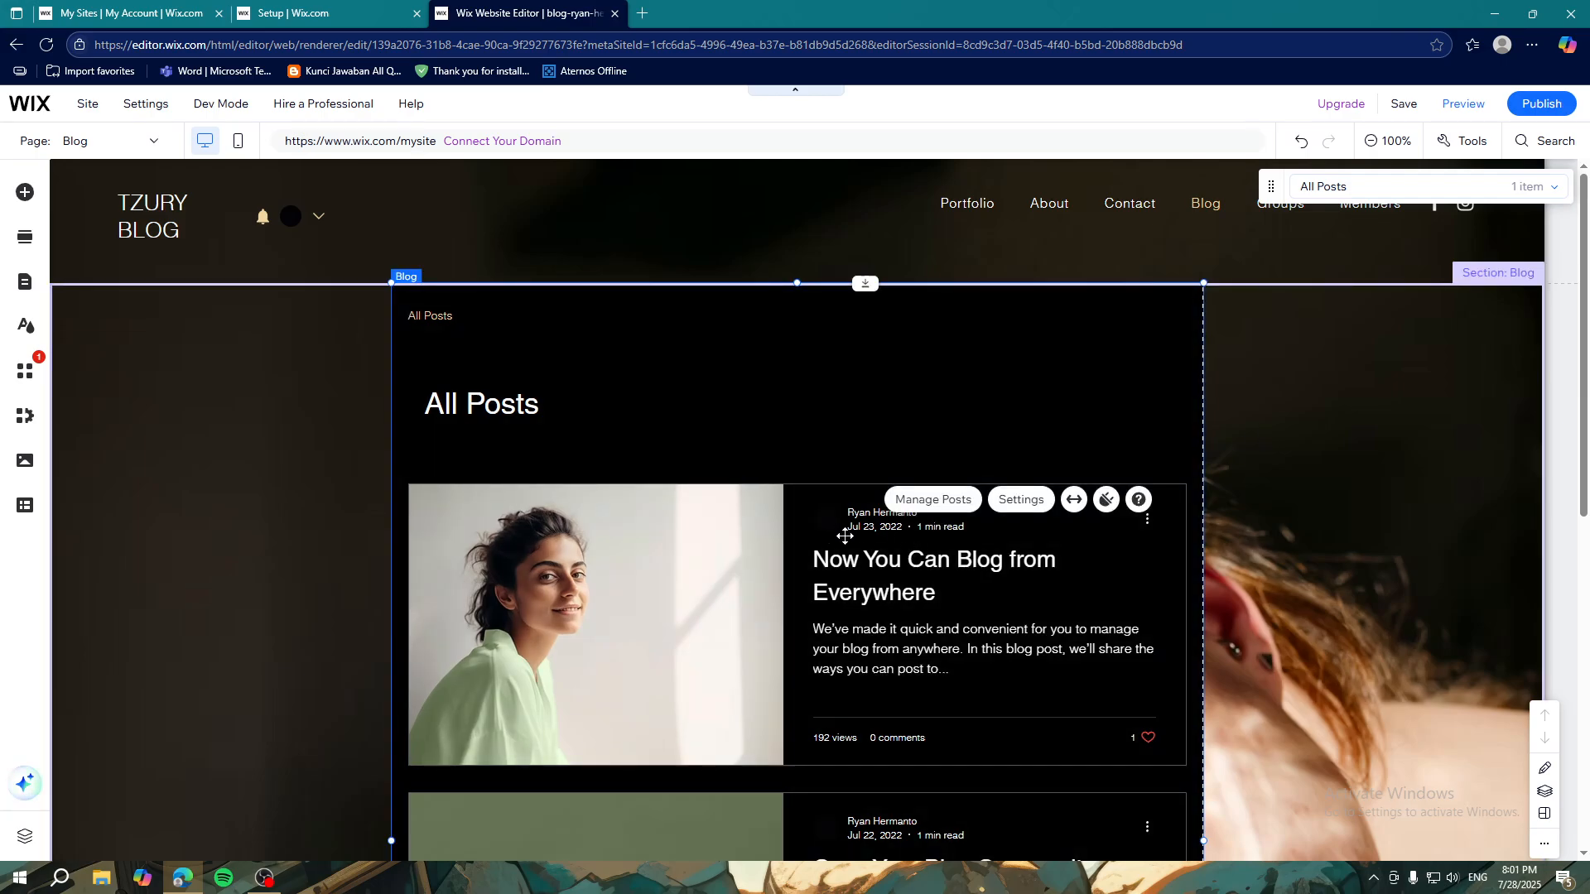
Step: Navigate from the header's horizontal menu to the Home page
click(1194, 236)
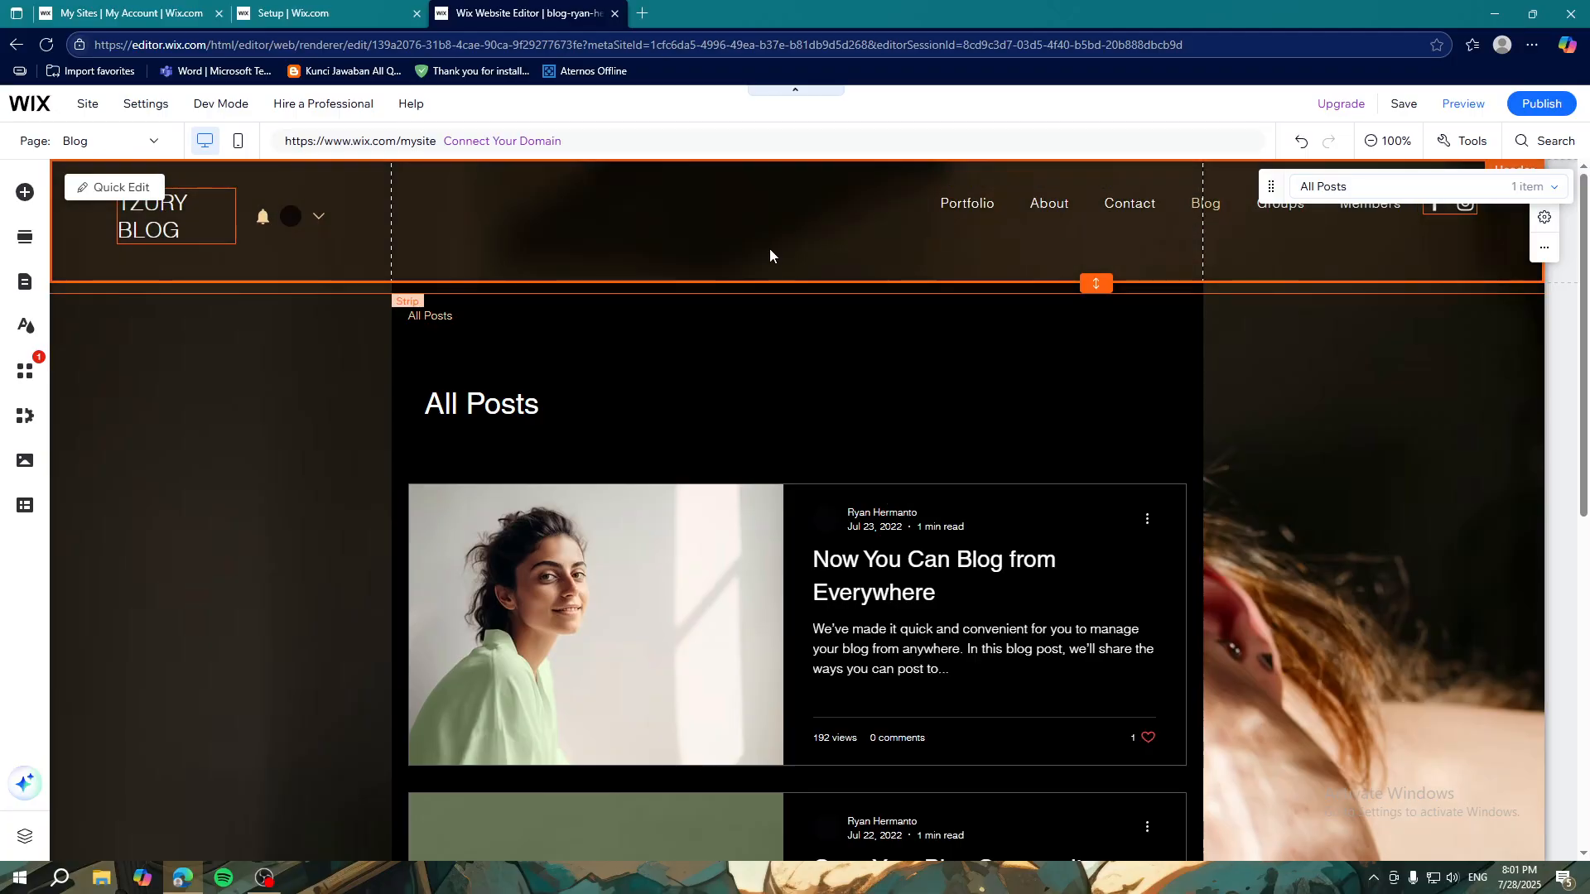
click(969, 204)
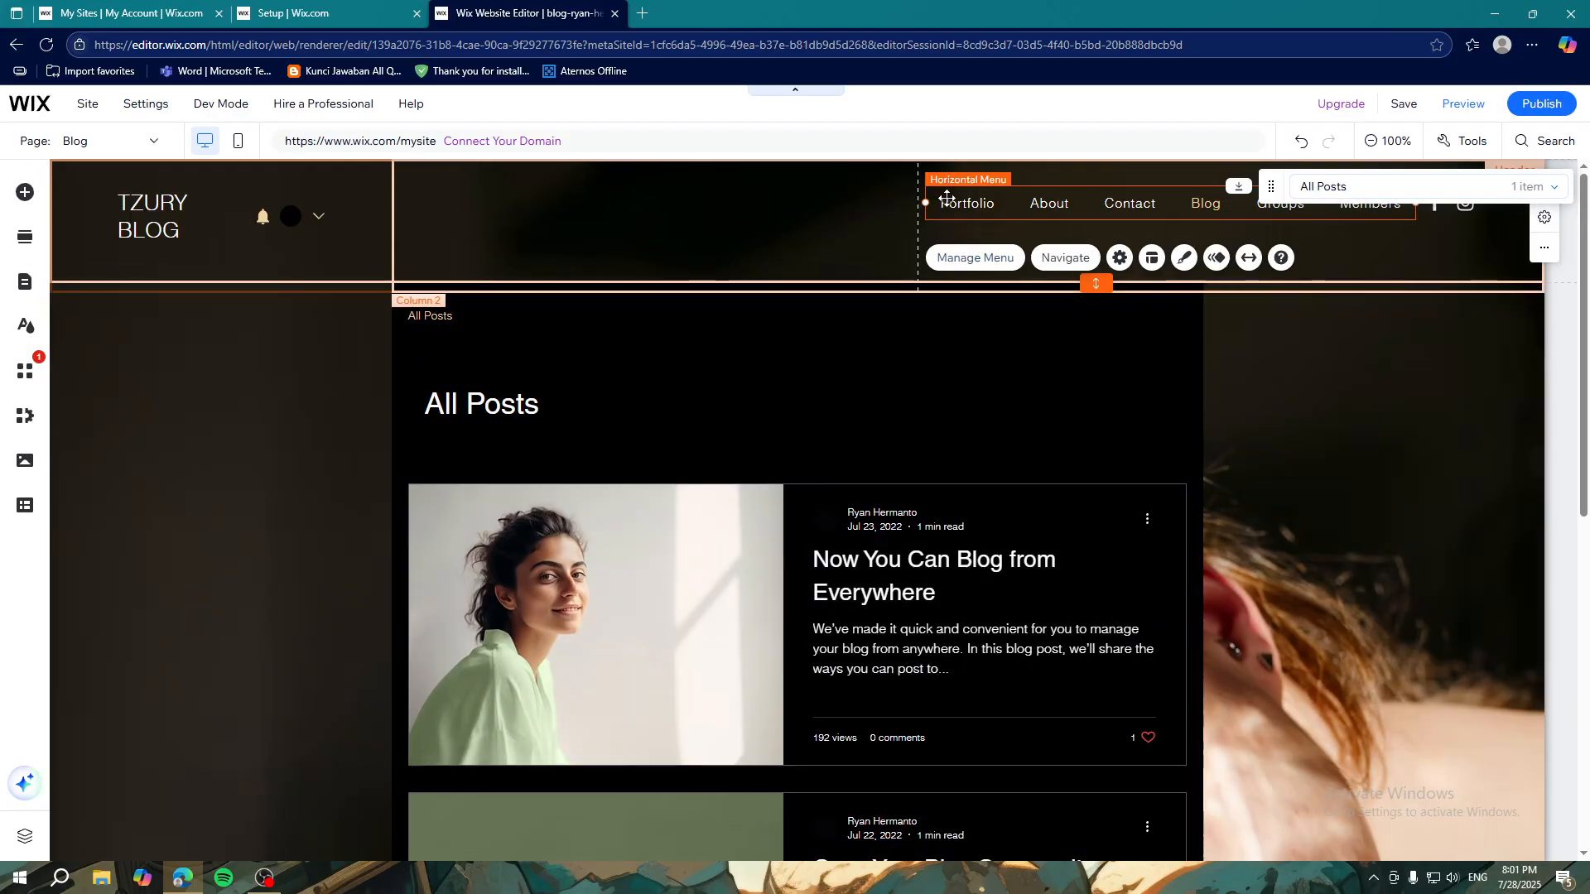
double_click(946, 199)
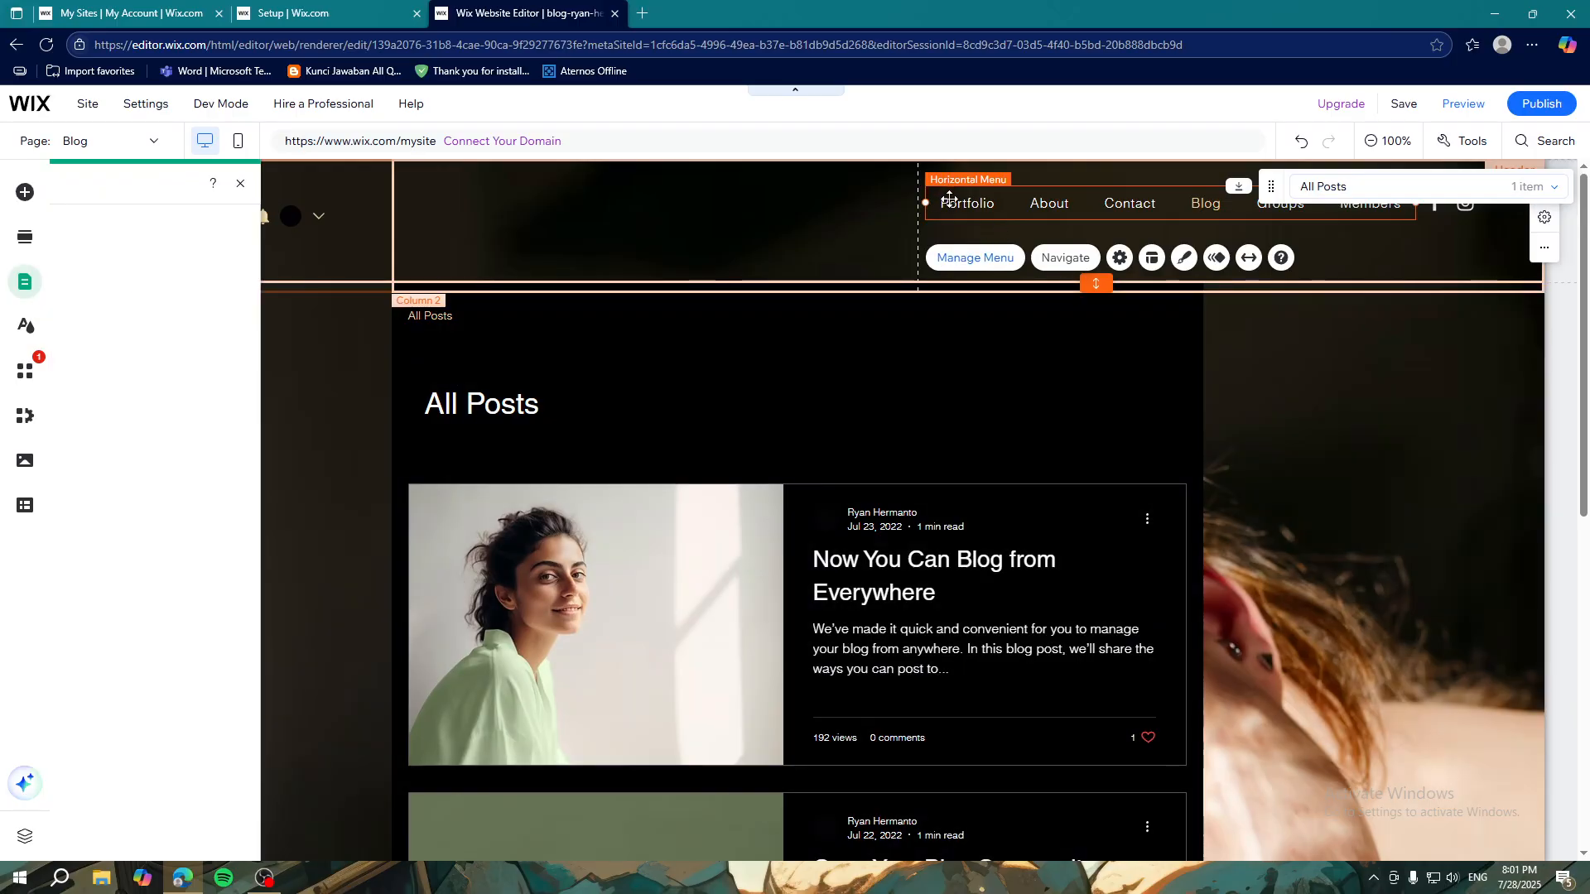
click(1059, 259)
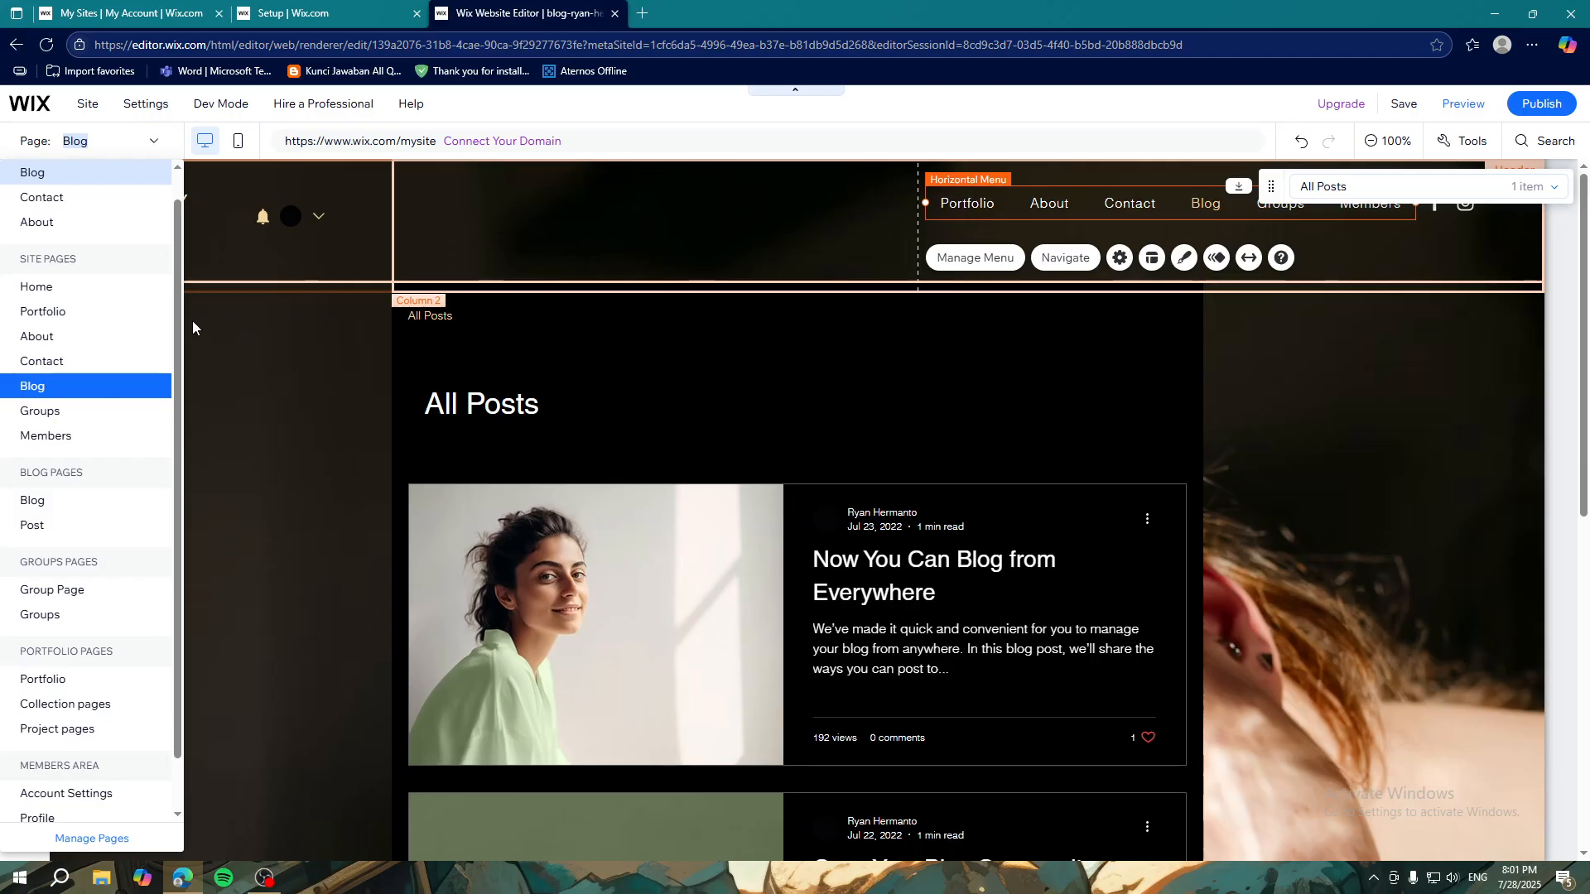
click(106, 296)
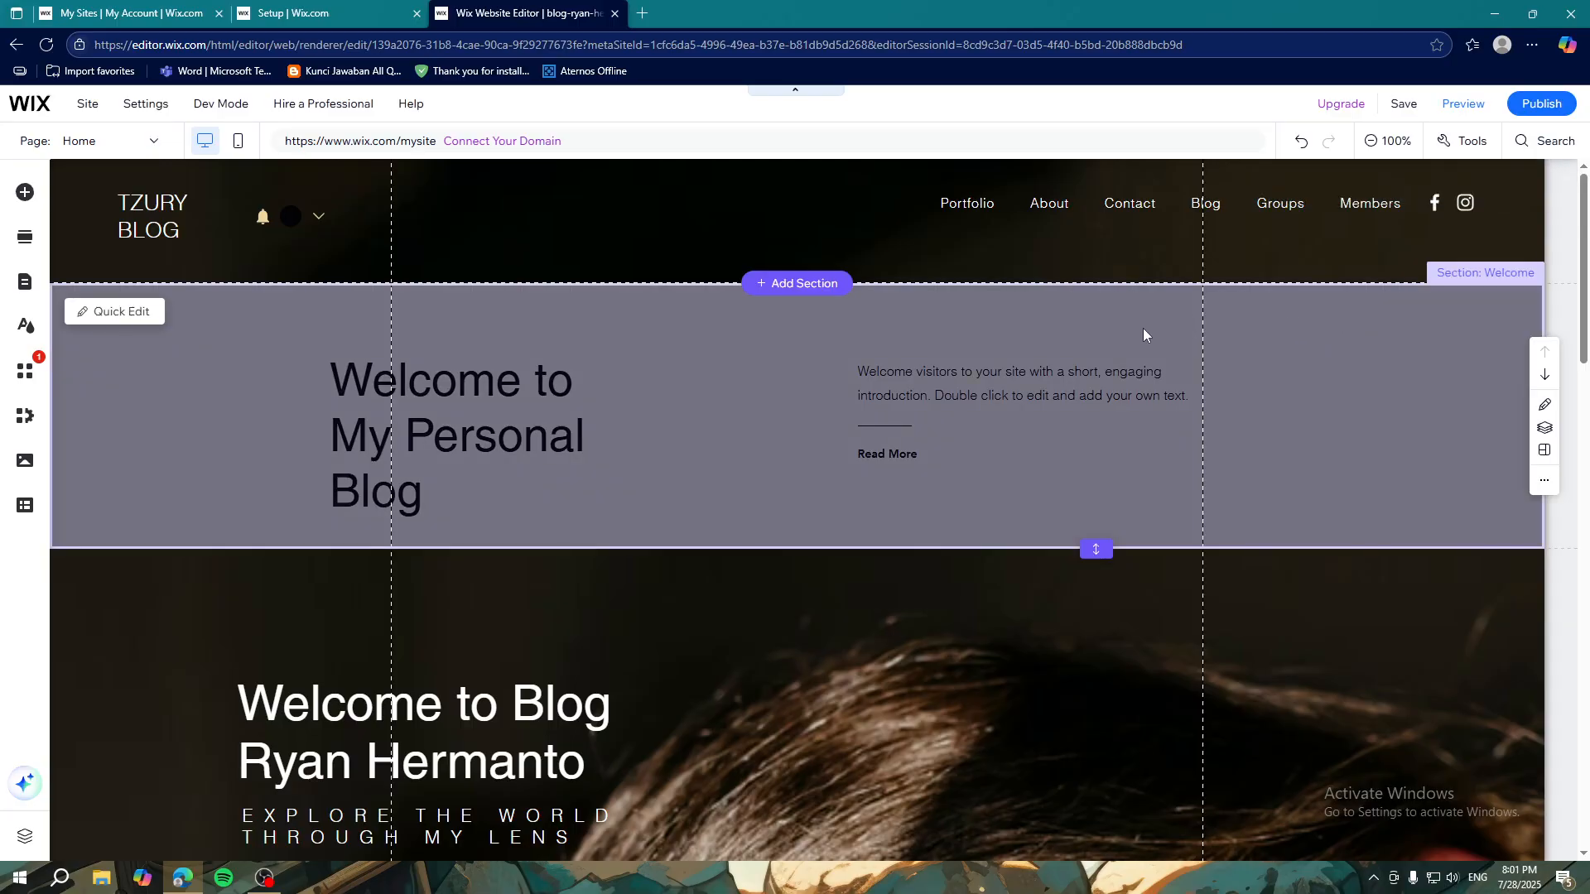
Step: Delete the "Welcome to My Personal Blog" section directly below the header on the Home page
scroll(1076, 345, down, 4)
scroll(1126, 336, up, 4)
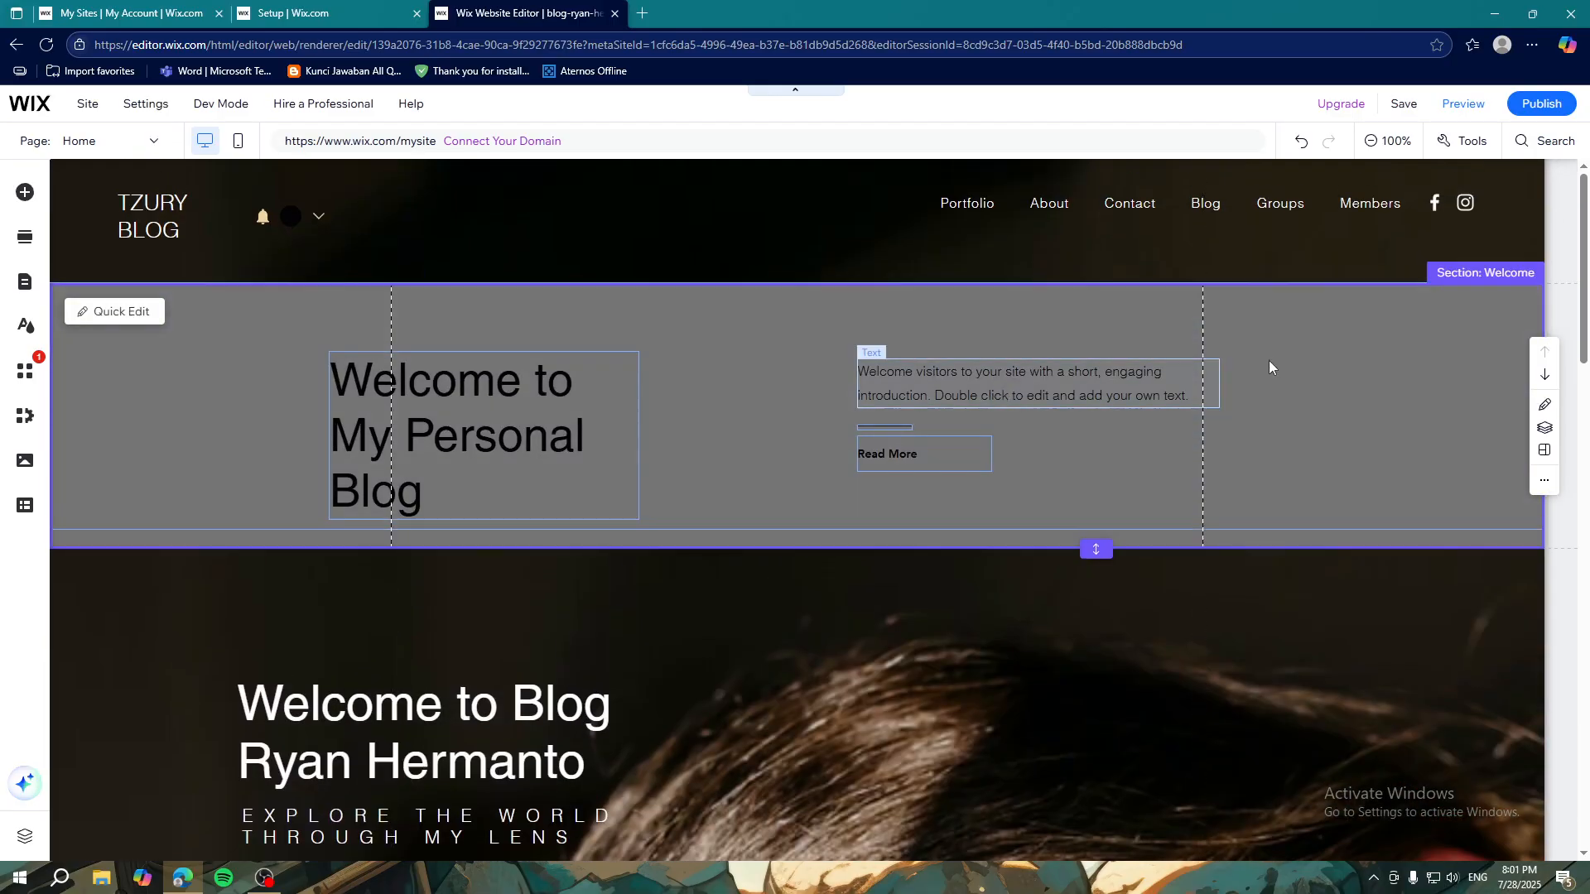
click(1292, 368)
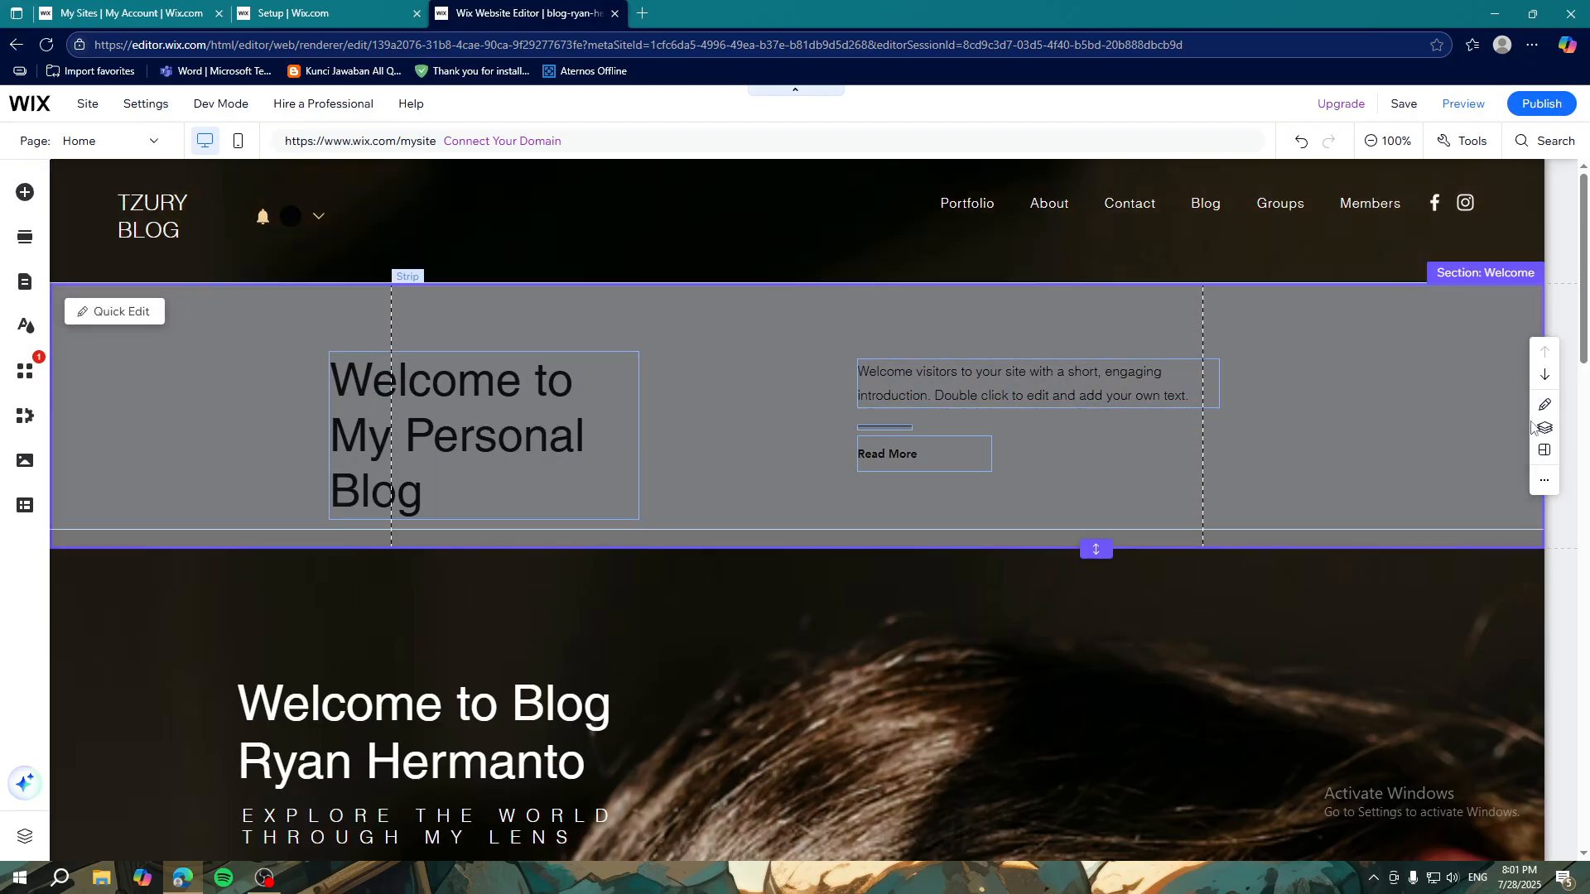
click(1547, 481)
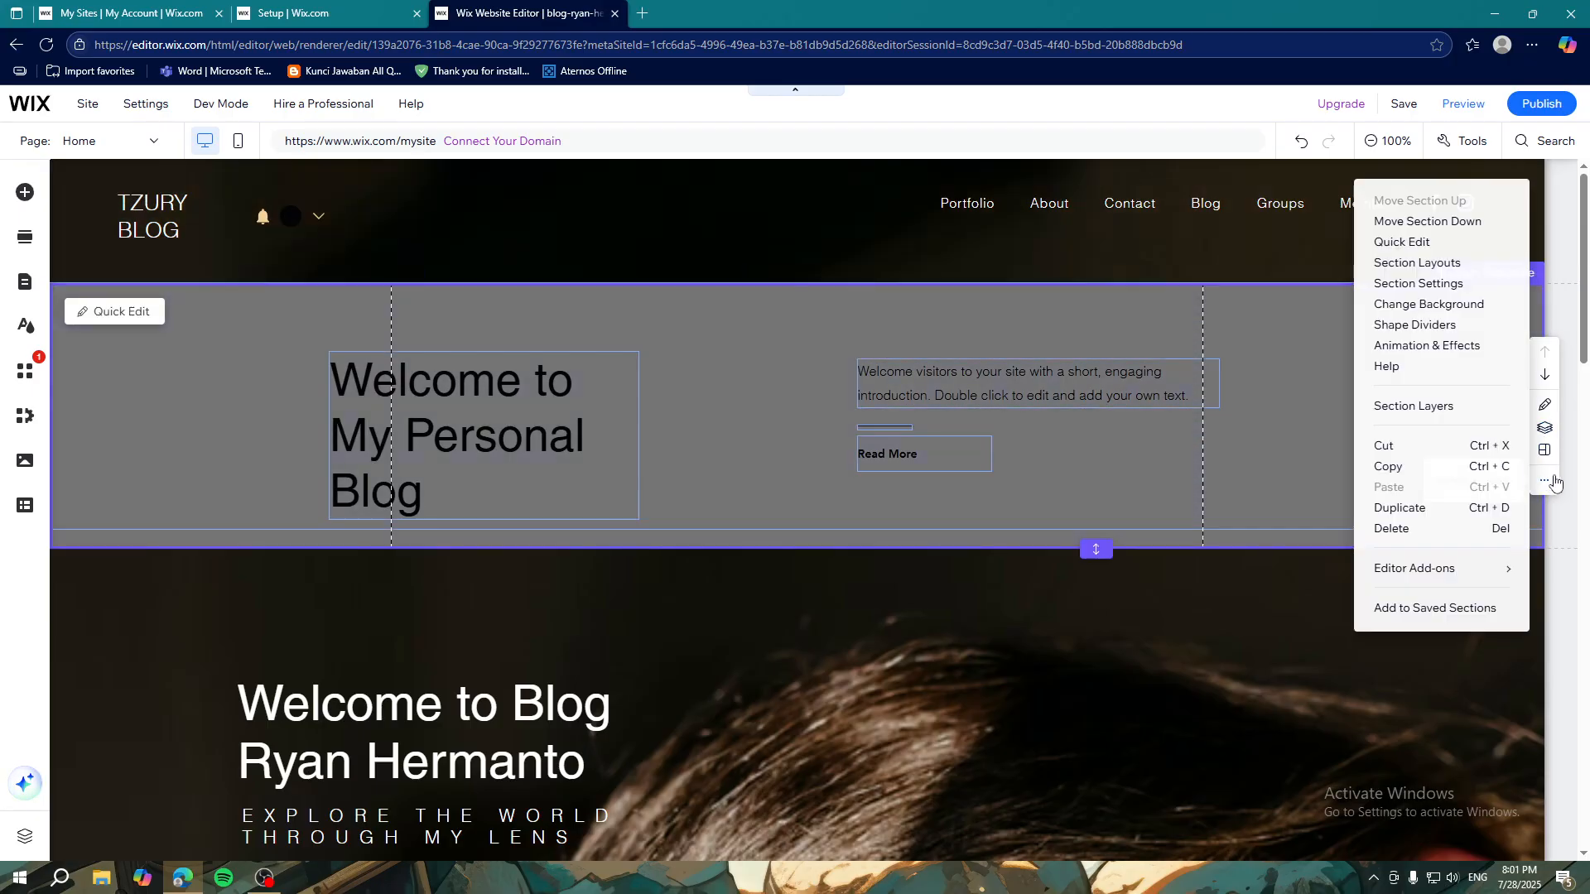
click(1415, 530)
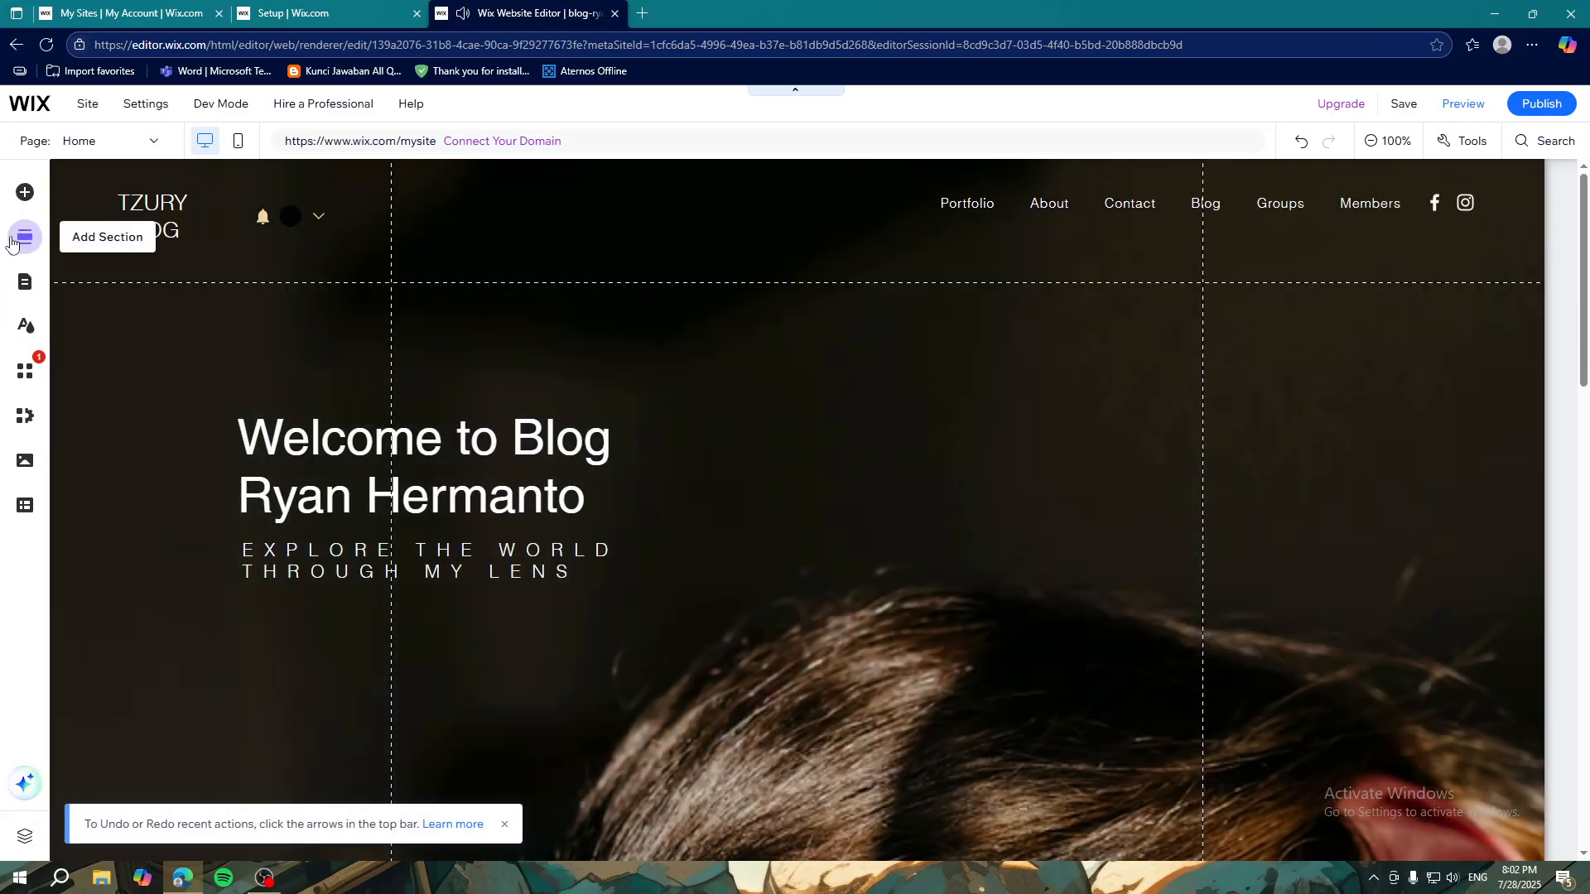
Step: Browse the Promotion and About section designs and add the two-column Our Story section to the Home page
click(12, 241)
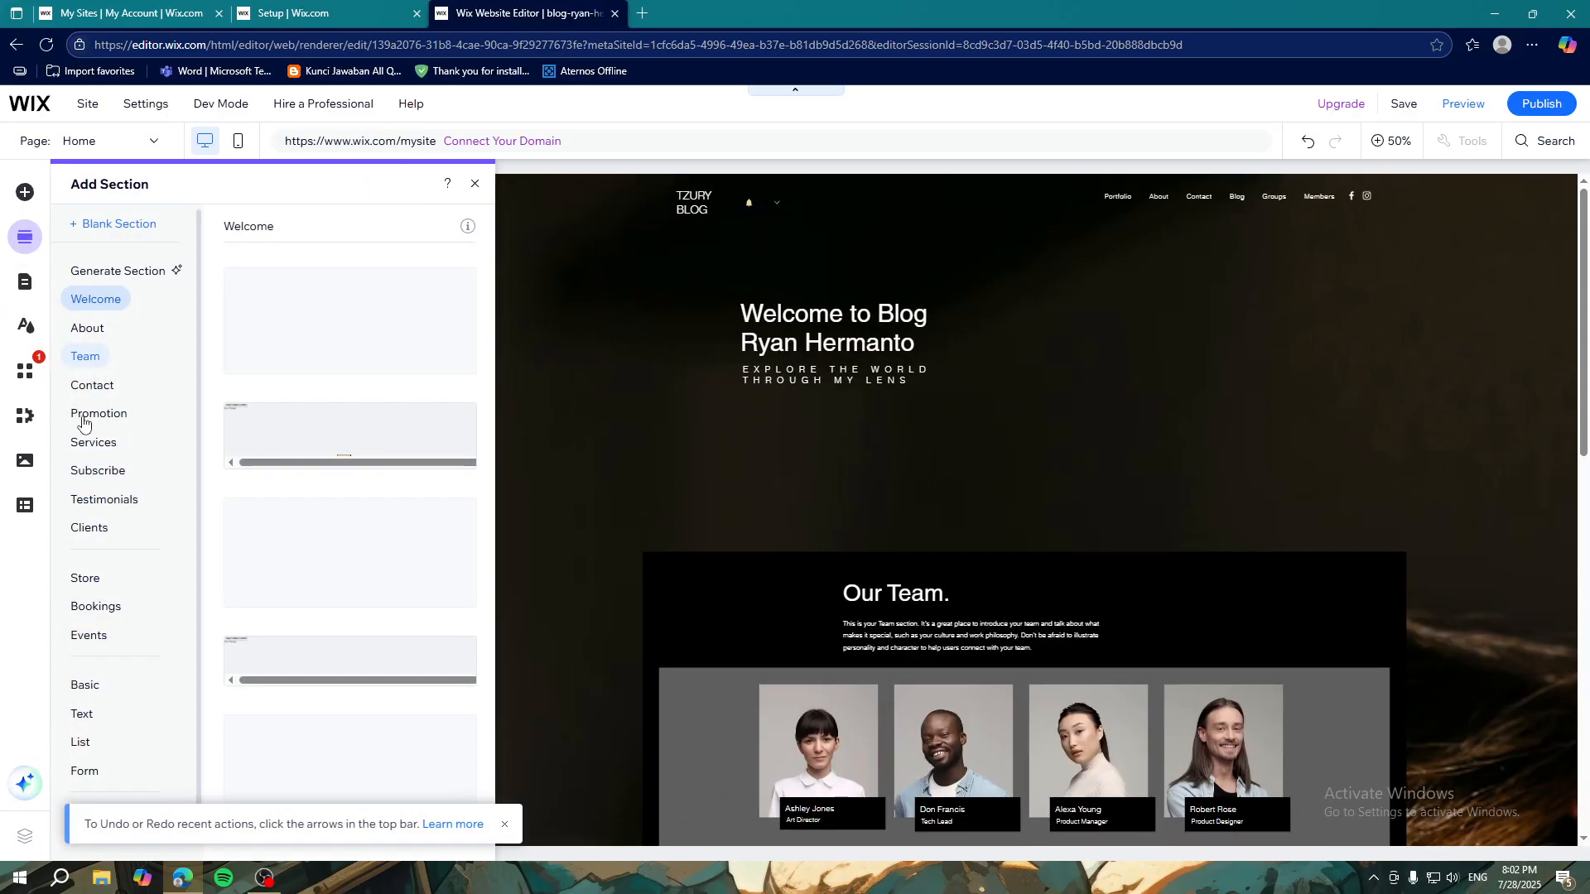
click(97, 419)
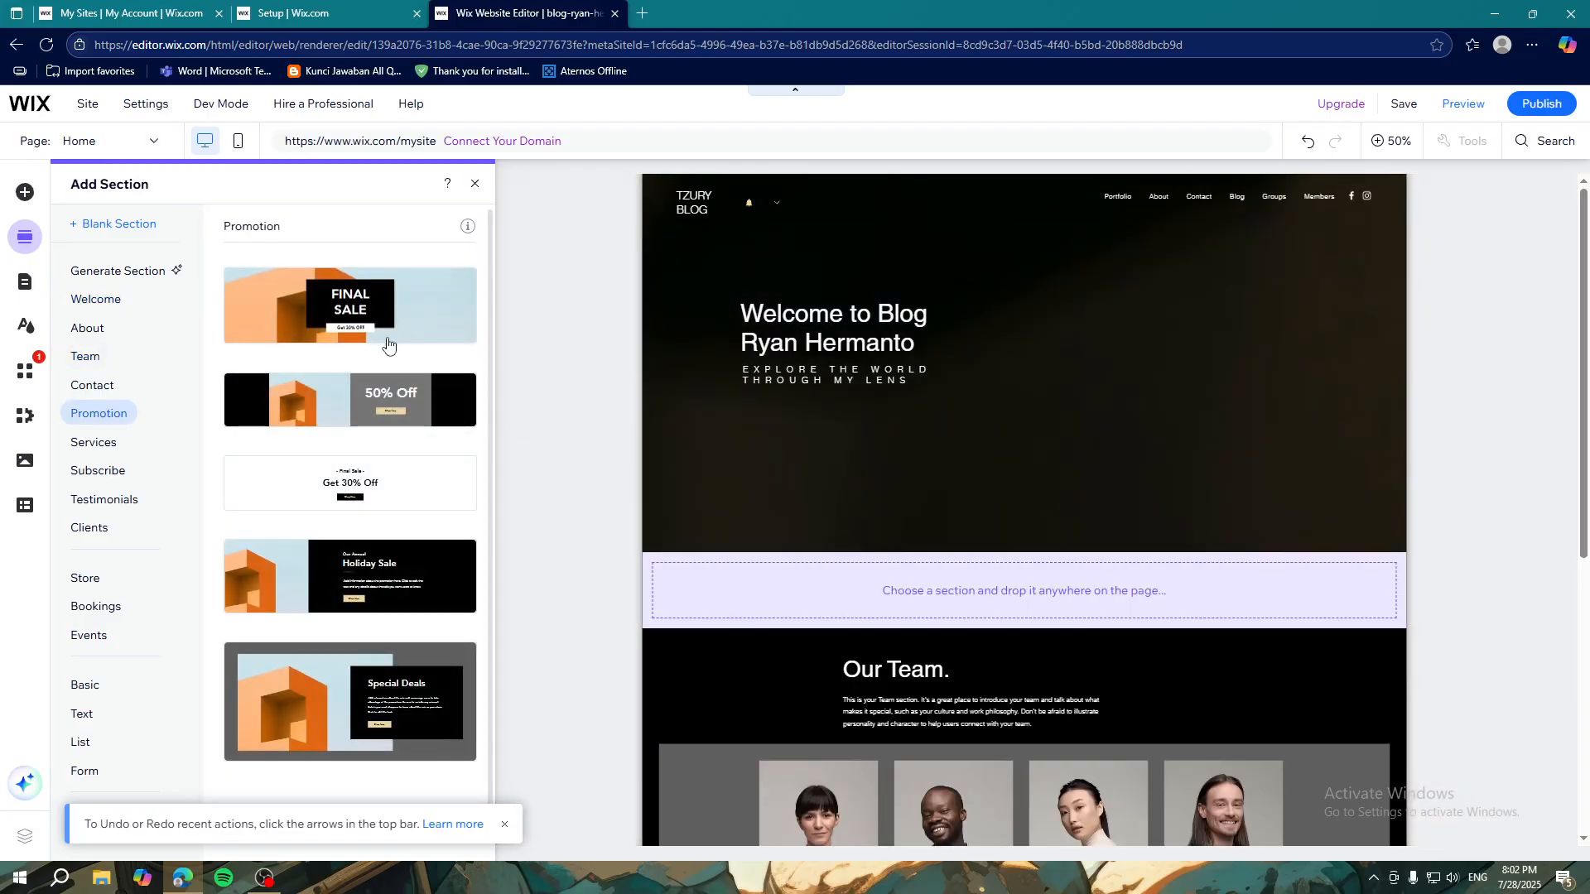
scroll(380, 378, down, 1)
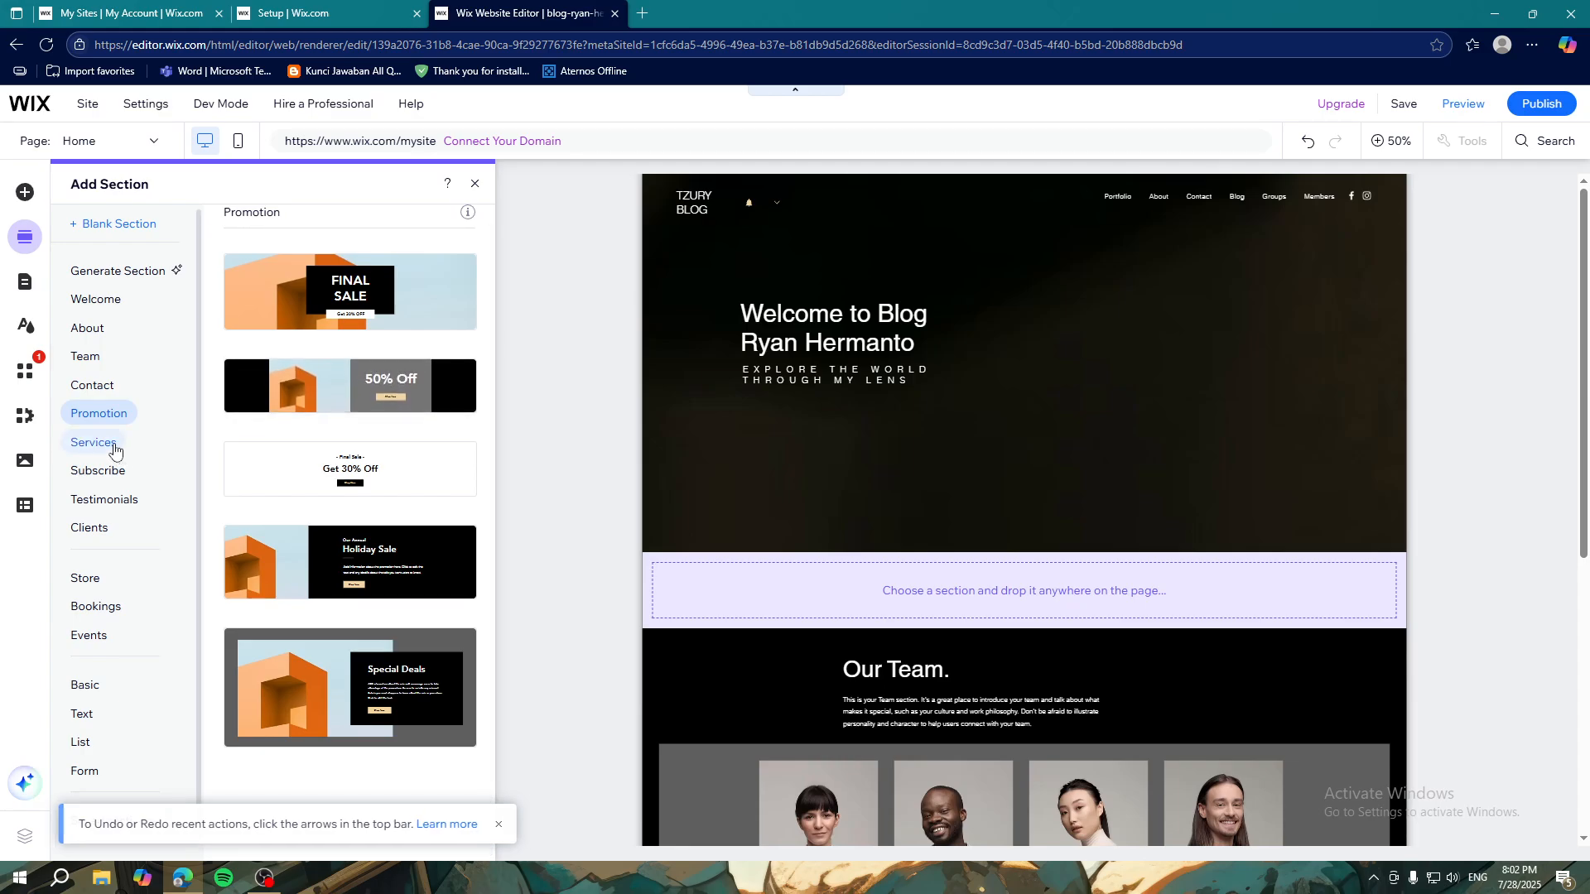
click(91, 335)
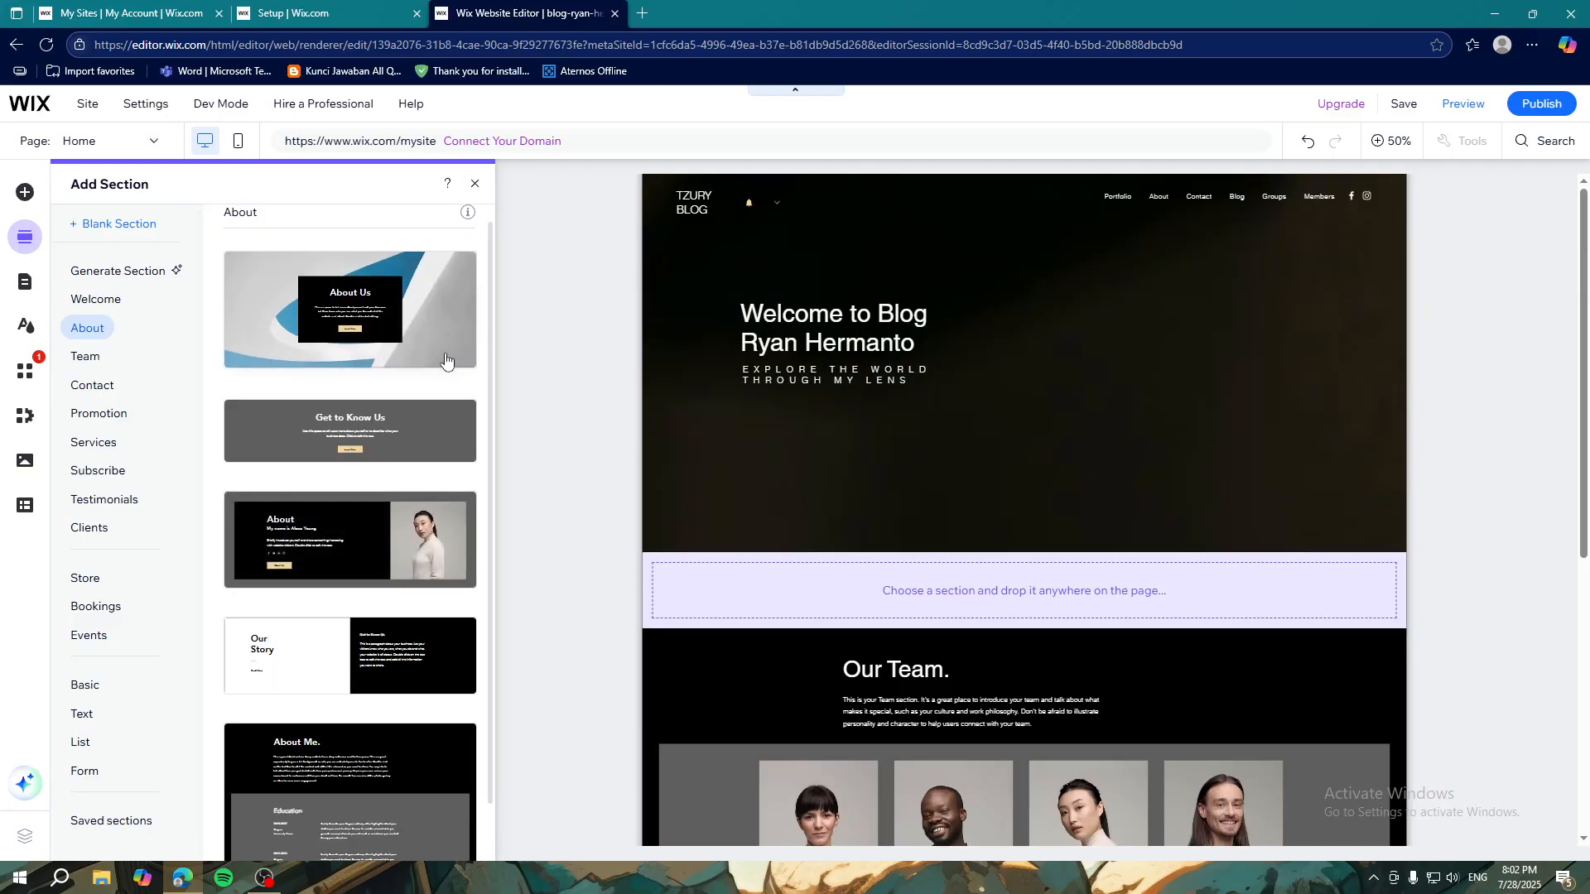
scroll(436, 364, down, 1)
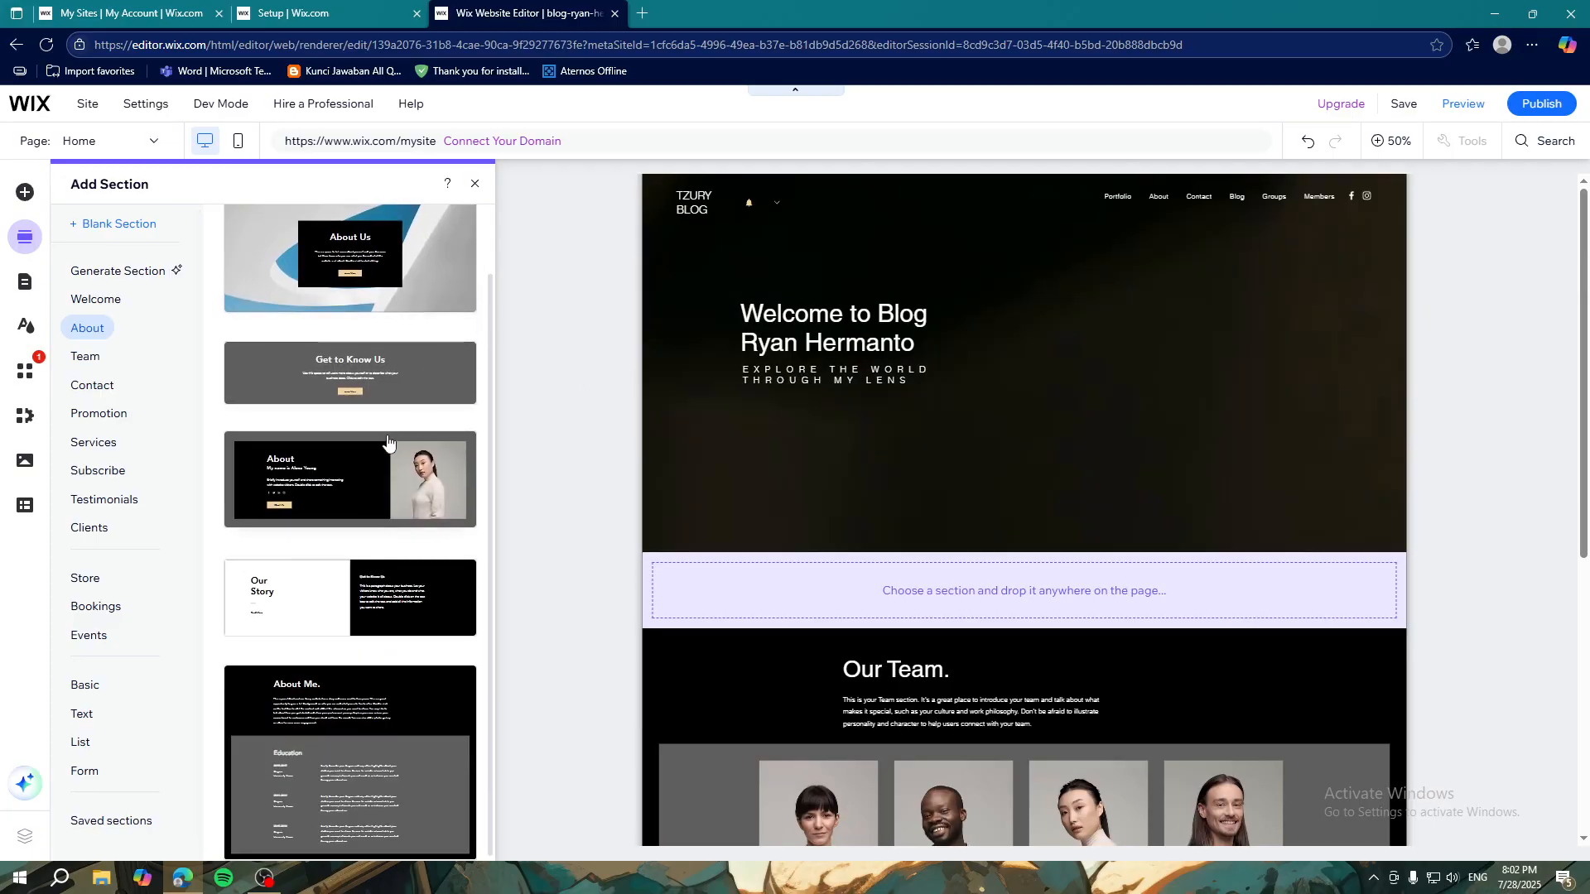
click(430, 588)
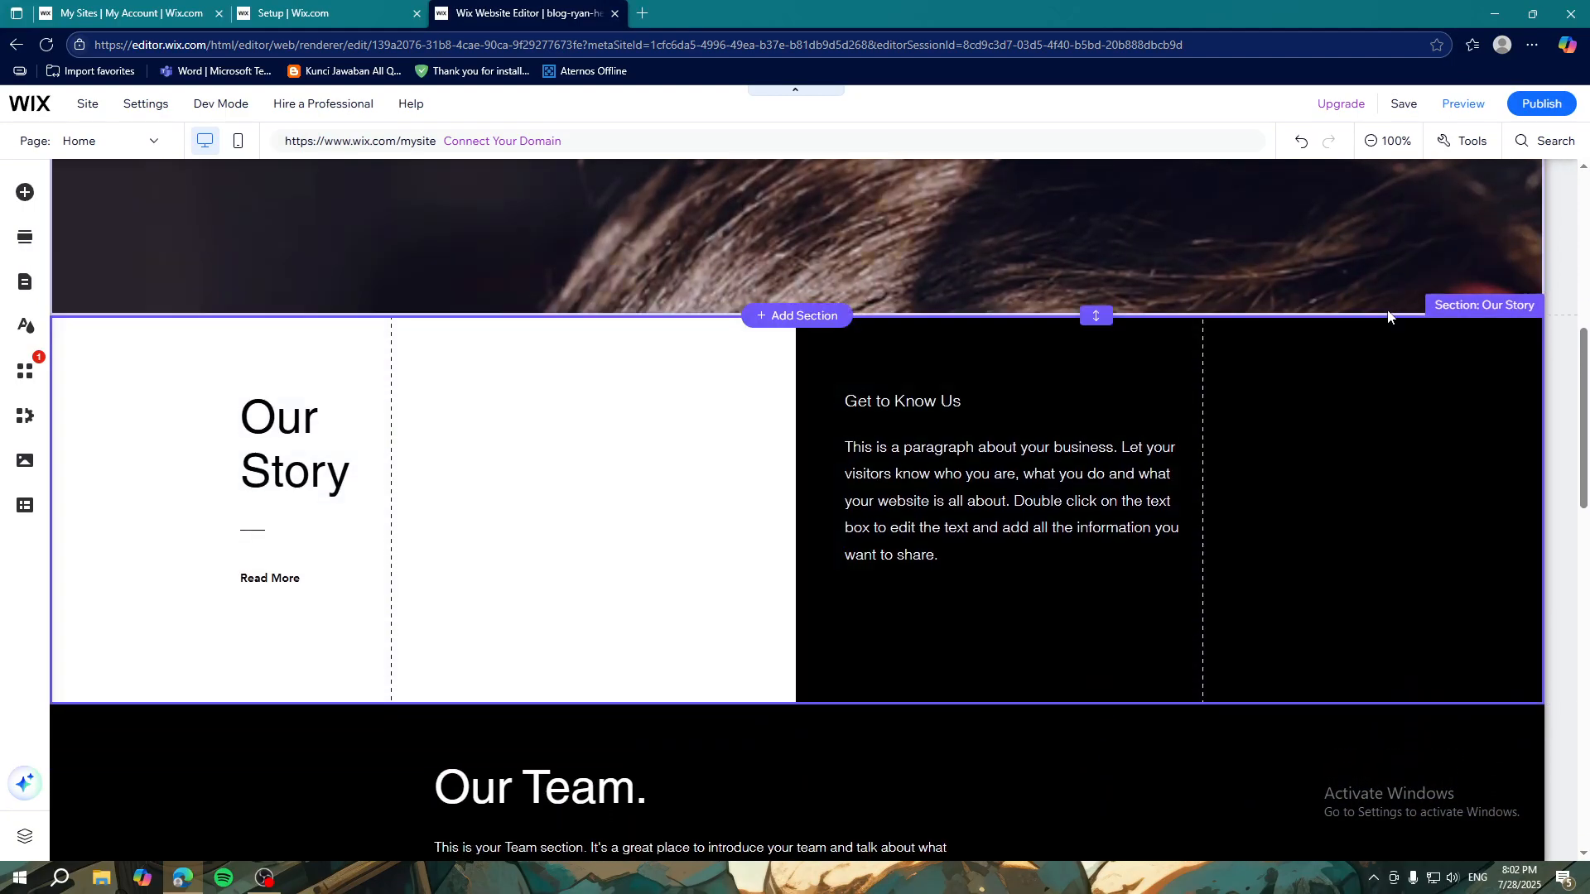
Step: Move the Our Story section up to directly below the header and look through the Home page
click(1545, 450)
scroll(1234, 435, up, 1)
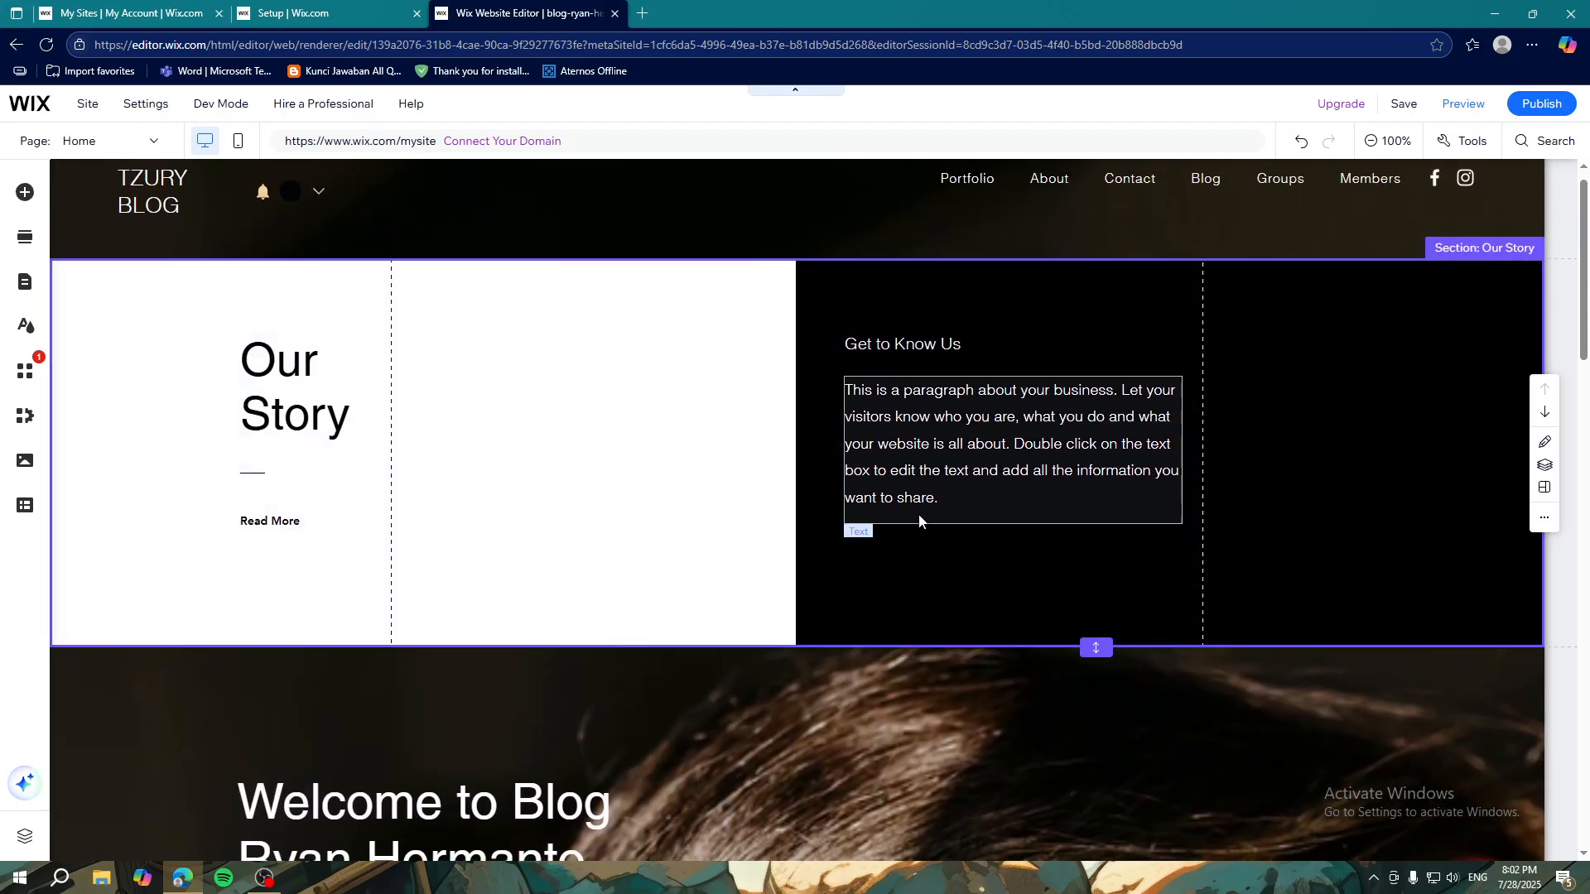
click(1366, 504)
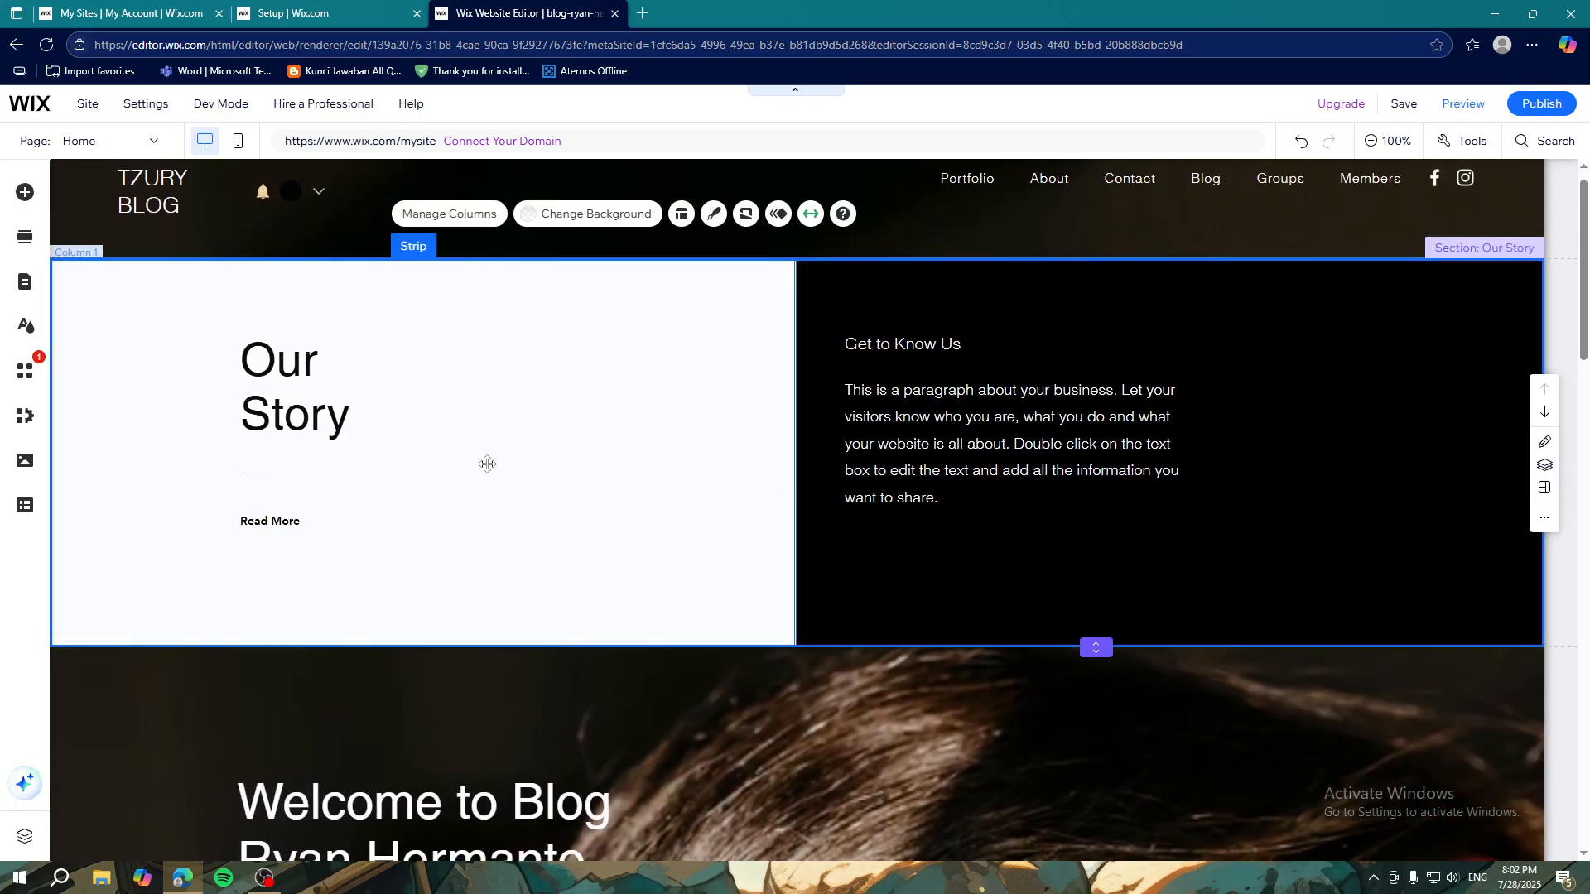
scroll(882, 497, down, 15)
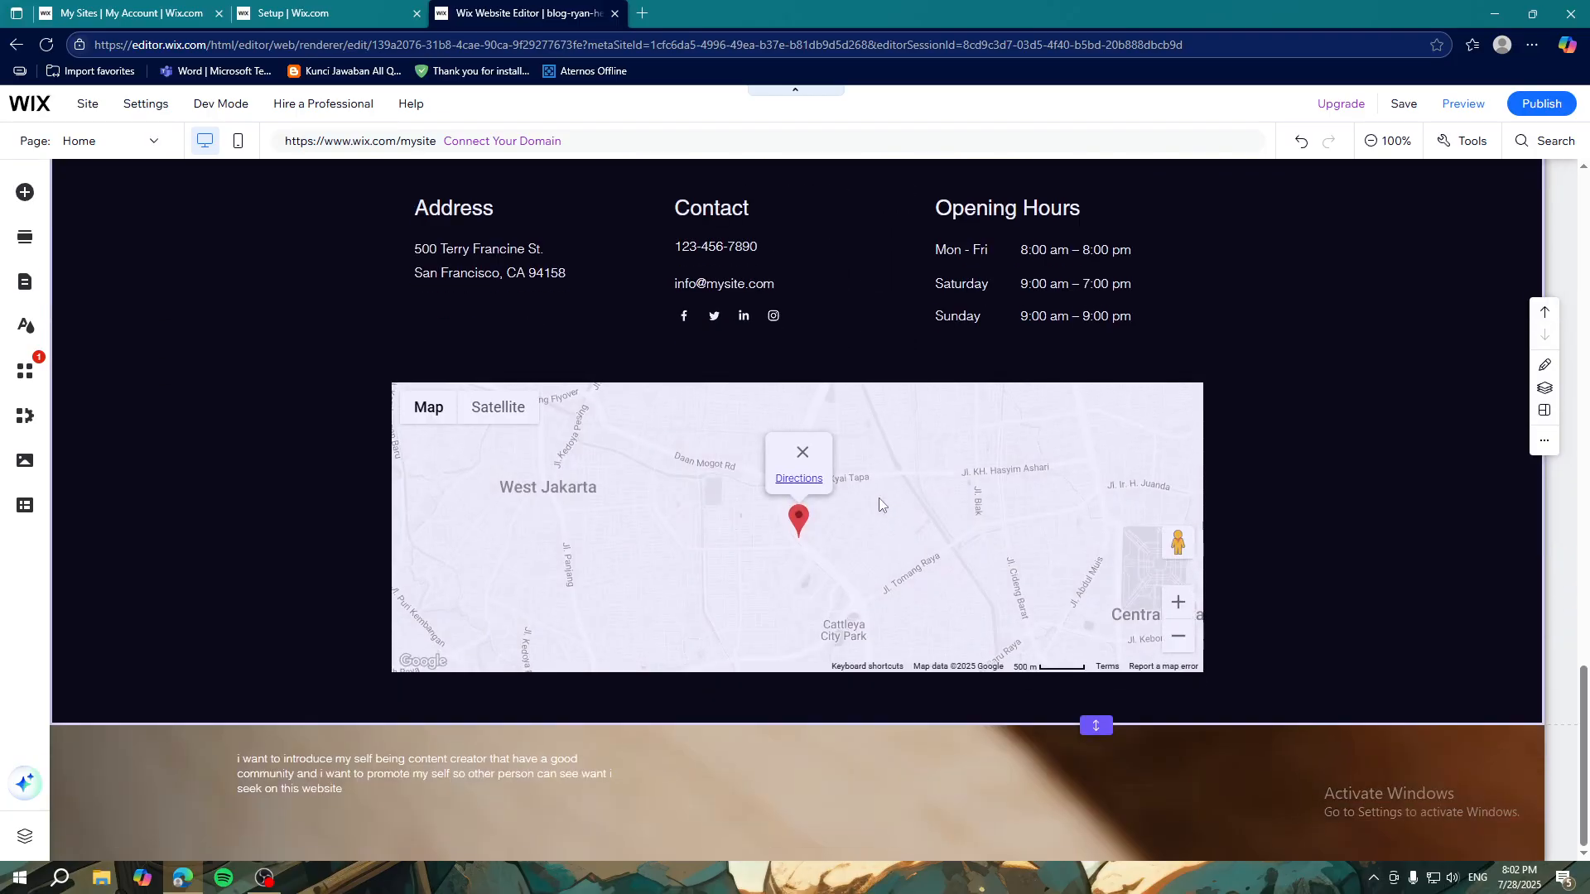
scroll(880, 503, up, 15)
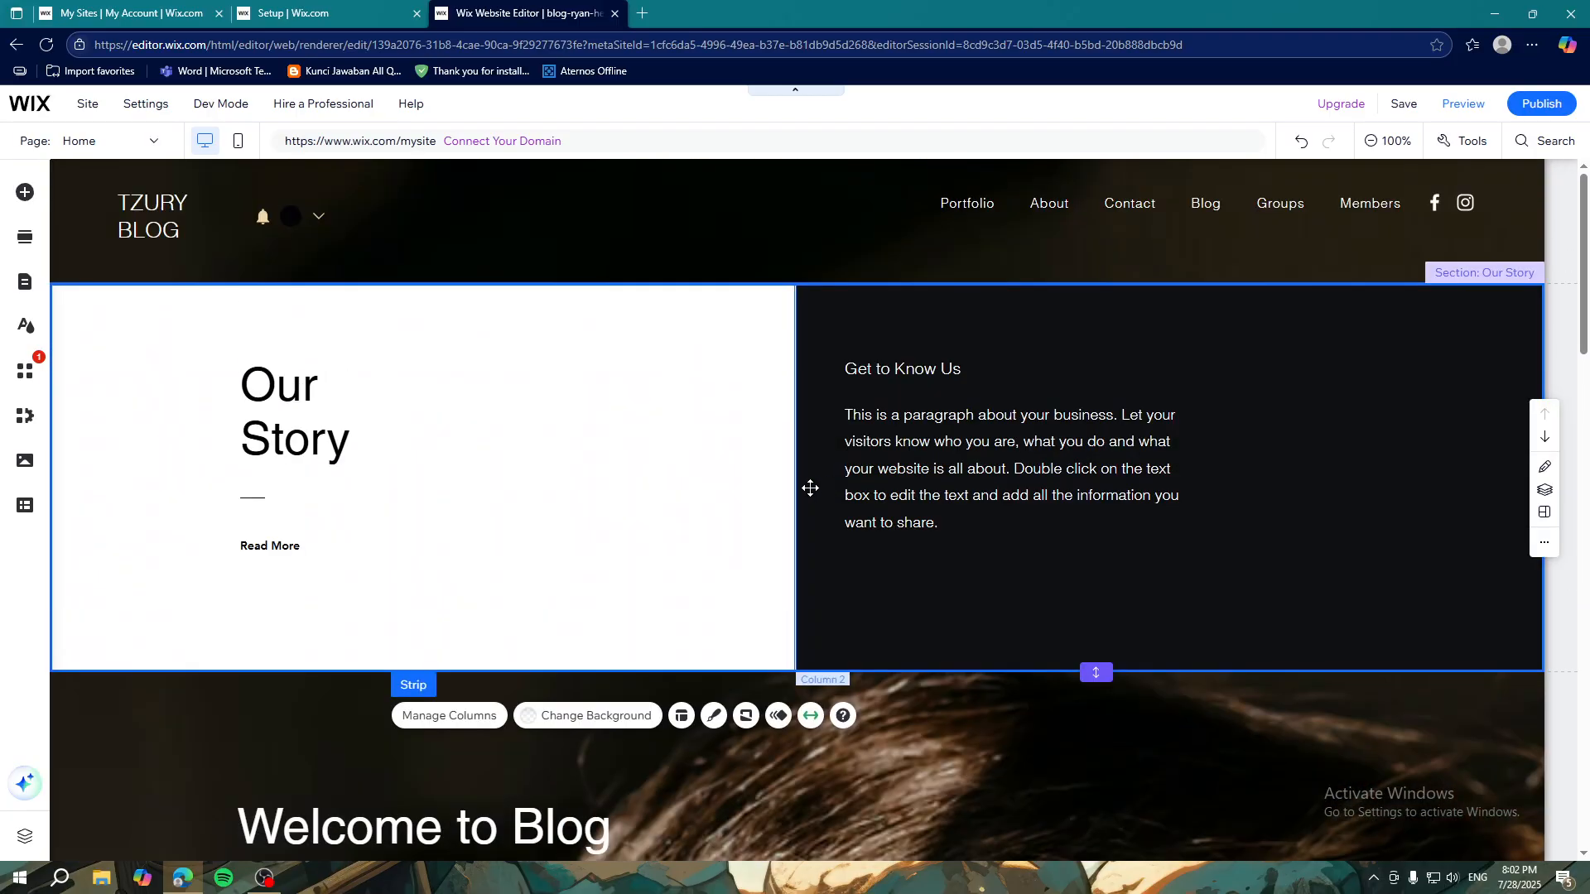
click(1223, 267)
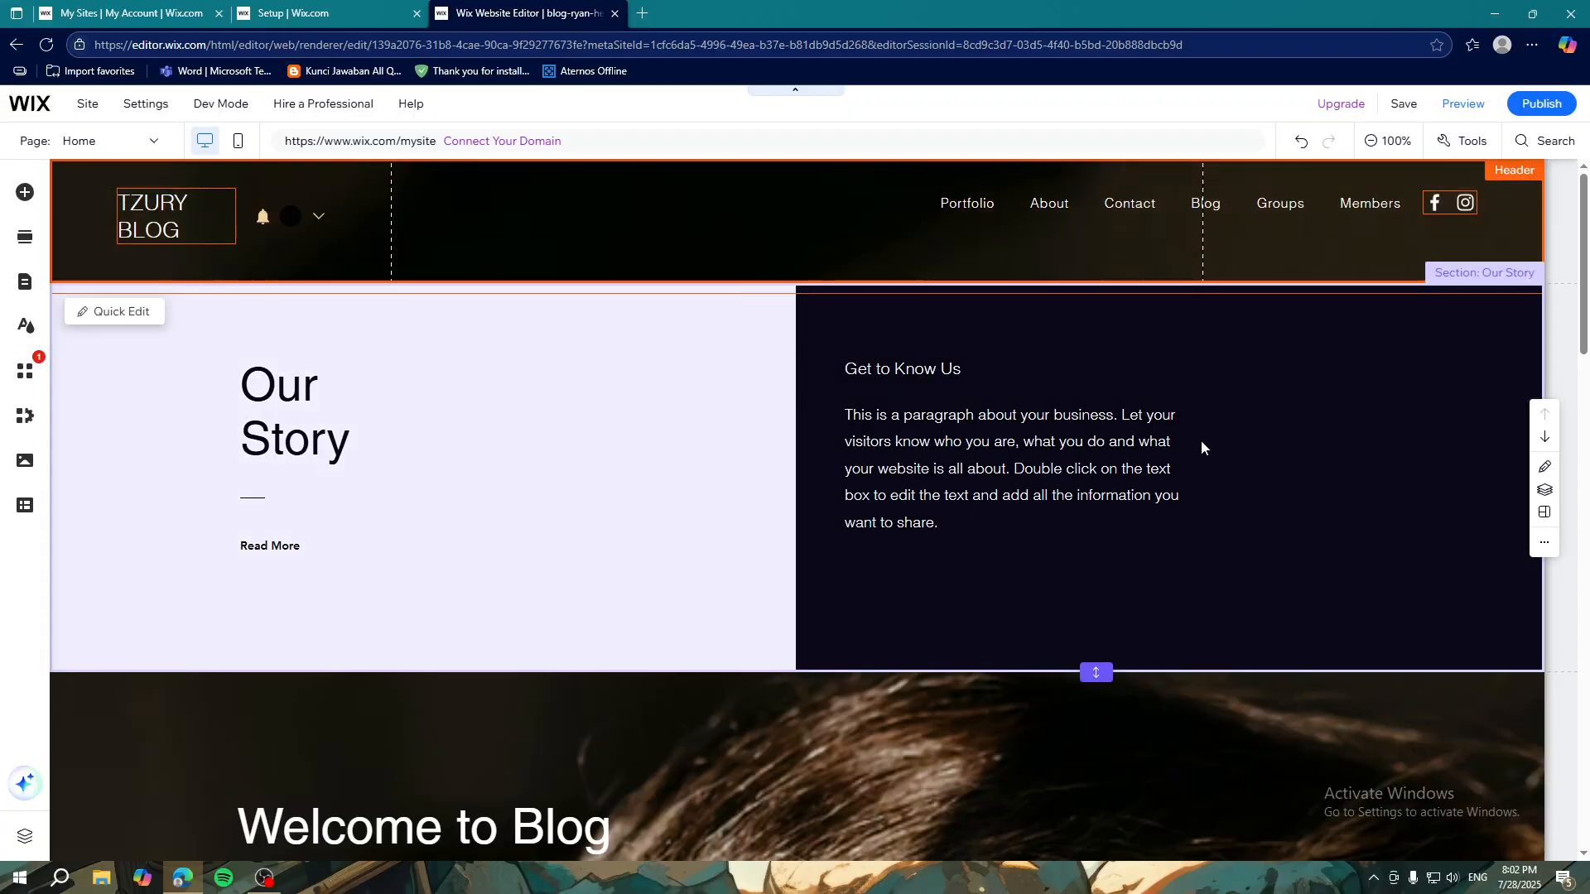
click(712, 558)
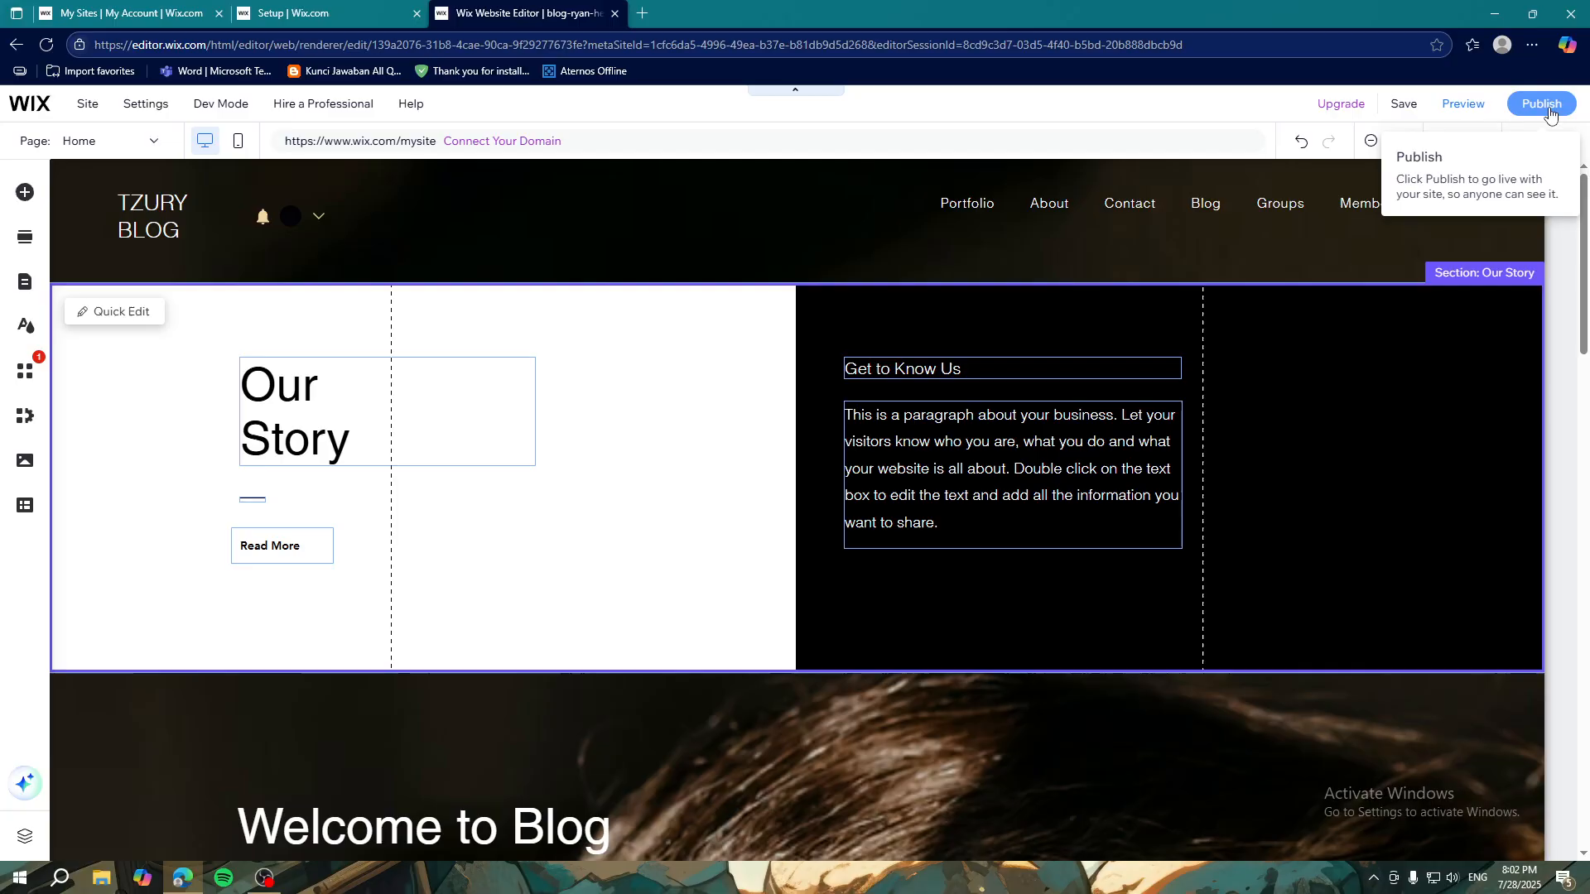
Step: Review the free Wix.com and customized domain options for saving the site, and close them without saving
click(1403, 103)
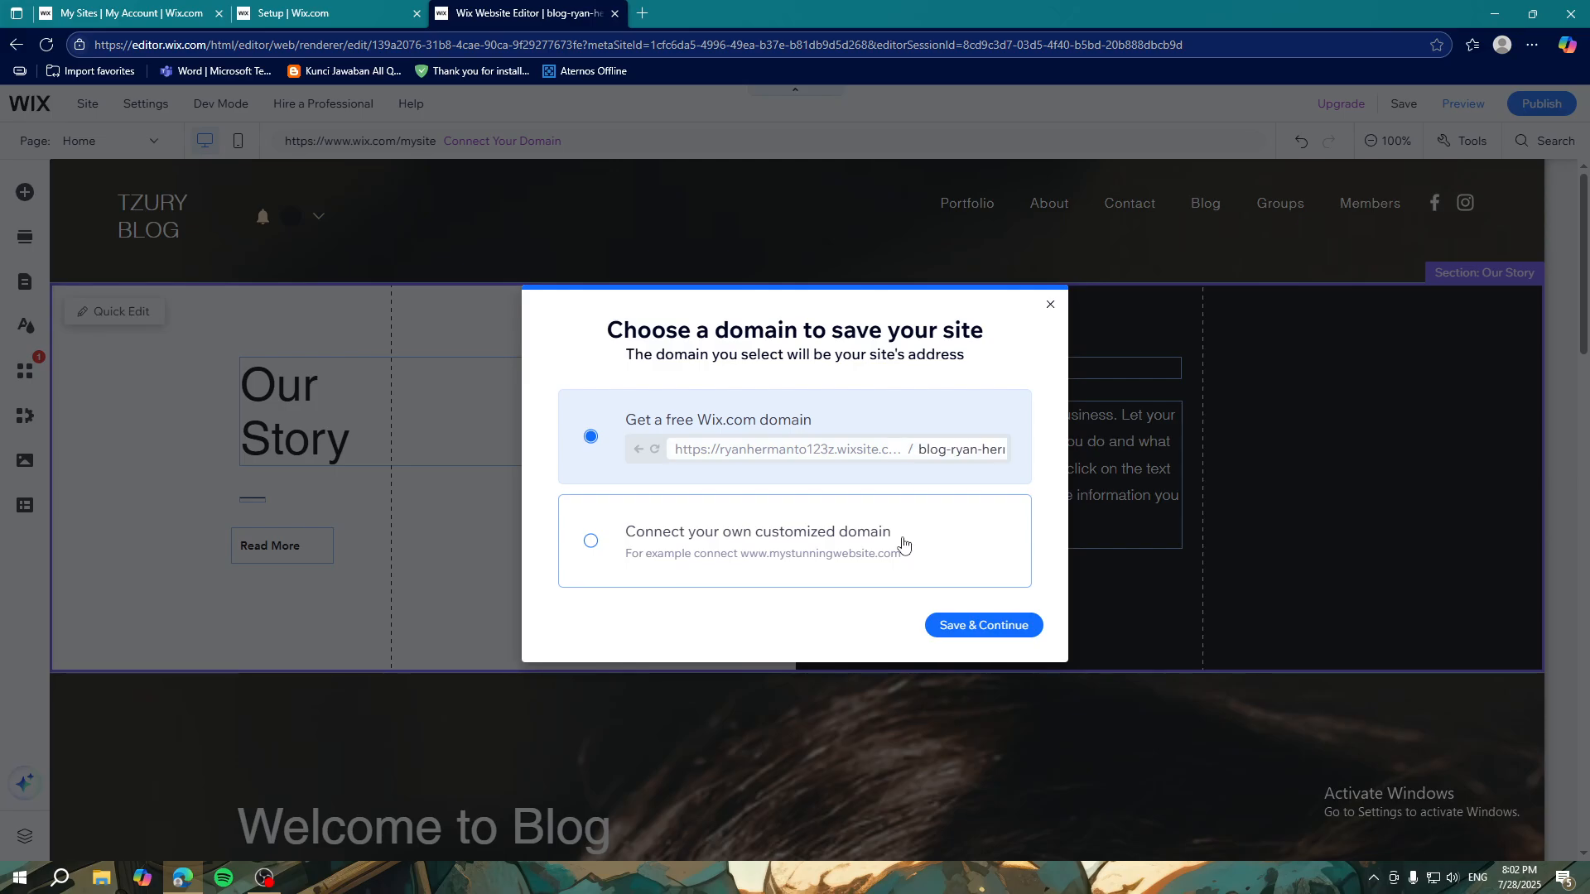
click(903, 542)
click(774, 476)
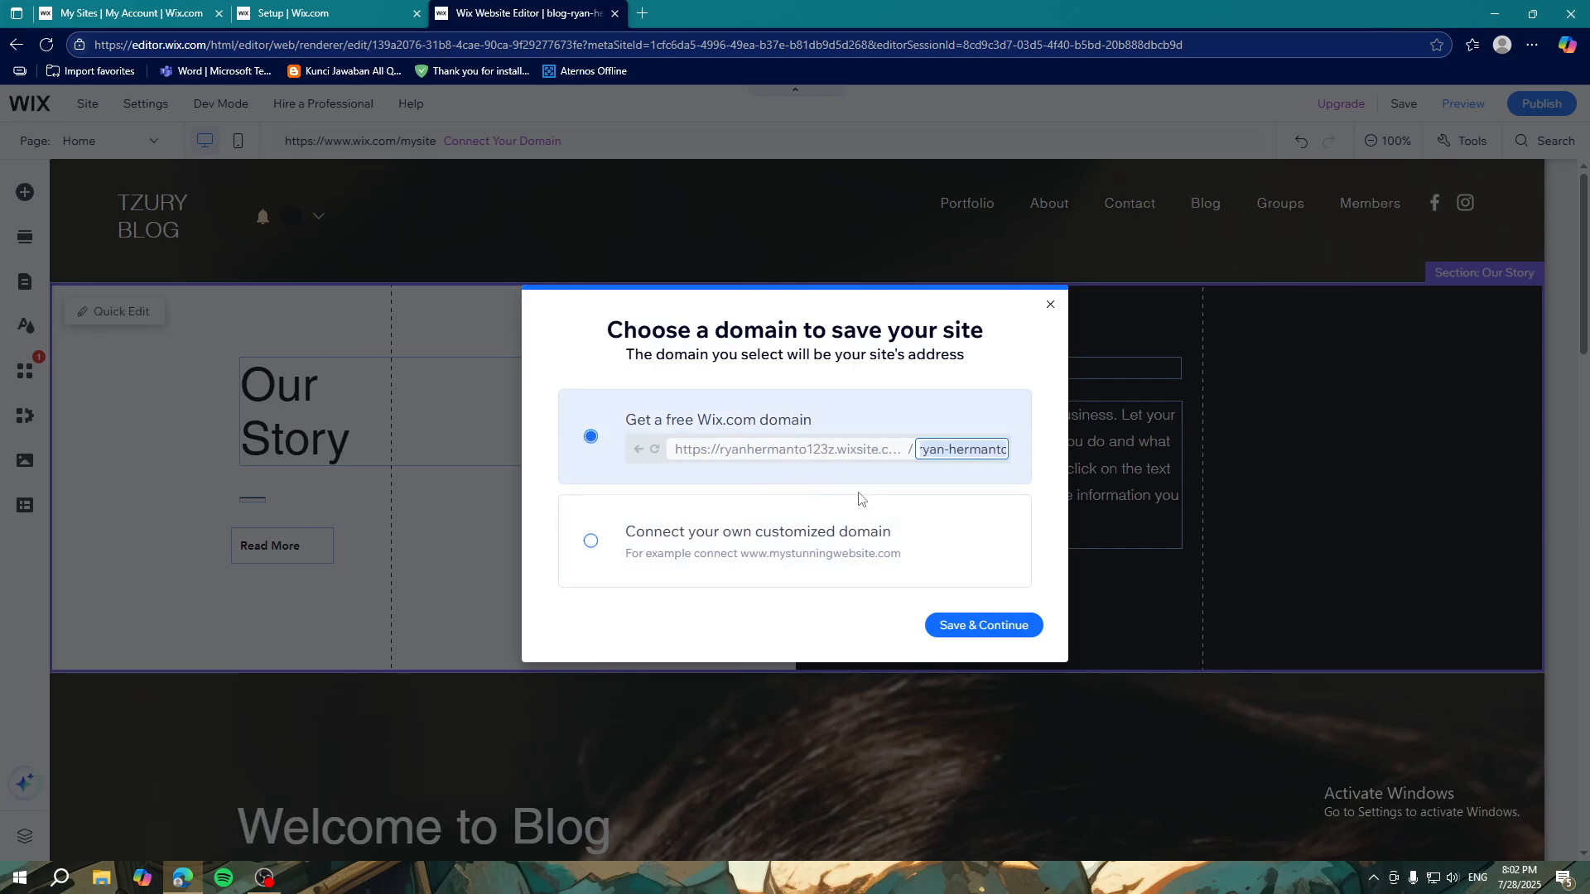
click(869, 519)
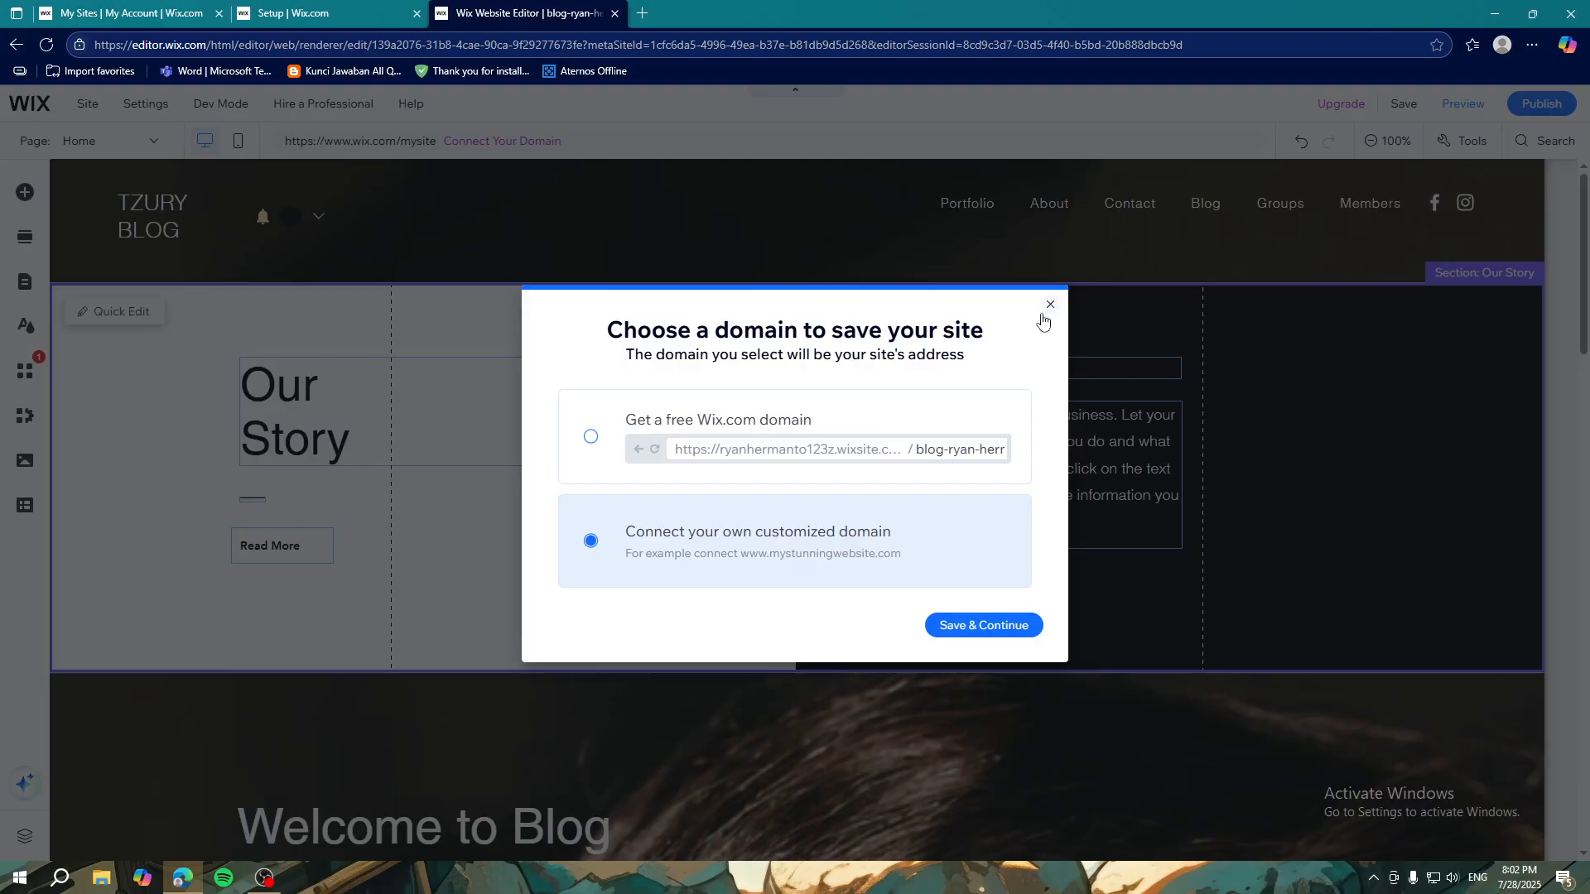
click(1050, 305)
Step: Inspect the Welcome section's strip and columns on the Home page, opening and closing the second column's background options
scroll(947, 416, down, 15)
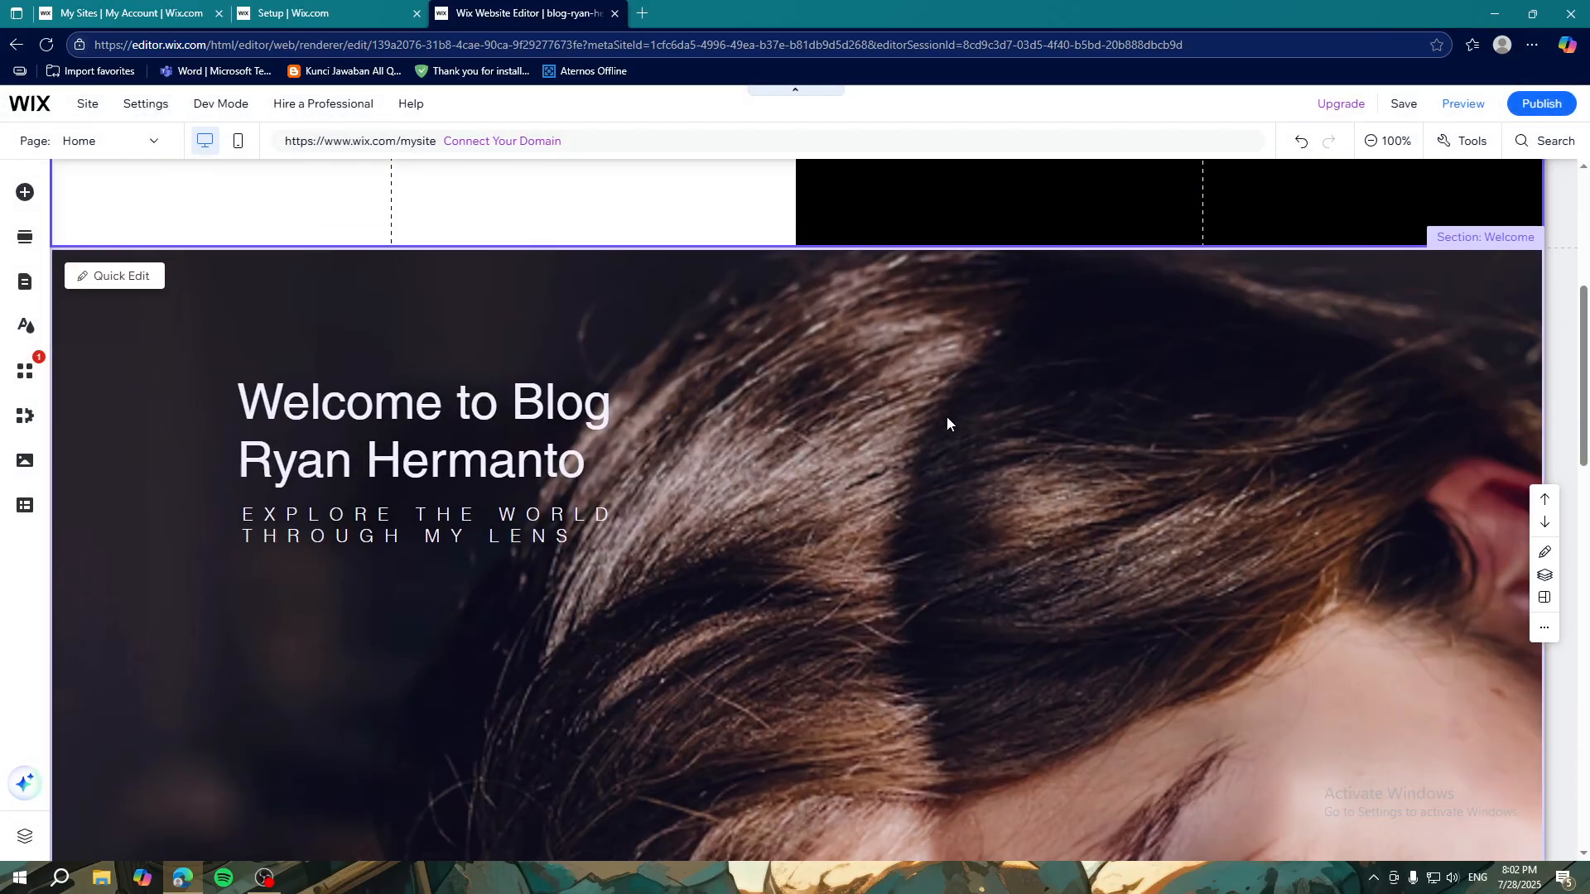
scroll(952, 422, up, 4)
scroll(976, 450, up, 5)
click(982, 452)
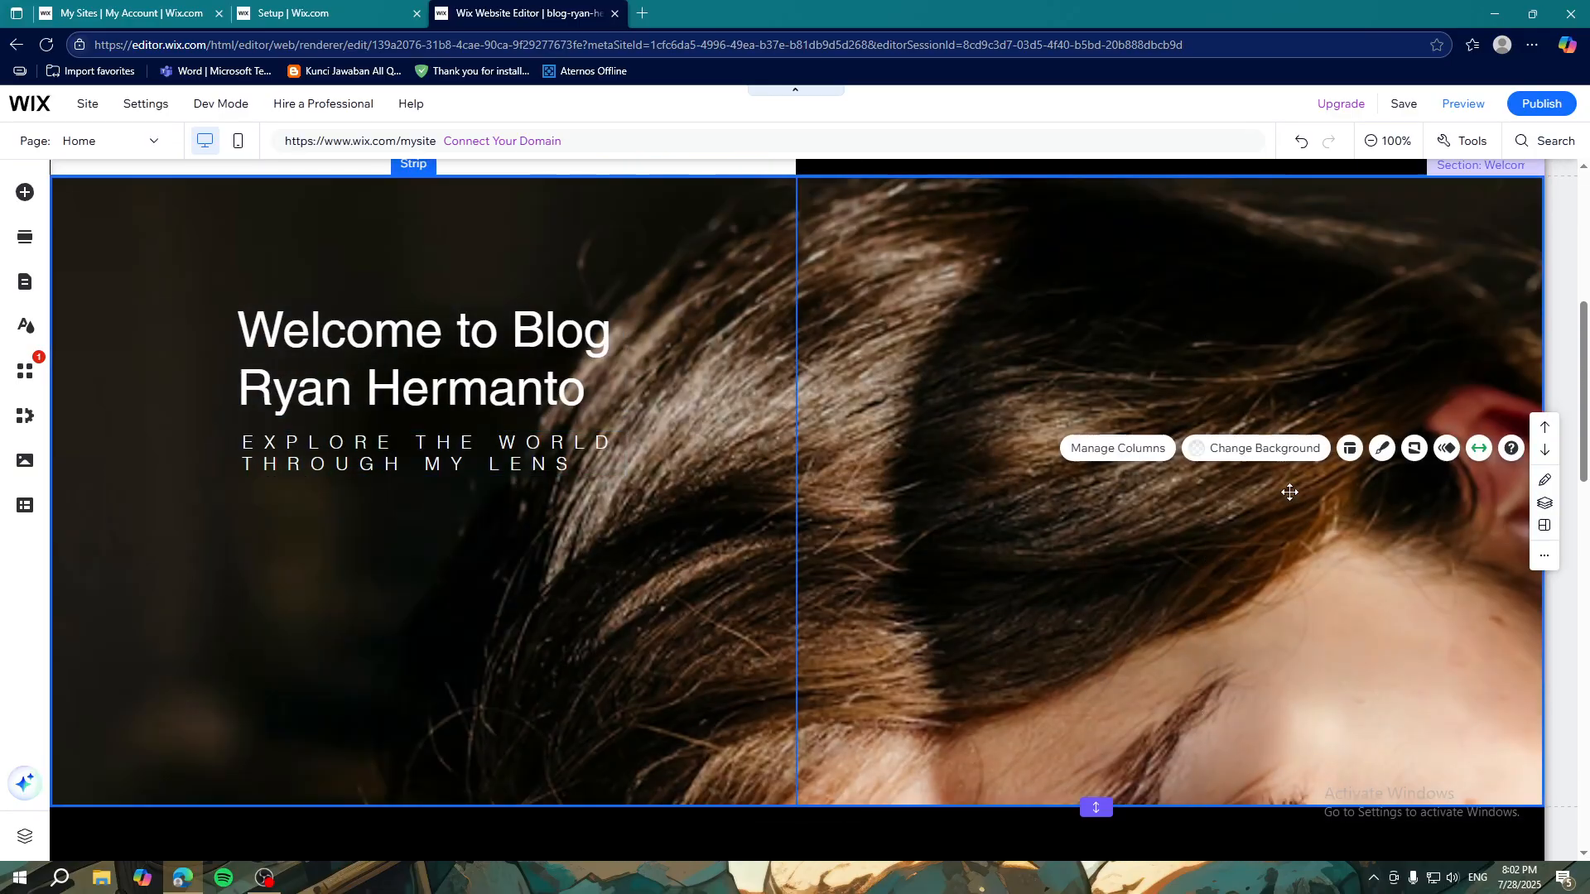
drag(1296, 628, 1289, 595)
scroll(1185, 580, up, 1)
click(1171, 570)
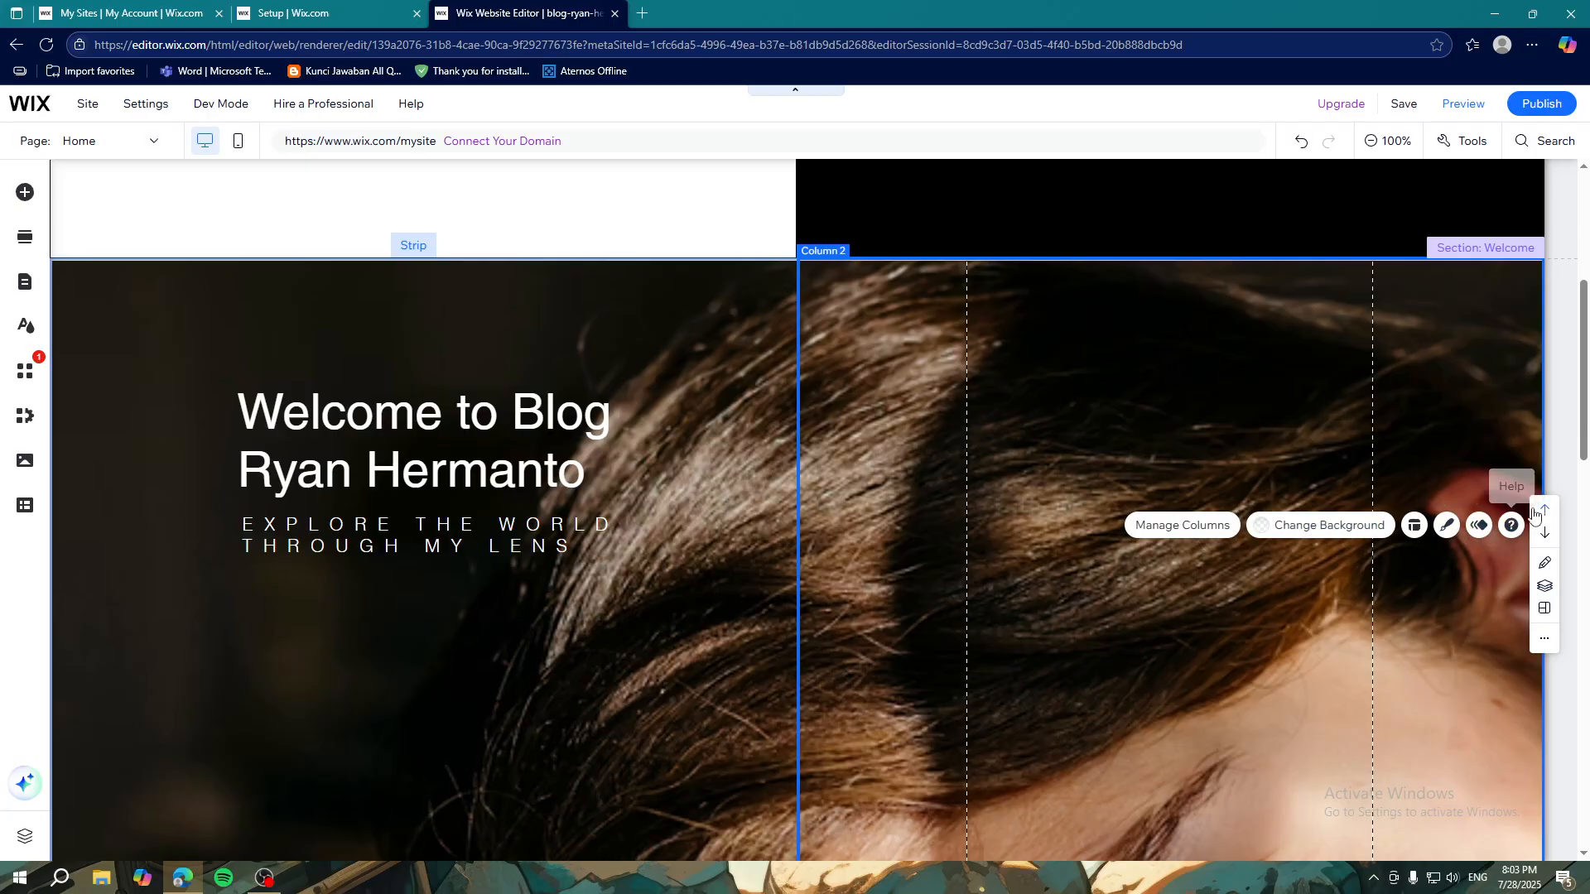
click(1294, 526)
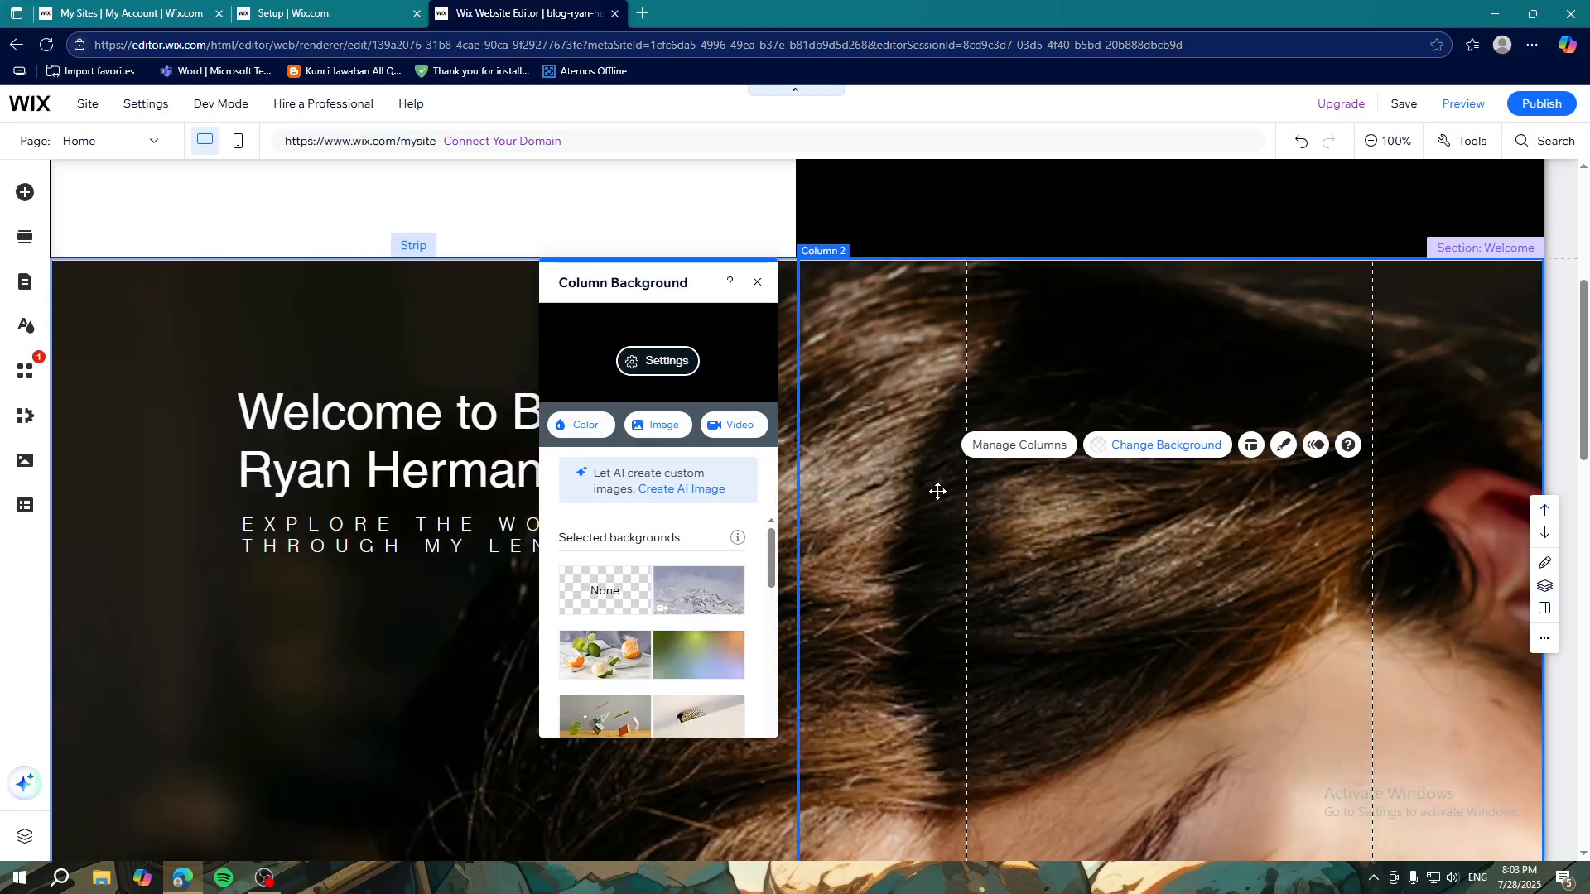
click(395, 500)
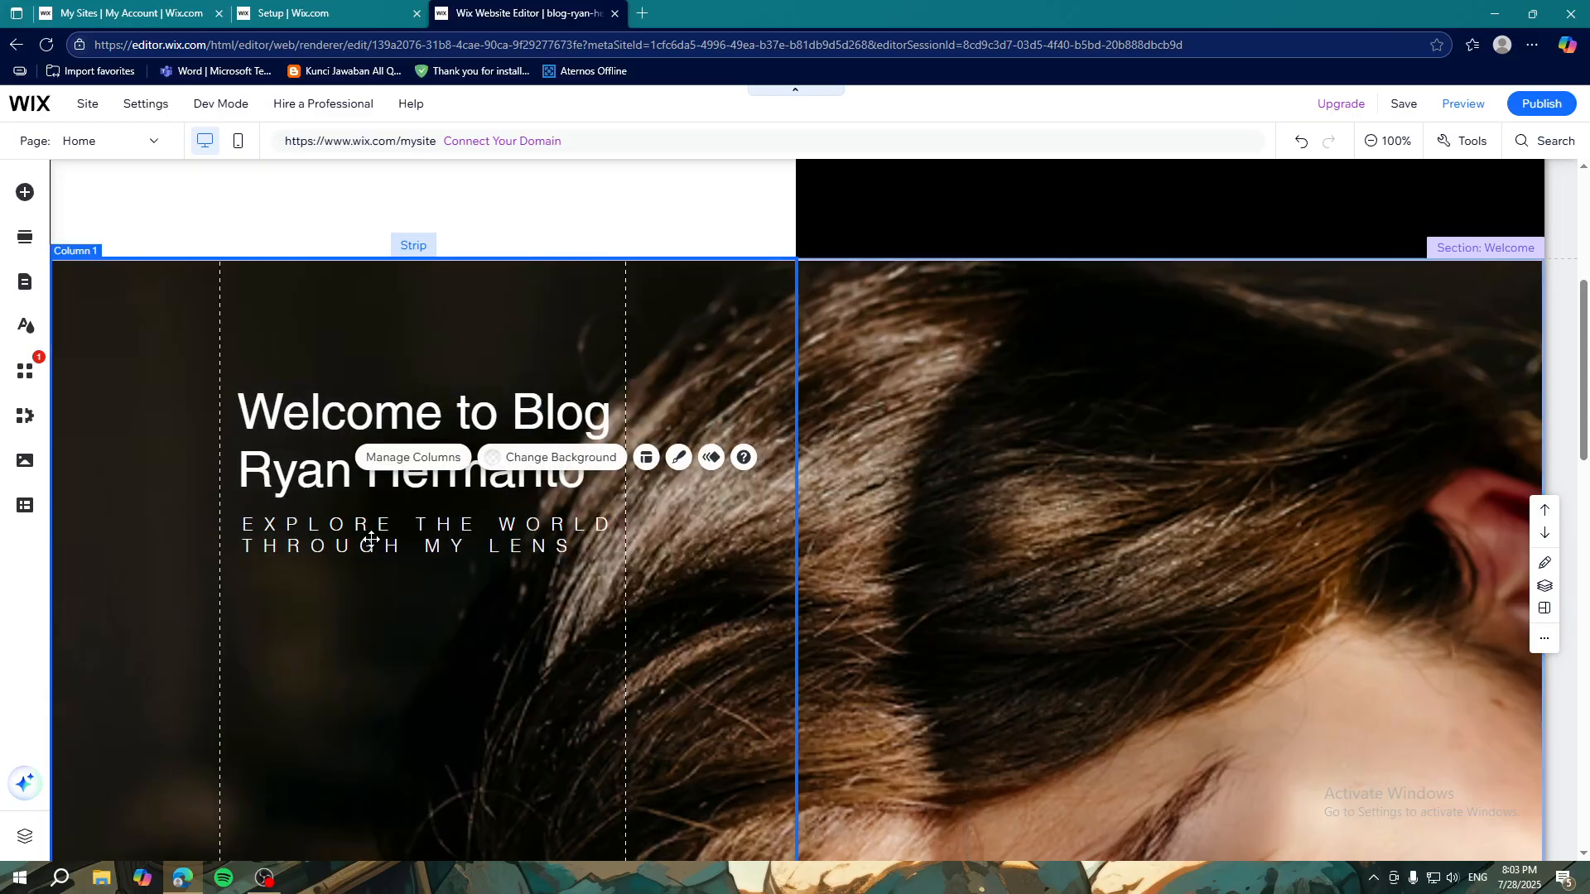
Step: Look through the Home page down to the footer, return to the top and select the Our Story strip
scroll(579, 512, down, 8)
scroll(580, 512, down, 6)
scroll(580, 513, down, 5)
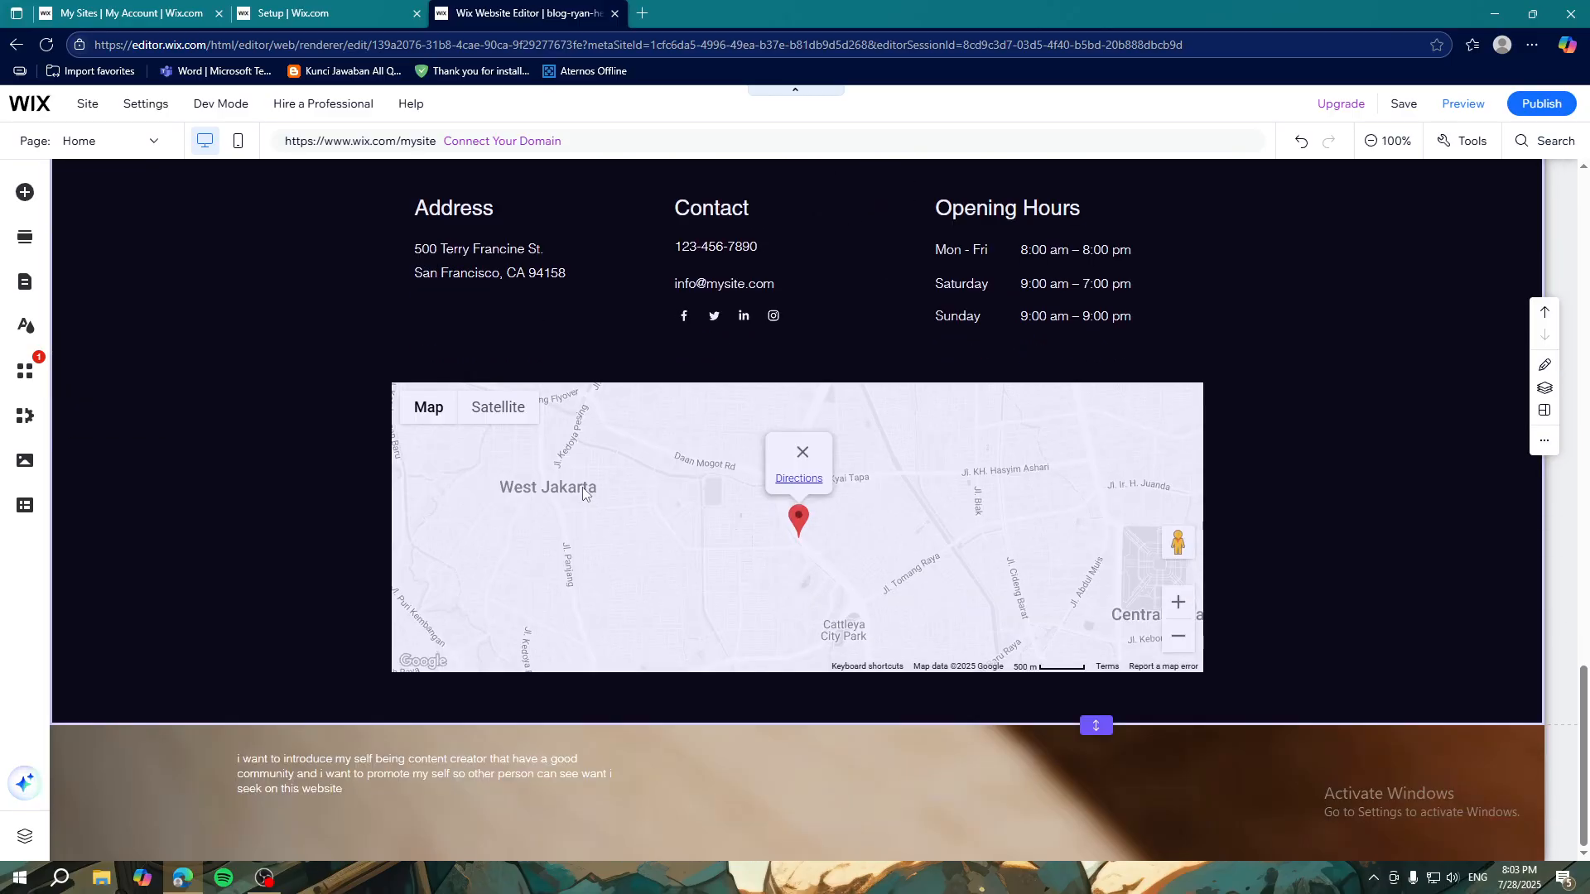
scroll(705, 523, up, 20)
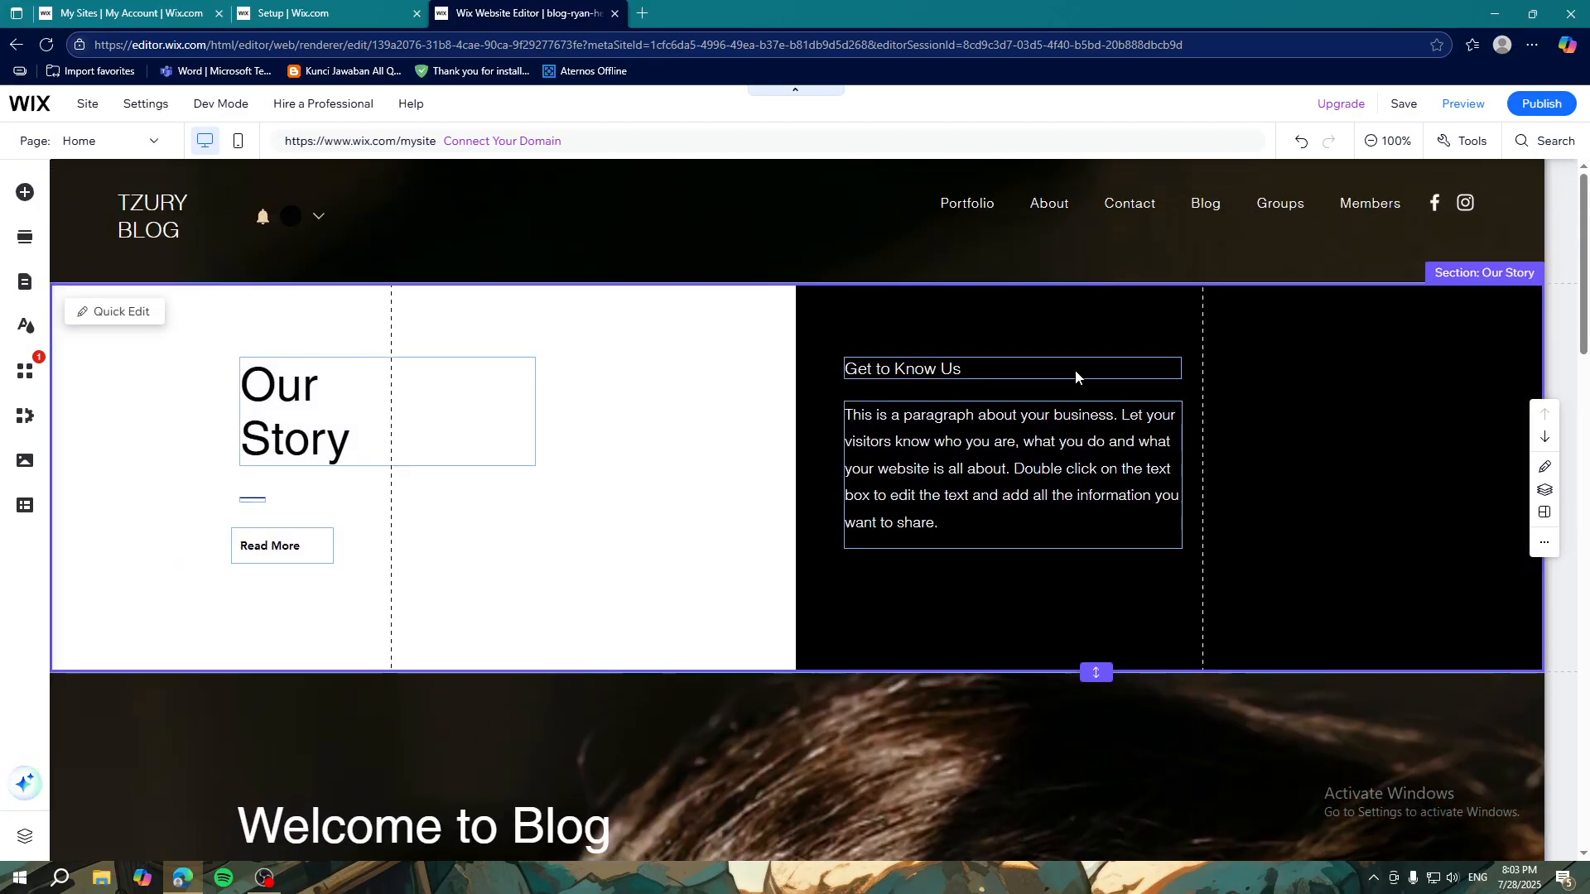
click(692, 413)
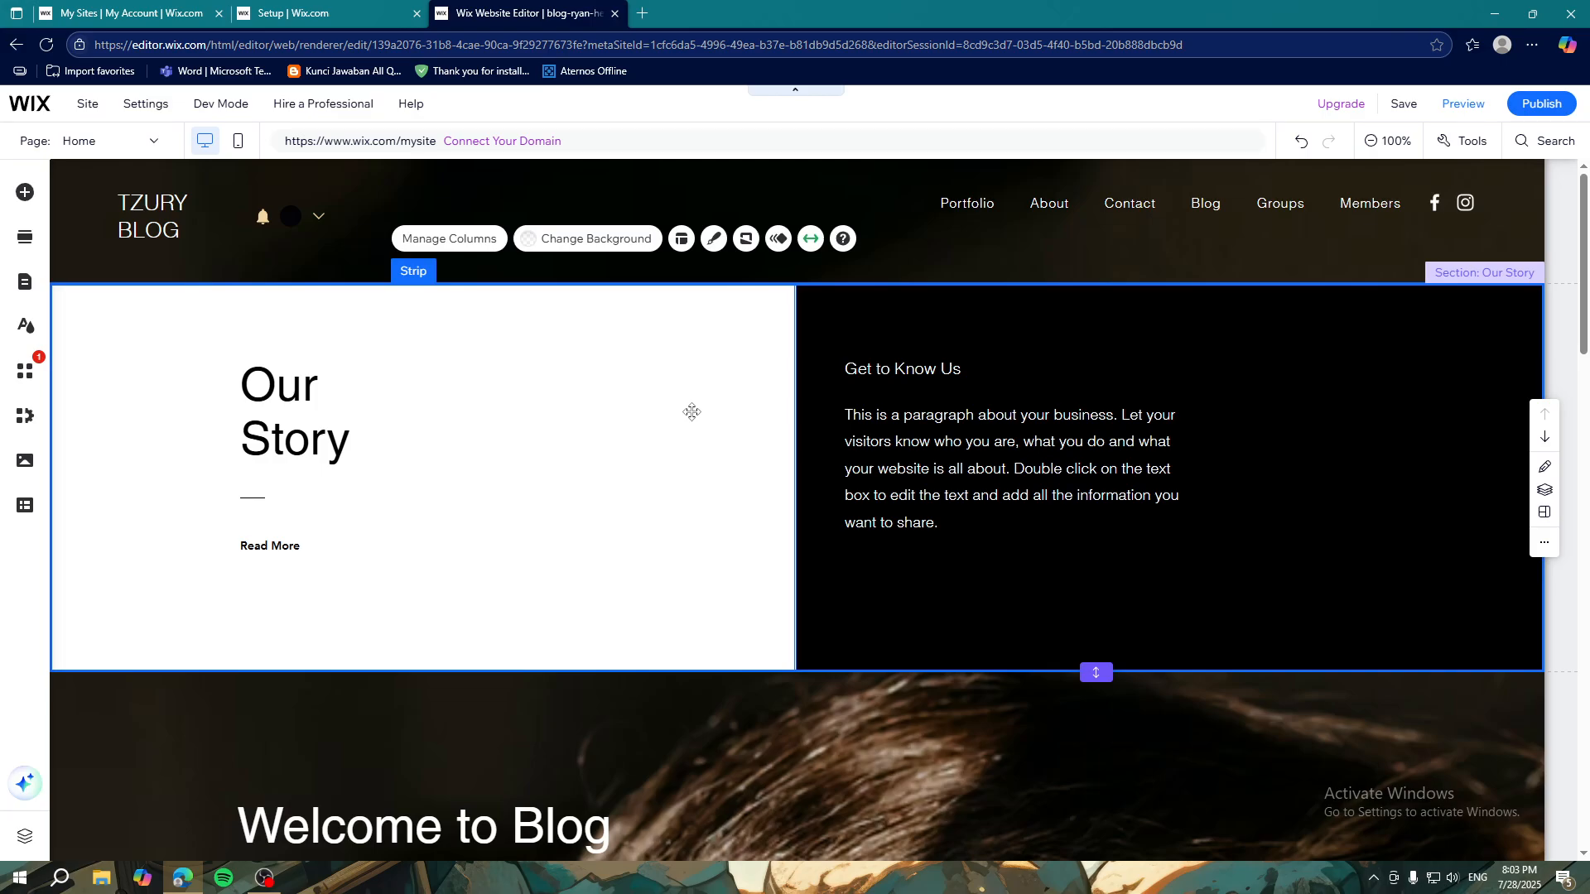
Step: Switch to the mobile editor, skip its introduction and look through the mobile version of the Home page
click(220, 136)
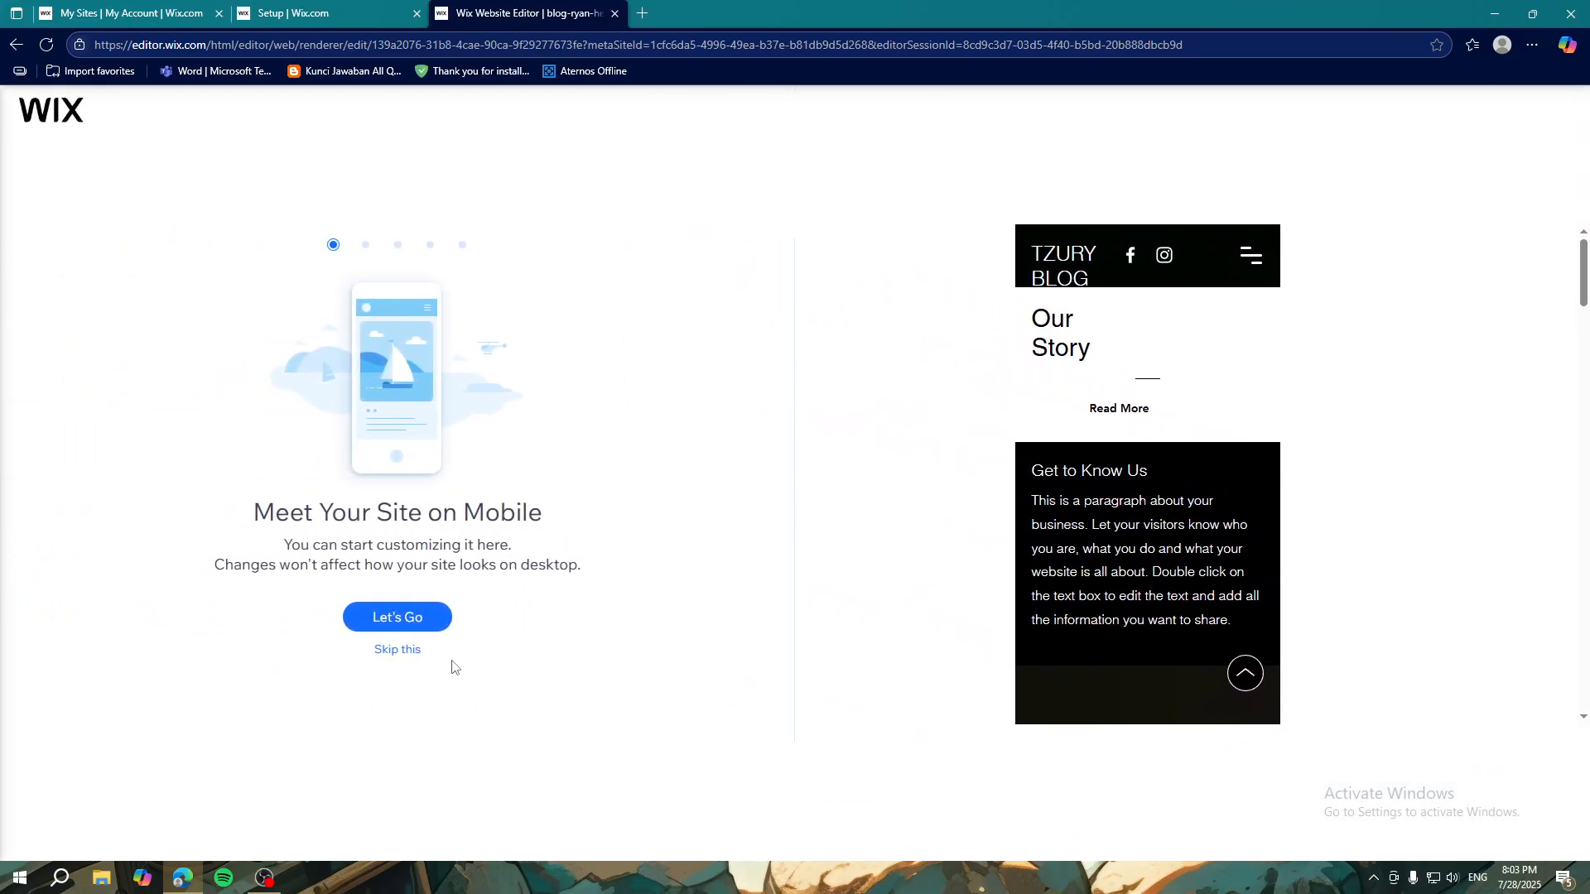
click(409, 654)
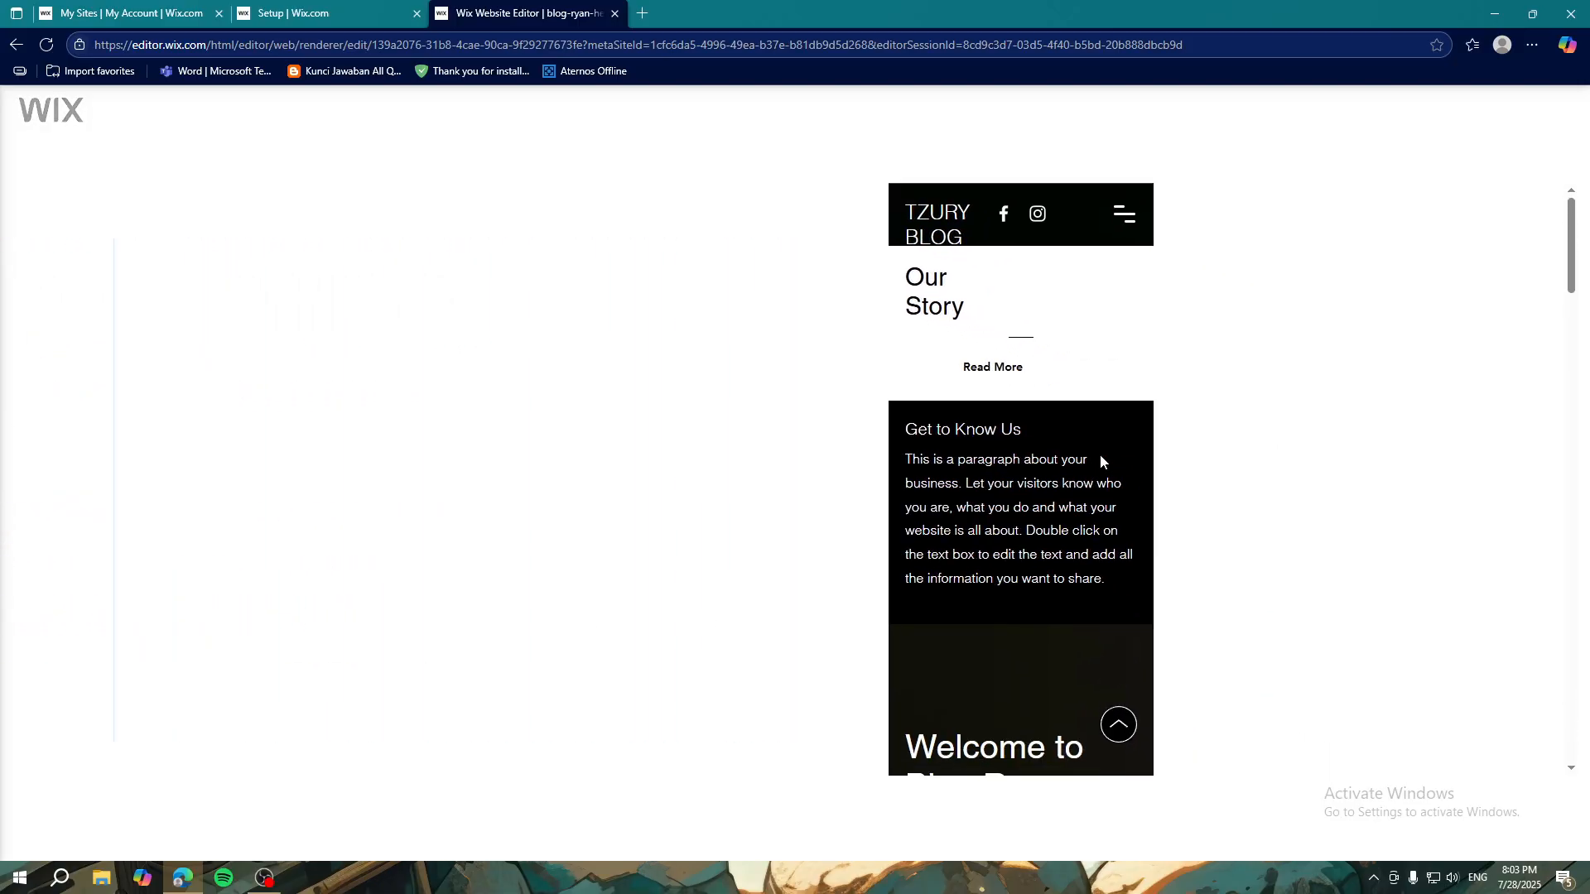
scroll(813, 505, down, 4)
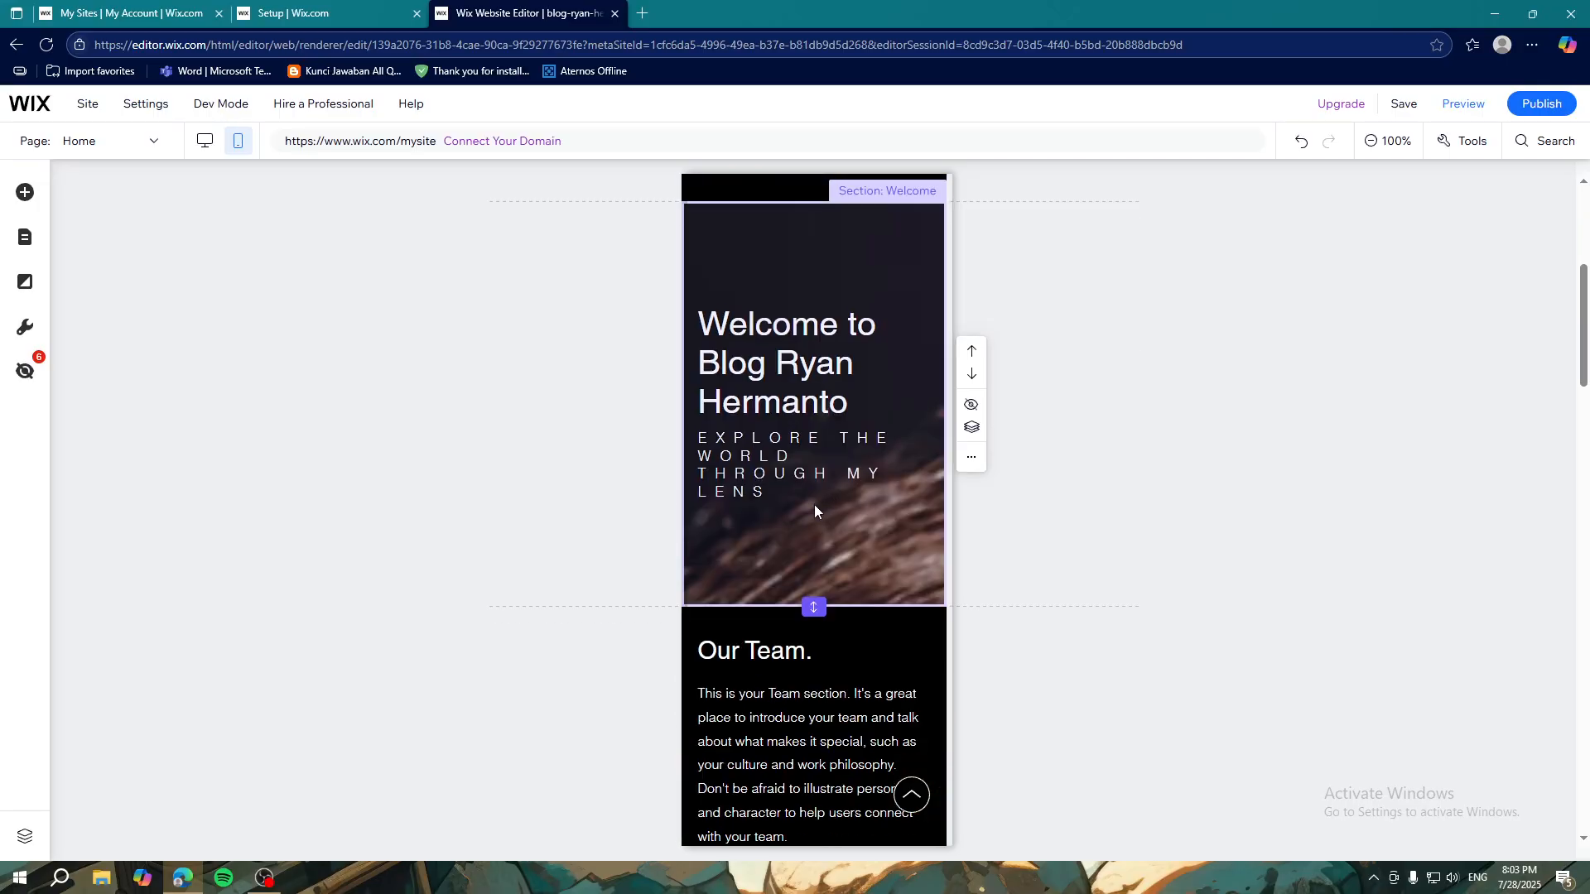
scroll(814, 504, up, 2)
scroll(829, 503, down, 10)
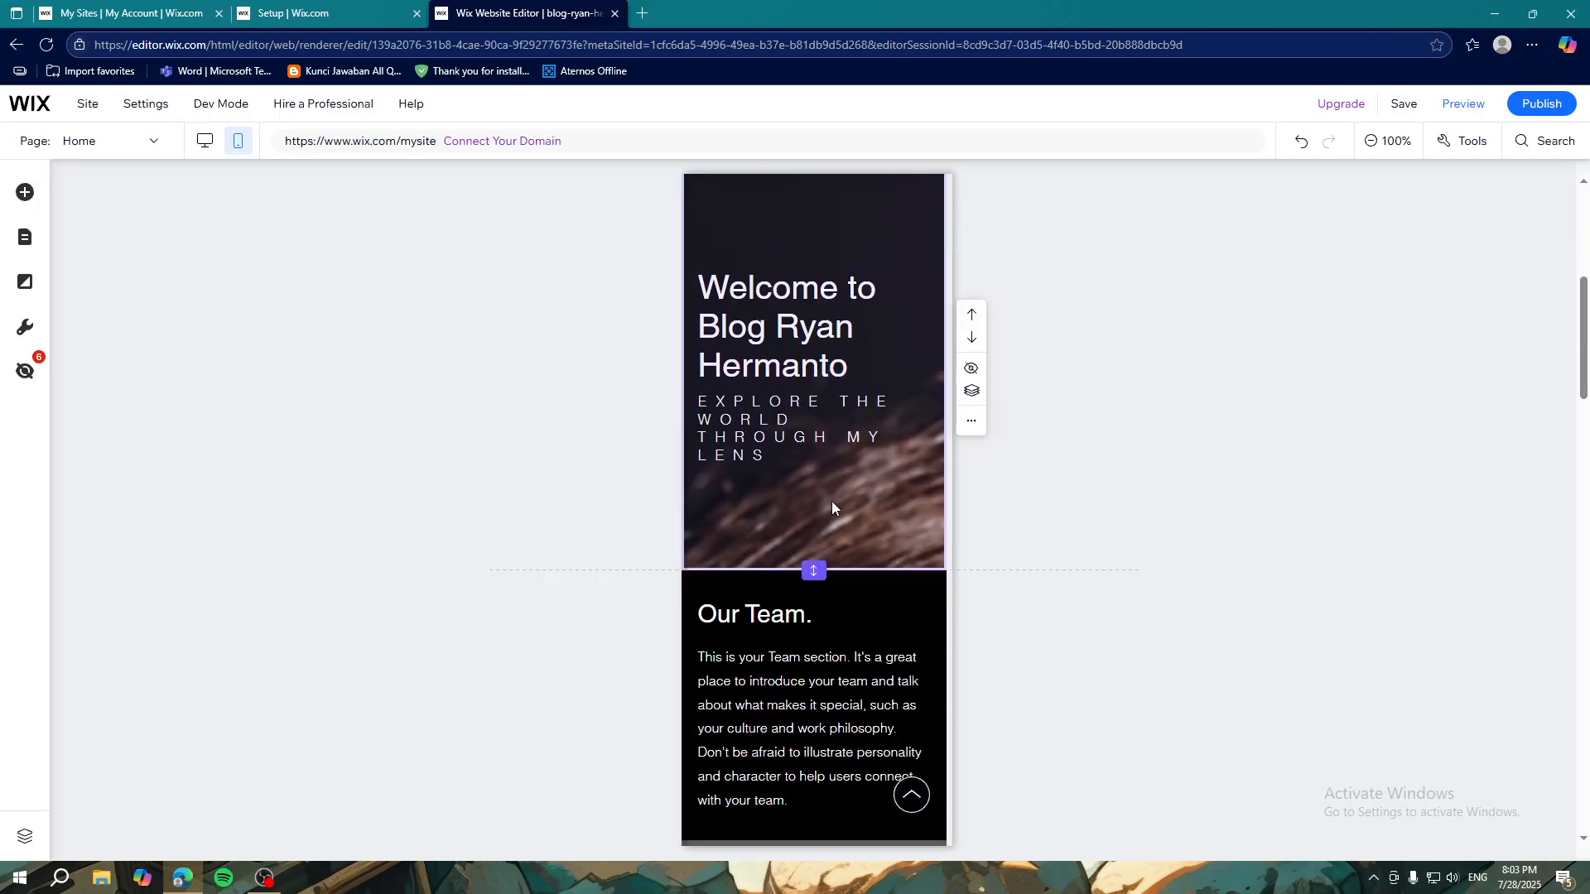
scroll(831, 503, down, 9)
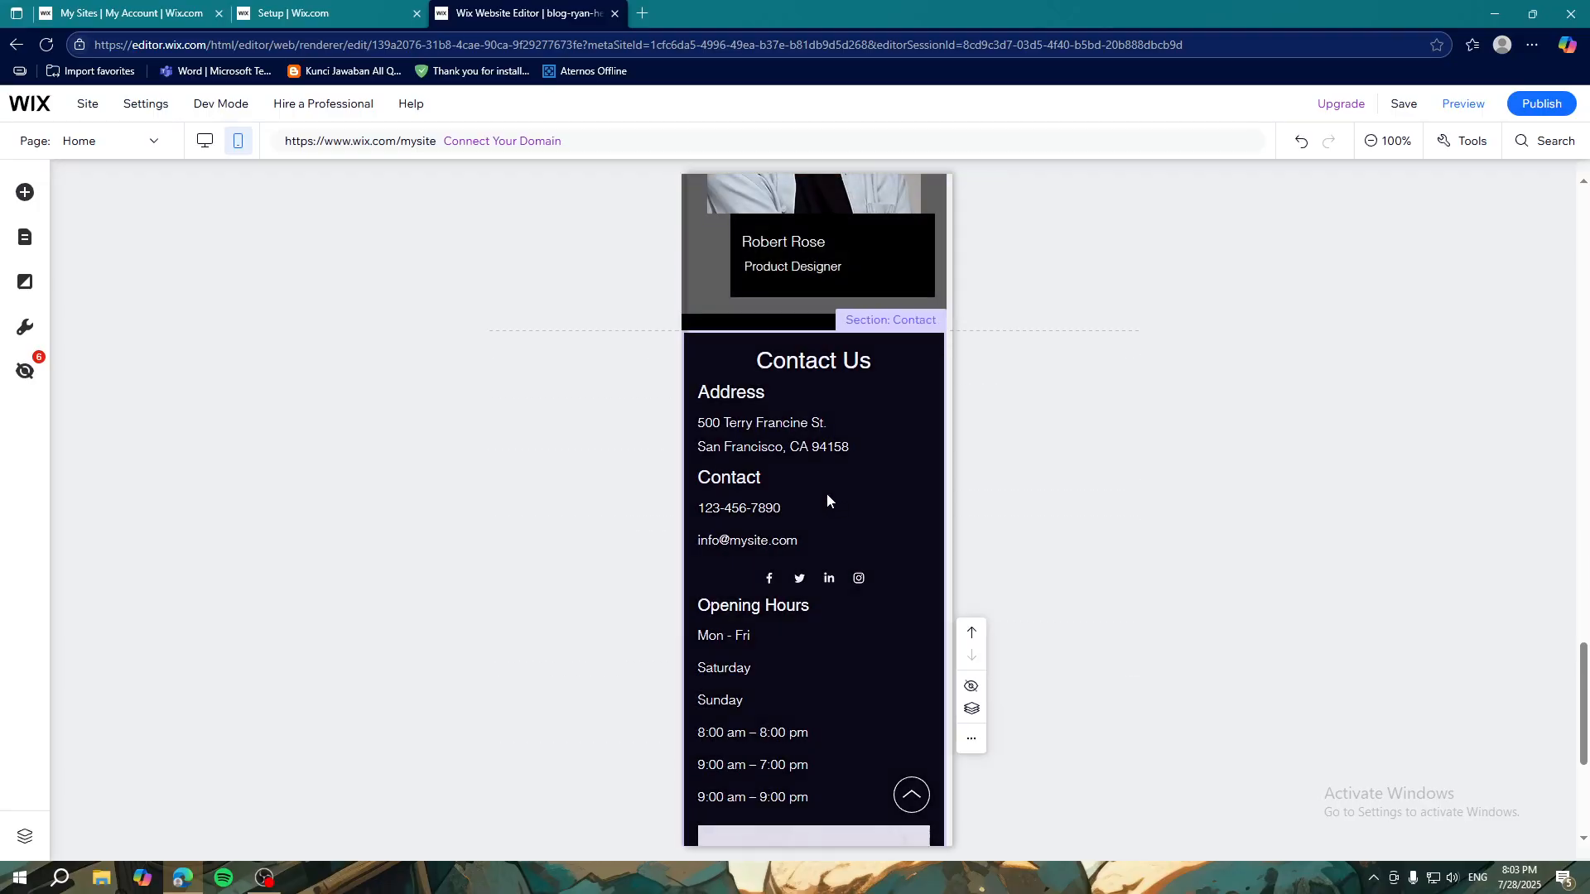
scroll(837, 508, up, 6)
scroll(838, 508, up, 12)
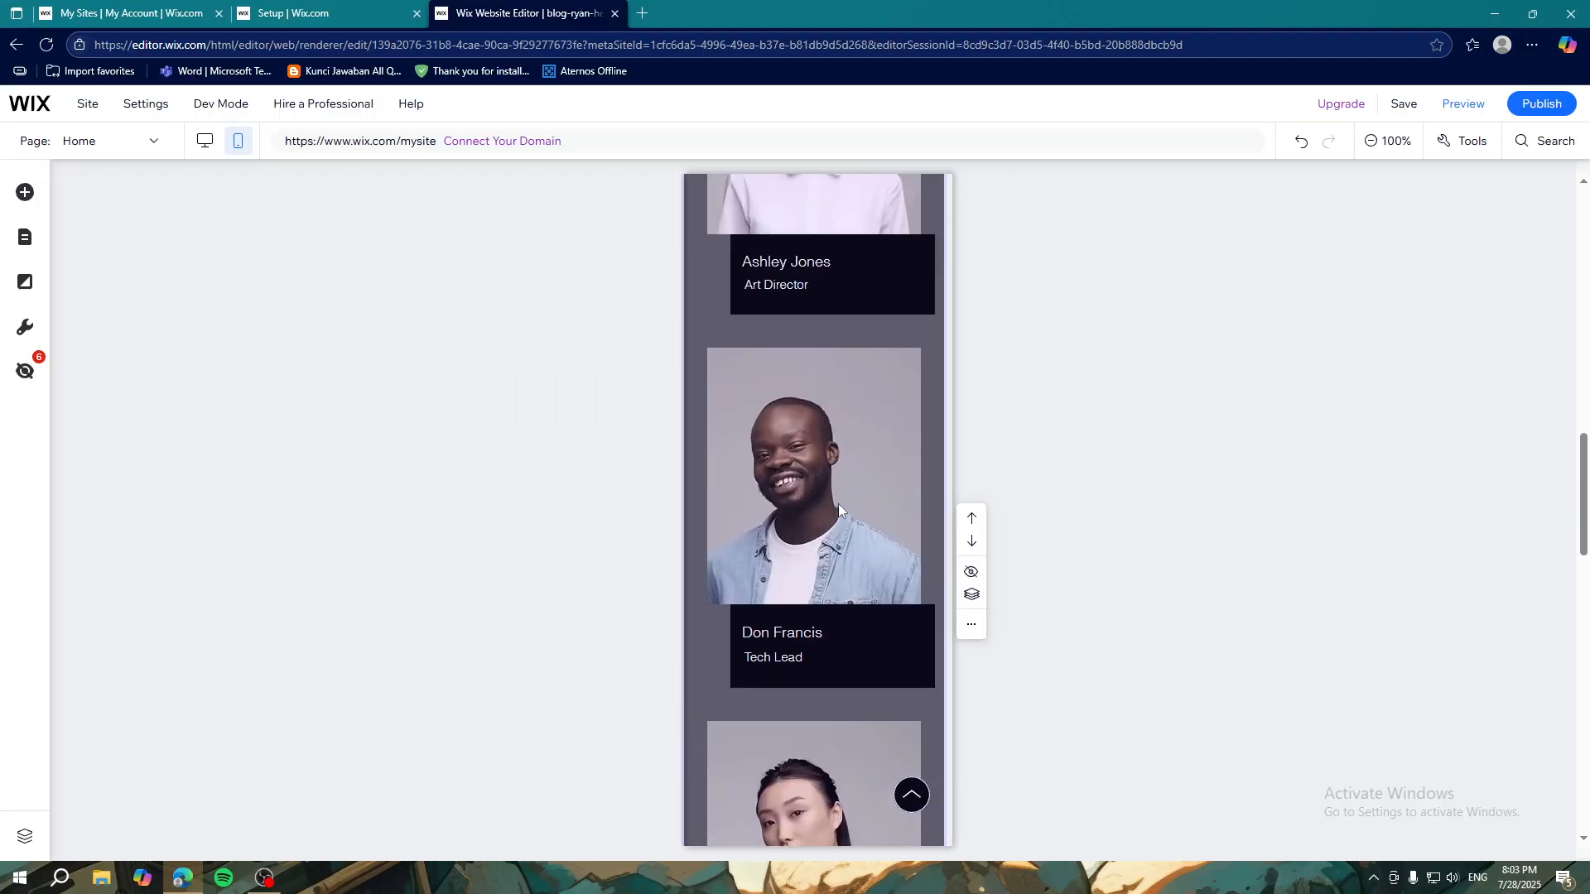
scroll(823, 511, up, 1)
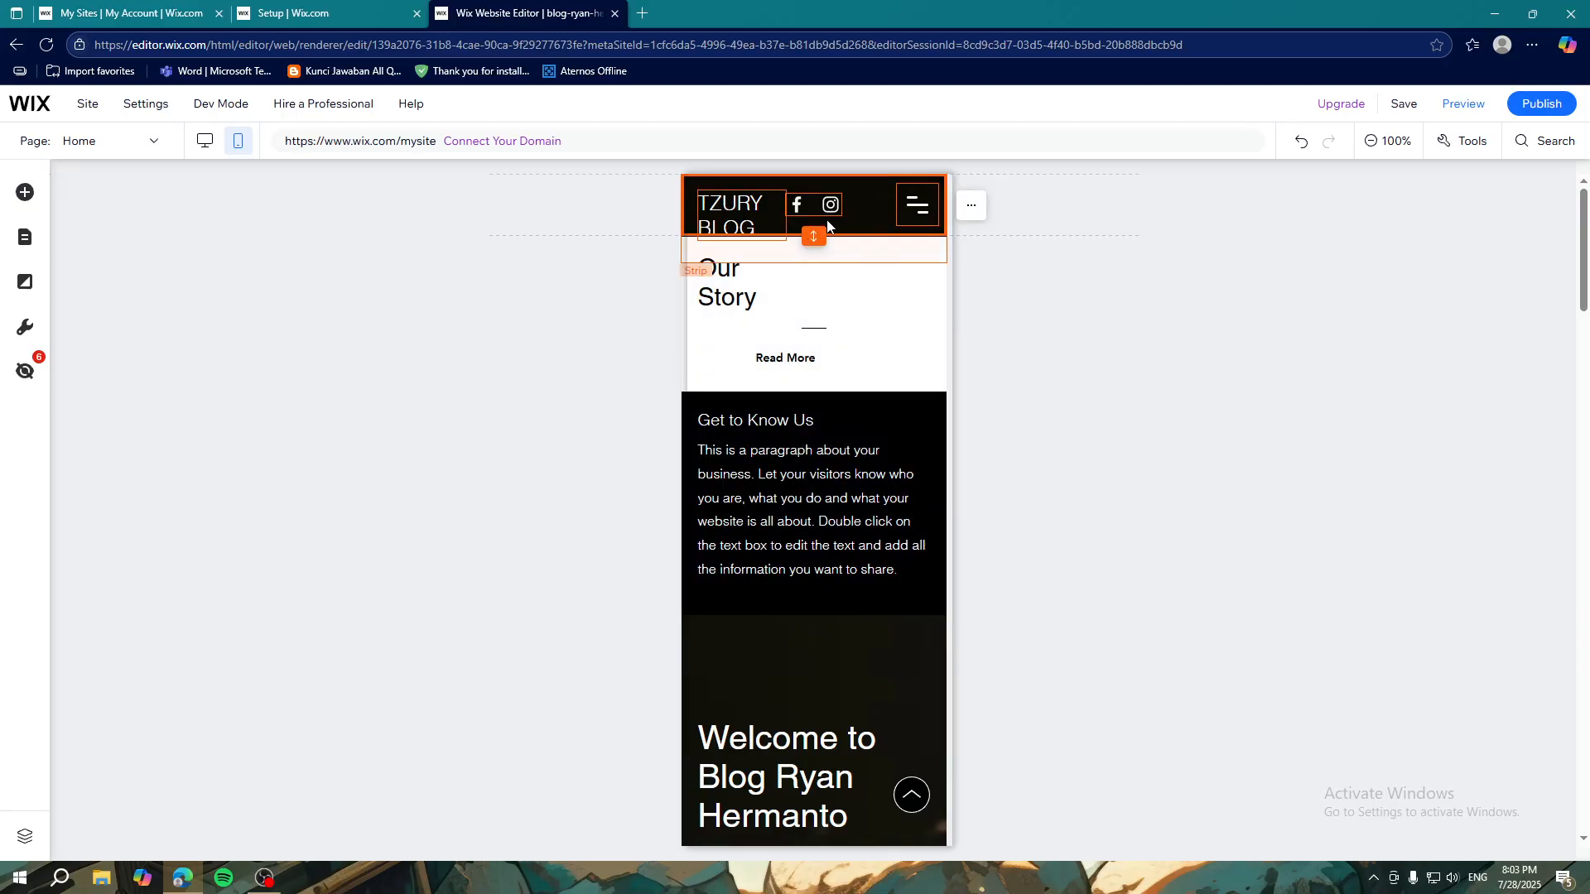
Step: Increase the height of the mobile header so the two-line TZURY BLOG title fits above the Our Story section
click(920, 207)
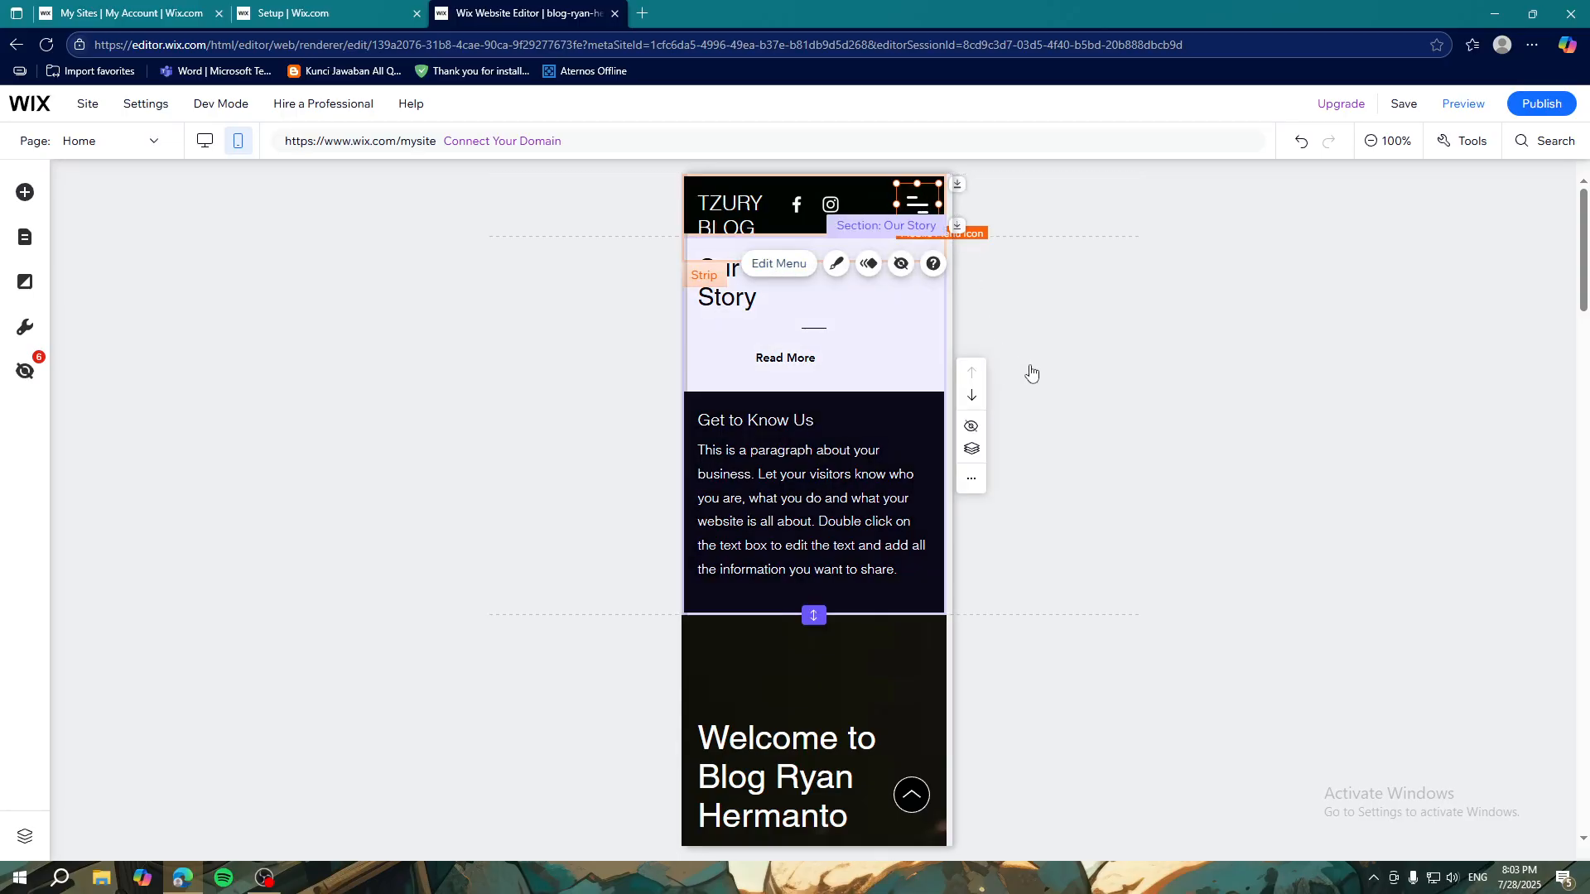
click(978, 369)
click(924, 344)
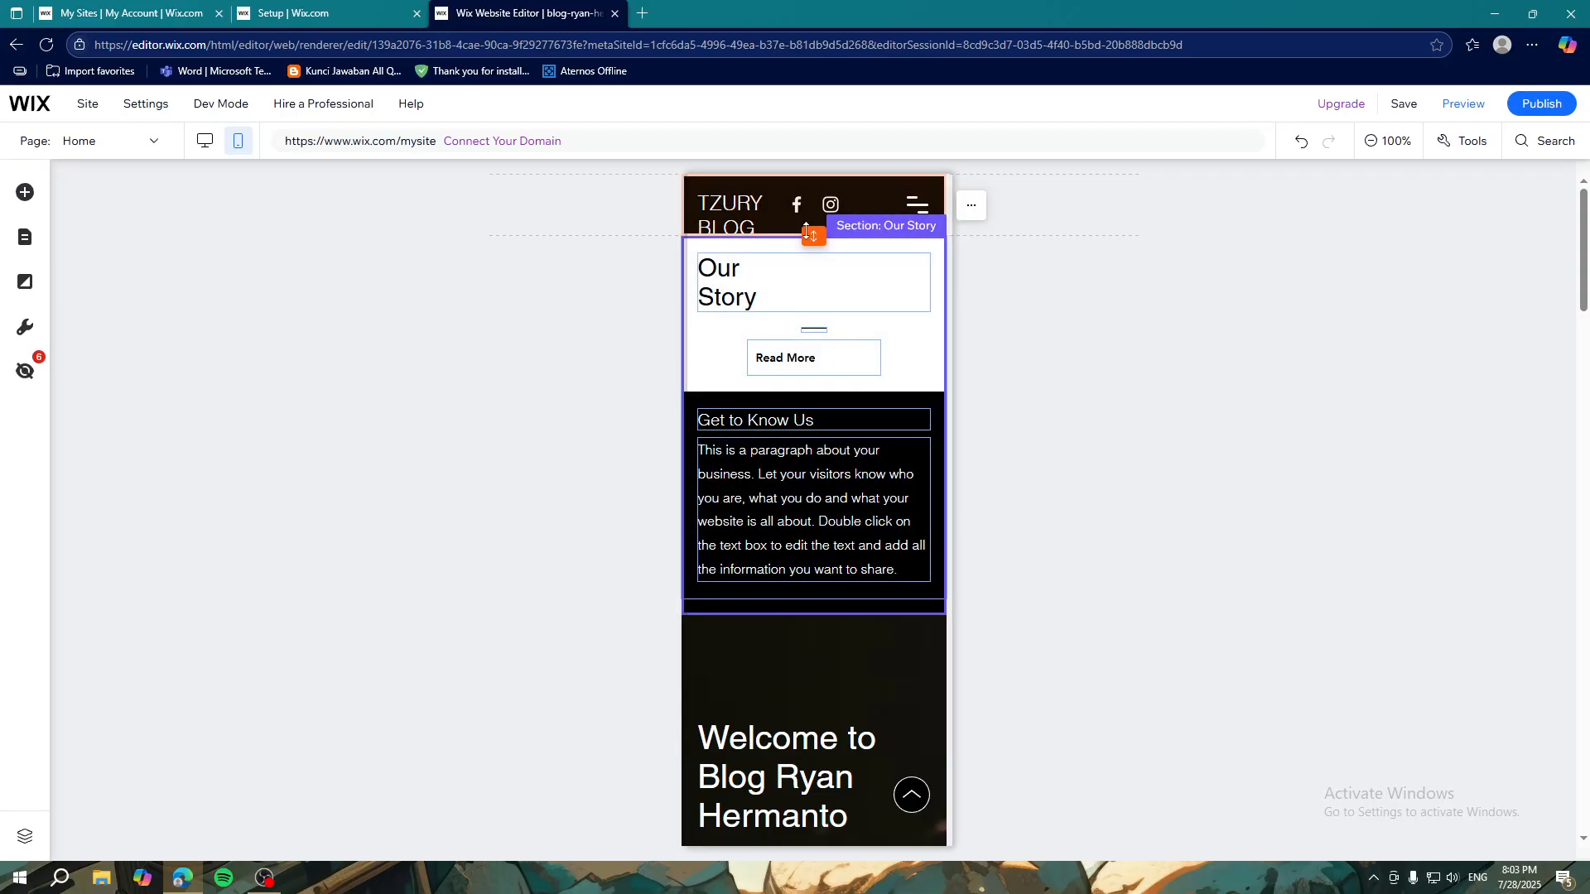
drag(811, 238, 820, 267)
click(1114, 340)
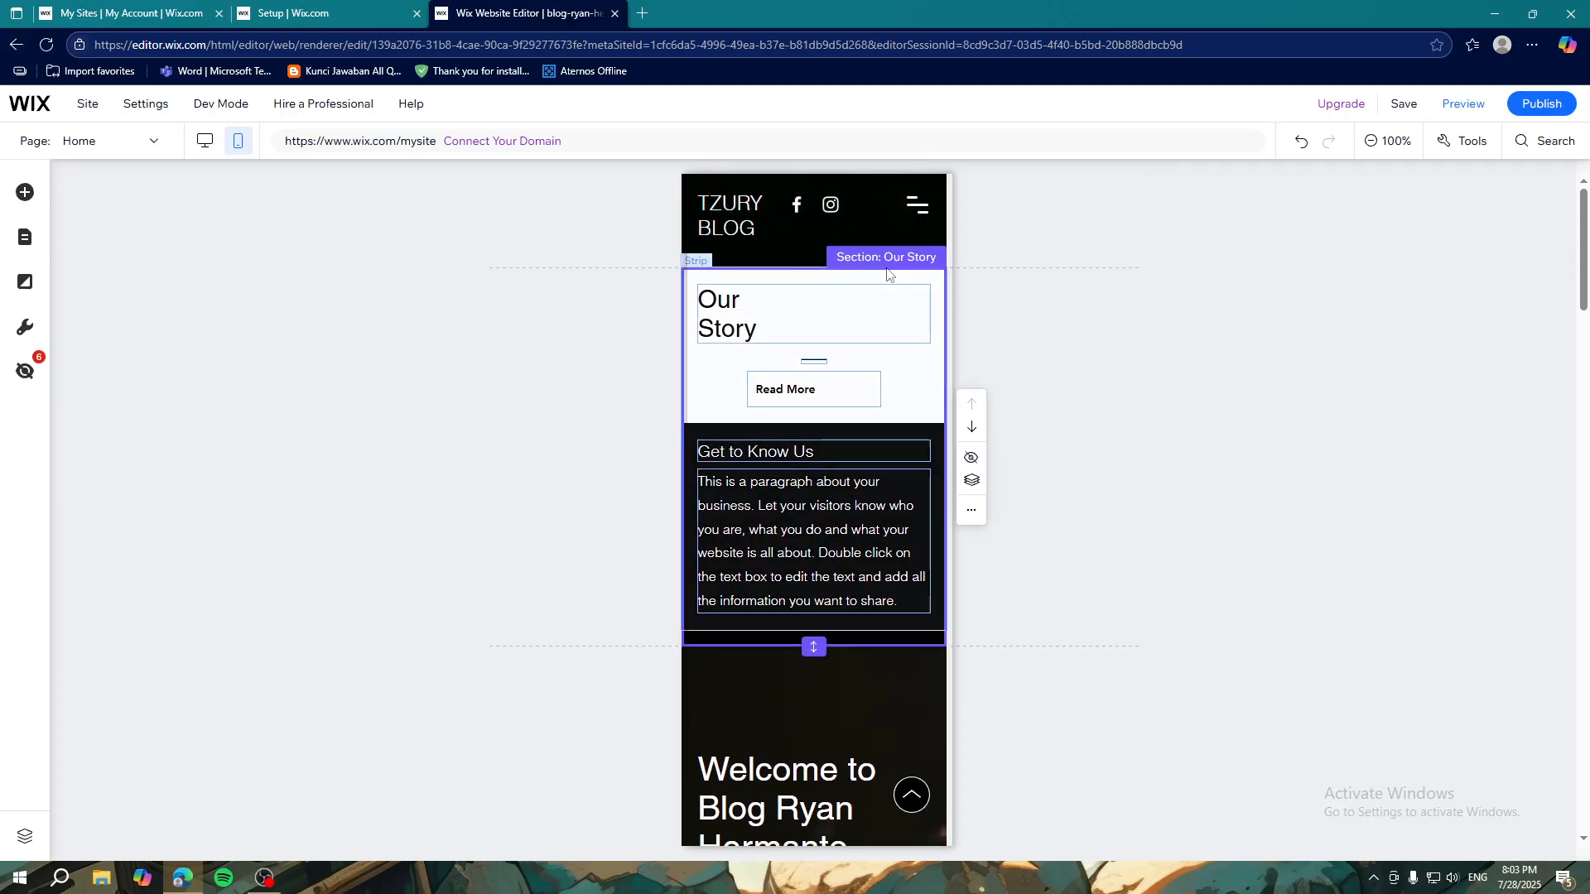
Step: Hide the social bar with the Facebook and Instagram icons in the mobile header and switch to the desktop view
click(787, 222)
click(832, 207)
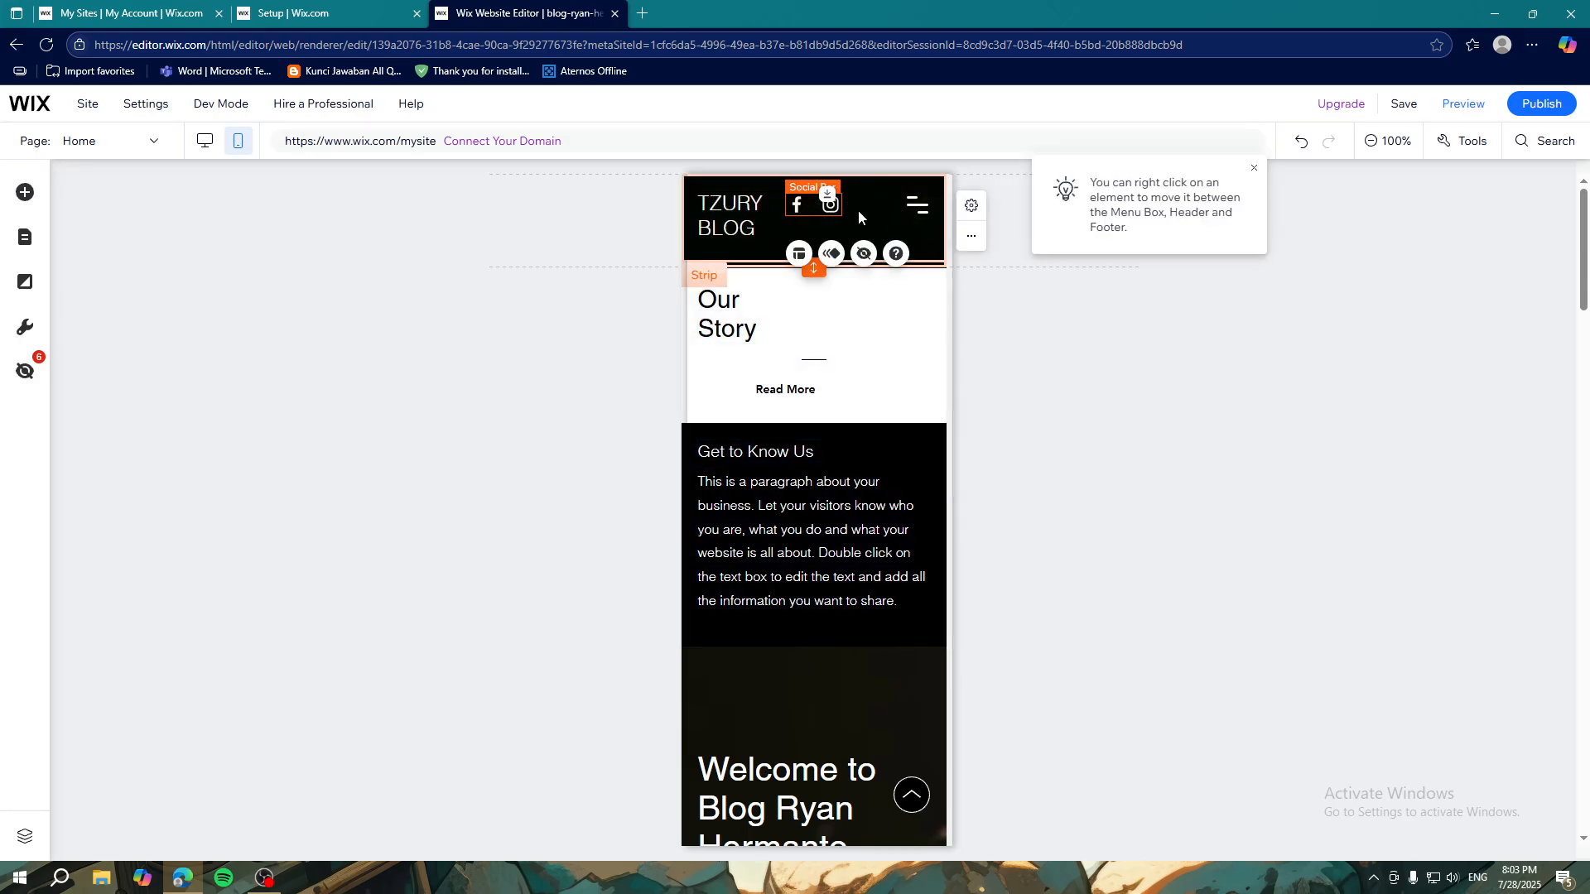
click(864, 253)
click(1119, 346)
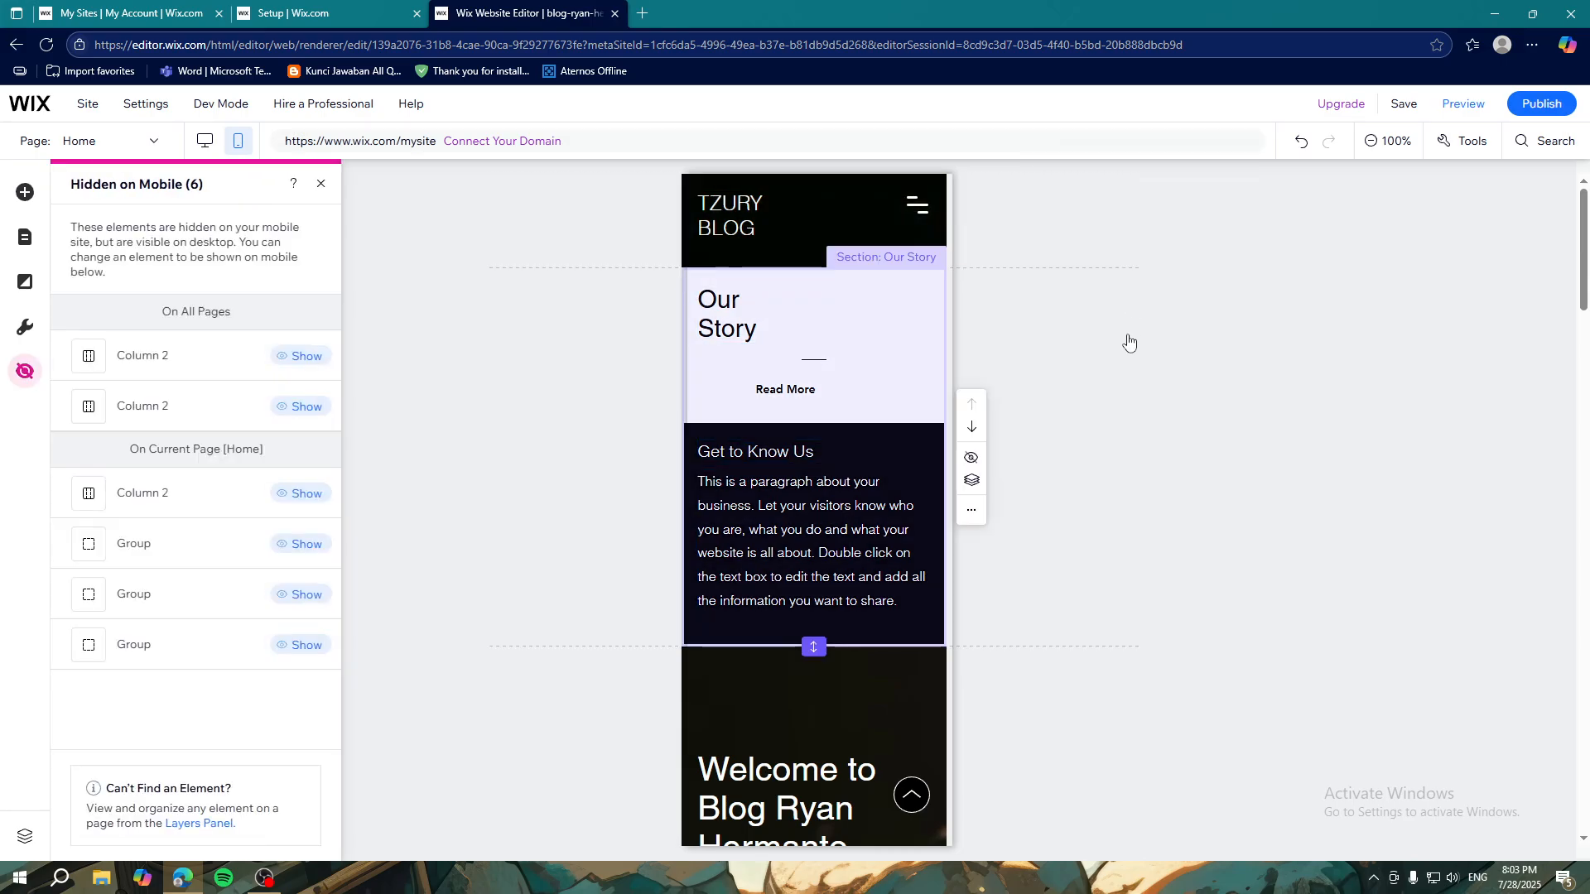
click(564, 319)
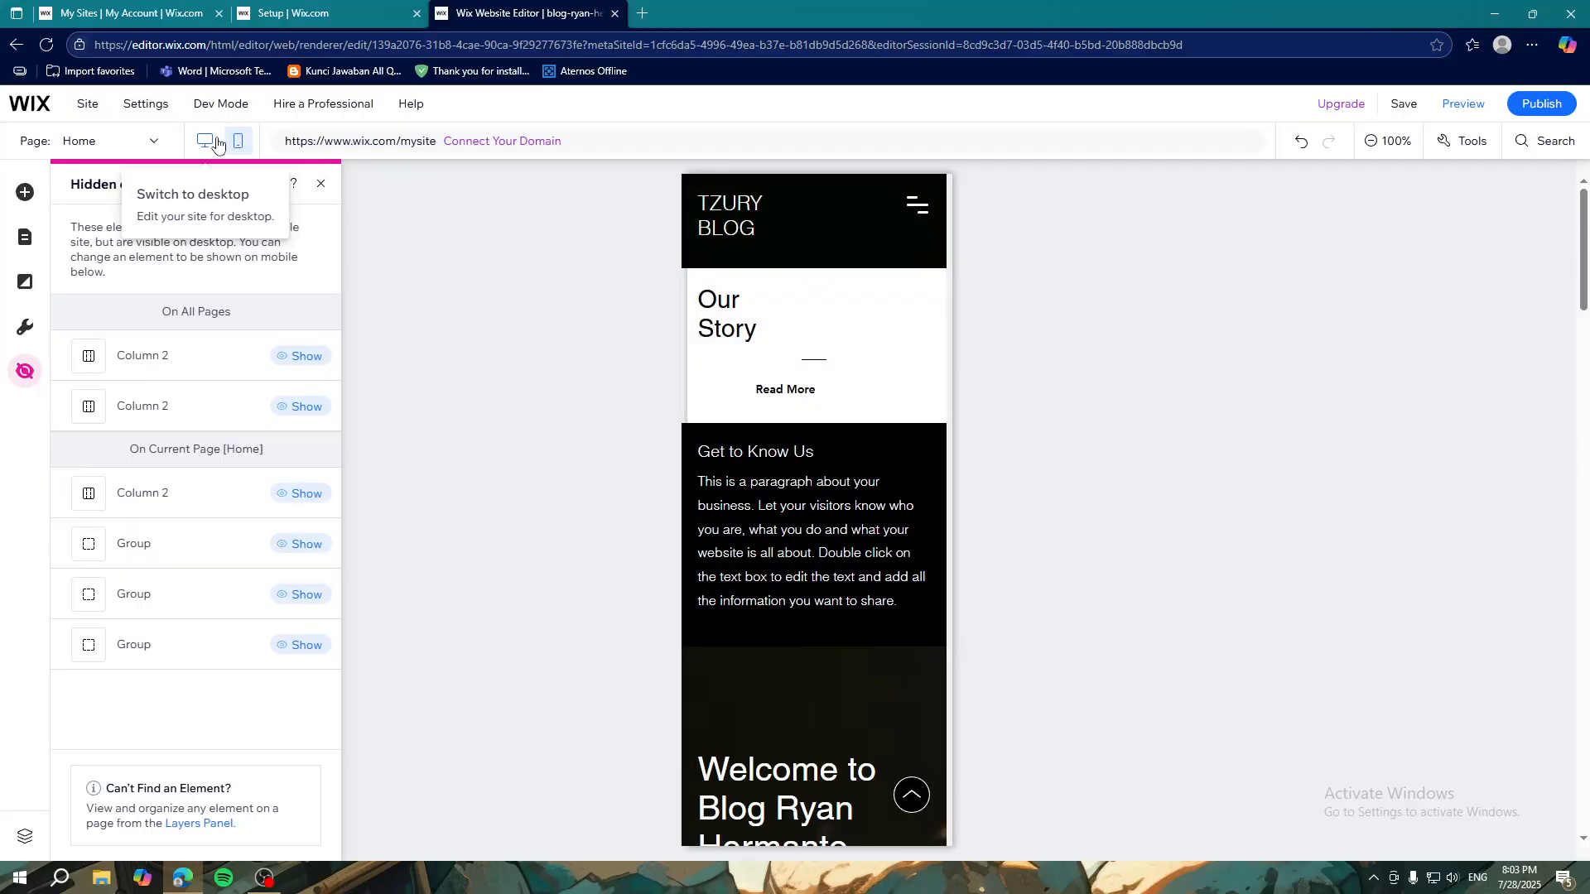
click(217, 145)
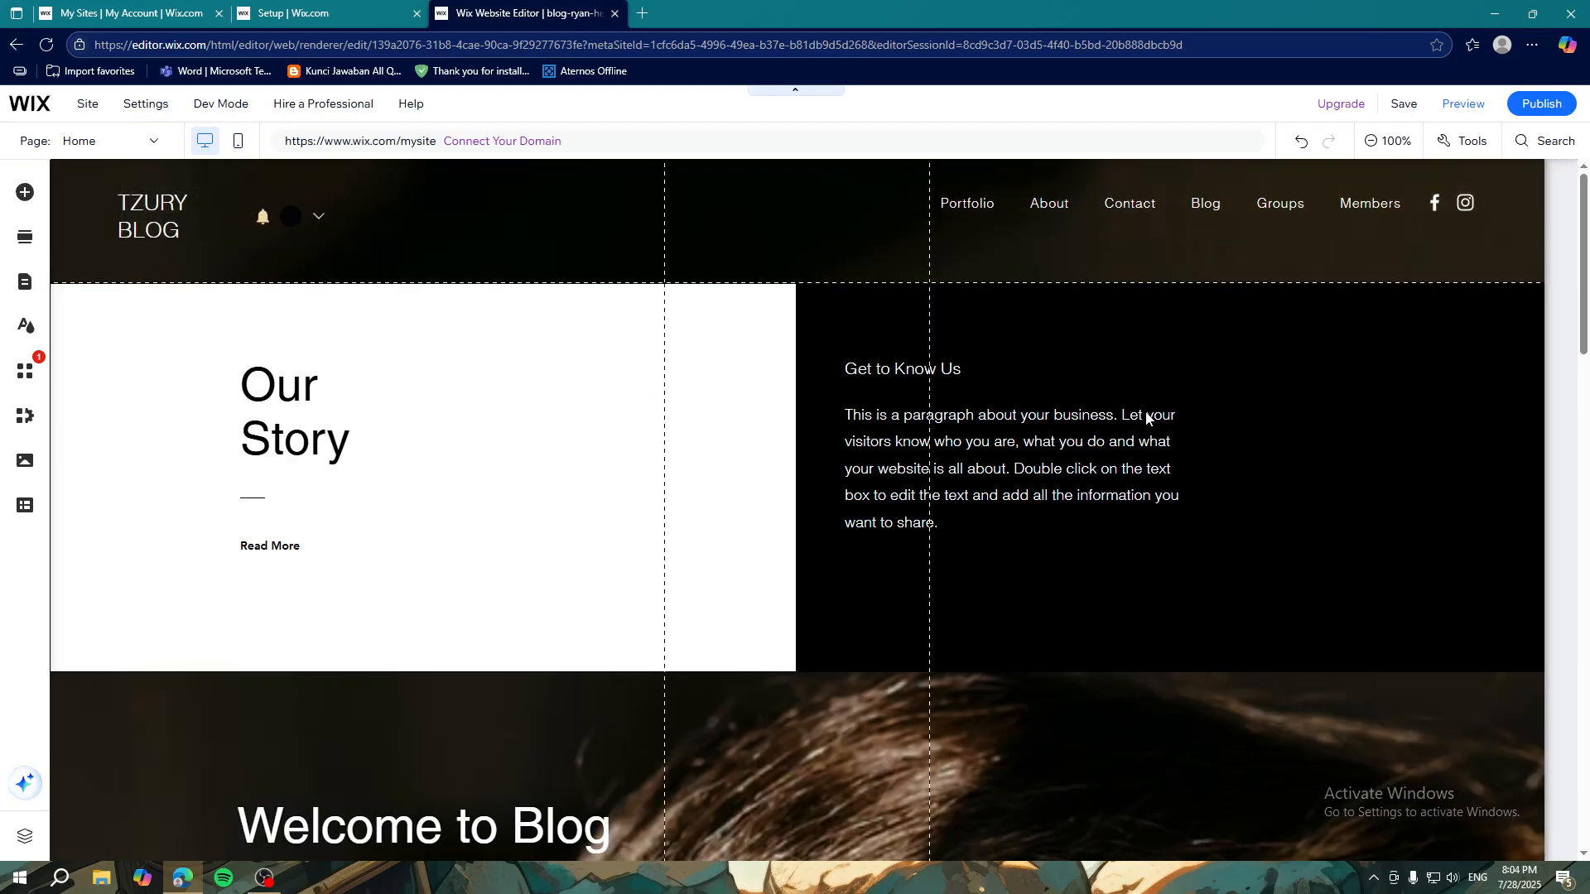
Step: Return to the mobile view and check the Home page layout from the team members down to the footer
key(ctrl+m)
scroll(823, 406, down, 10)
scroll(771, 390, down, 15)
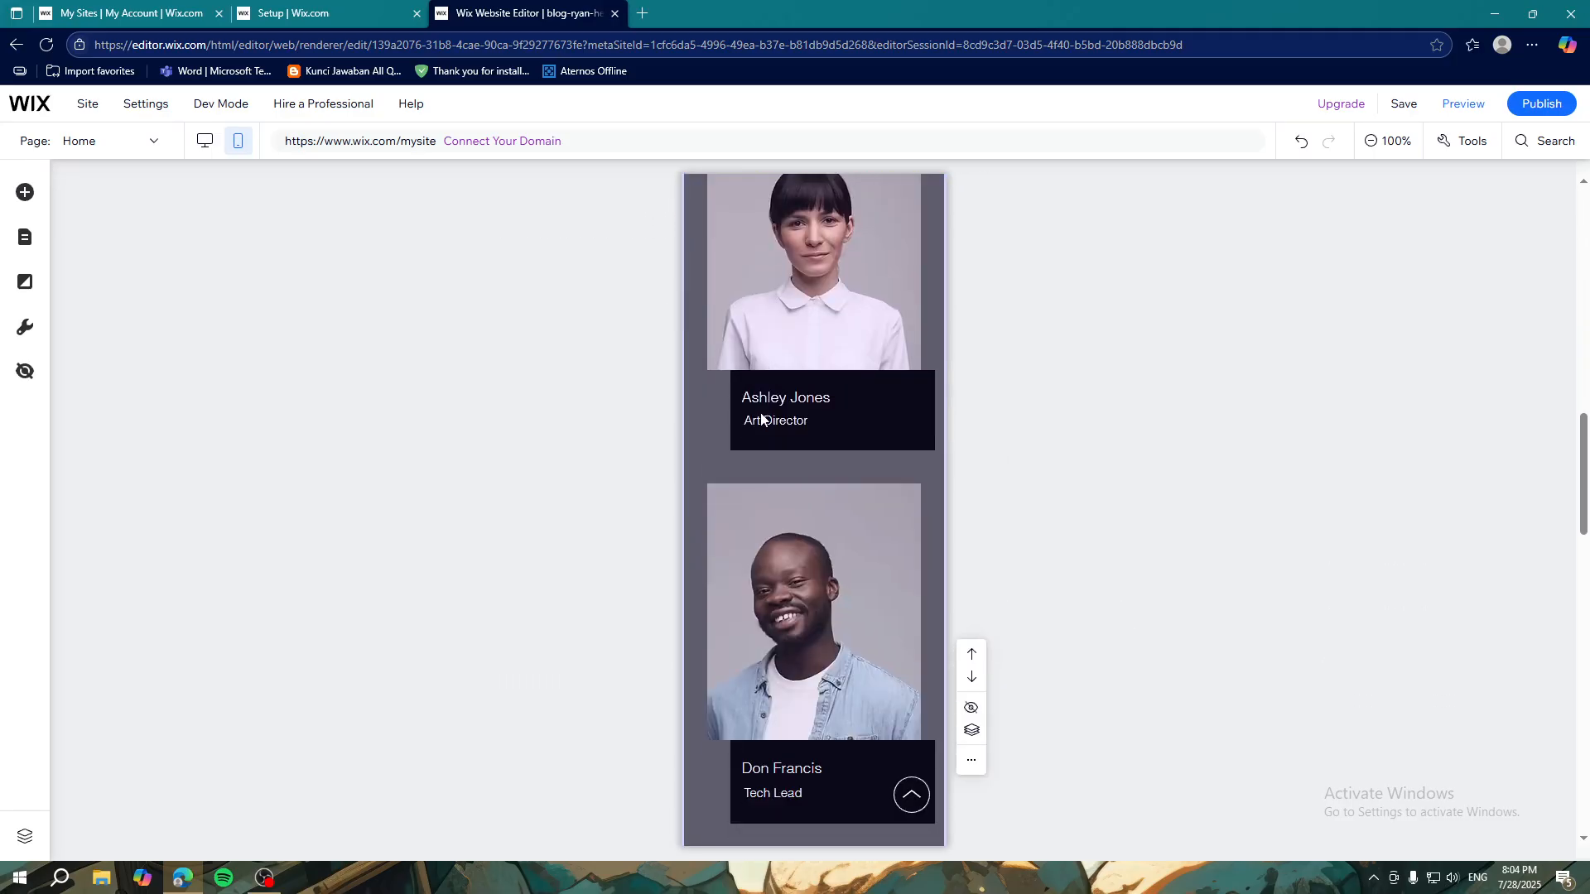
scroll(737, 483, down, 2)
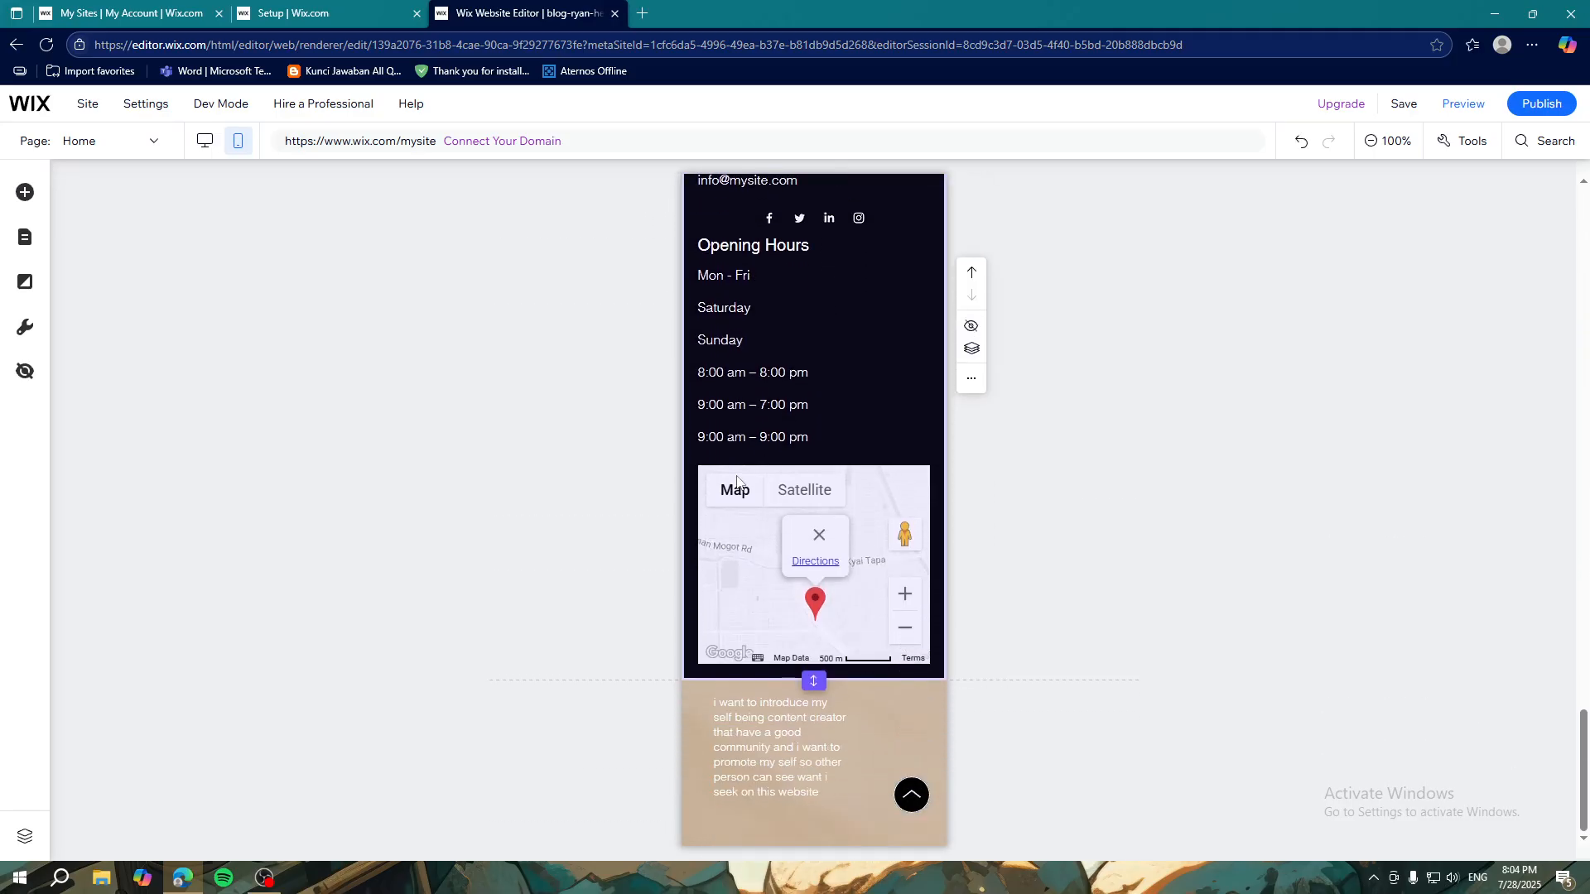
scroll(674, 519, up, 8)
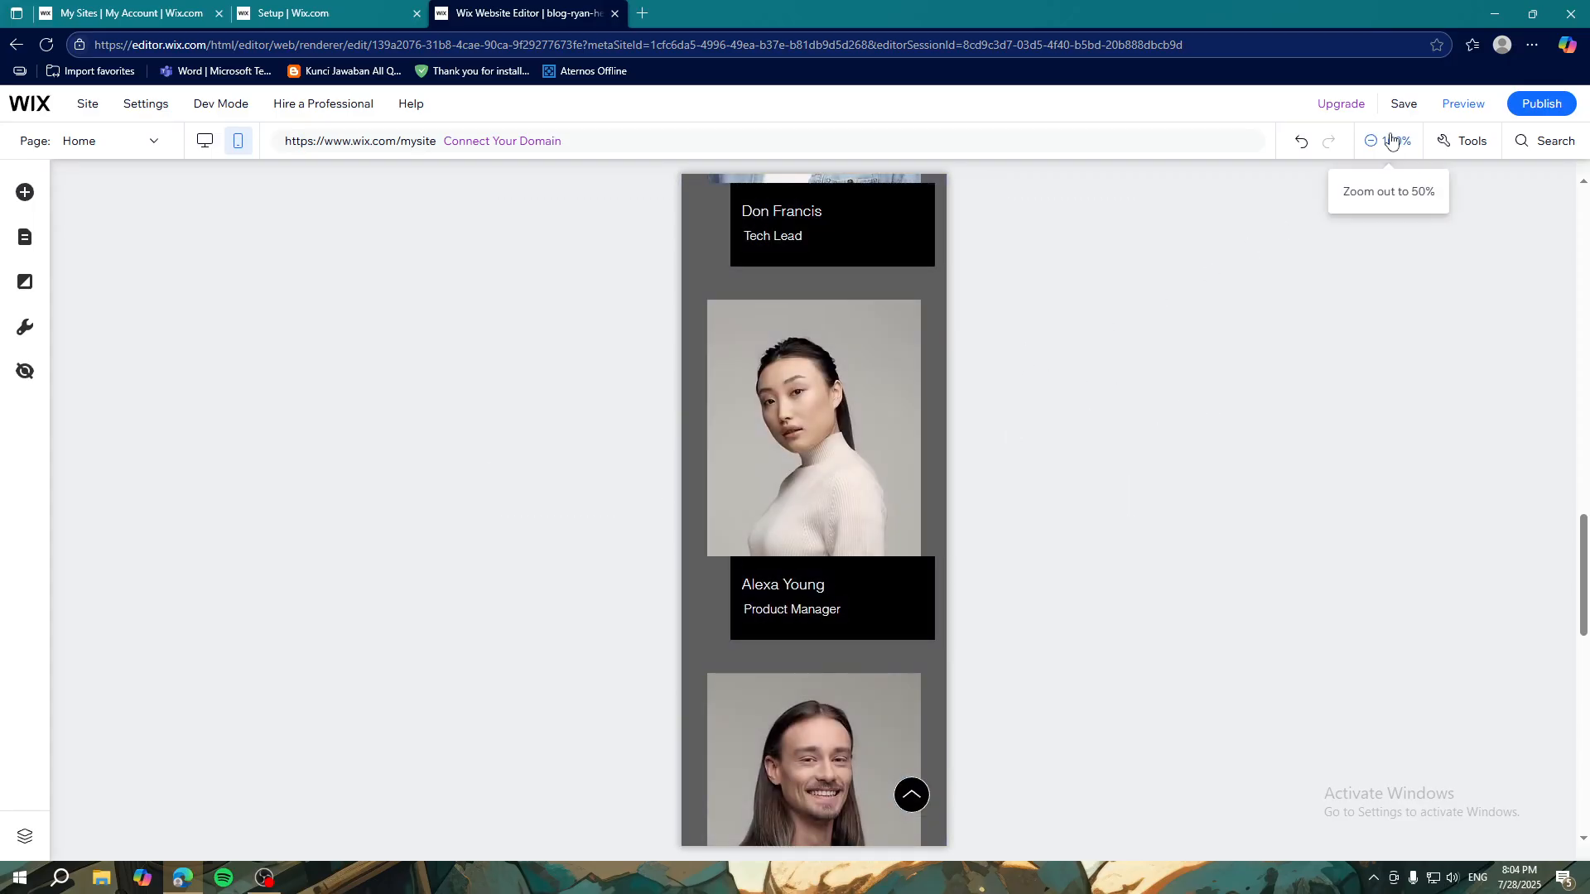
Step: Save the site with the option to connect a customized domain, and close the dashboard without entering a domain
click(1401, 105)
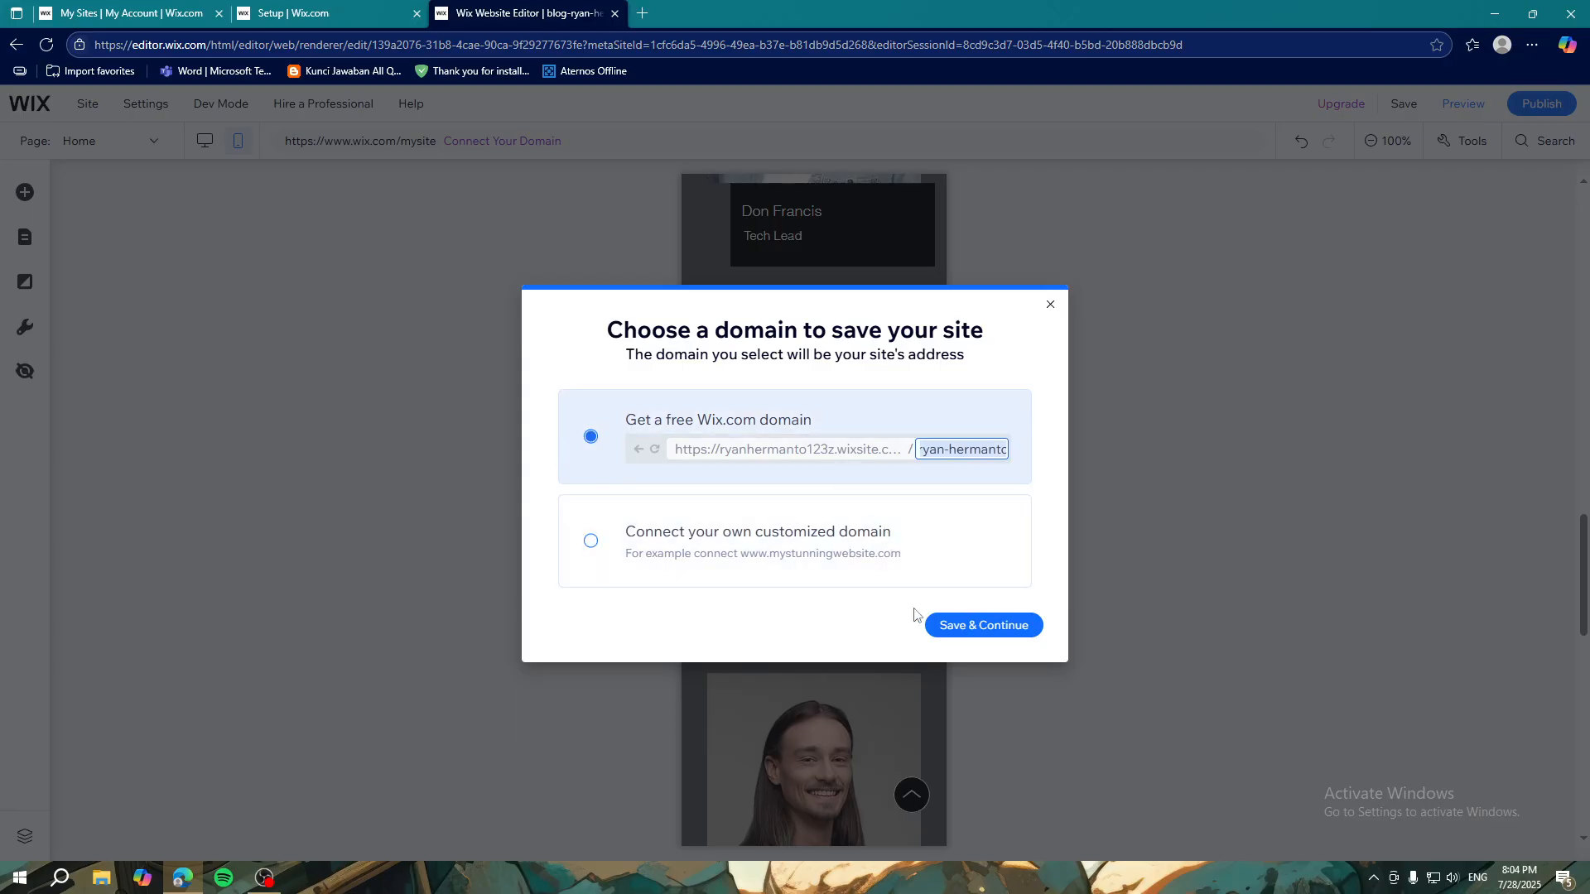
click(842, 523)
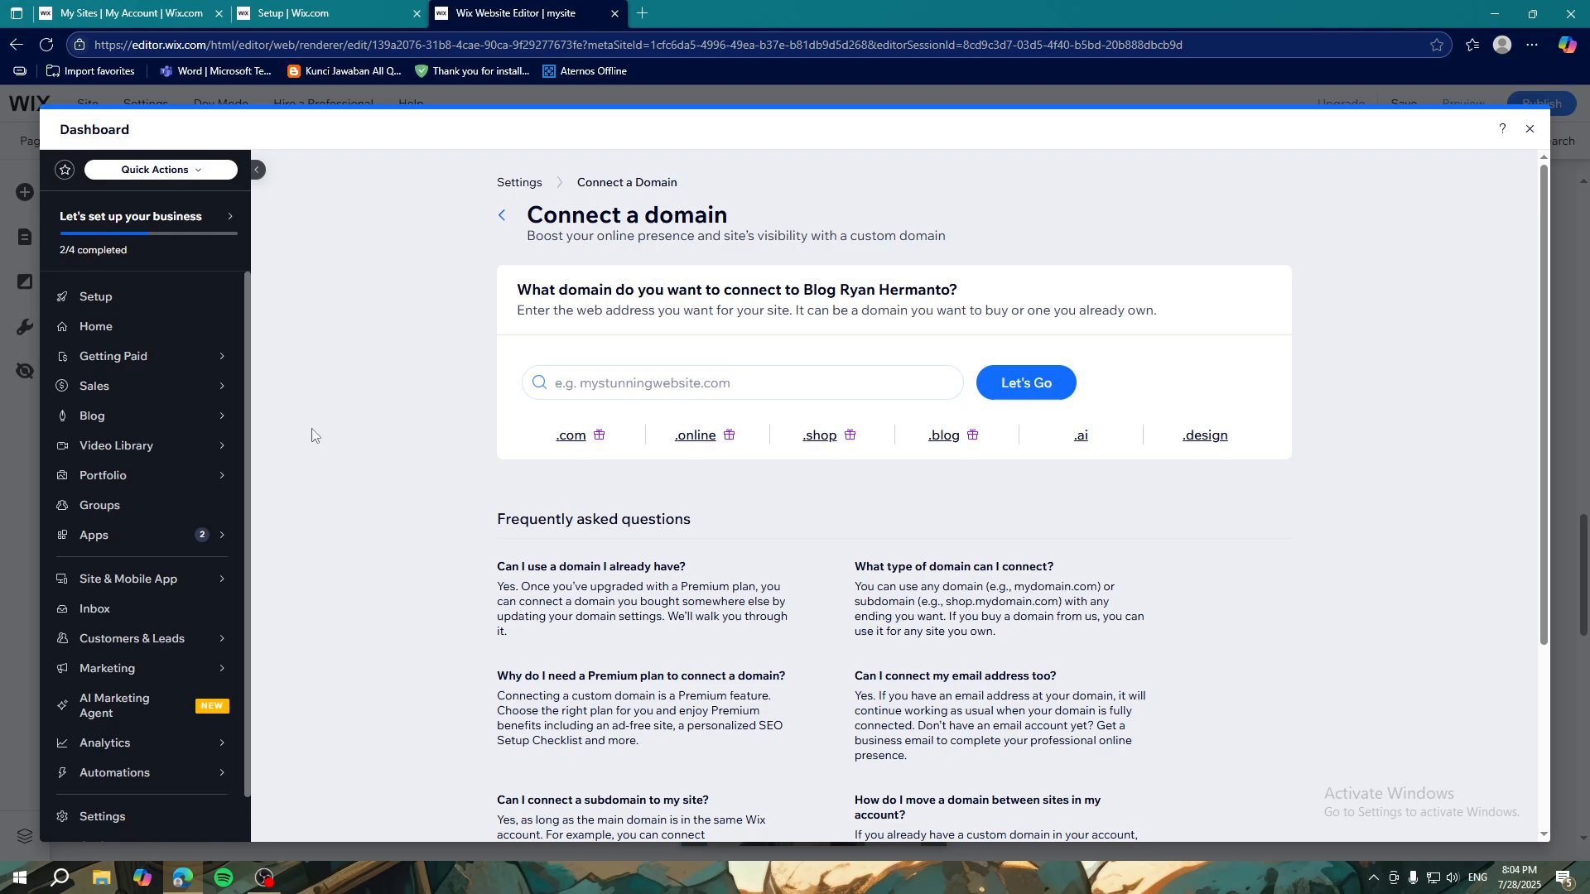
click(653, 224)
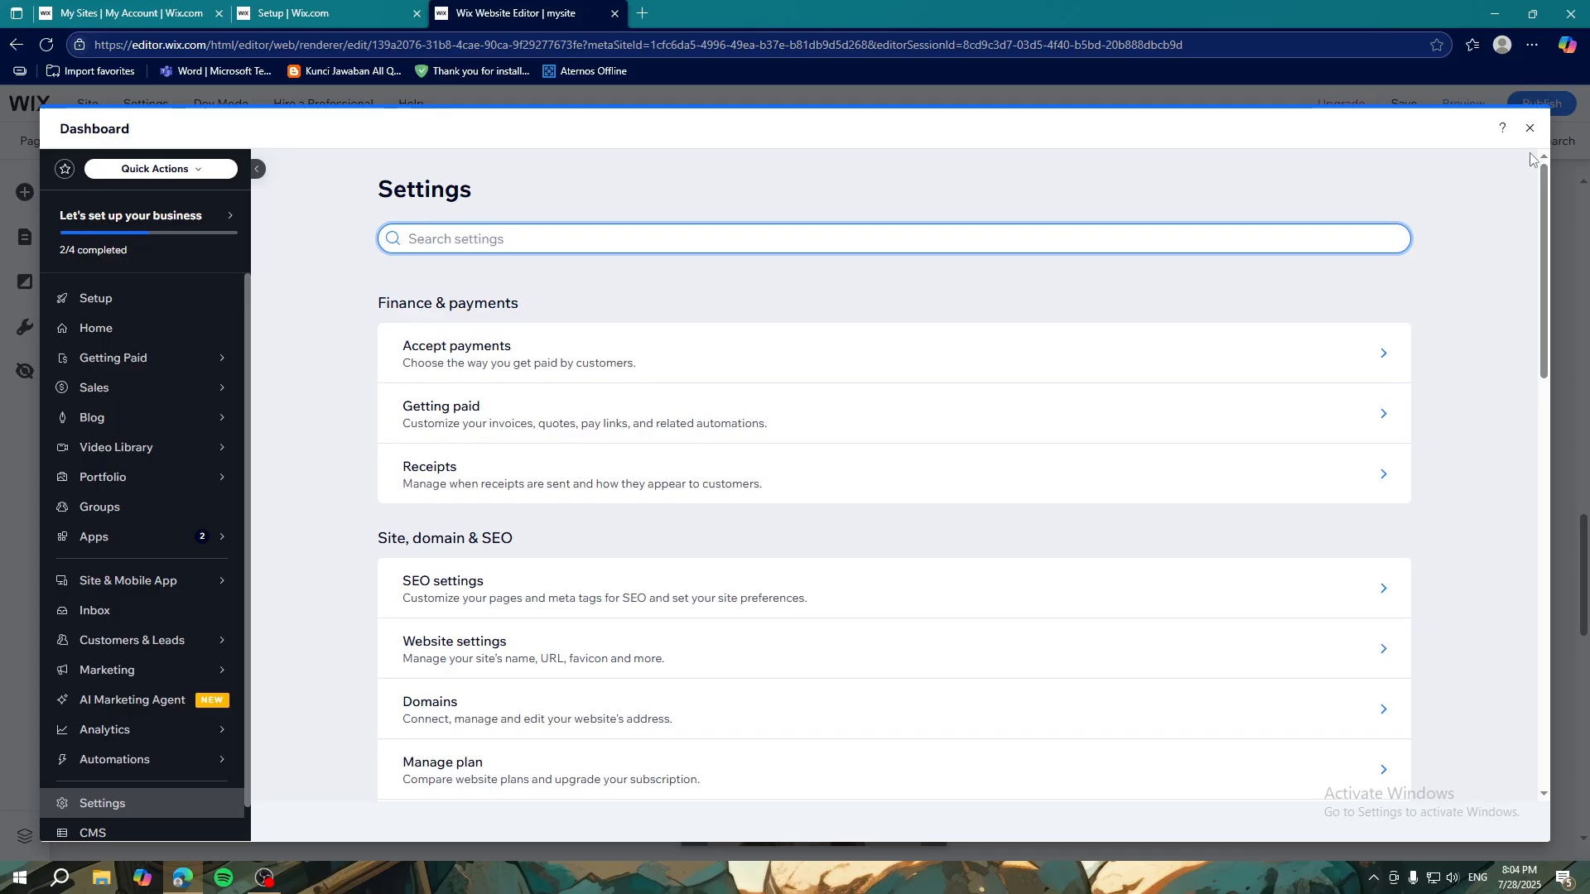
click(1530, 127)
Step: Return to the top of the Home page in desktop view, and hide and restore the editor controls
scroll(872, 351, up, 5)
scroll(525, 414, up, 5)
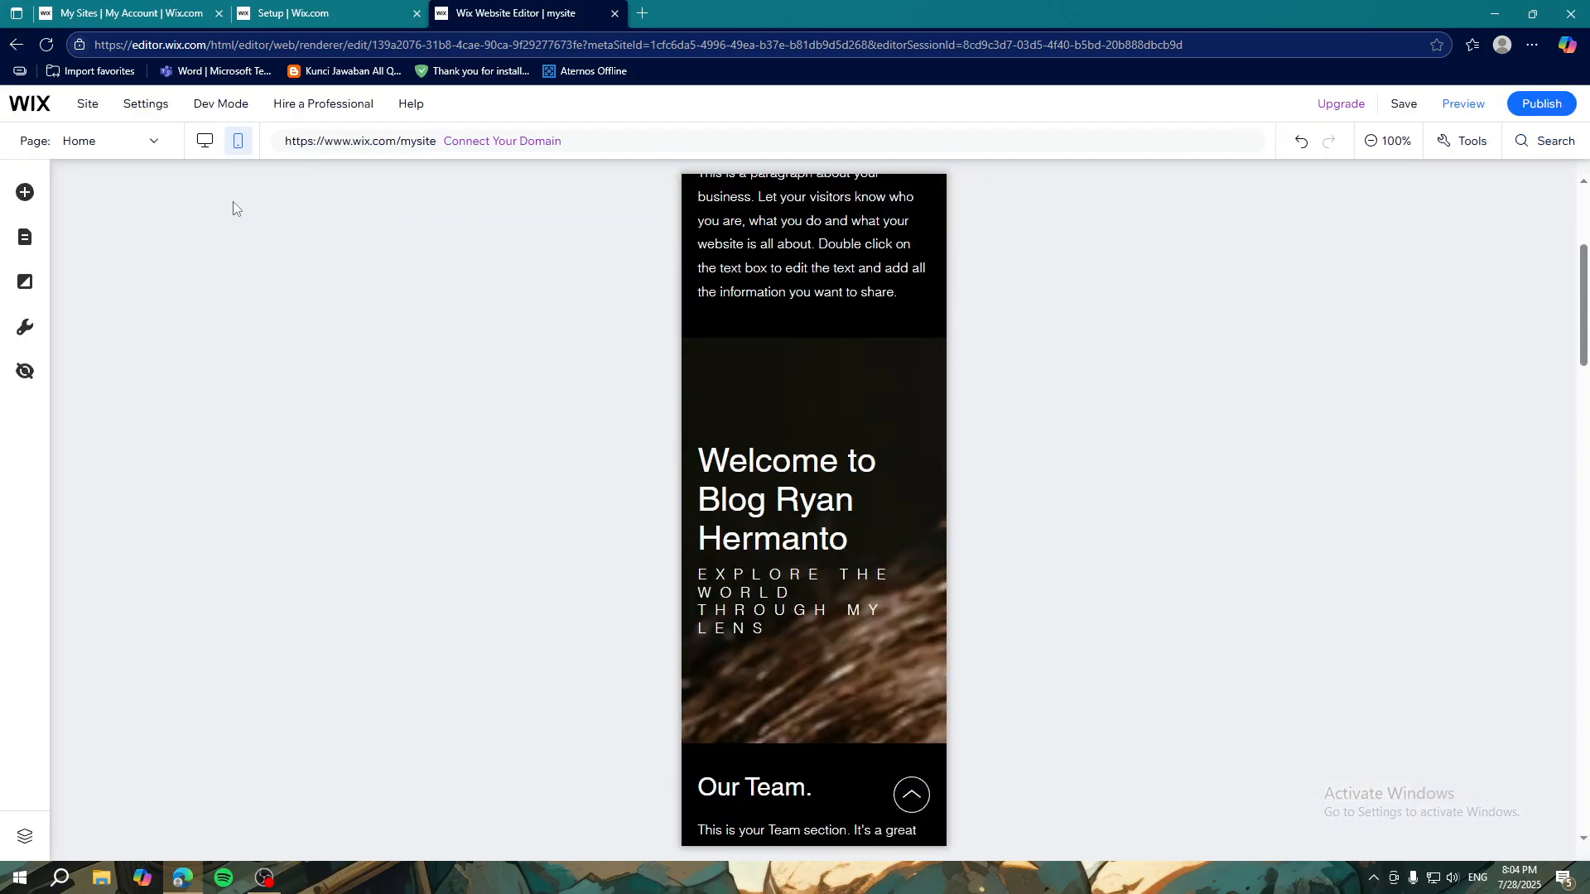
scroll(654, 347, up, 4)
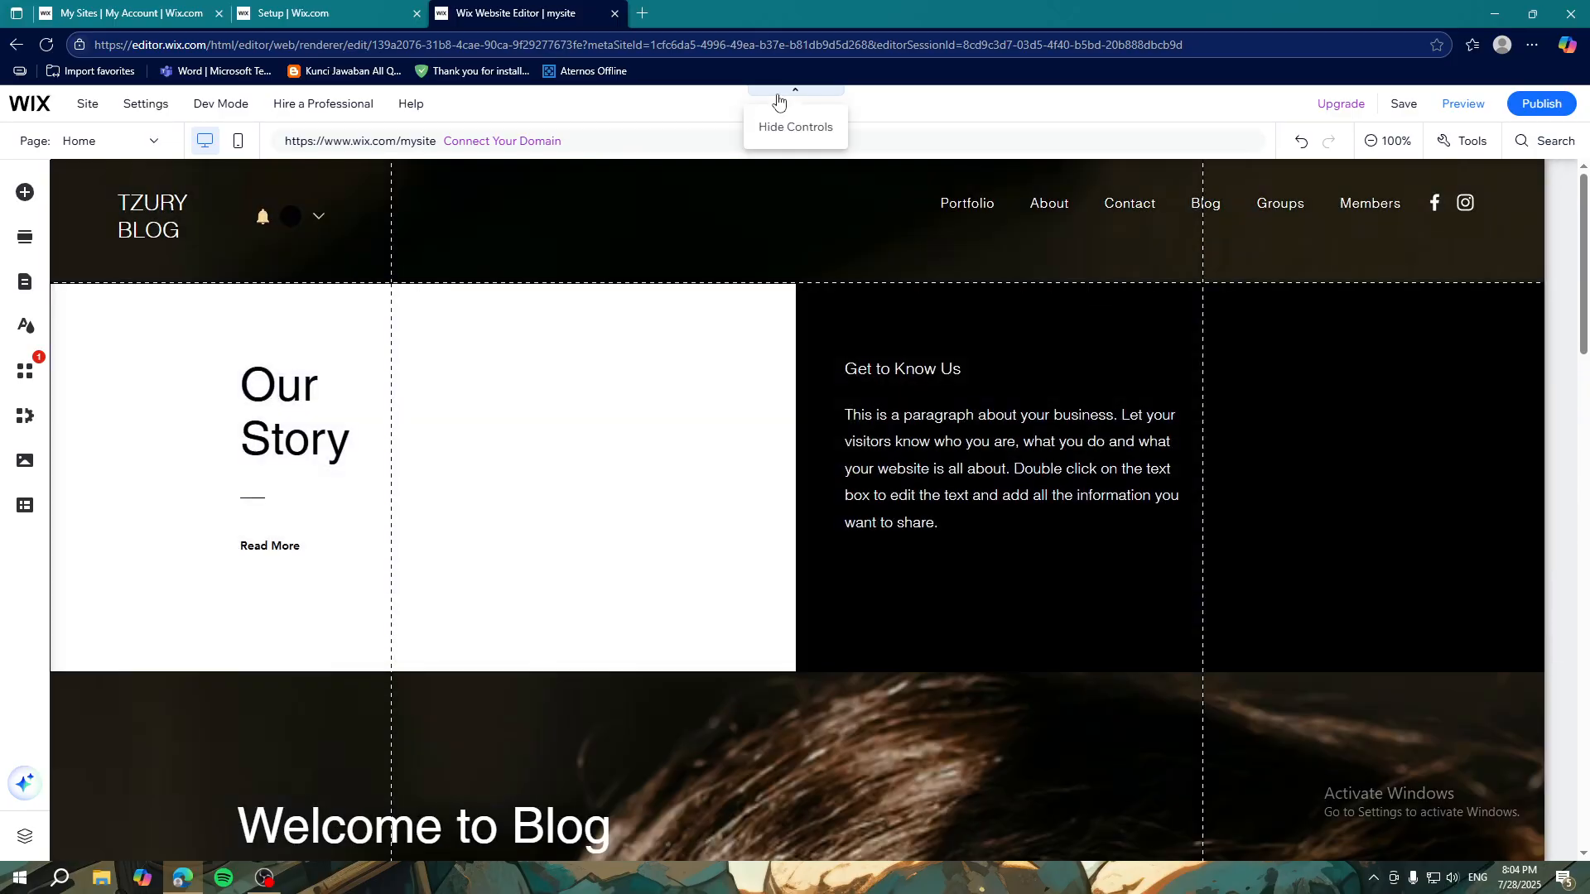
click(779, 100)
click(779, 98)
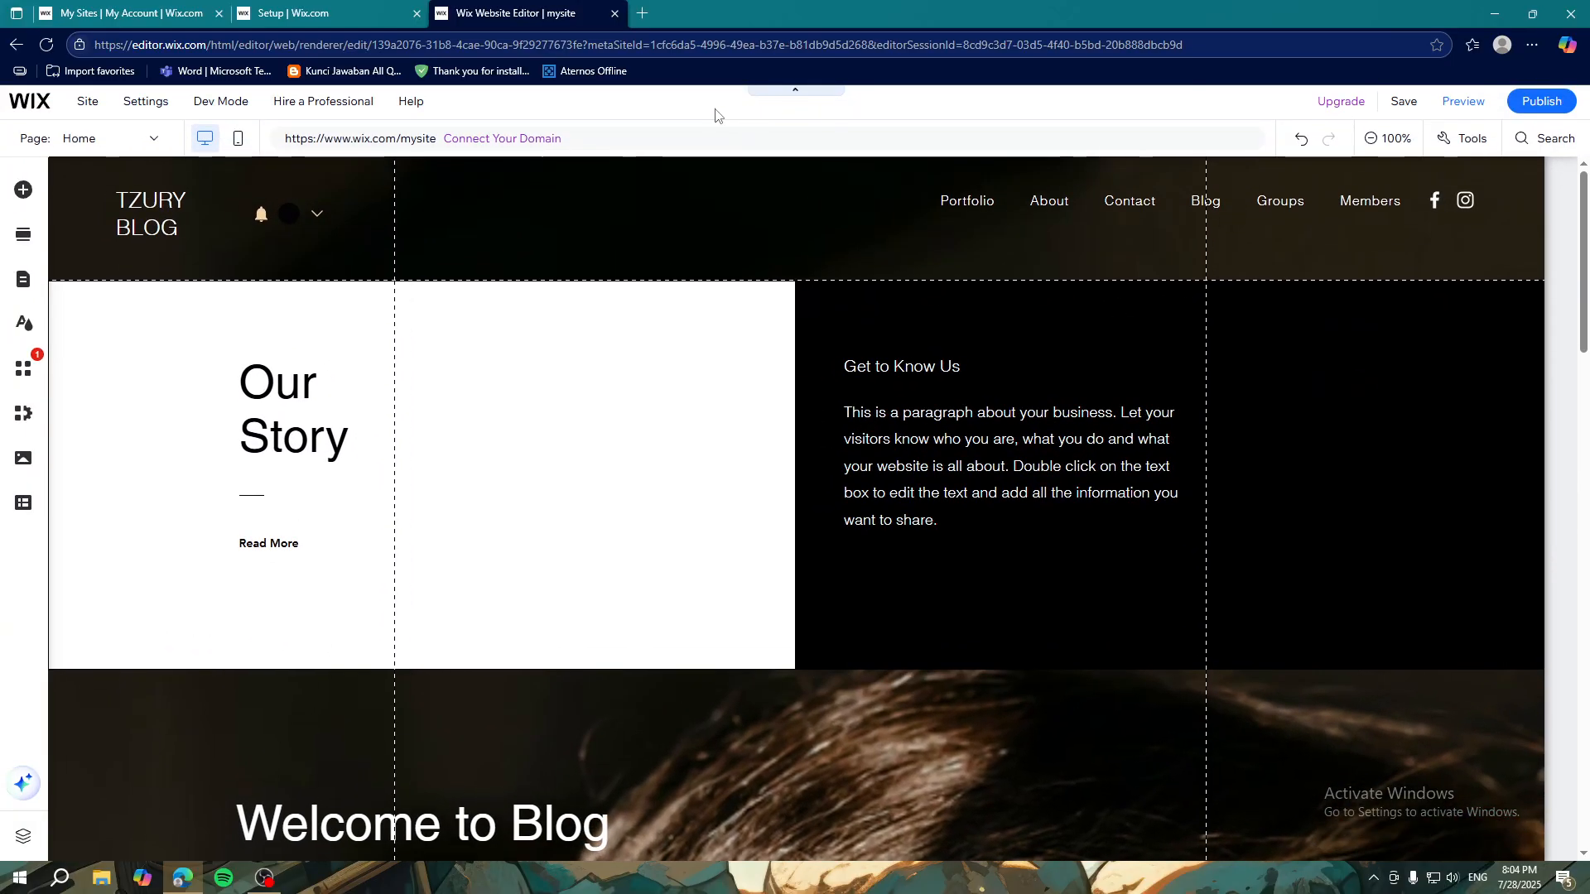